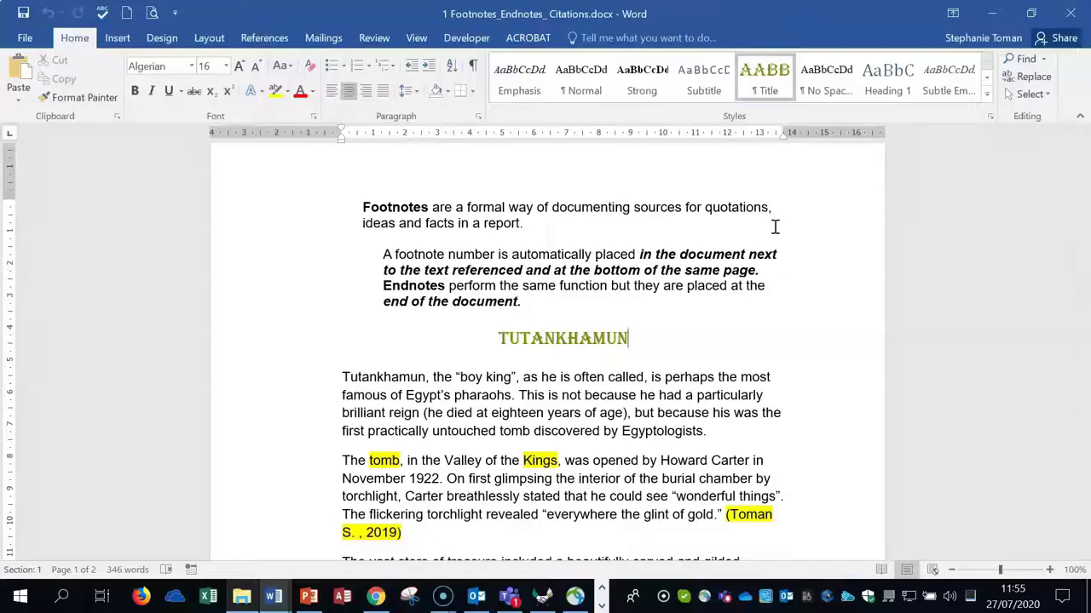
# Insert a footnote after the highlighted word "tomb" with the note text "ygygygygygygyg".
pyautogui.click(839, 304)
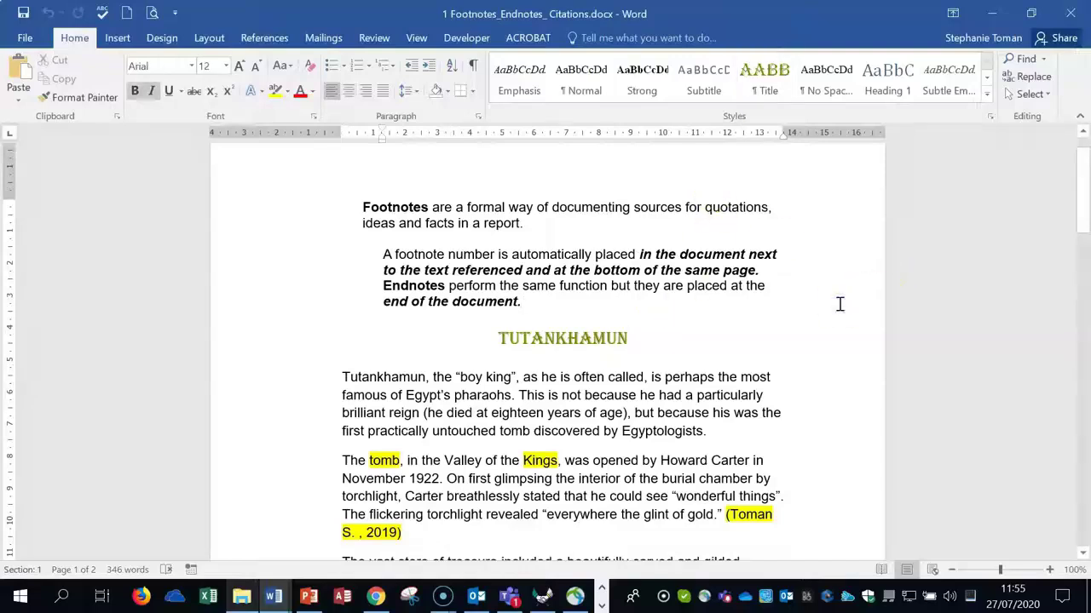
pyautogui.scroll(-4, 839, 304)
pyautogui.click(426, 309)
pyautogui.click(399, 296)
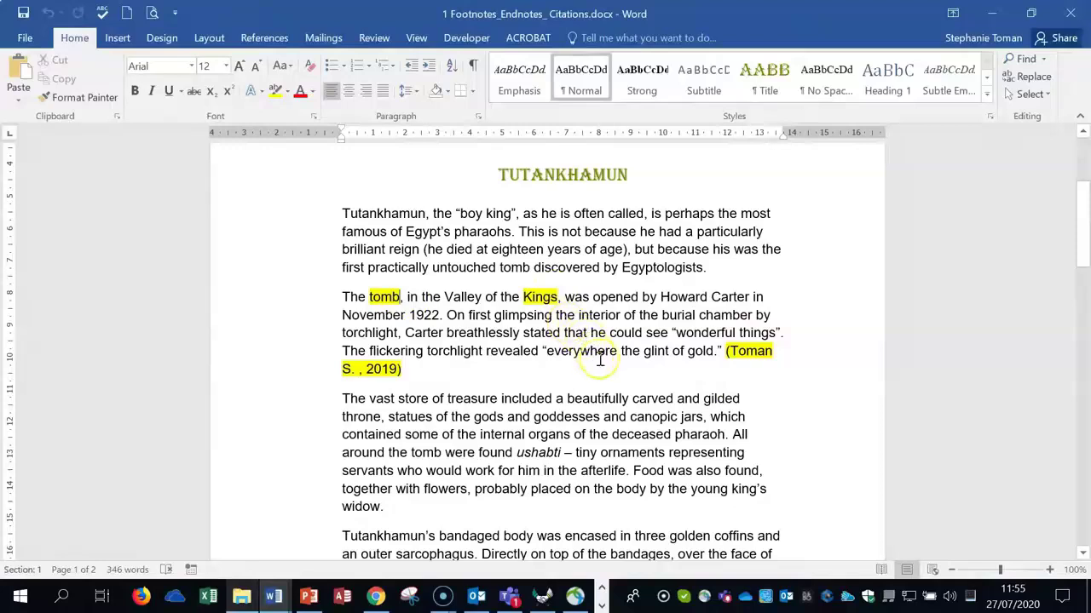
pyautogui.click(266, 39)
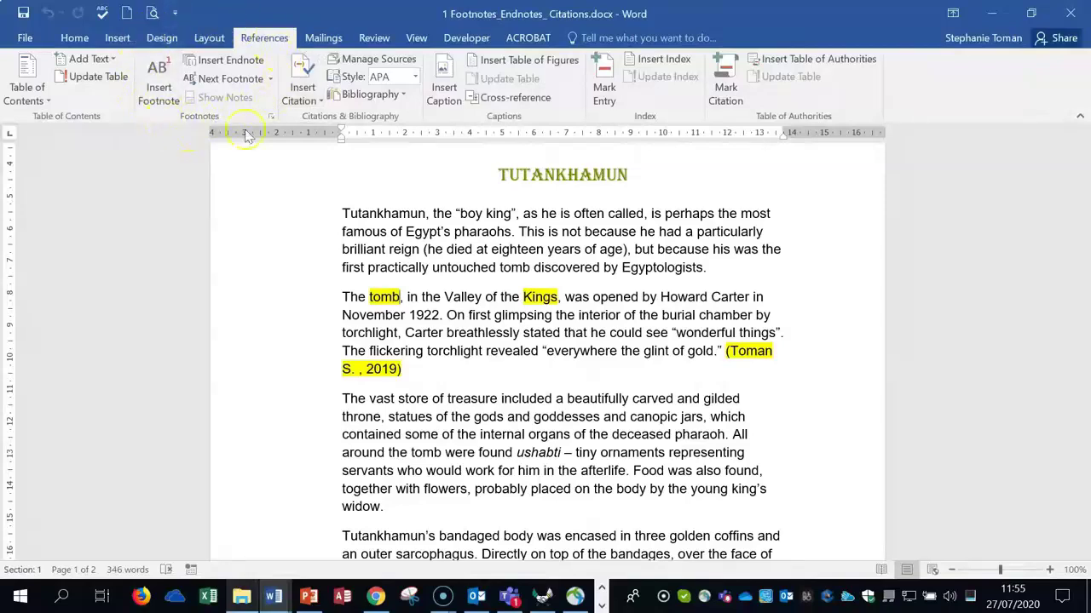
pyautogui.click(159, 92)
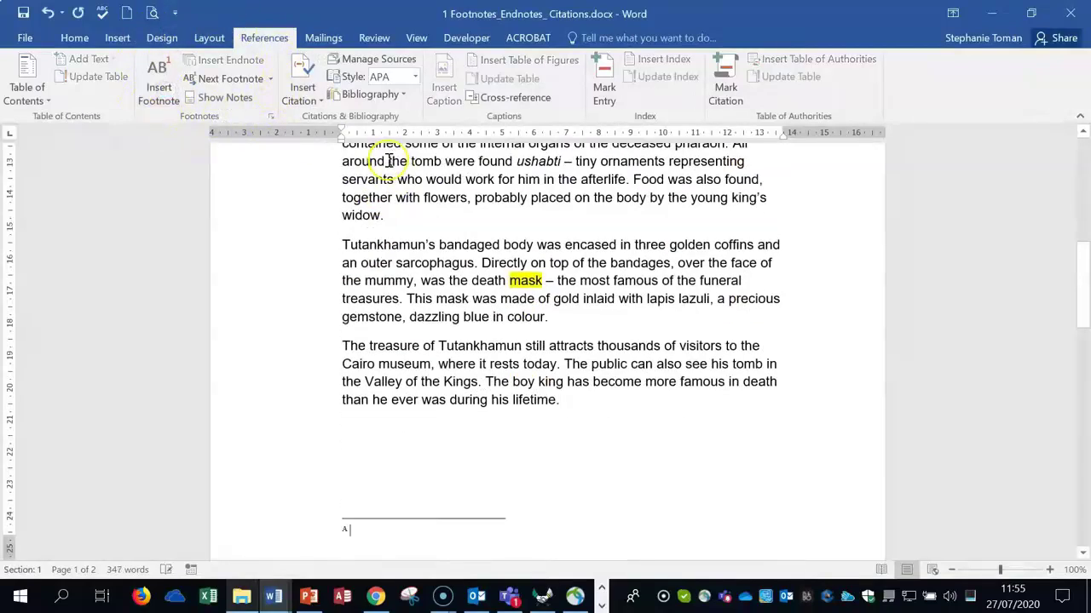
pyautogui.write('ygygygygygyg')
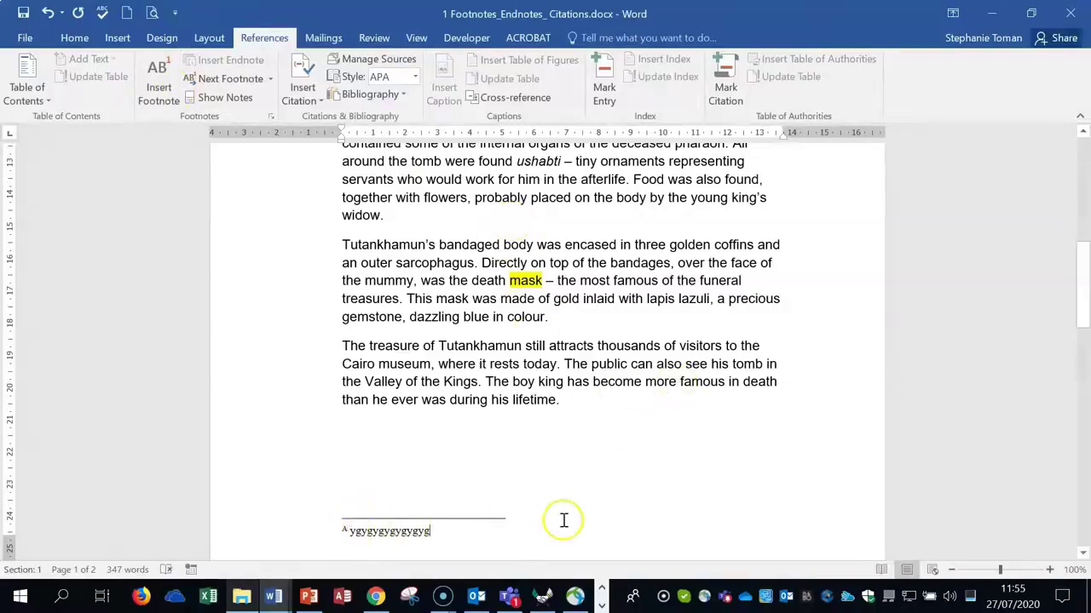
# Insert a footnote after the highlighted word "Kings" with the note text "okokkokokokokoko".
pyautogui.scroll(7, 563, 520)
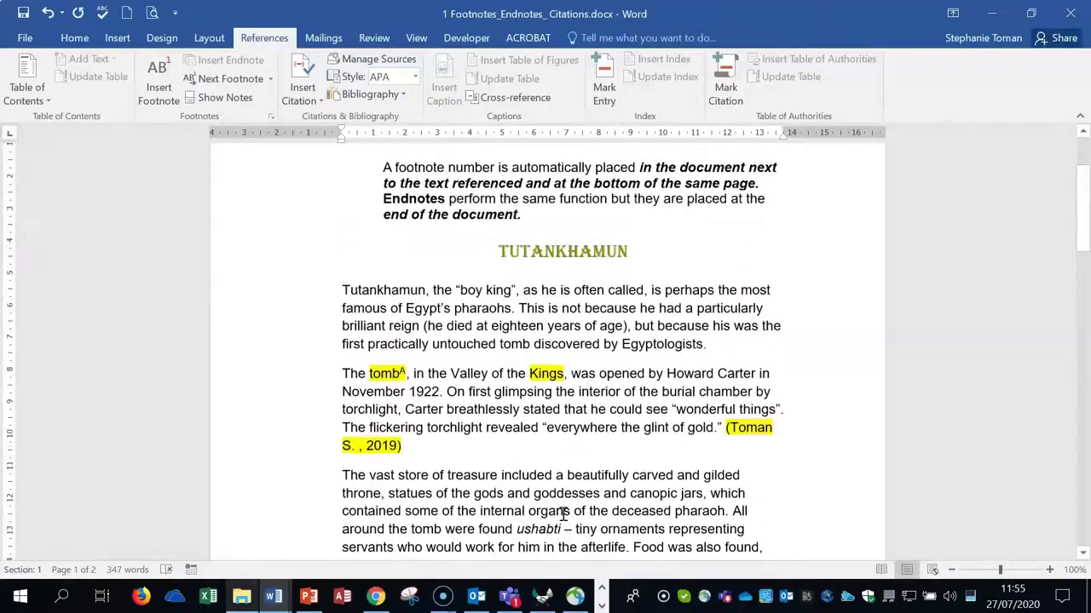
pyautogui.click(603, 382)
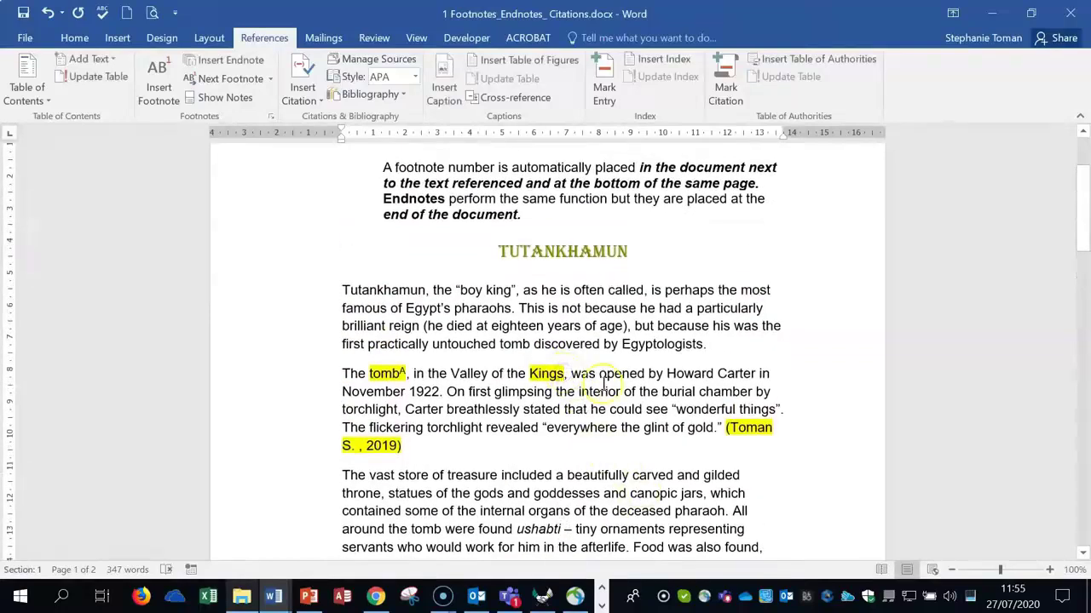
pyautogui.click(153, 98)
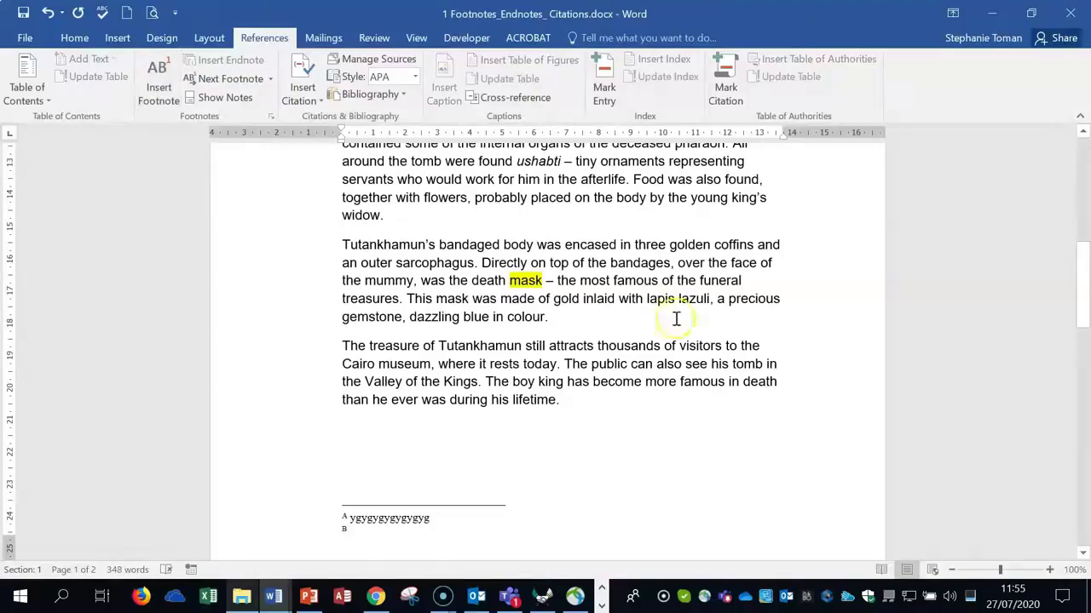
pyautogui.scroll(4, 675, 319)
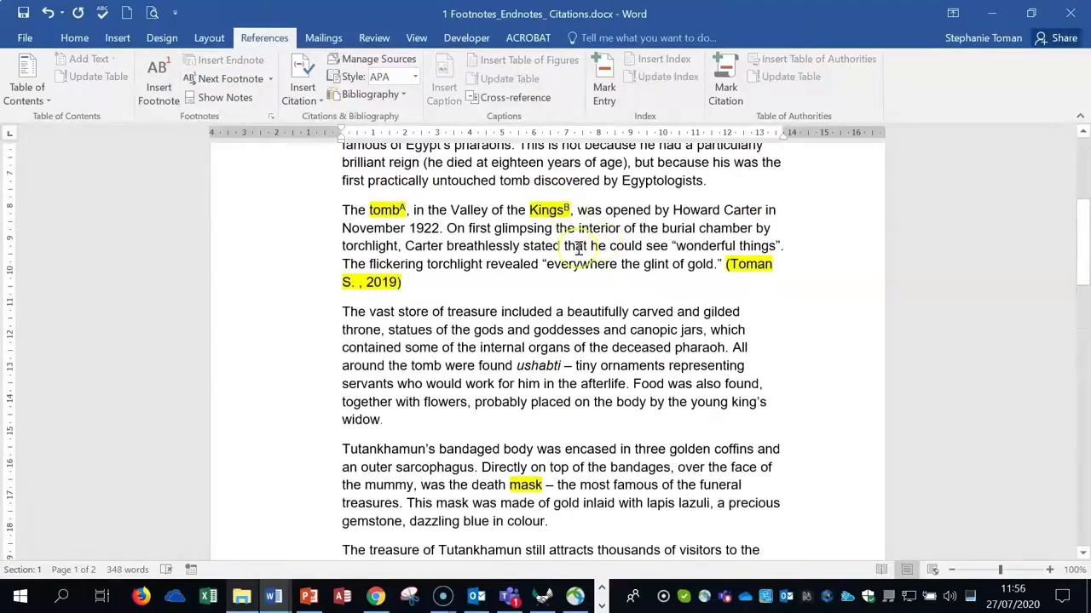
pyautogui.scroll(-4, 628, 433)
pyautogui.click(373, 409)
pyautogui.write('okokkokokokoko')
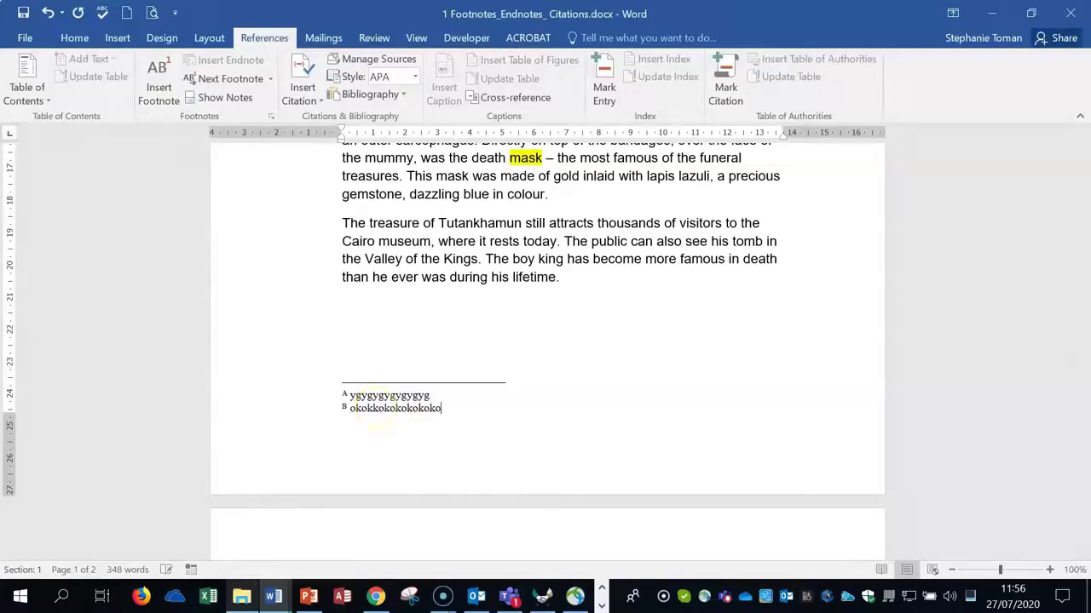
# Insert a footnote after the highlighted word "mask" with the note text "kokokokokok".
pyautogui.click(623, 333)
pyautogui.scroll(3, 624, 335)
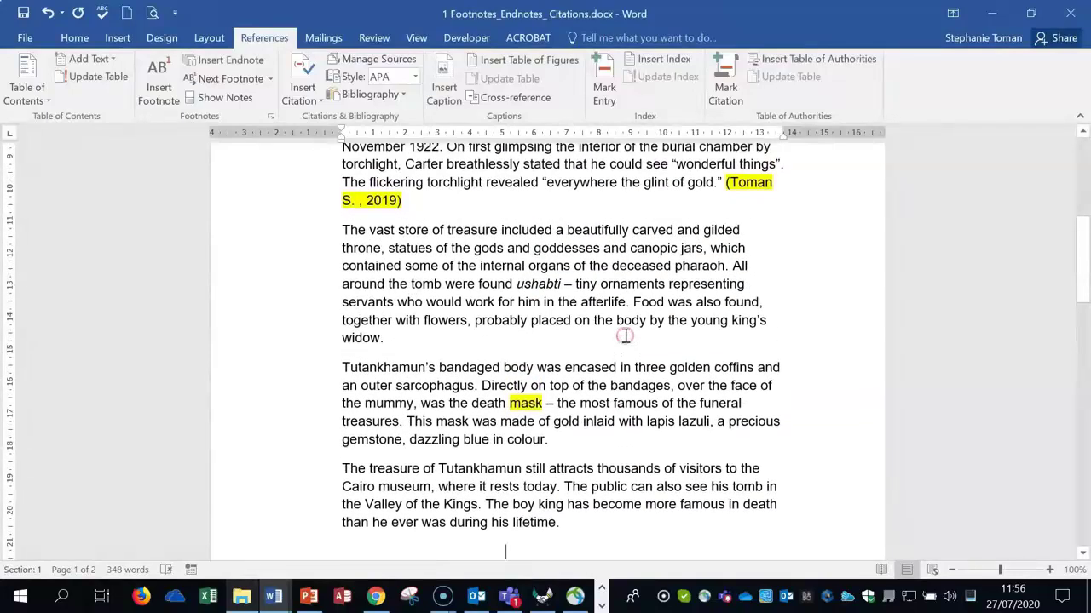
pyautogui.scroll(2, 630, 349)
pyautogui.click(650, 384)
pyautogui.scroll(-2, 596, 418)
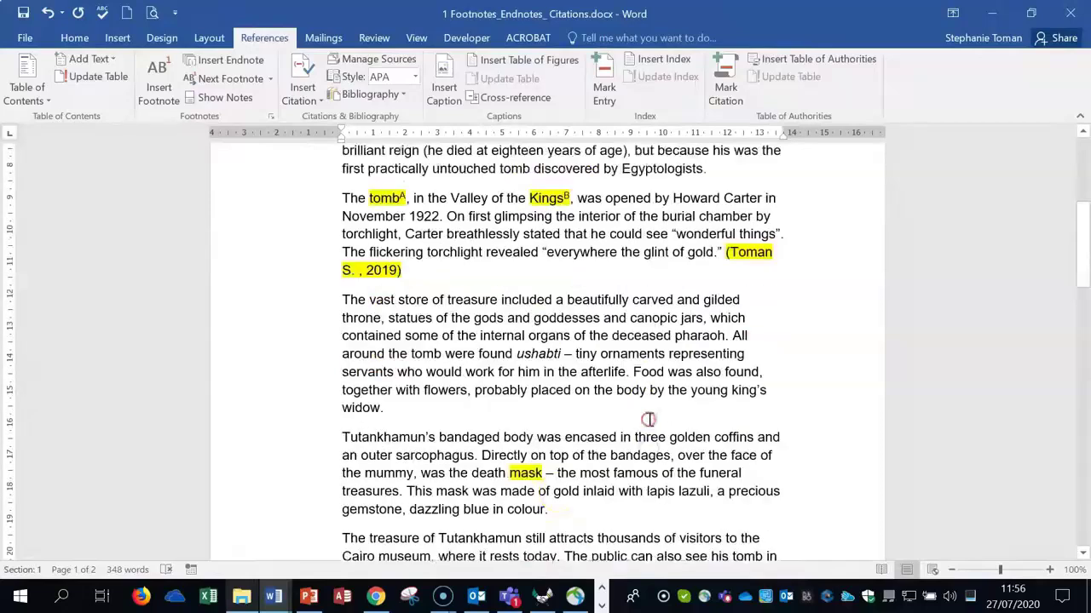
pyautogui.click(546, 451)
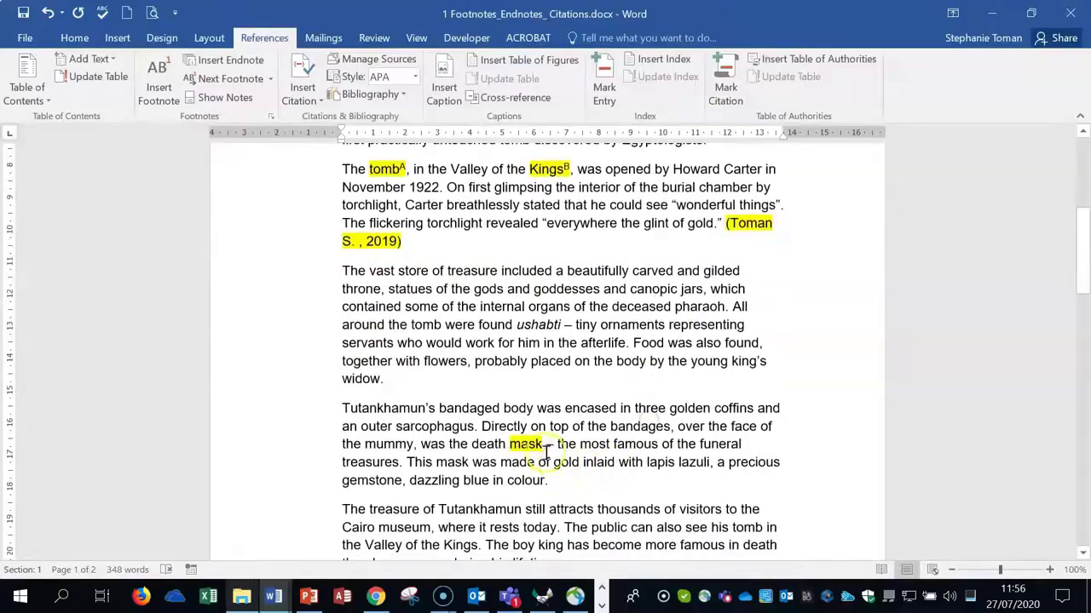
pyautogui.click(156, 81)
pyautogui.write('kokokokokok')
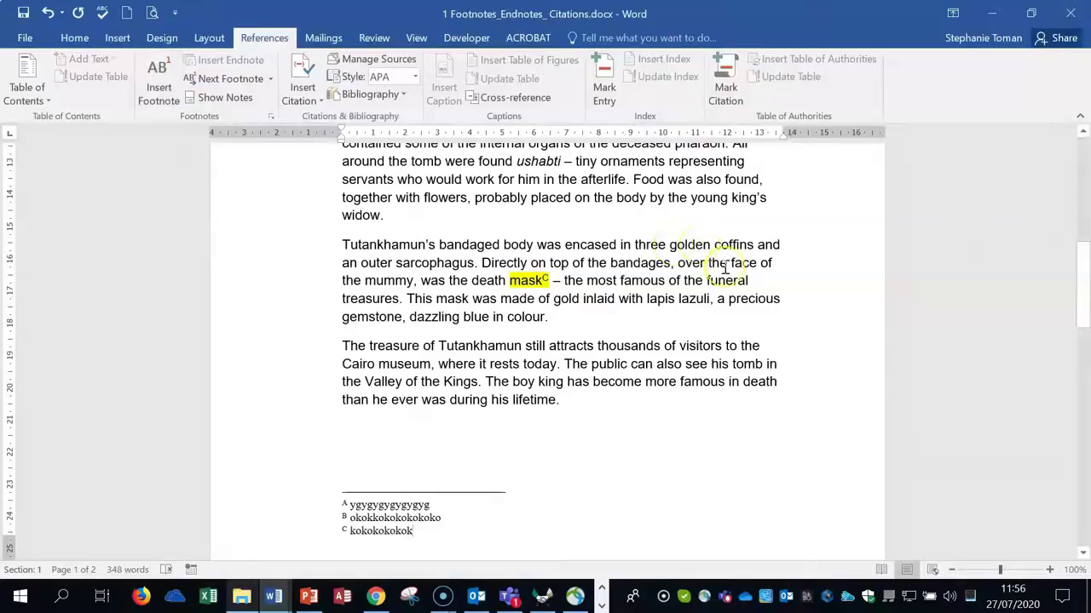
pyautogui.click(843, 360)
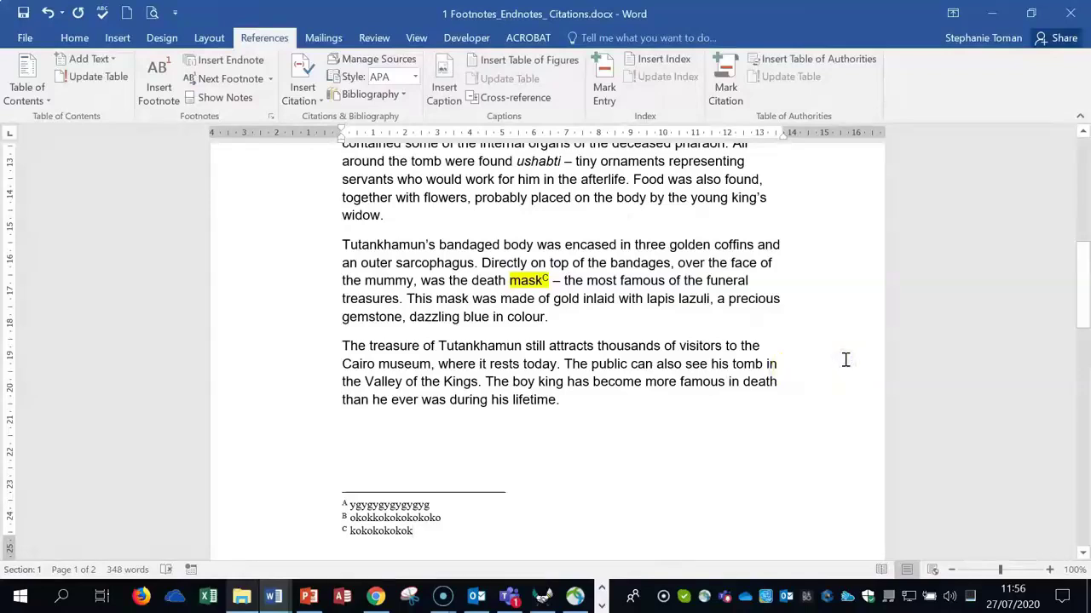
pyautogui.rightClick(344, 518)
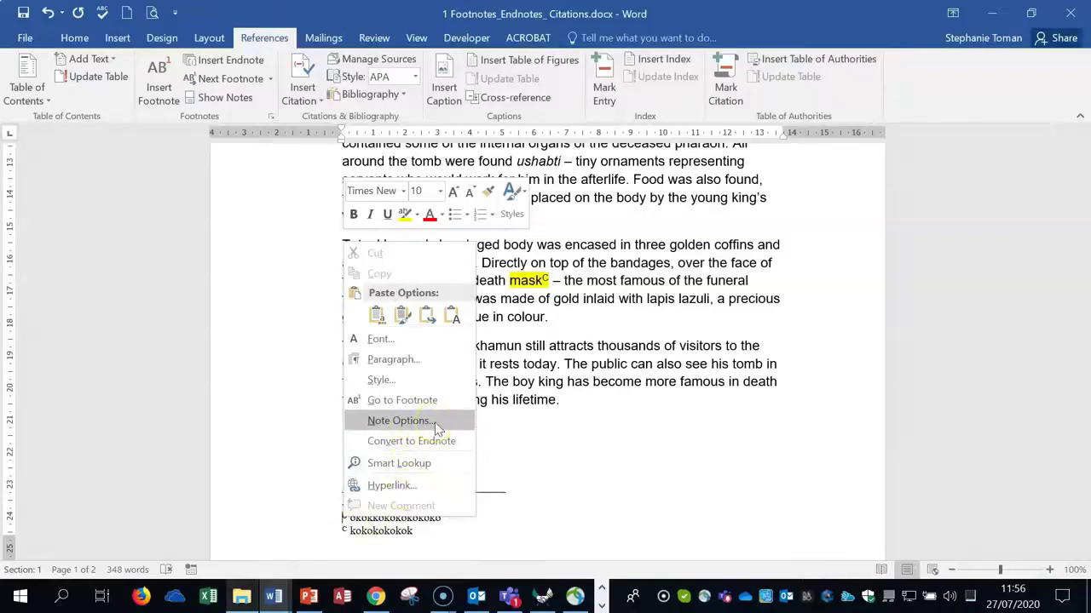
pyautogui.click(271, 120)
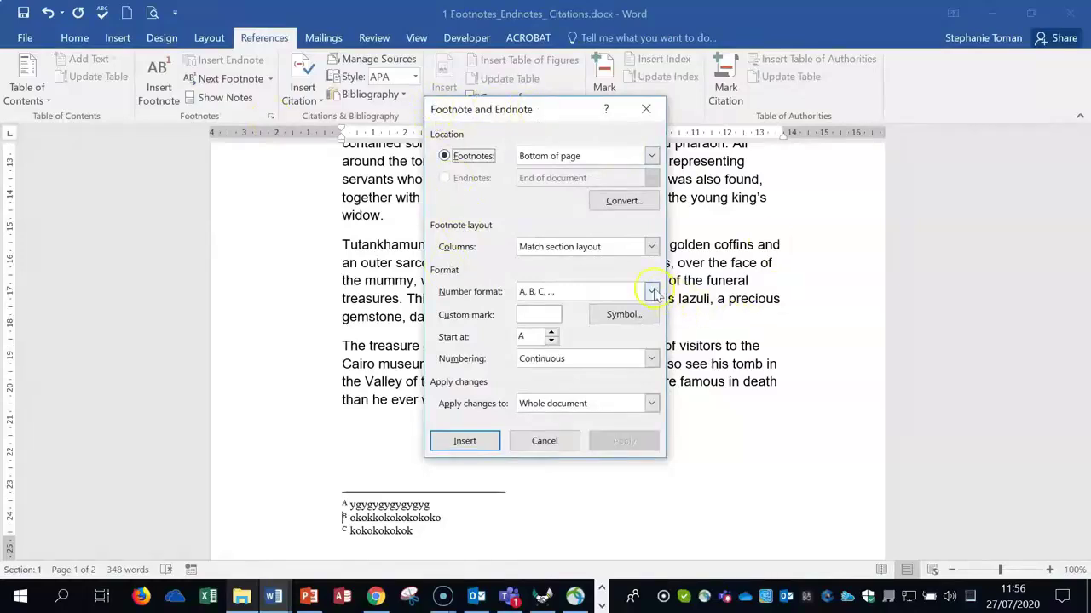
pyautogui.click(652, 292)
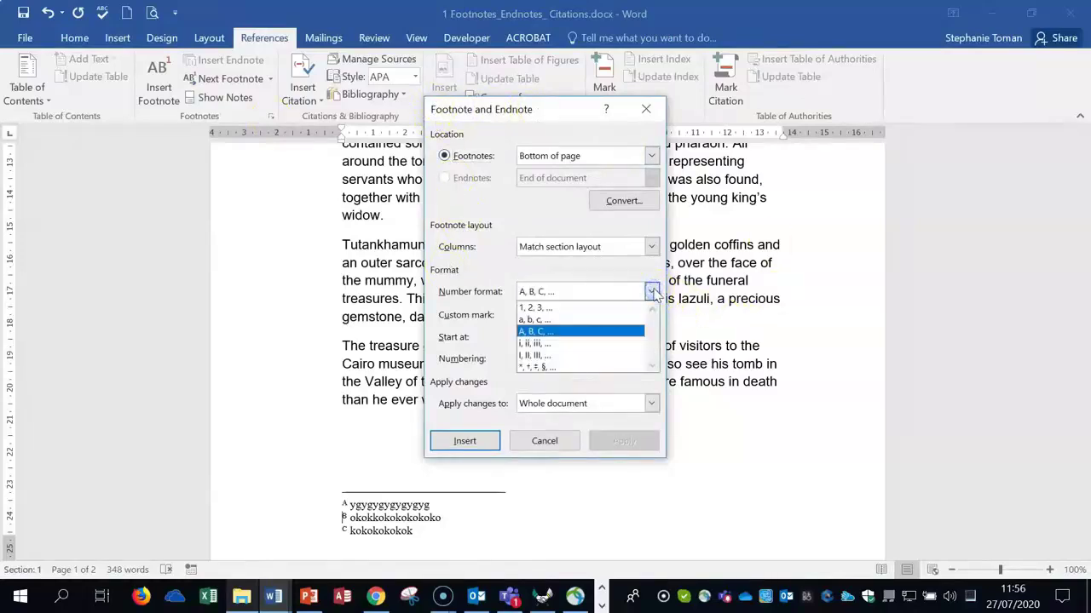
pyautogui.click(652, 293)
pyautogui.click(543, 441)
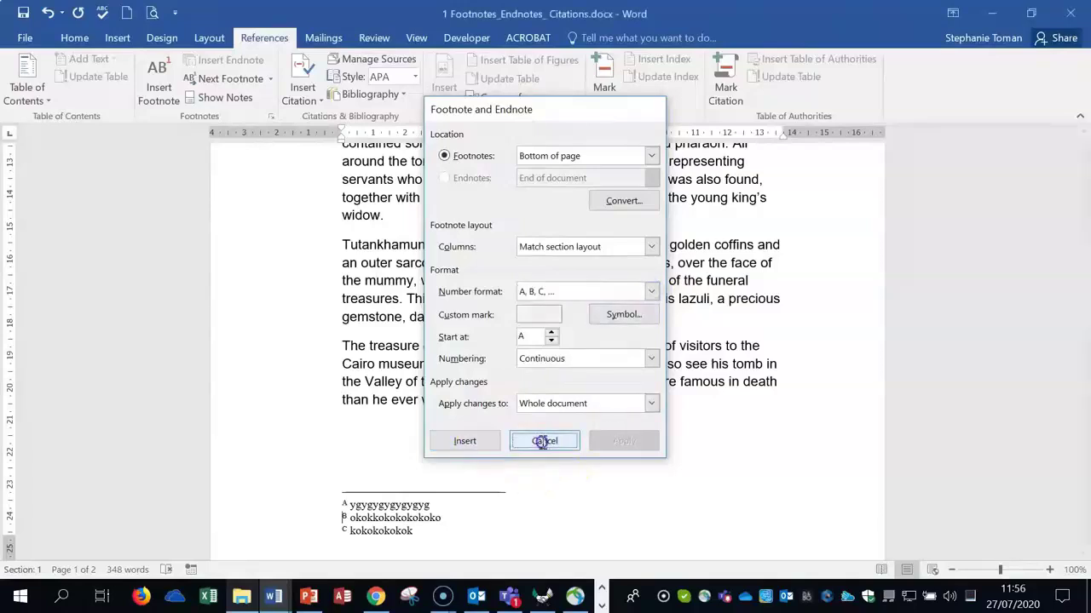
# Change the footnote number format to 1, 2, 3, … and apply it to the whole document.
pyautogui.rightClick(343, 515)
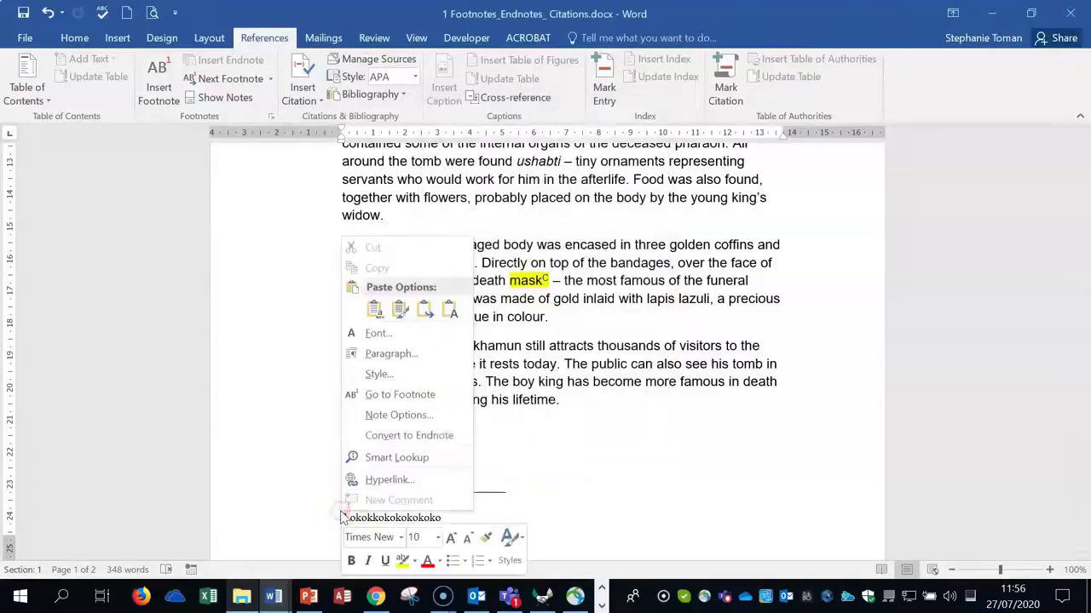
pyautogui.click(377, 415)
pyautogui.moveTo(545, 109); pyautogui.dragTo(634, 118)
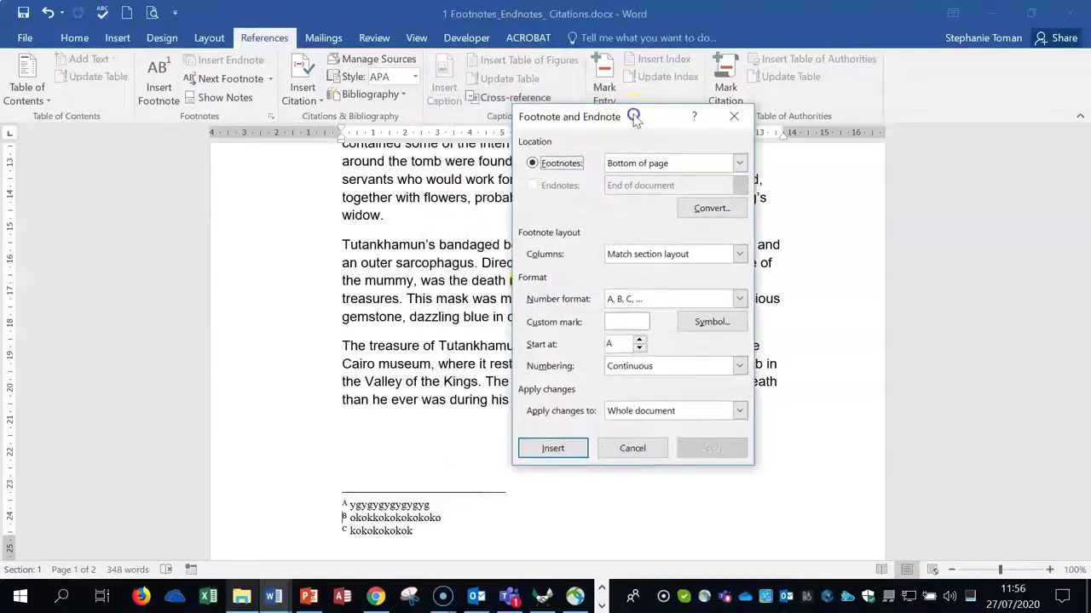
pyautogui.click(738, 299)
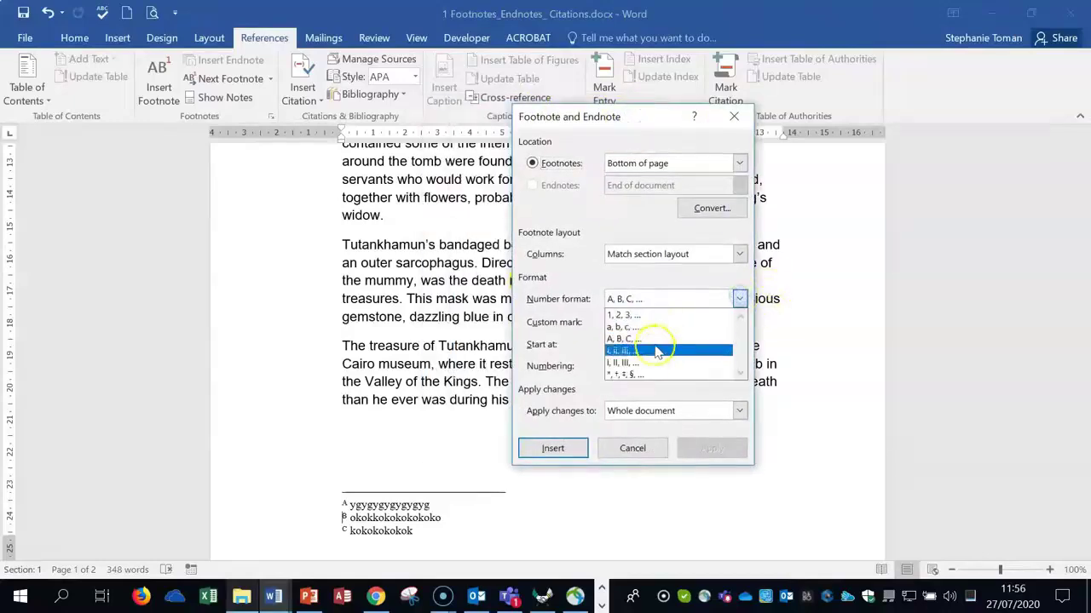
pyautogui.click(651, 316)
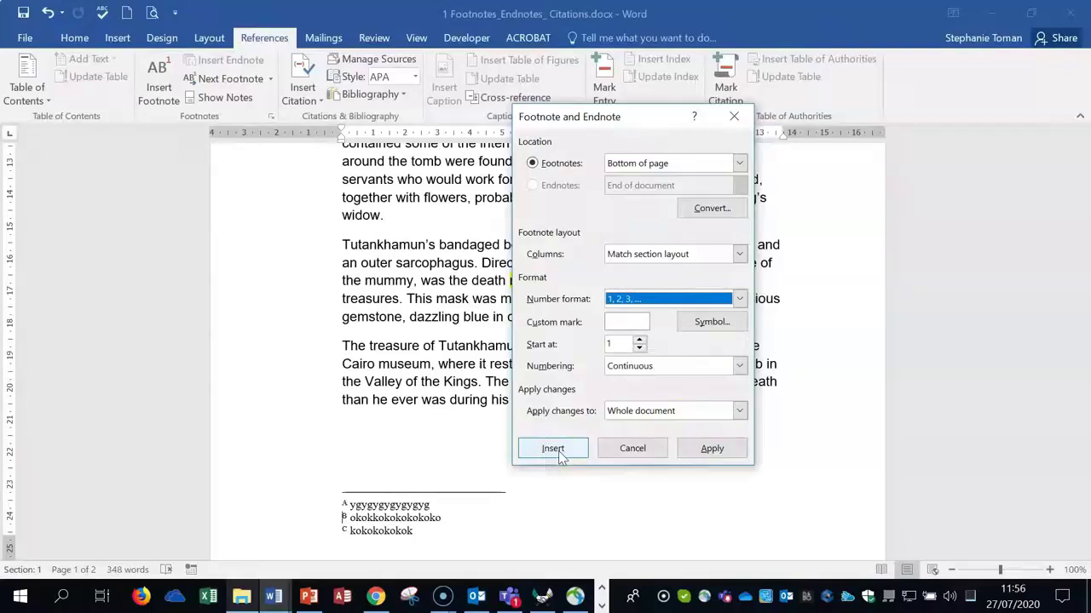
pyautogui.click(713, 450)
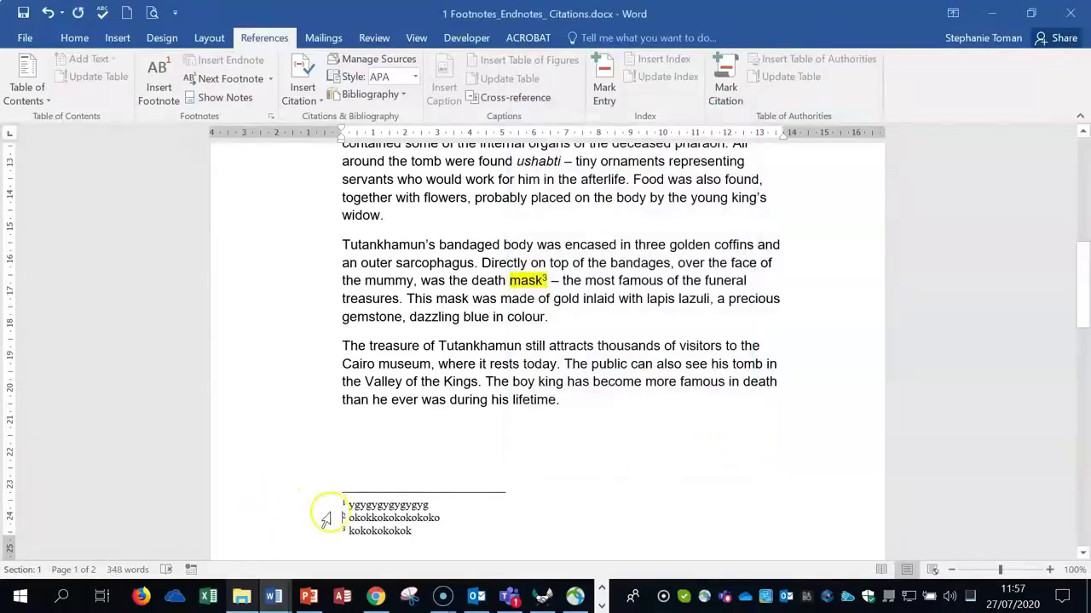
# Try to delete the first footnote by removing its note text at the bottom of the page.
pyautogui.scroll(5, 545, 477)
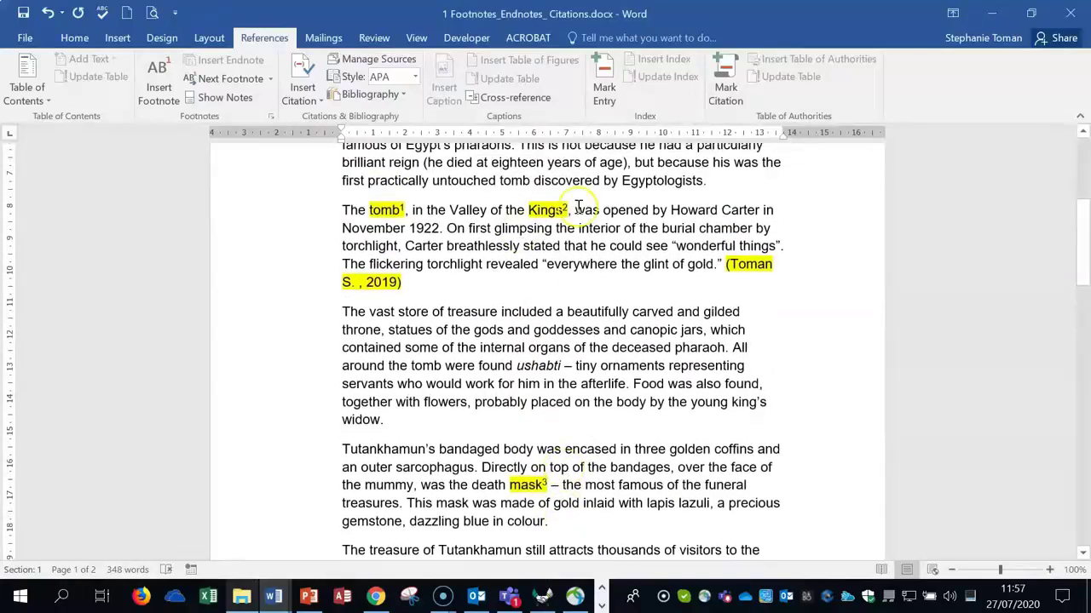
pyautogui.scroll(-4, 658, 484)
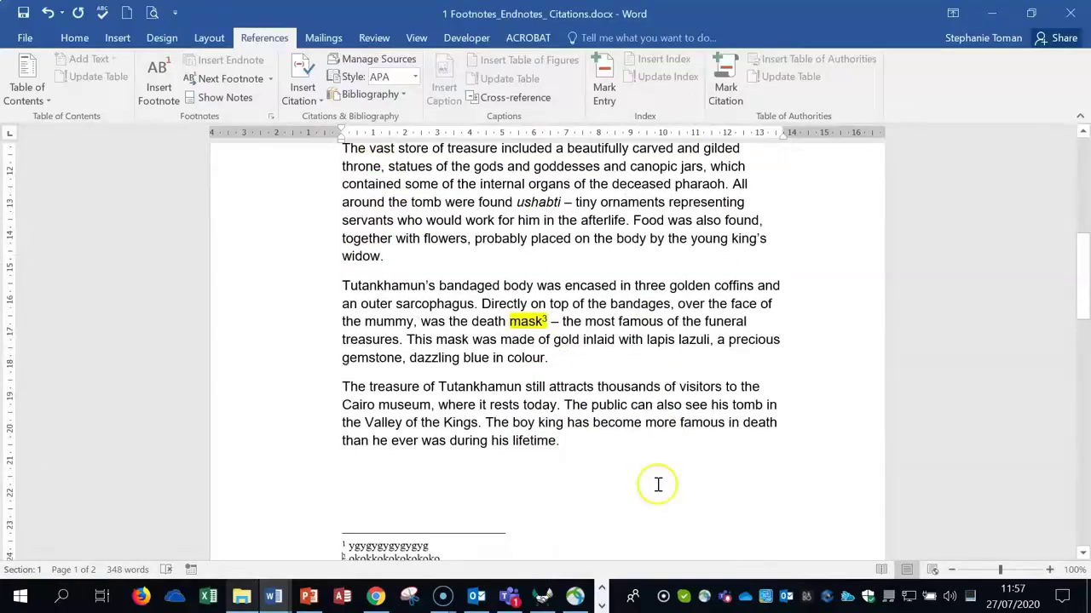
pyautogui.scroll(-4, 657, 485)
pyautogui.moveTo(344, 382); pyautogui.dragTo(461, 386)
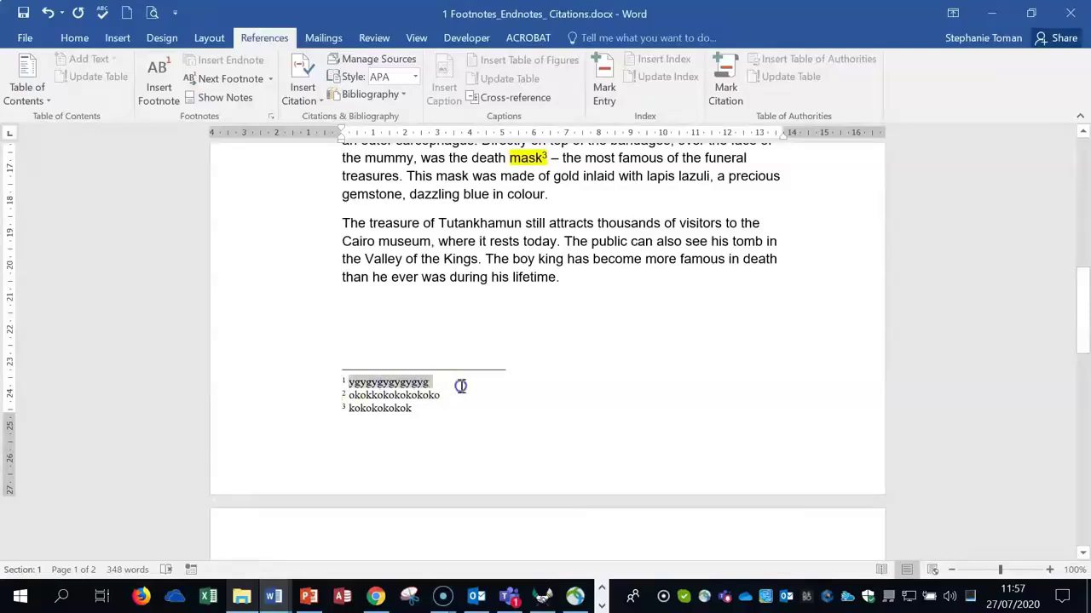
pyautogui.press('Delete')
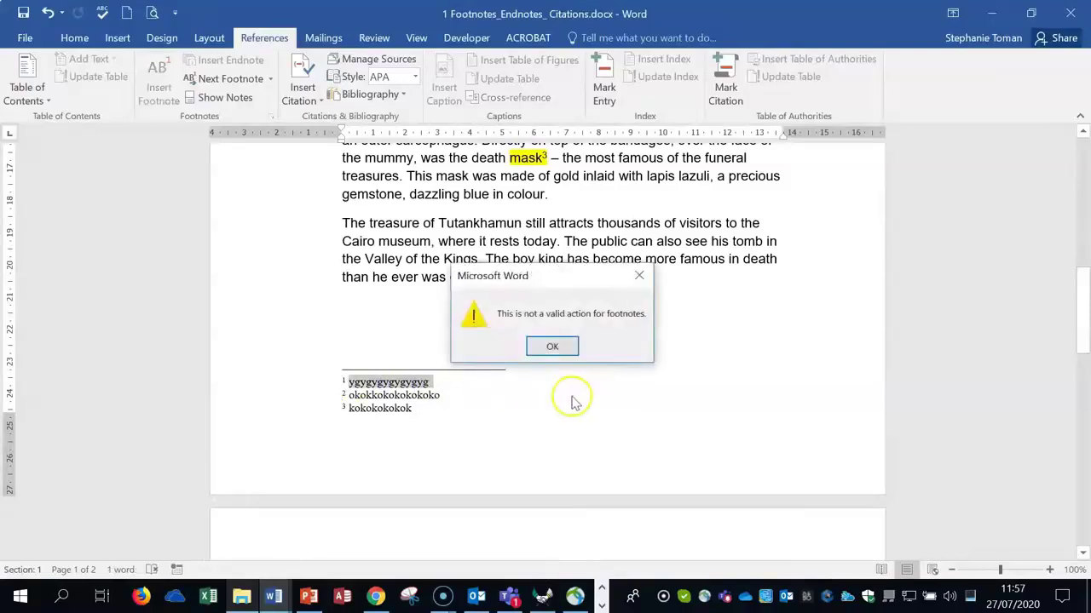
pyautogui.click(549, 345)
pyautogui.click(609, 408)
pyautogui.moveTo(346, 379); pyautogui.dragTo(417, 383)
pyautogui.click(559, 401)
# Delete the first footnote by removing its reference mark after "tomb" in the body text, and check the remaining footnotes.
pyautogui.scroll(8, 559, 403)
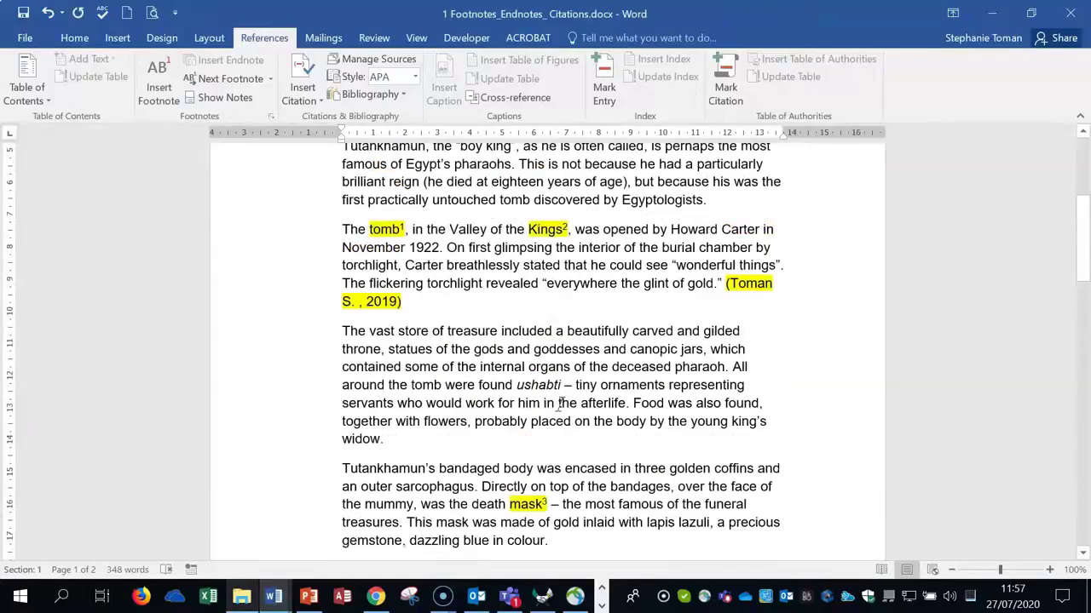
pyautogui.scroll(3, 559, 403)
pyautogui.click(407, 373)
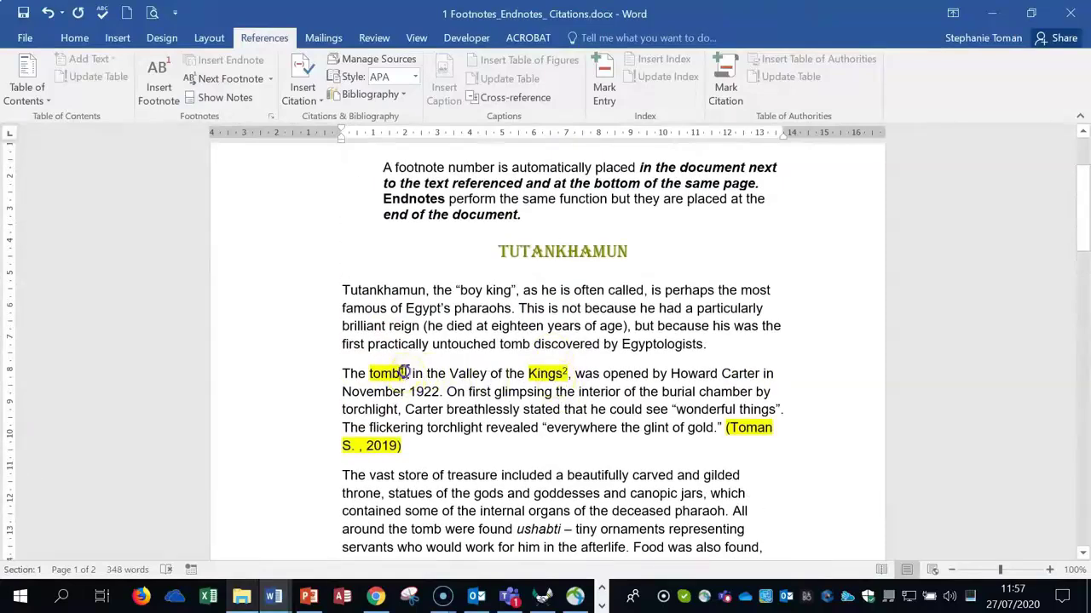
pyautogui.click(692, 364)
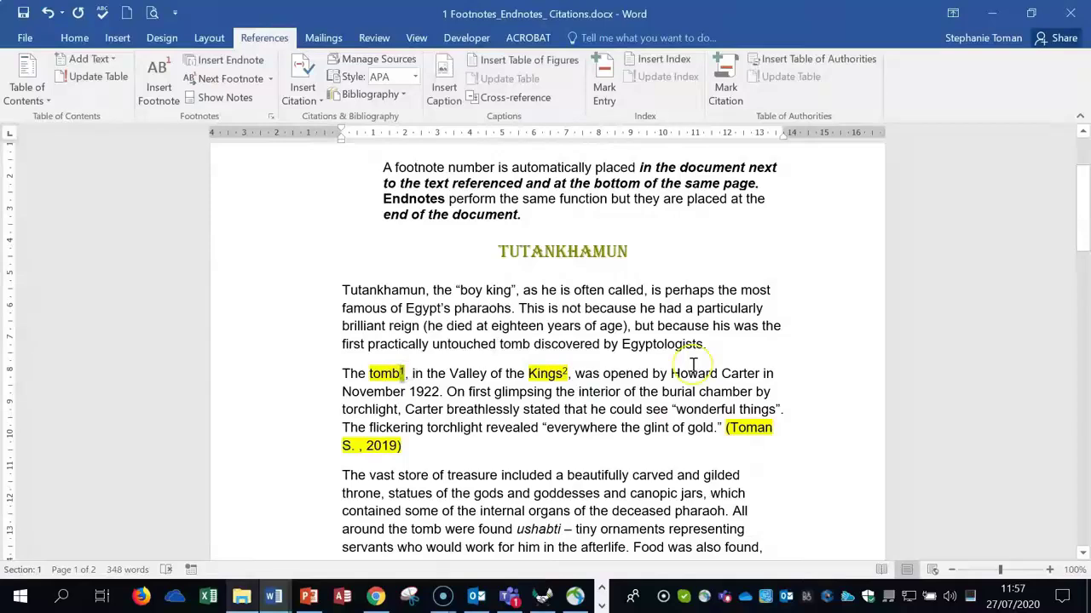
pyautogui.press('Delete')
pyautogui.scroll(-10, 693, 364)
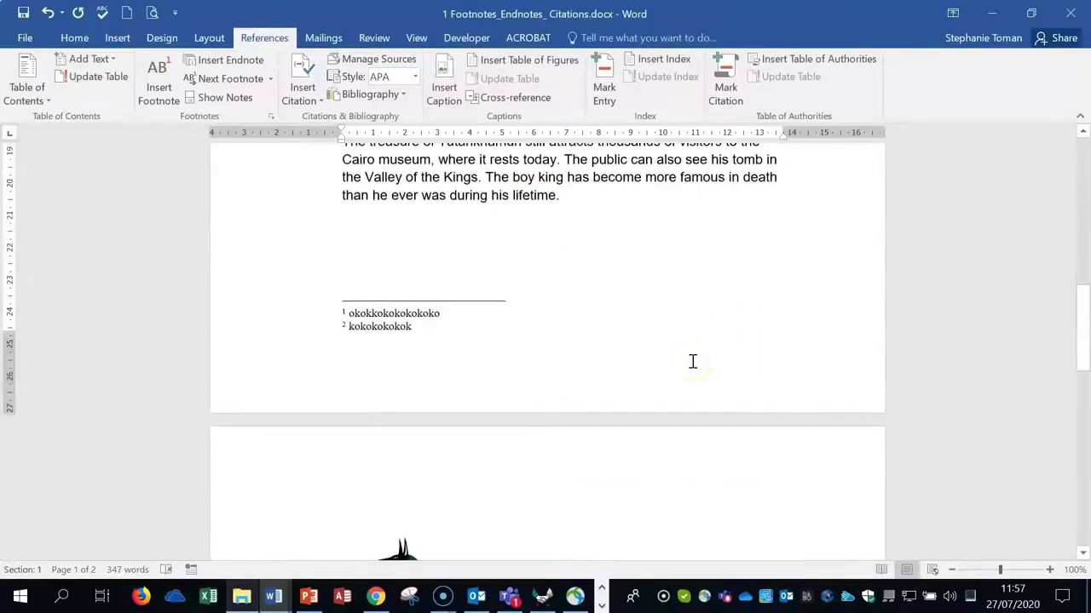
pyautogui.scroll(8, 692, 362)
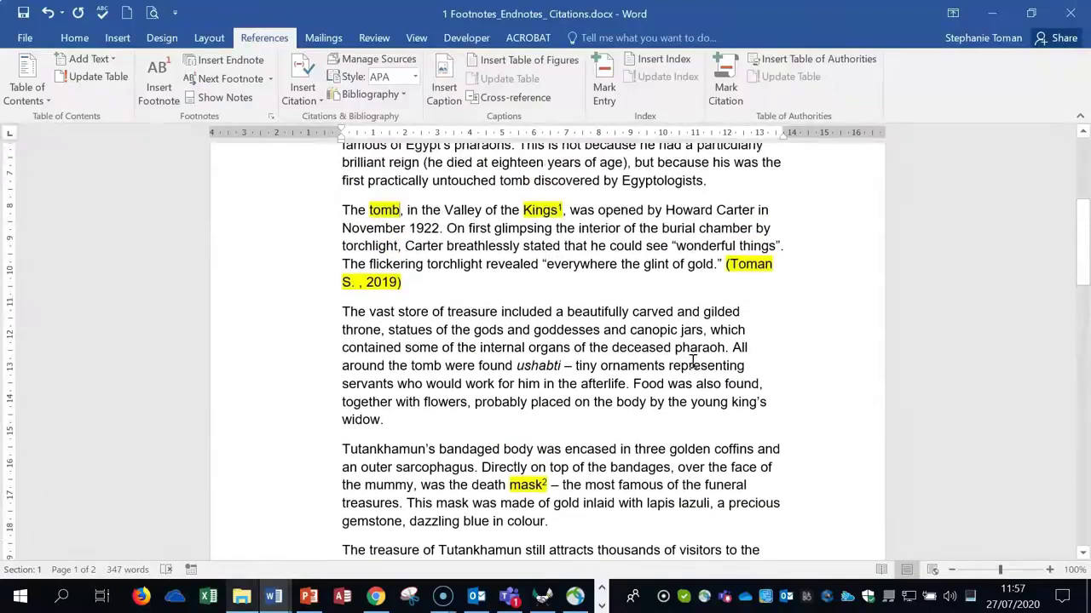
pyautogui.scroll(-3, 692, 362)
pyautogui.scroll(-1, 692, 361)
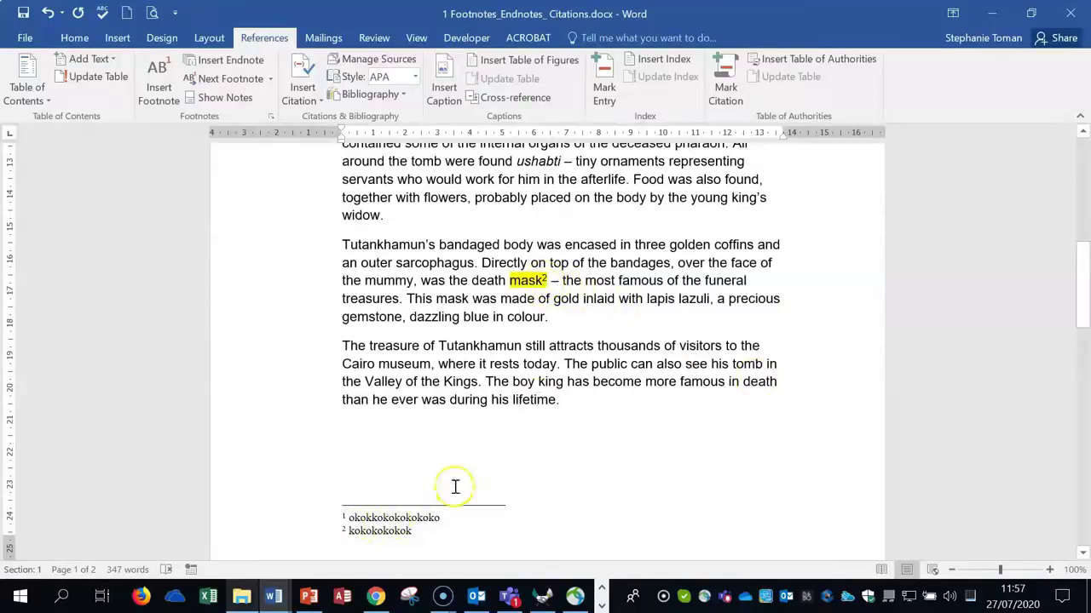
pyautogui.click(345, 530)
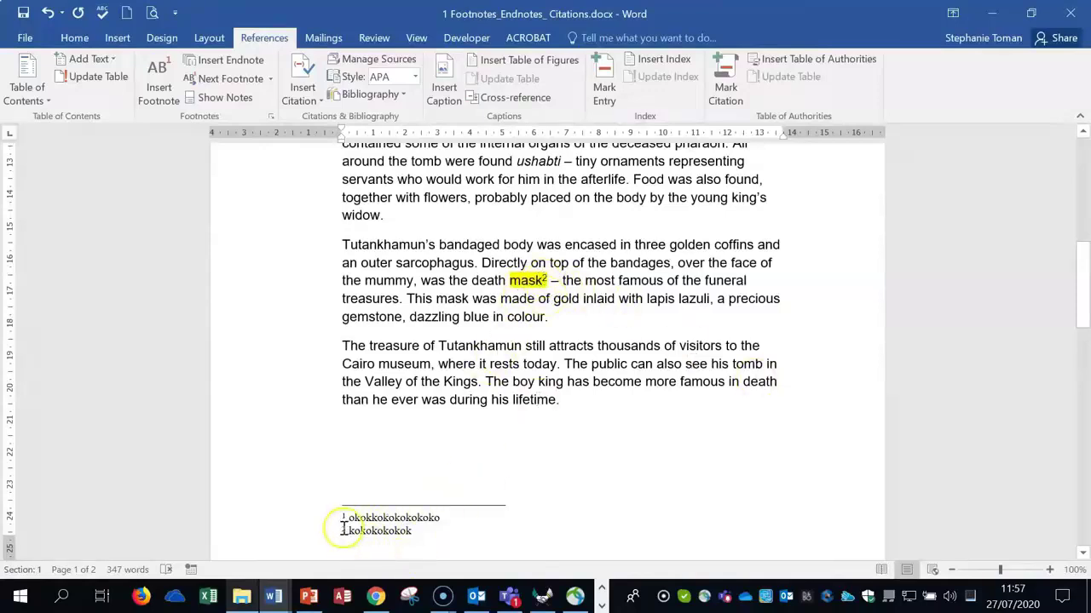
# Convert the footnote attached to the highlighted word "mask" into an endnote, and check its note at the end of the document.
pyautogui.rightClick(344, 530)
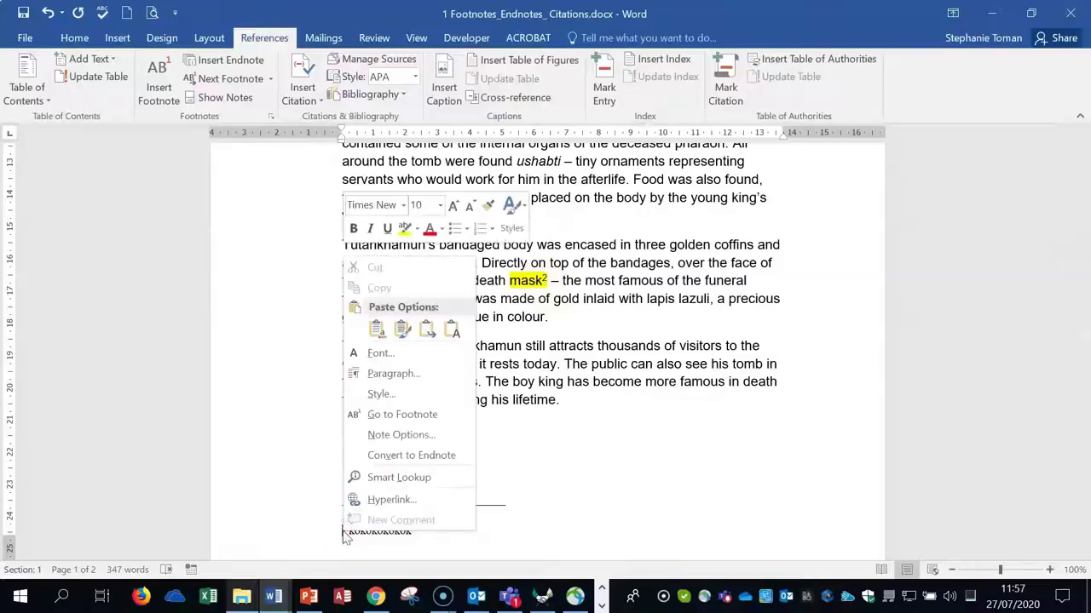
pyautogui.click(417, 454)
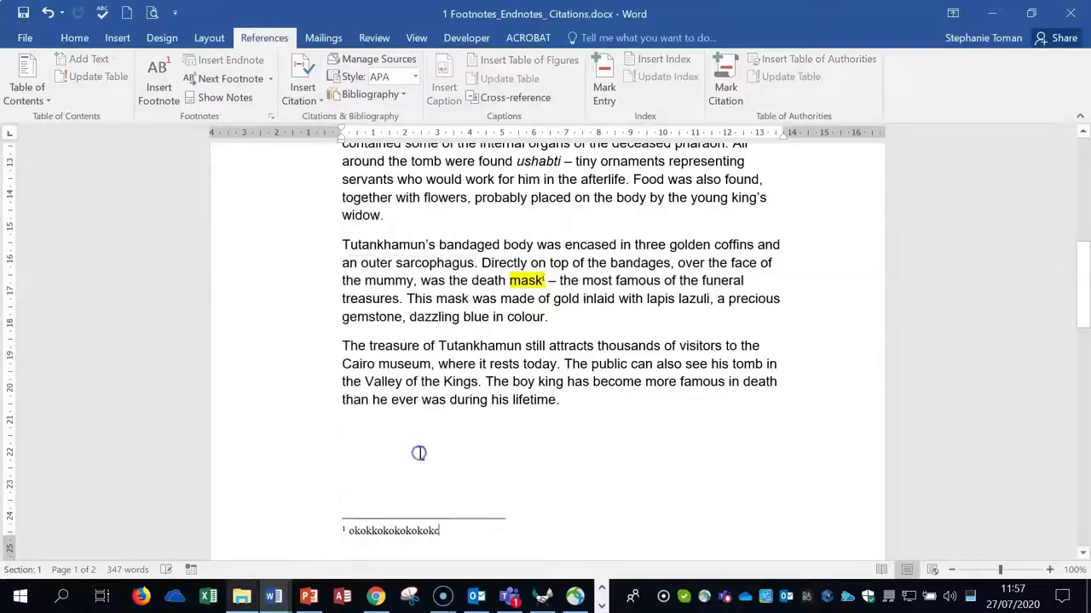
pyautogui.scroll(-3, 571, 426)
pyautogui.scroll(-6, 580, 426)
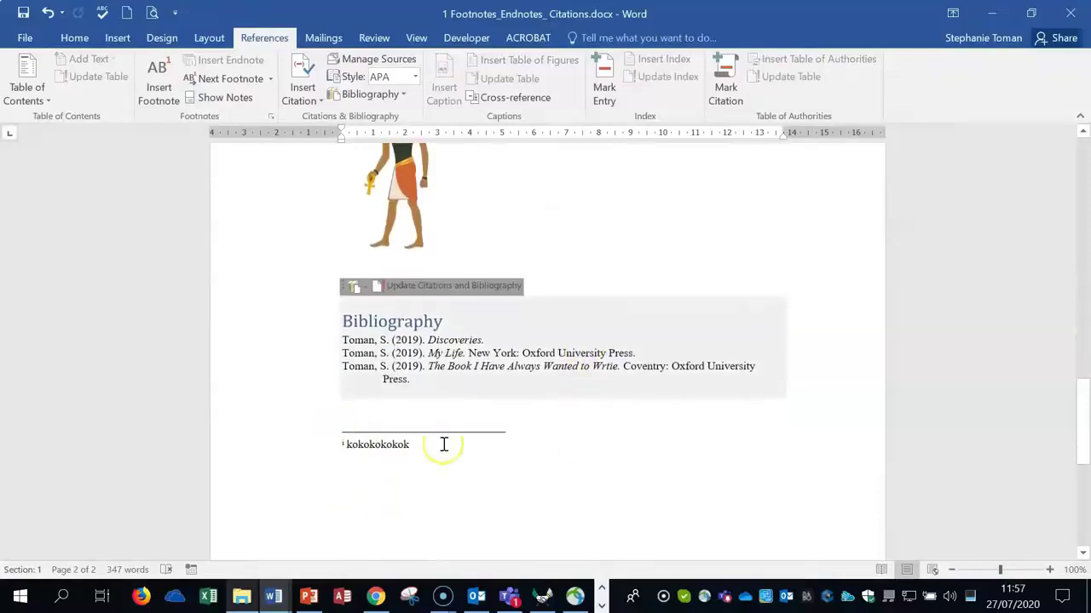
pyautogui.scroll(10, 443, 444)
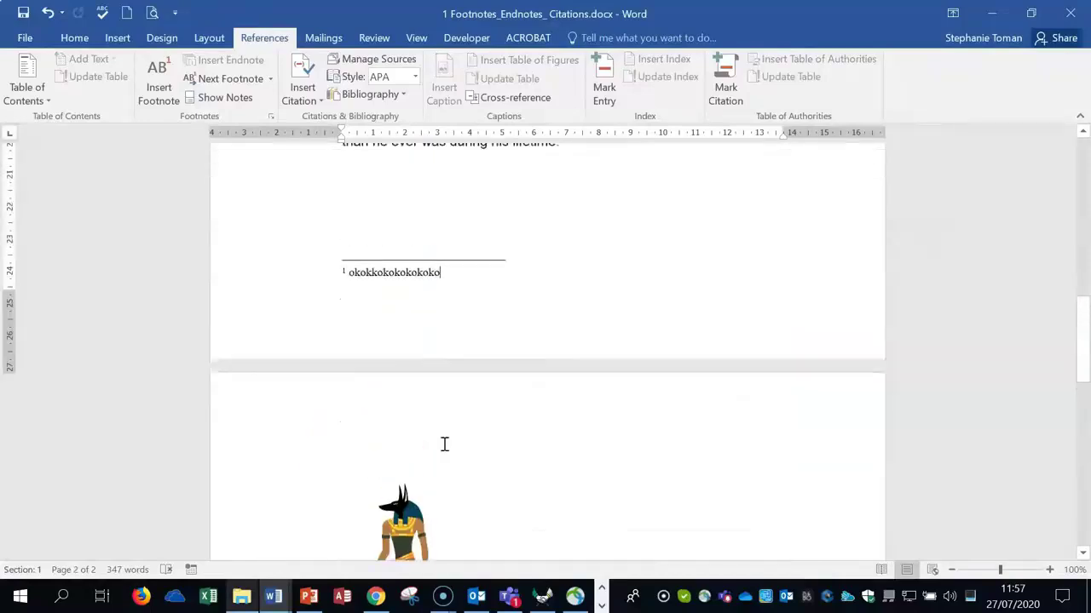
# Compare the remaining footnote on page 1 with the endnote on page 2, and preview the note text at "mask".
pyautogui.click(584, 506)
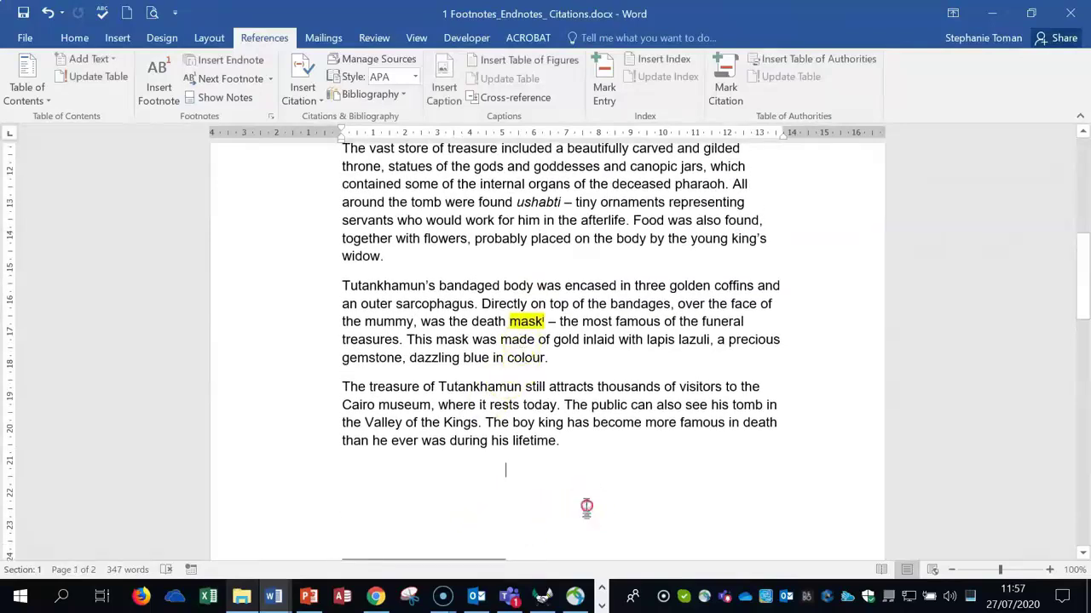
pyautogui.scroll(-1, 584, 506)
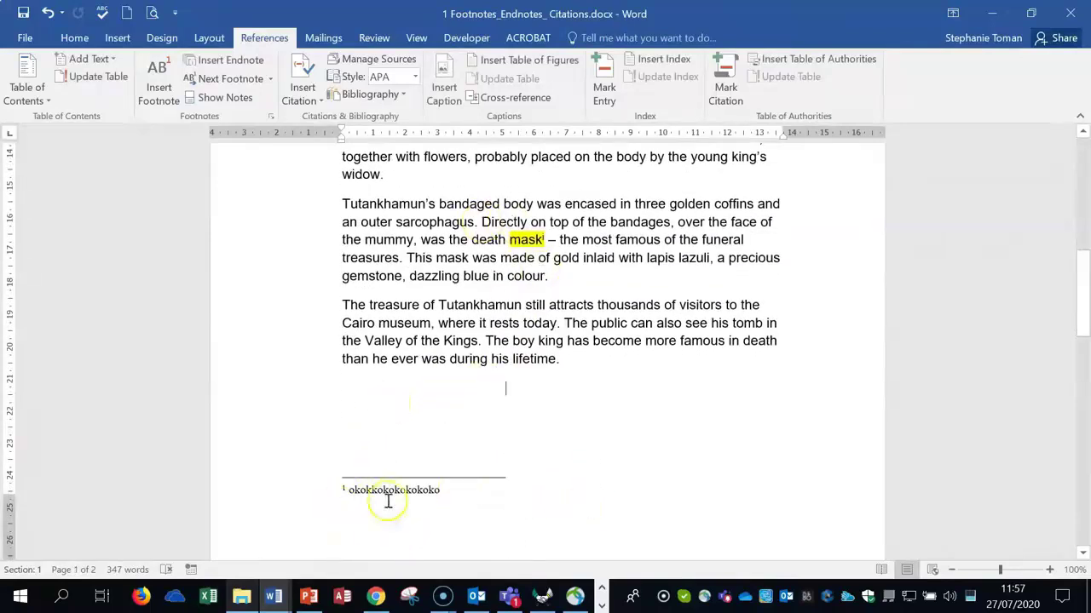
pyautogui.click(675, 371)
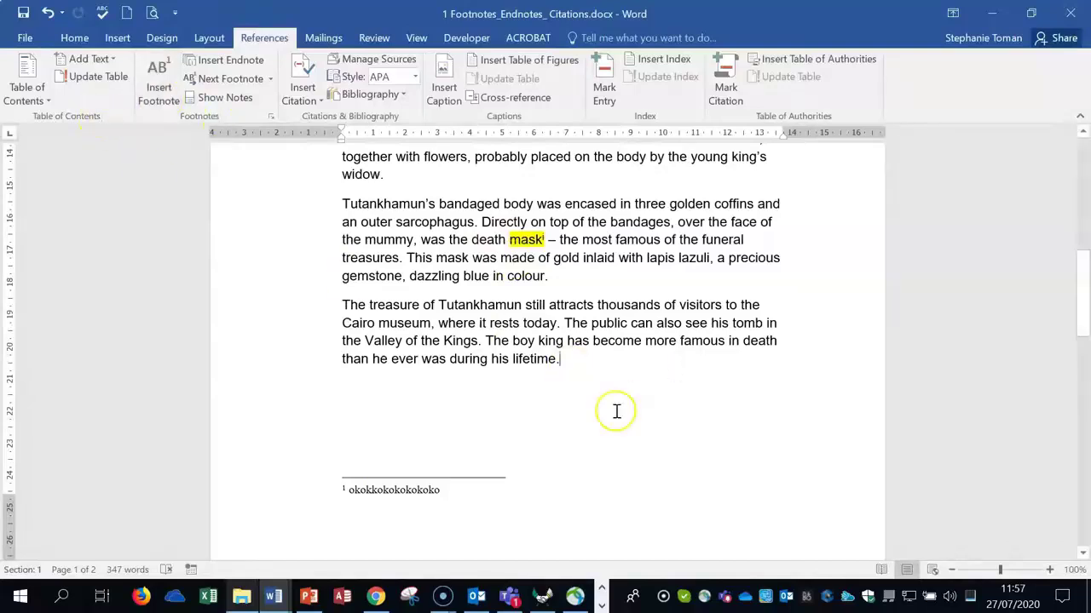
pyautogui.scroll(-10, 616, 409)
pyautogui.click(387, 490)
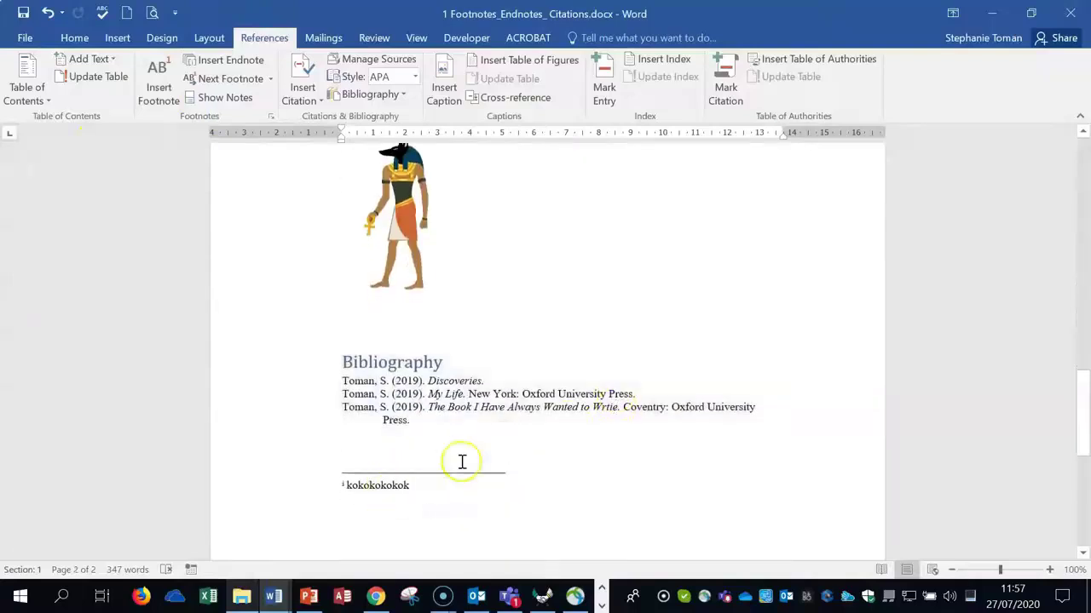
pyautogui.scroll(10, 567, 404)
pyautogui.click(567, 404)
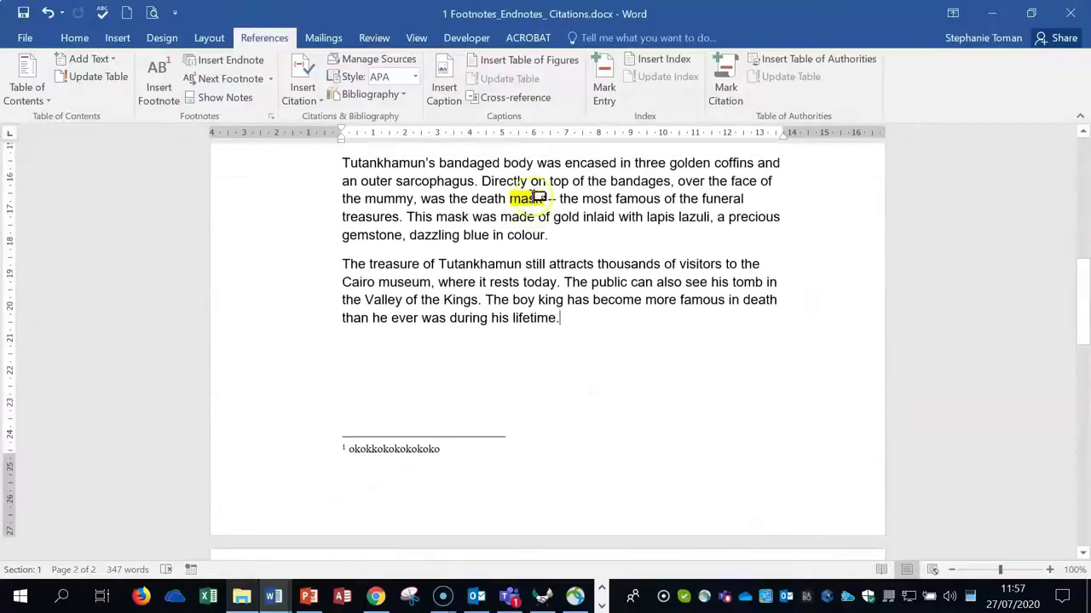
pyautogui.moveTo(550, 198)
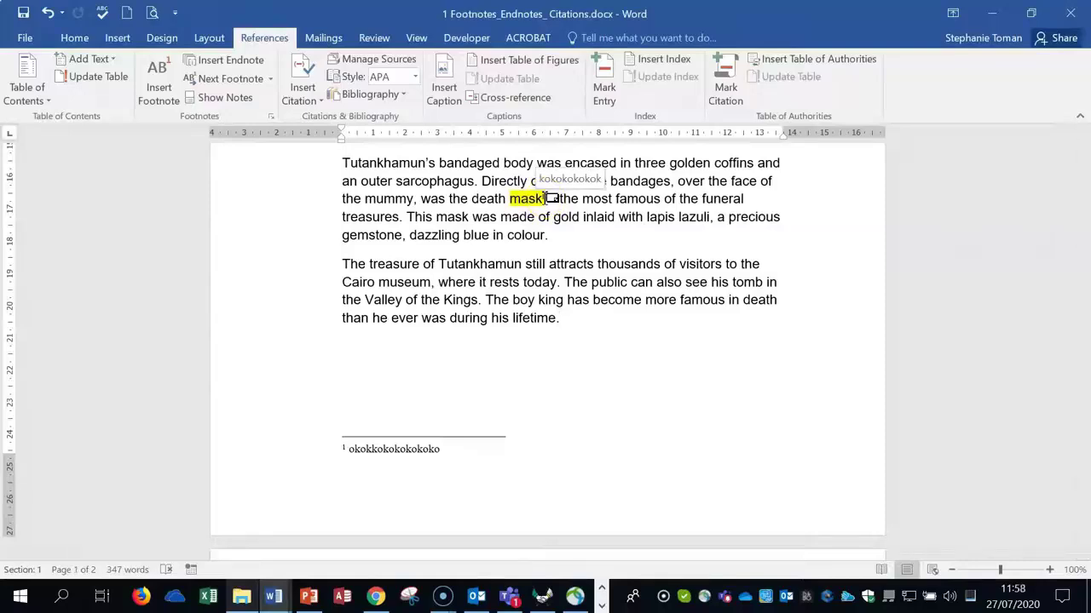
pyautogui.click(563, 258)
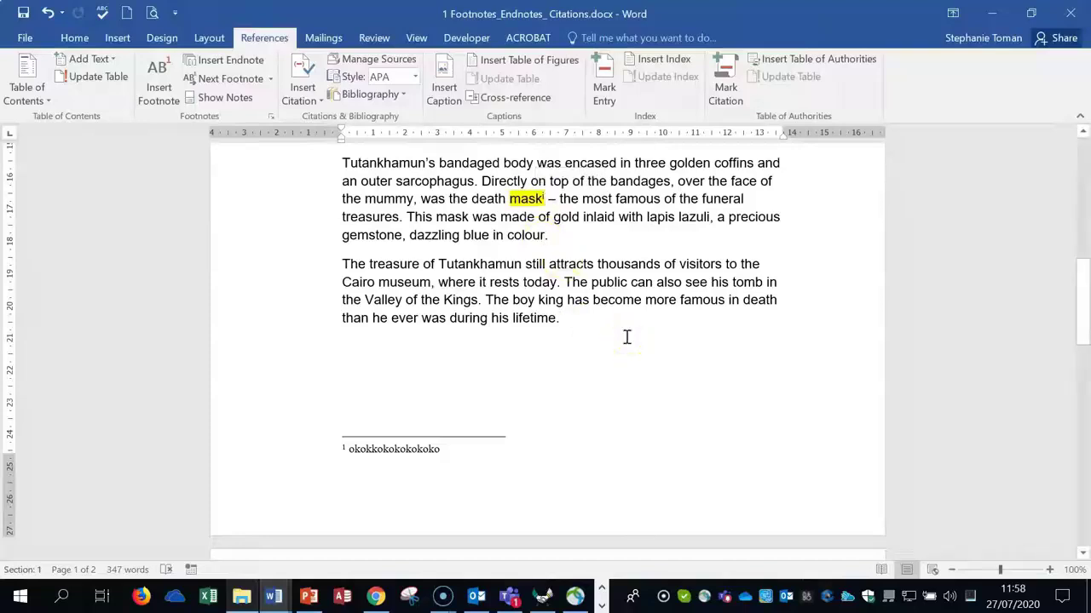
pyautogui.scroll(-10, 626, 337)
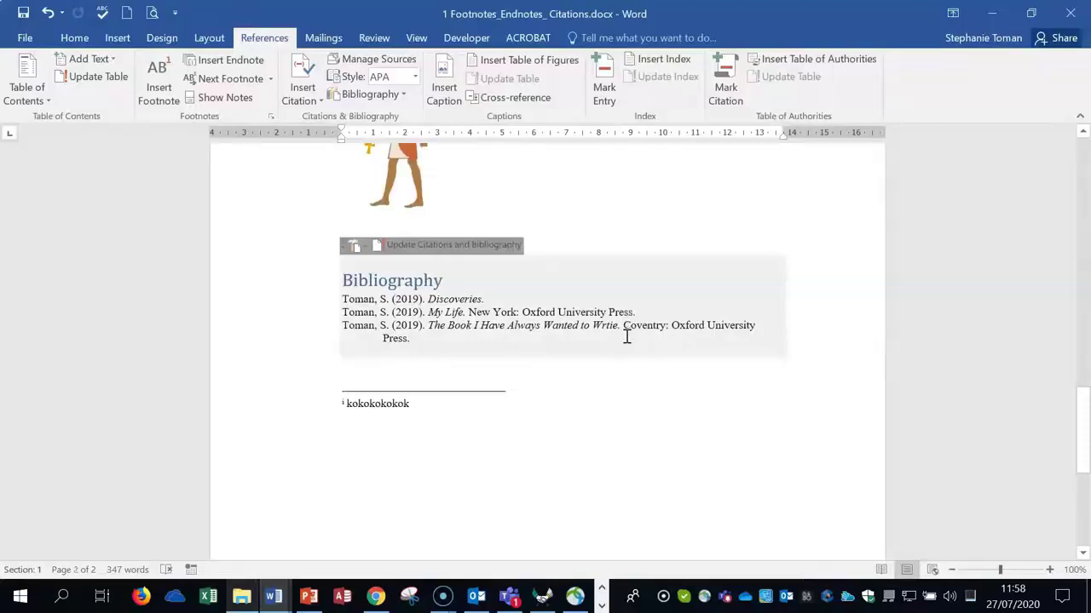
pyautogui.click(687, 360)
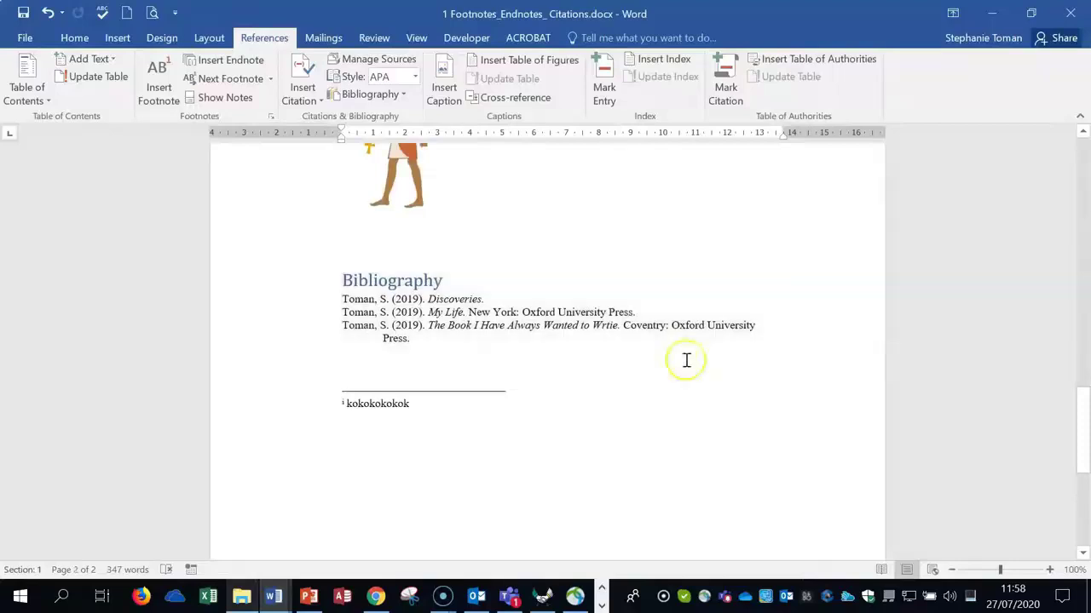
# Examine the Create Source form for a new citation and its source types, leaving without adding a source.
pyautogui.click(321, 101)
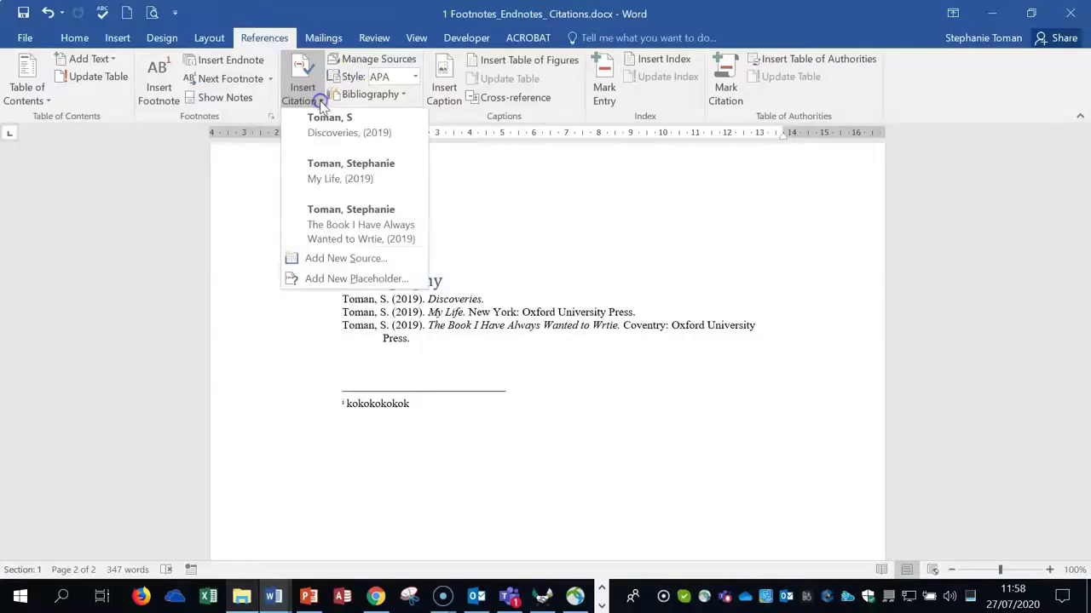
pyautogui.click(341, 260)
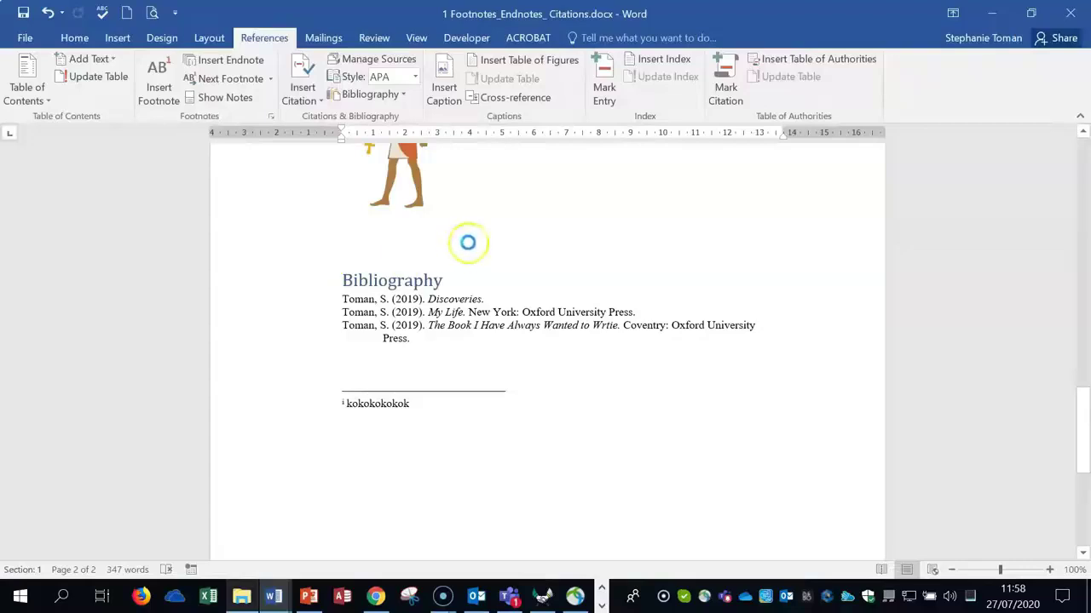
pyautogui.moveTo(572, 162); pyautogui.dragTo(692, 227)
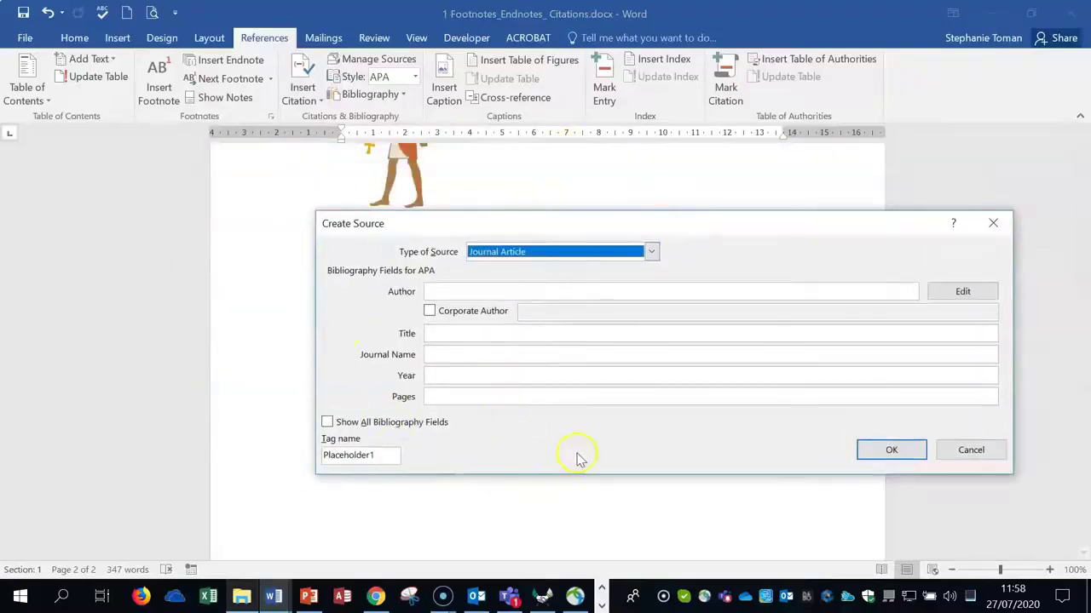
pyautogui.click(651, 251)
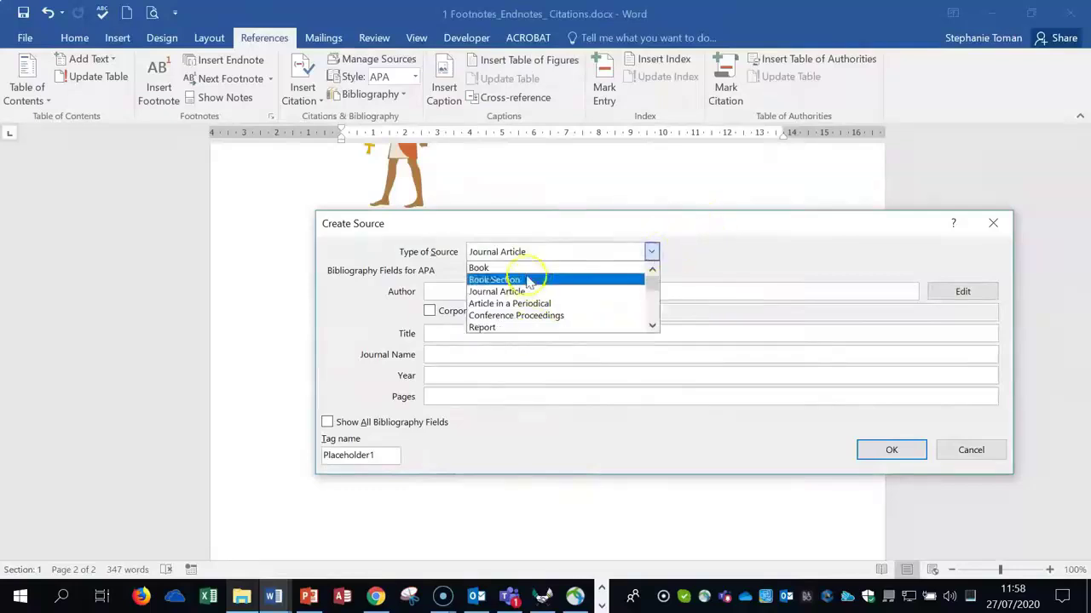
pyautogui.click(755, 262)
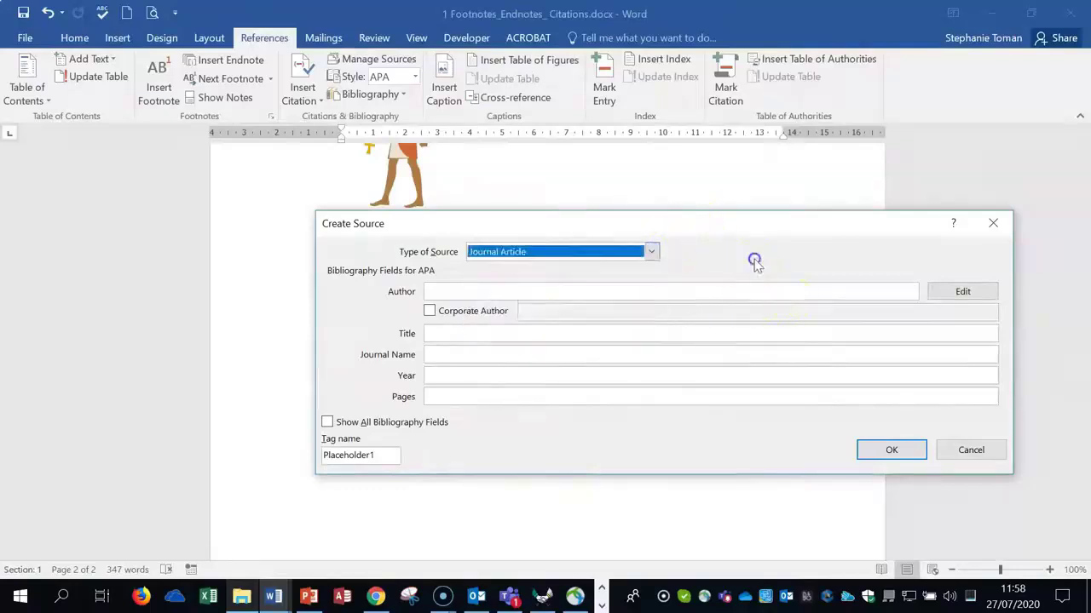
pyautogui.click(458, 287)
pyautogui.click(992, 222)
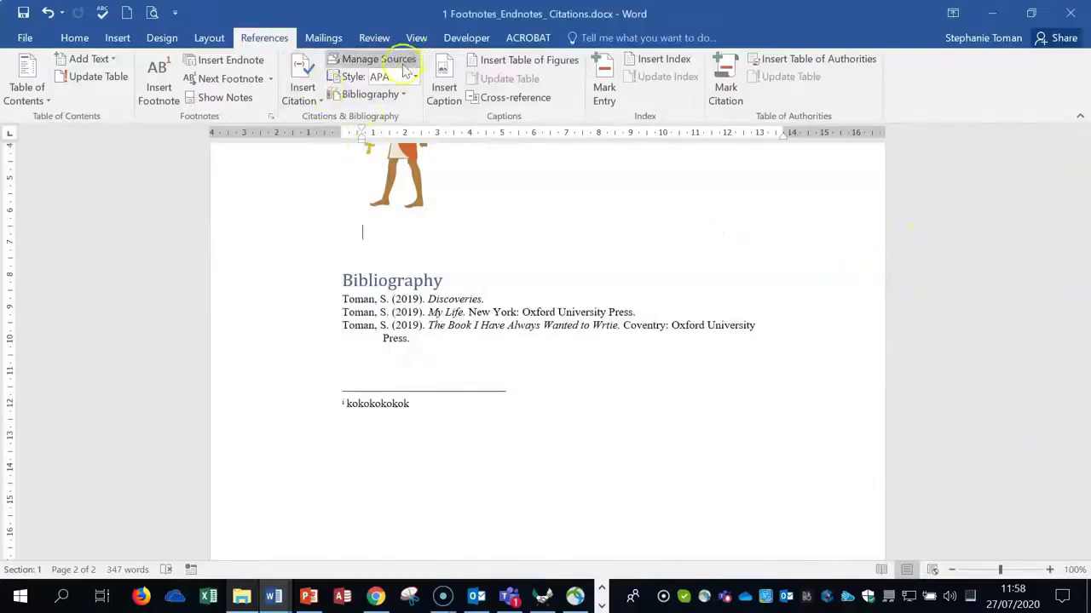
# Review the master and current lists in the Source Manager and the sources available for citation.
pyautogui.click(401, 60)
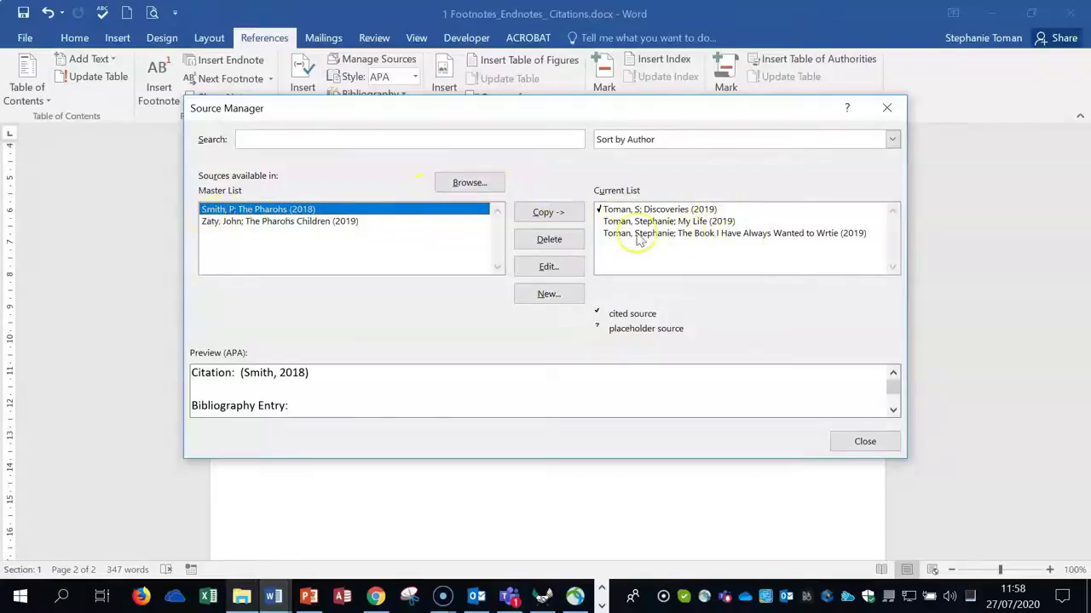
pyautogui.click(878, 442)
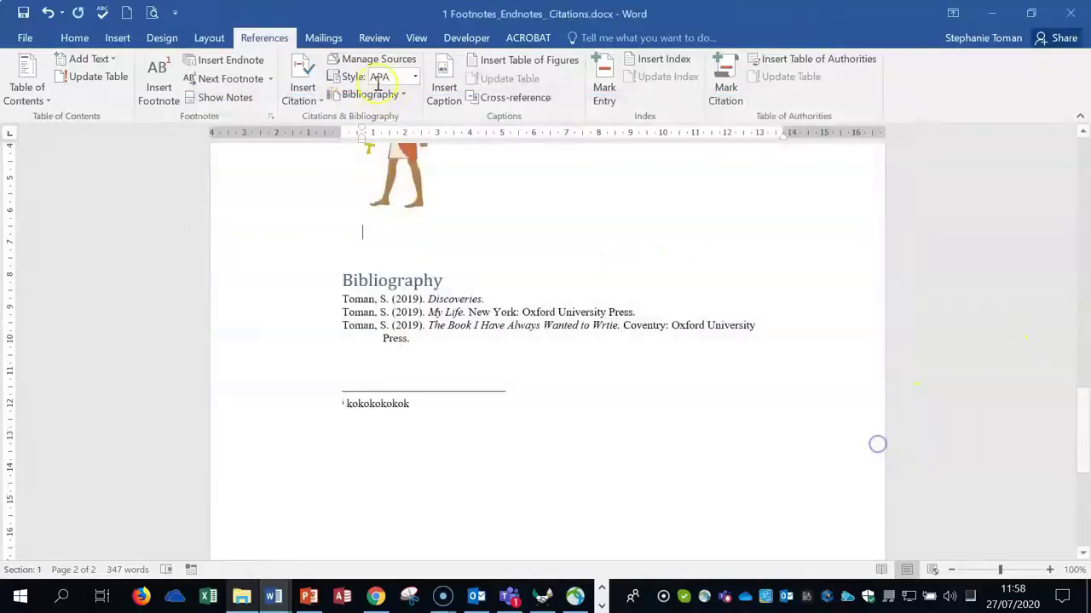
pyautogui.click(319, 102)
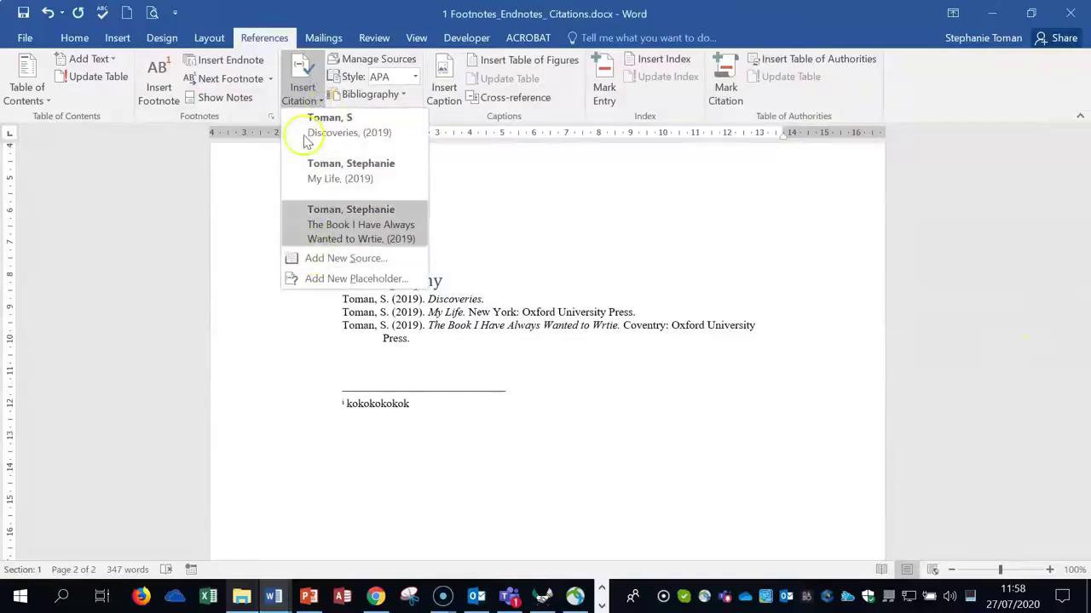
pyautogui.click(769, 229)
# Add a blank line after the endnote text on page 2.
pyautogui.click(360, 452)
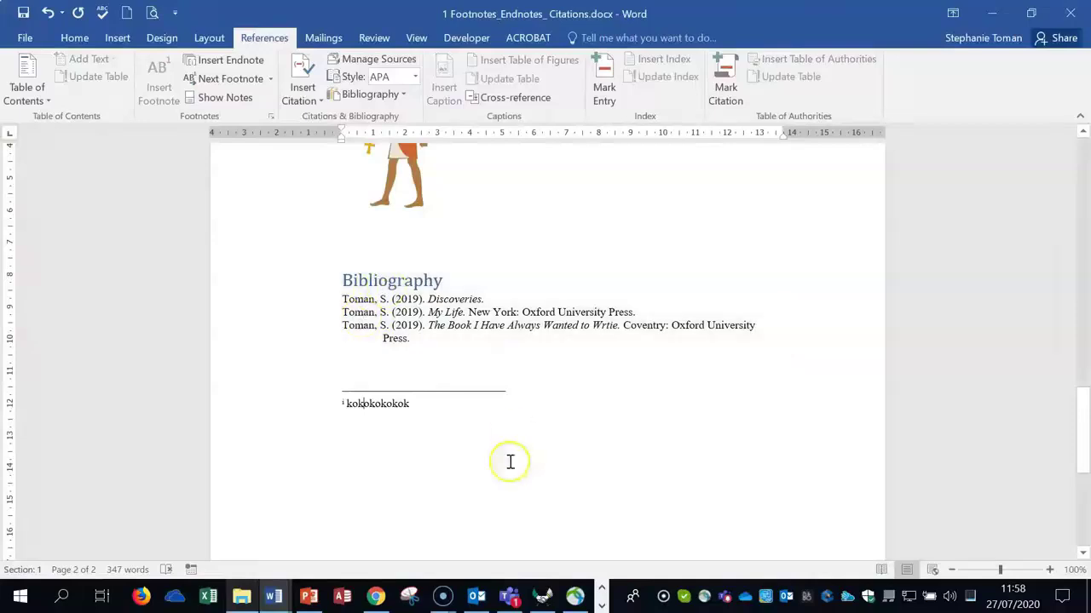
pyautogui.press('Return')
# Insert a citation of "Discoveries" (2019) after the highlighted "tomb" and of "The Book I Have Always Wanted to Wrtie" (2019) after "Kings".
pyautogui.scroll(15, 620, 435)
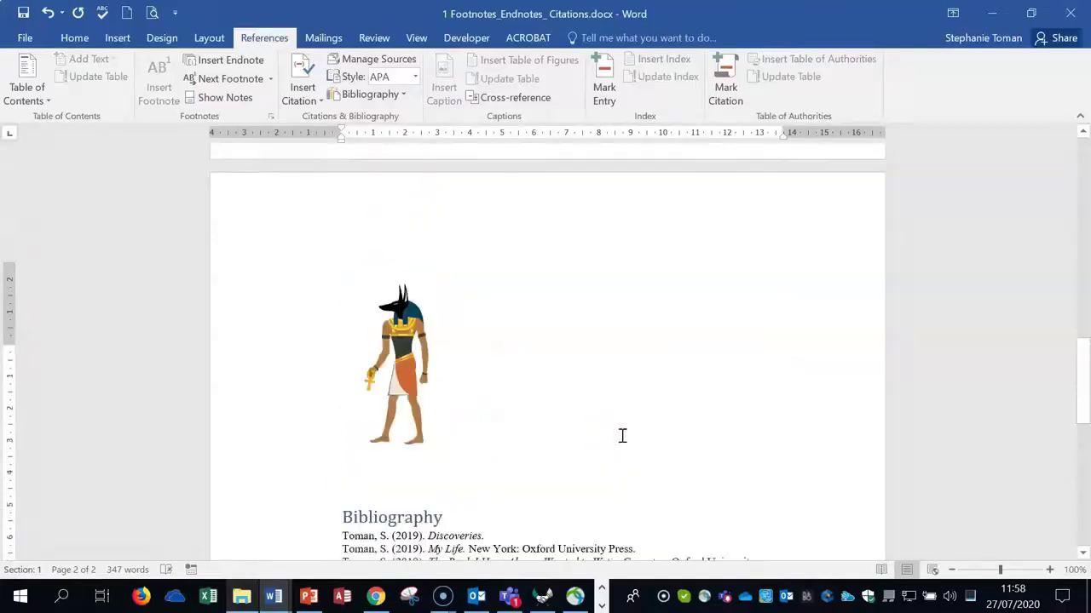
pyautogui.click(552, 372)
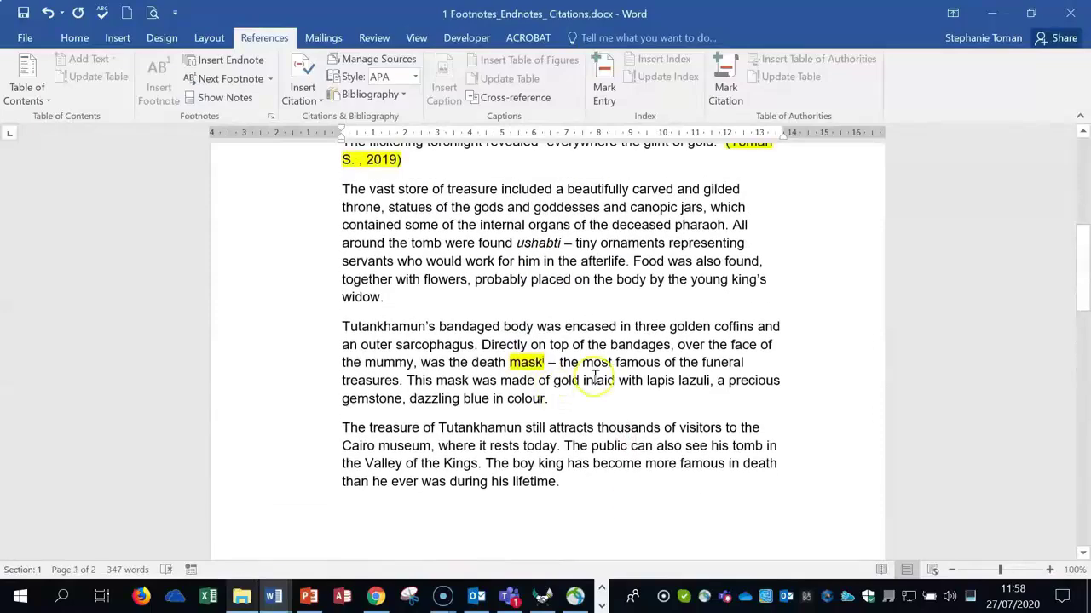
pyautogui.scroll(7, 595, 375)
pyautogui.click(400, 416)
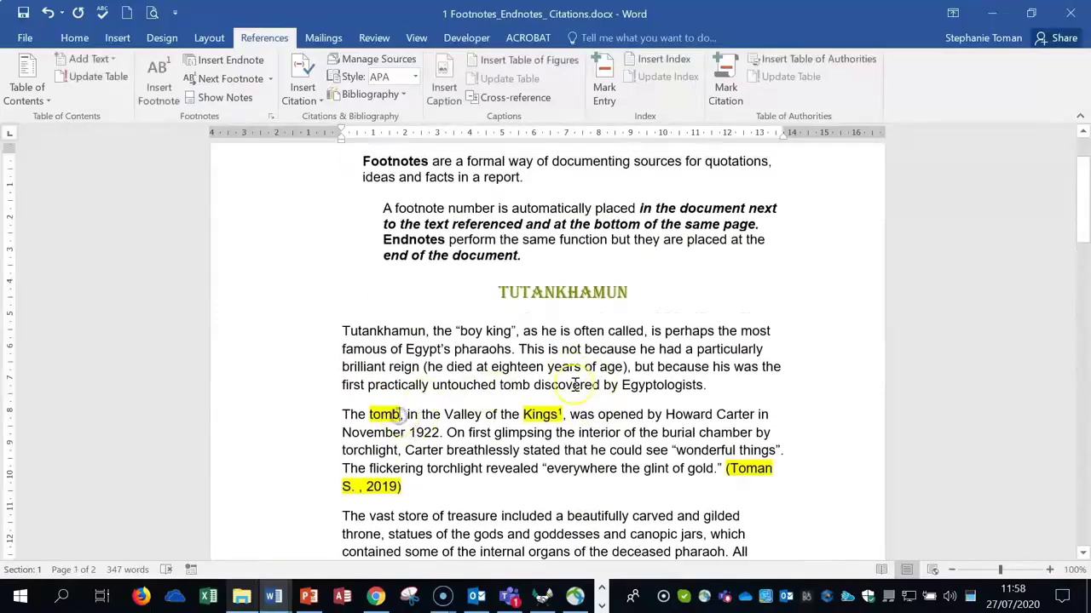
pyautogui.click(317, 101)
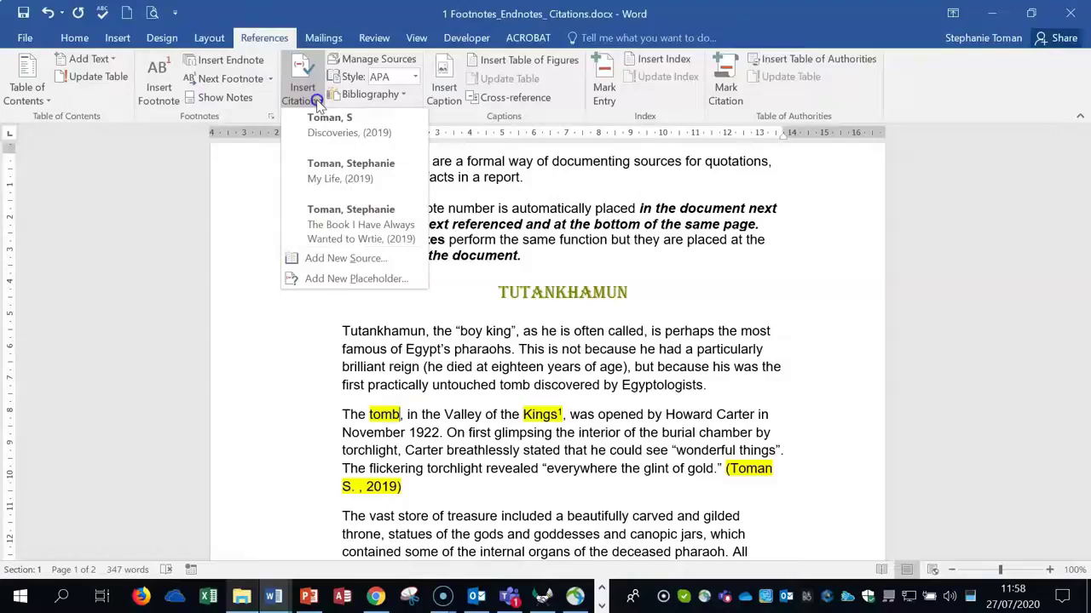
pyautogui.click(325, 124)
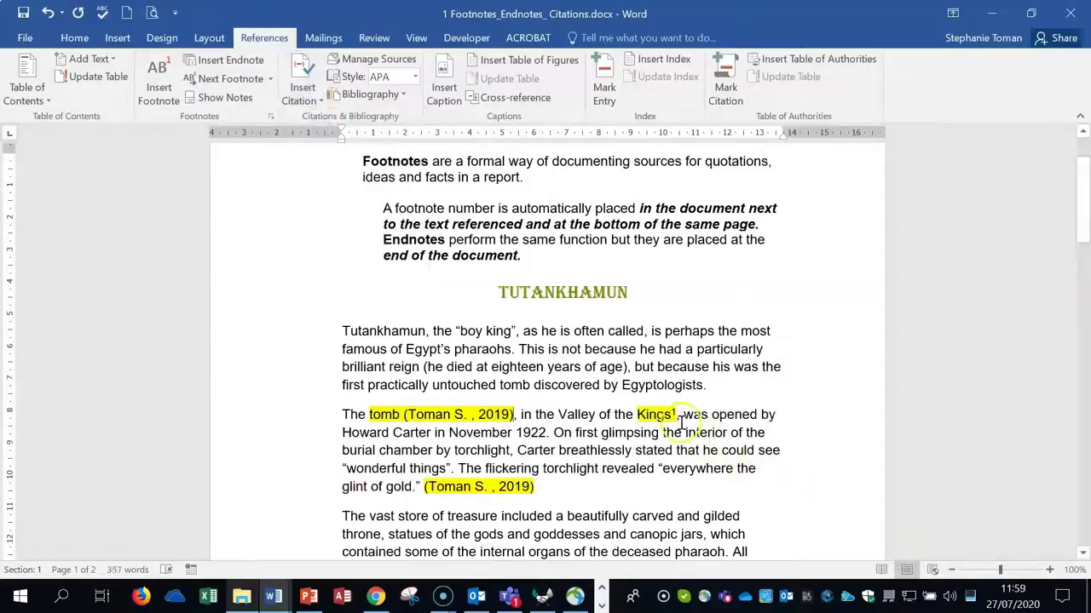
pyautogui.click(302, 92)
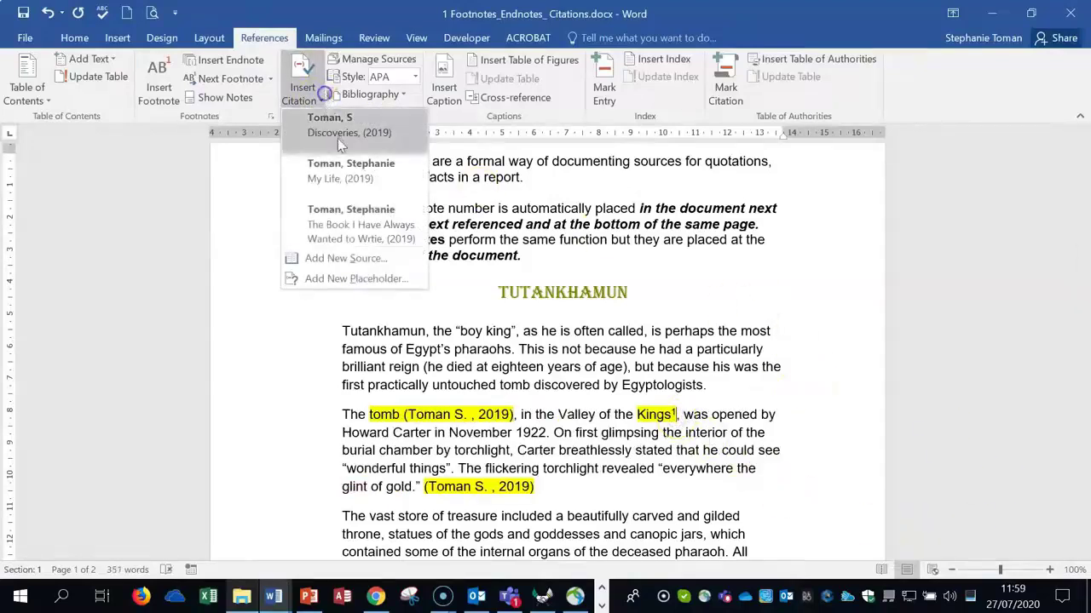
pyautogui.click(375, 213)
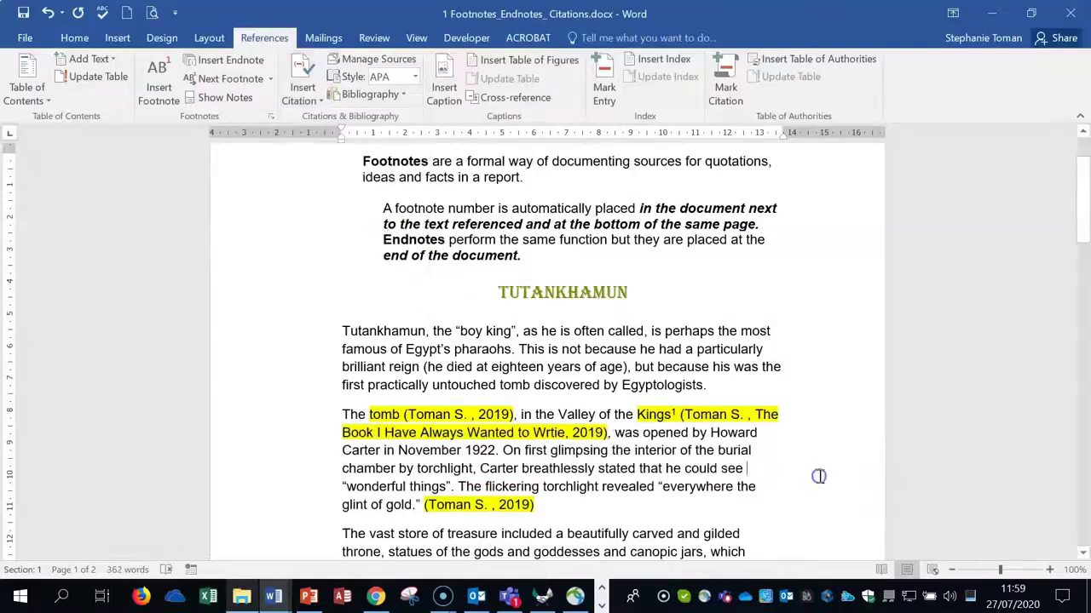
# Delete the existing bibliography, including its heading, above the endnote on the last page.
pyautogui.scroll(-15, 826, 475)
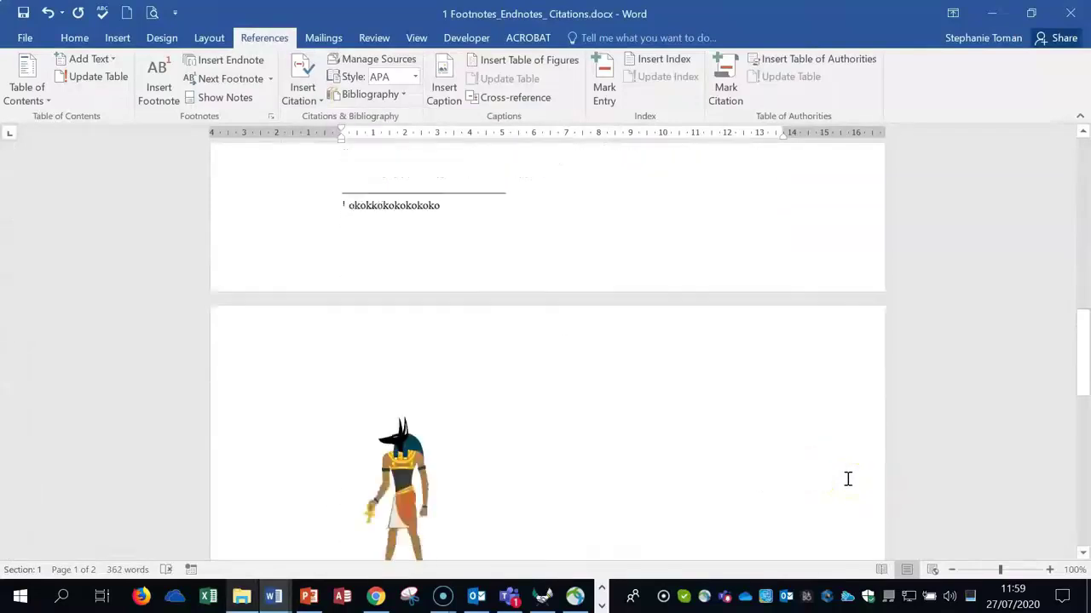
pyautogui.scroll(-1, 848, 479)
pyautogui.click(344, 408)
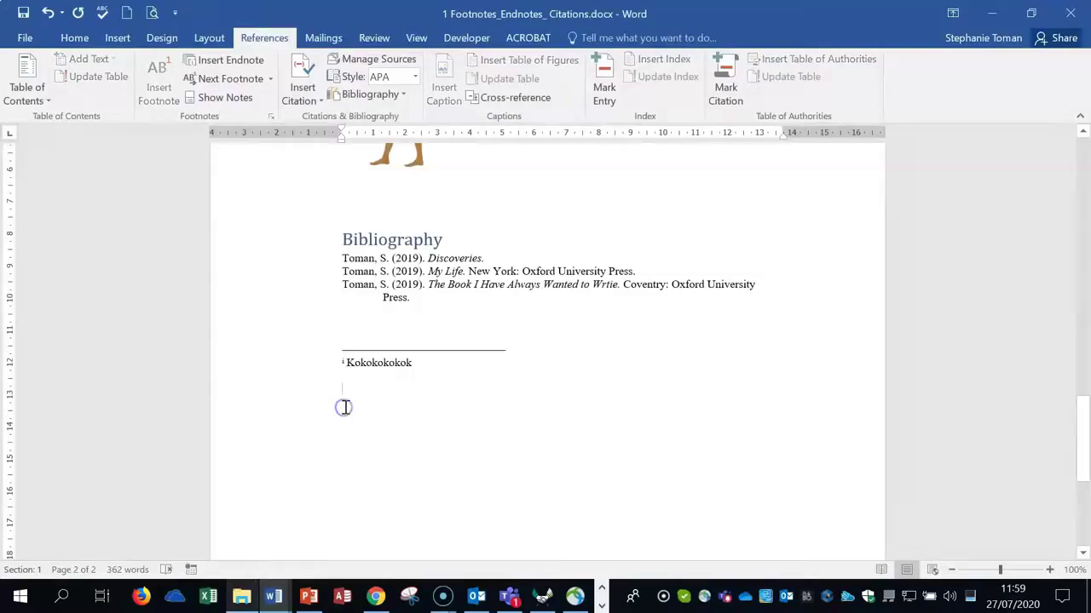
pyautogui.moveTo(356, 244); pyautogui.dragTo(823, 316)
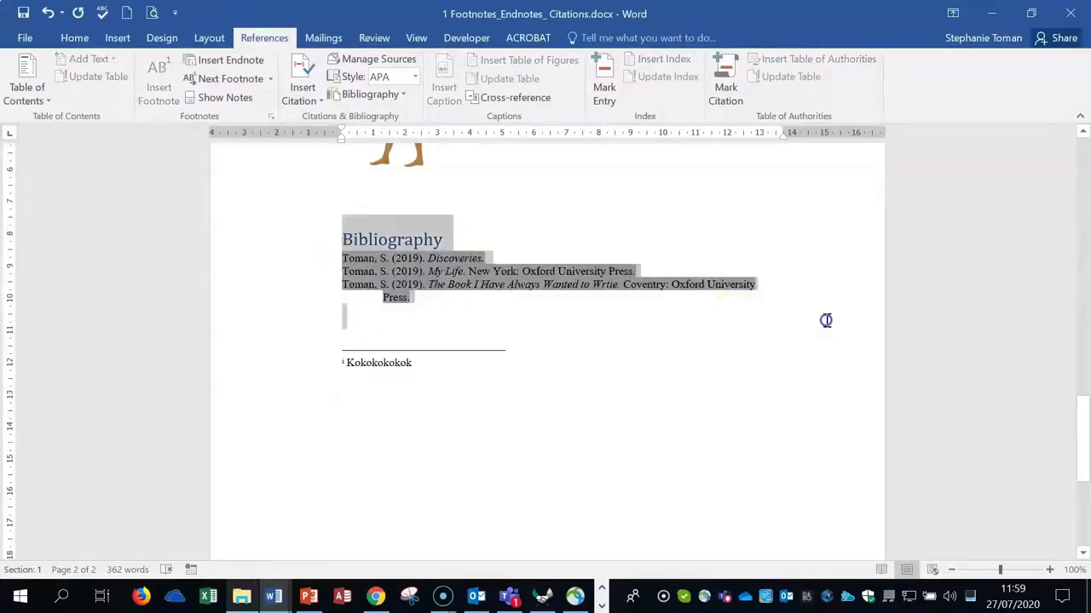
pyautogui.press('Delete')
# Insert a new bibliography of the document's sources below the endnote on the last page.
pyautogui.click(350, 310)
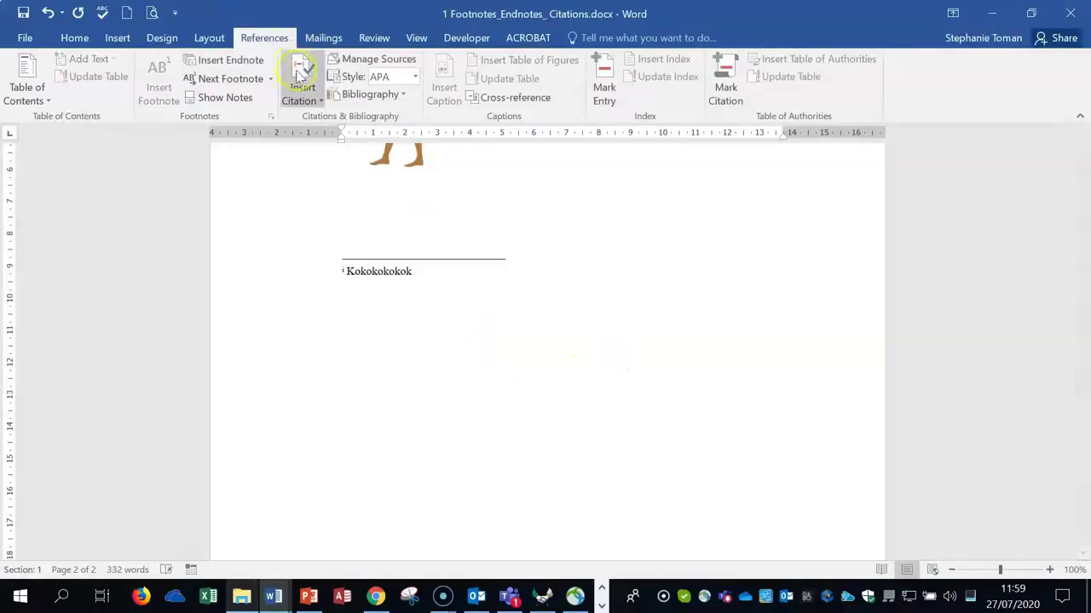
pyautogui.click(403, 95)
pyautogui.click(398, 119)
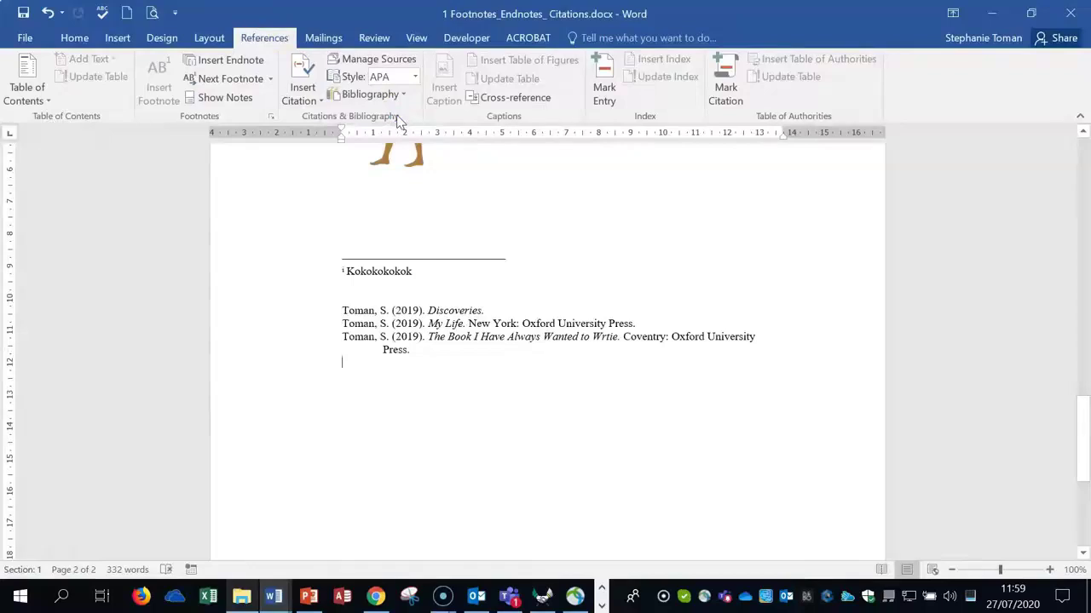
# Set the document's citation and bibliography style to APA Sixth Edition.
pyautogui.click(416, 79)
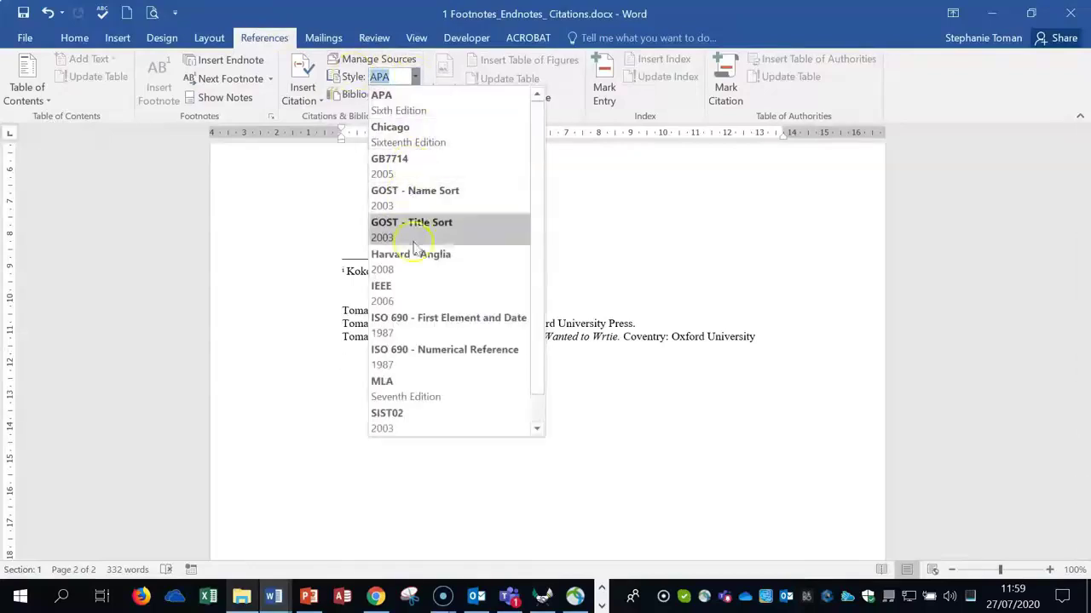
pyautogui.scroll(-1, 430, 405)
pyautogui.scroll(1, 430, 405)
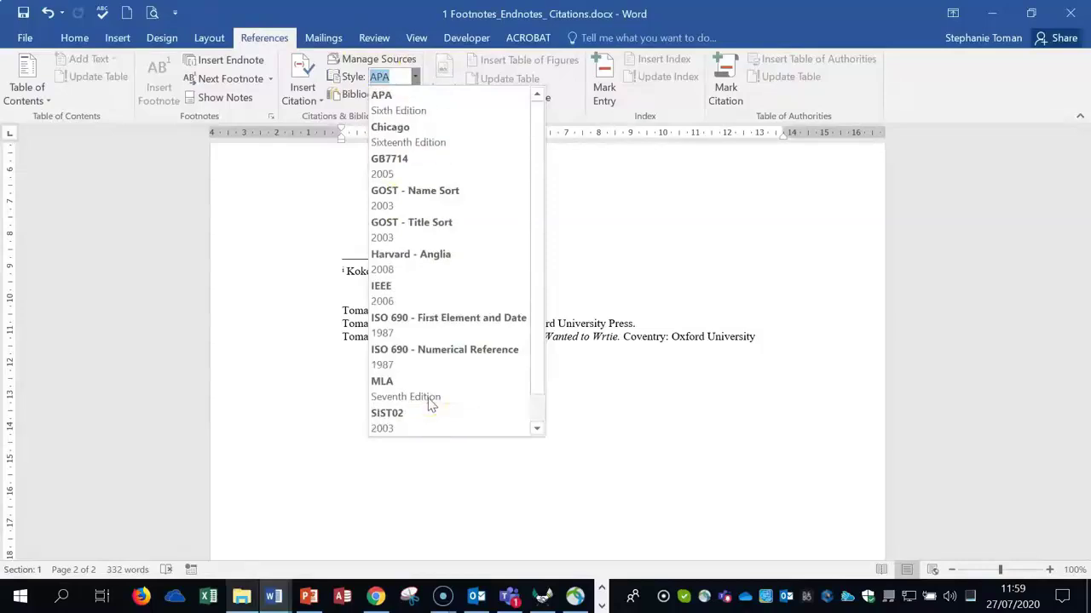
pyautogui.click(421, 106)
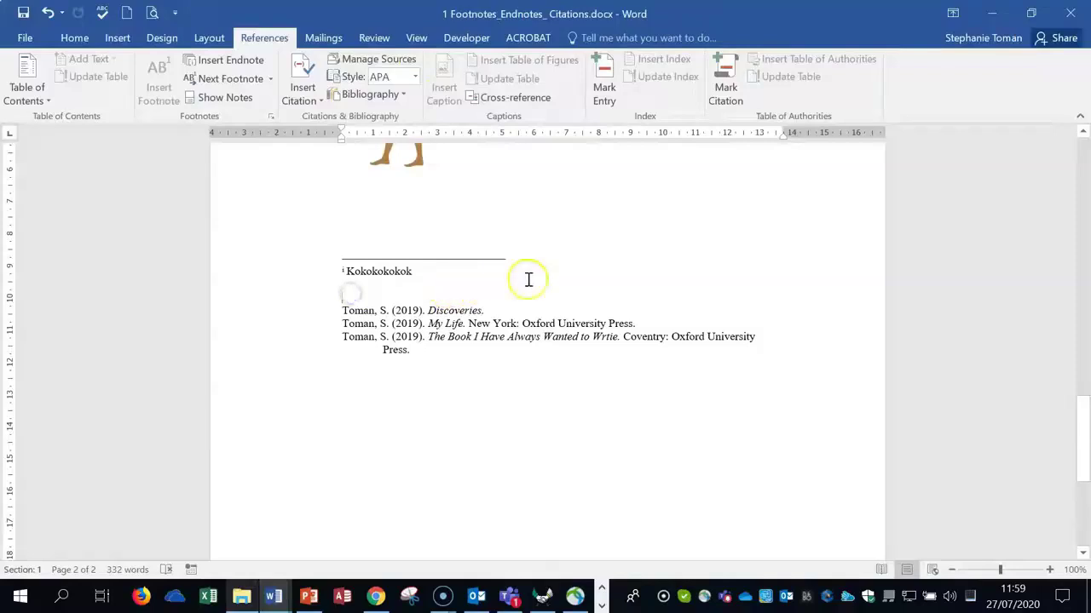
# Review the sources available for citation and examine the citation and note references in the text on page 1.
pyautogui.scroll(3, 526, 280)
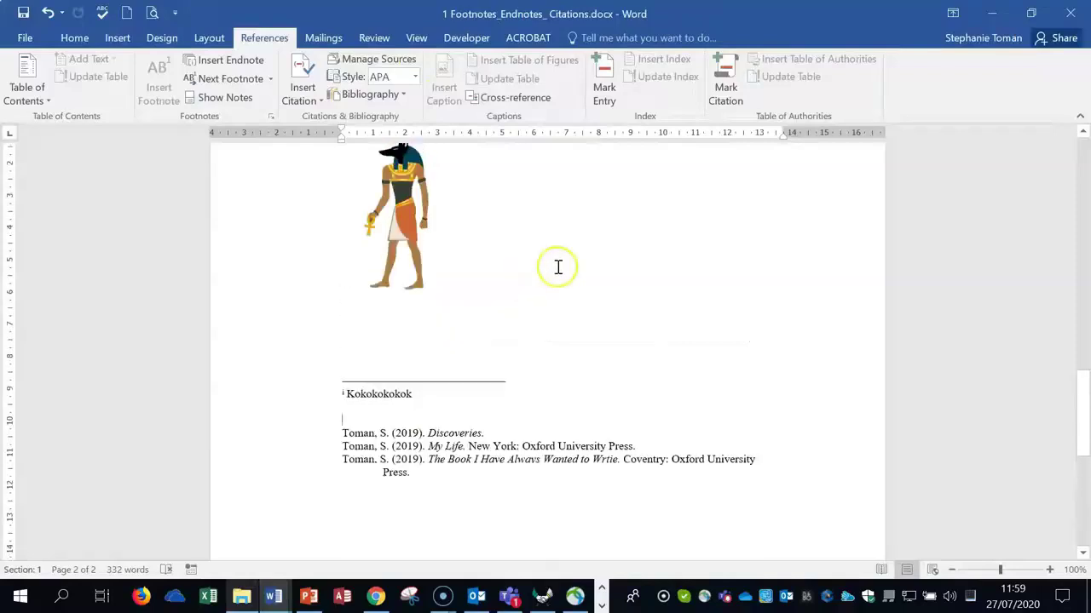
pyautogui.click(303, 96)
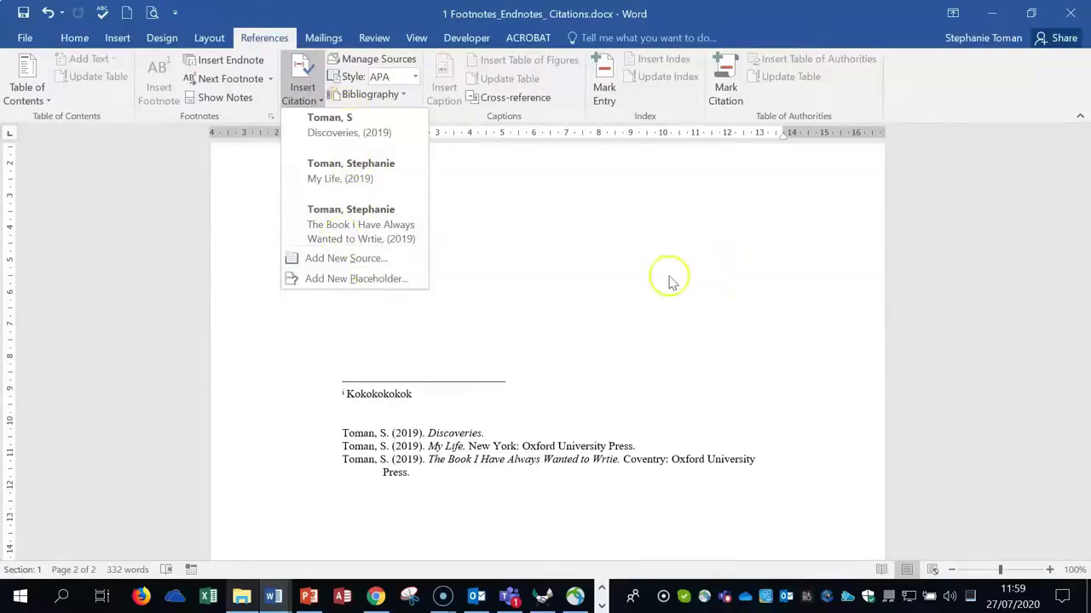
pyautogui.click(611, 285)
pyautogui.scroll(10, 610, 284)
pyautogui.scroll(3, 614, 279)
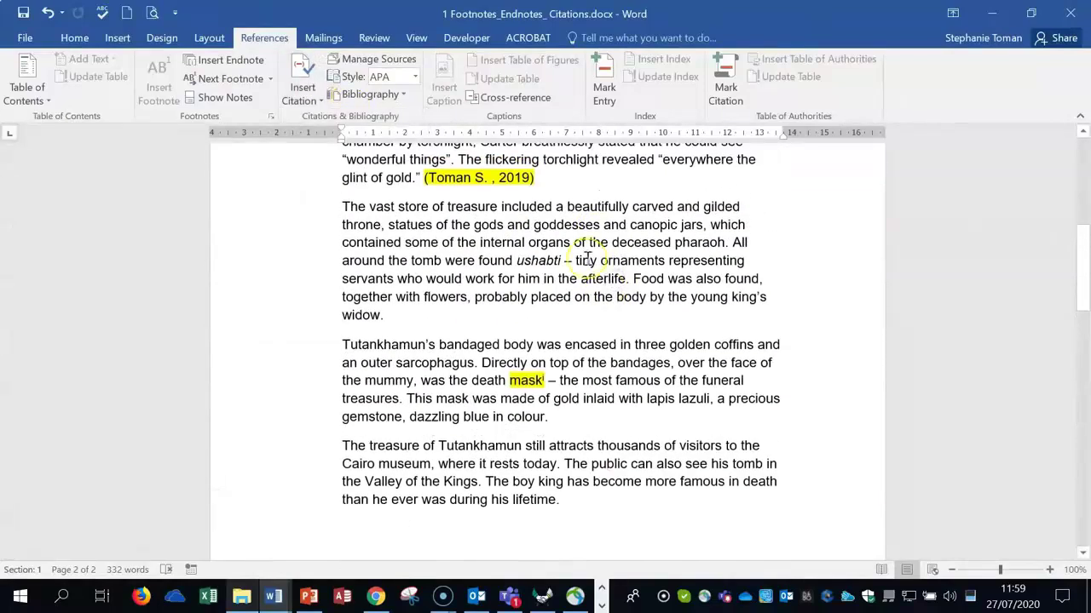
pyautogui.click(584, 189)
pyautogui.click(653, 204)
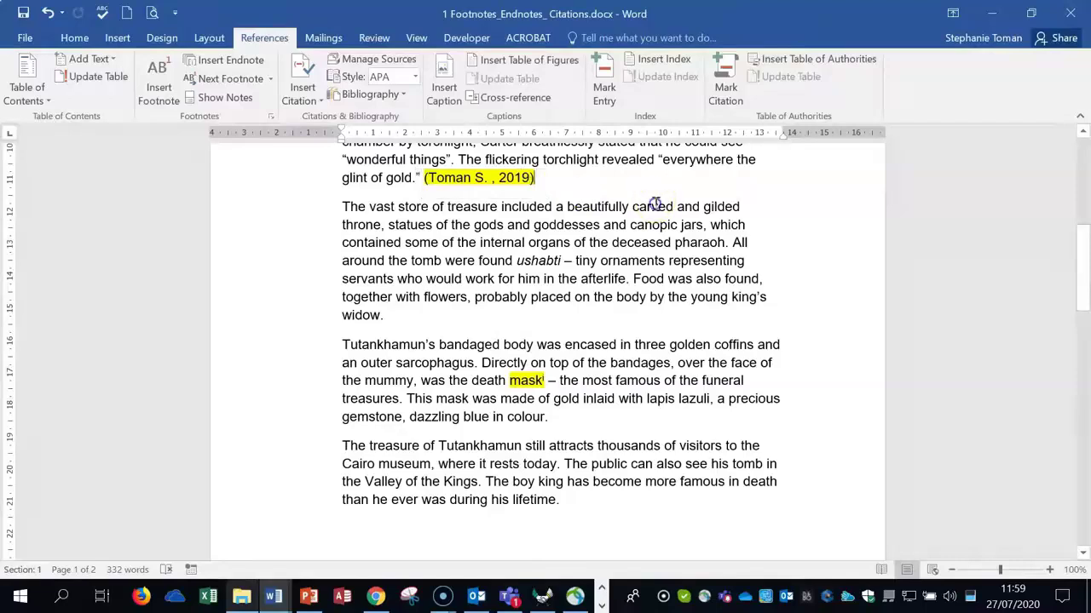
pyautogui.scroll(-5, 687, 312)
pyautogui.scroll(3, 689, 309)
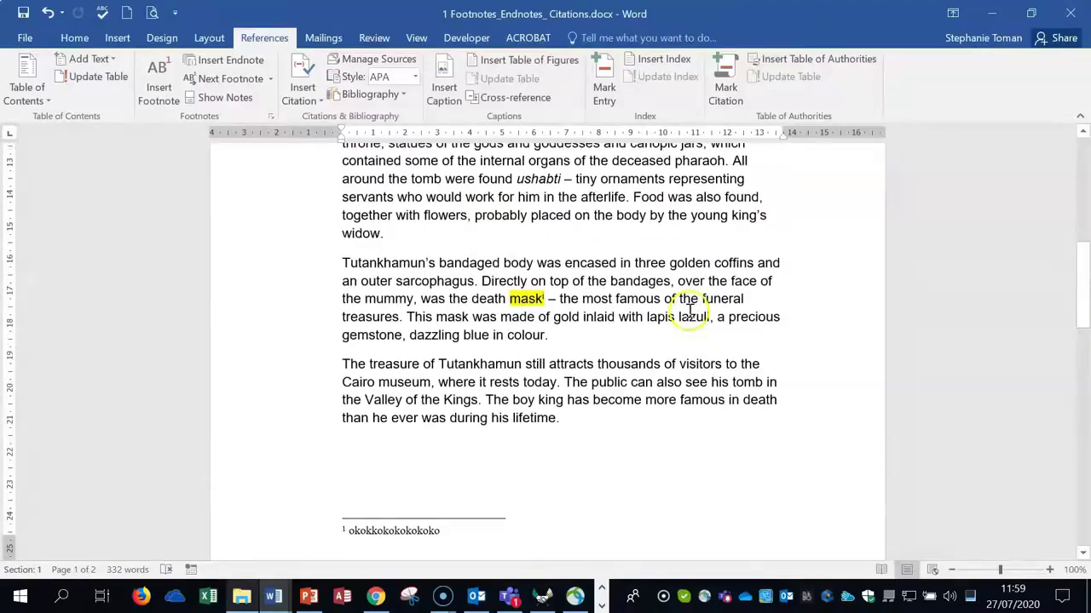
# View the editable details of the "Discoveries" (2019) source in the Source Manager and leave them without making changes.
pyautogui.click(378, 60)
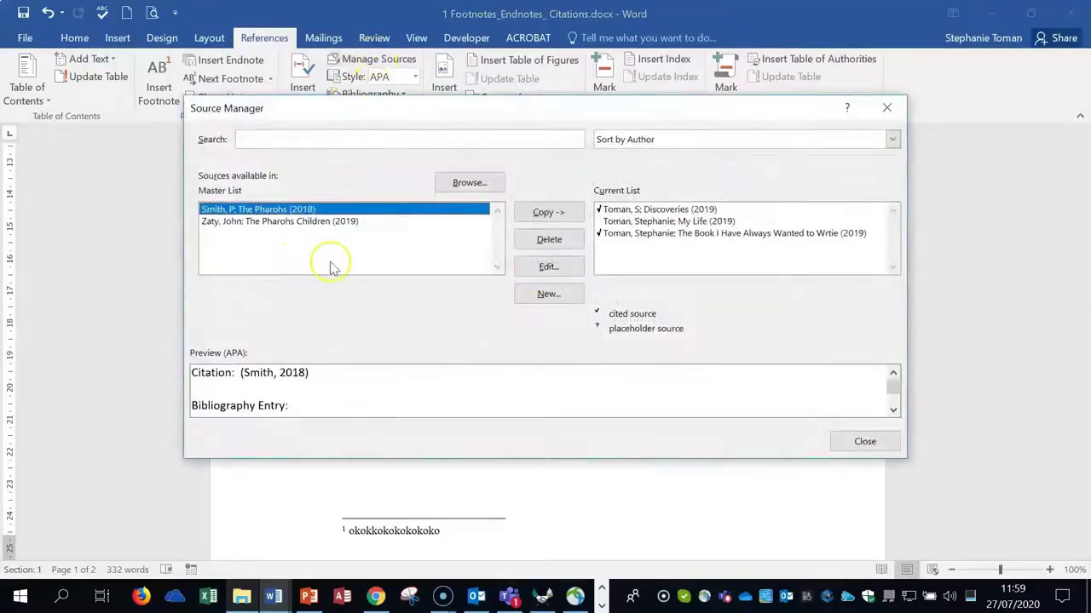
pyautogui.click(682, 211)
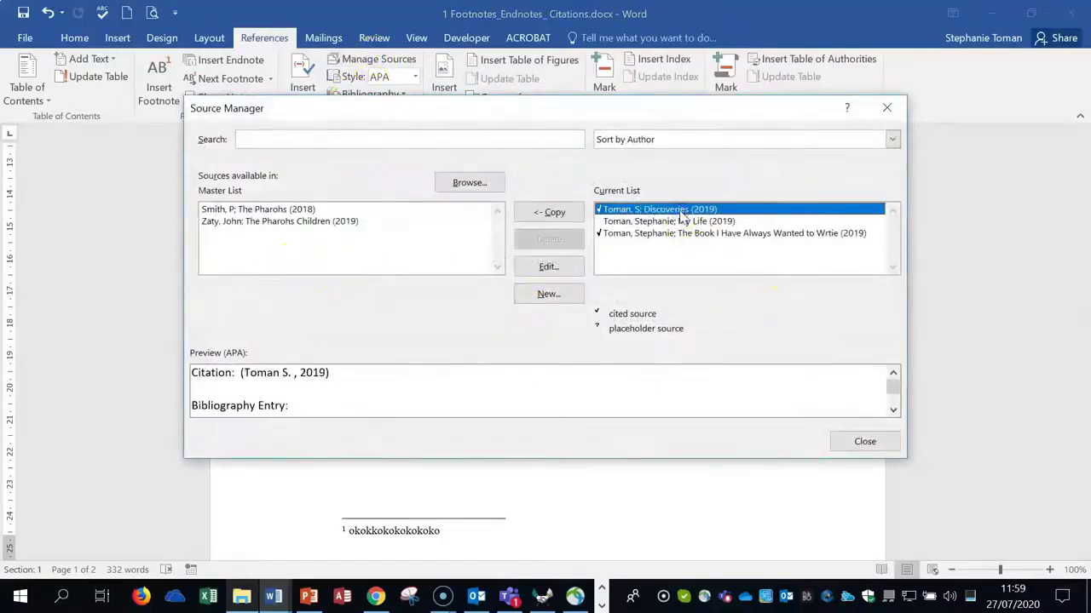
pyautogui.click(550, 267)
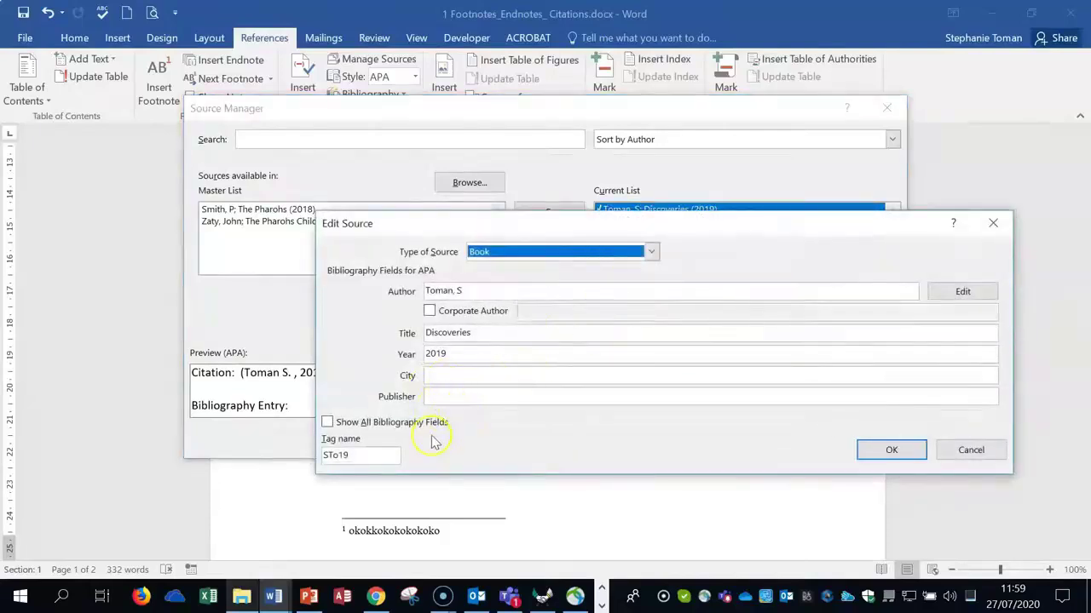
pyautogui.click(993, 223)
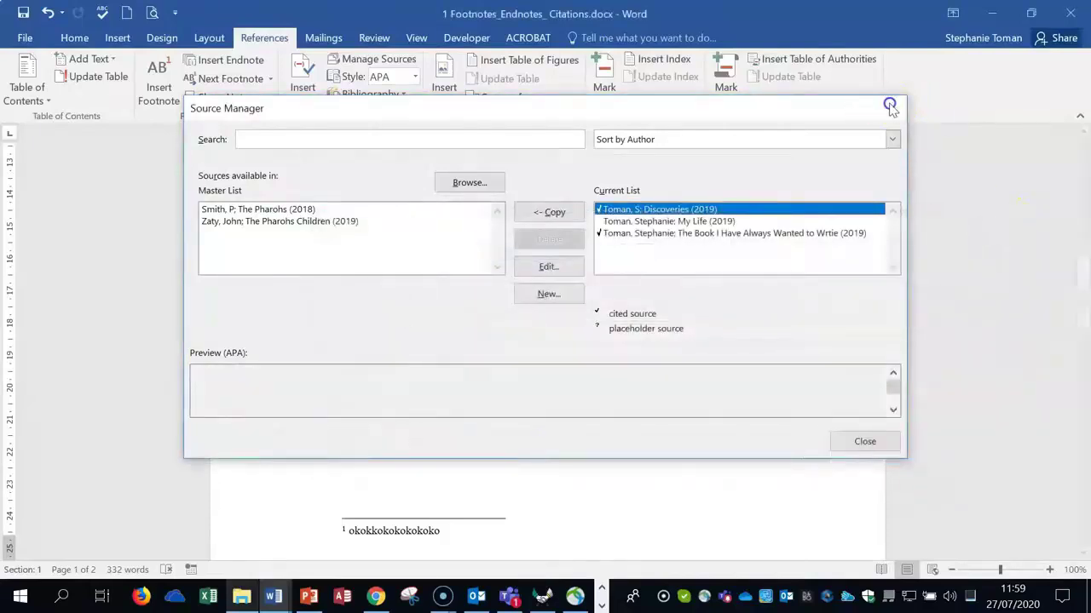
pyautogui.click(887, 108)
# Compare the in-text citations on page 1 with the bibliography entries below the endnote on page 2.
pyautogui.scroll(5, 797, 218)
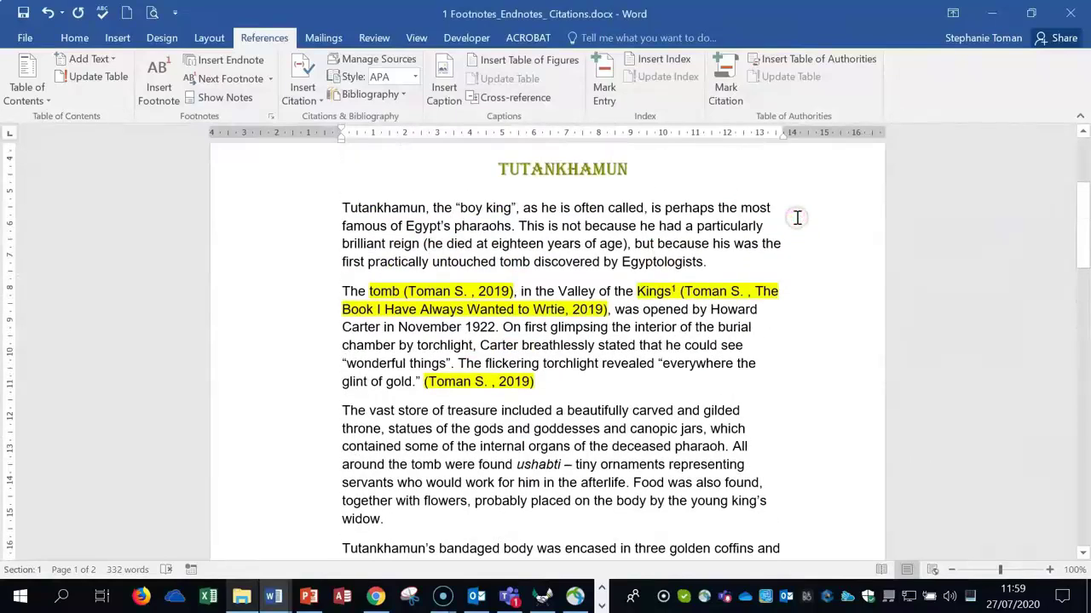
pyautogui.scroll(-8, 470, 295)
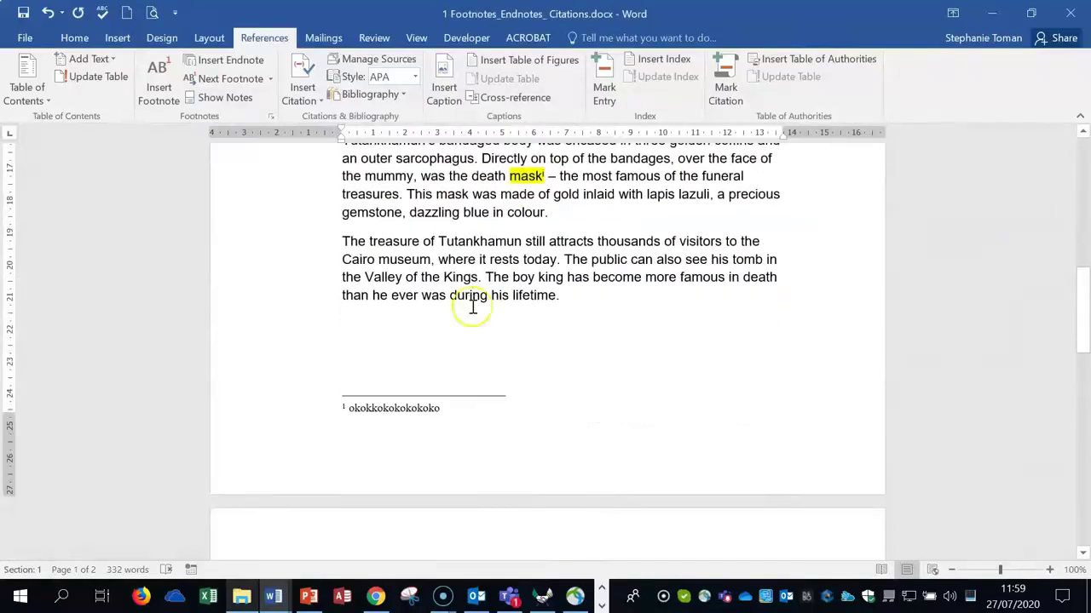
pyautogui.scroll(-15, 584, 370)
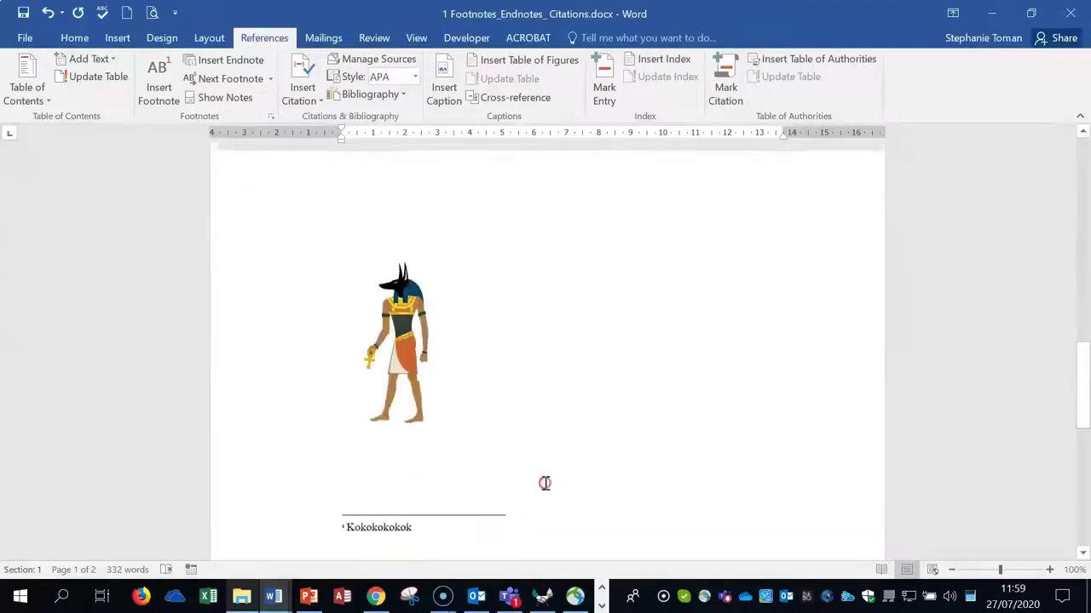
pyautogui.moveTo(338, 265); pyautogui.dragTo(591, 325)
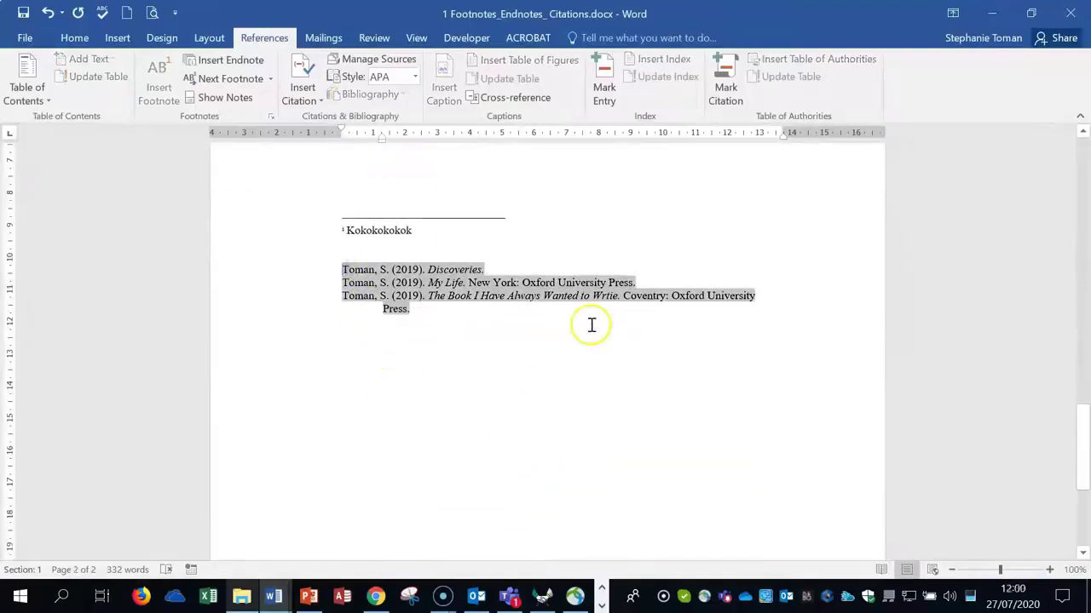
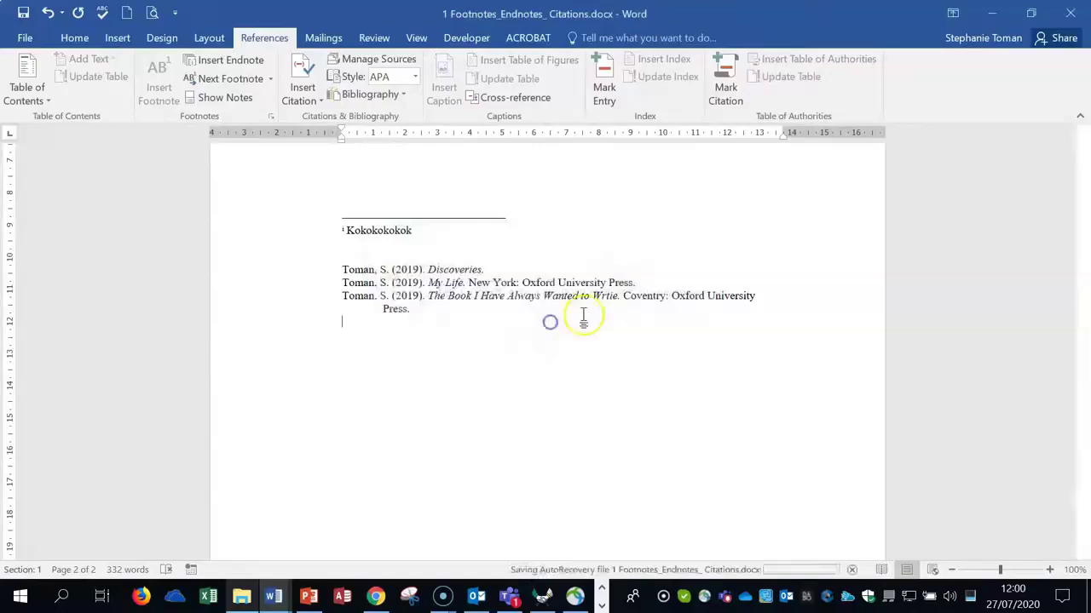
# Close the Tutankhamun document and open "2 Table of Contents.docx" from the 6 References folder.
pyautogui.click(1070, 12)
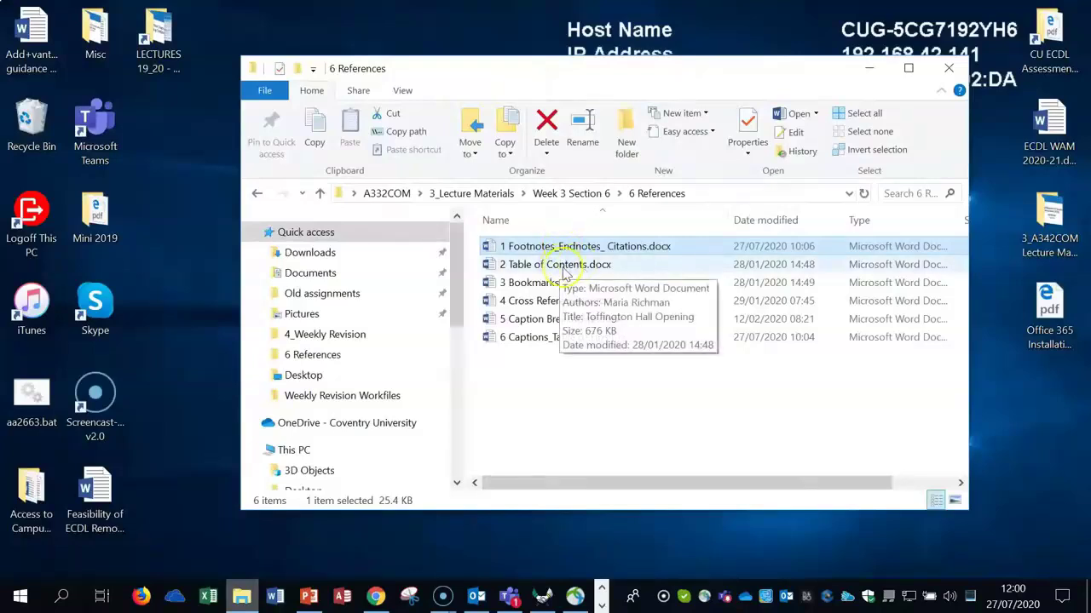
pyautogui.doubleClick(577, 266)
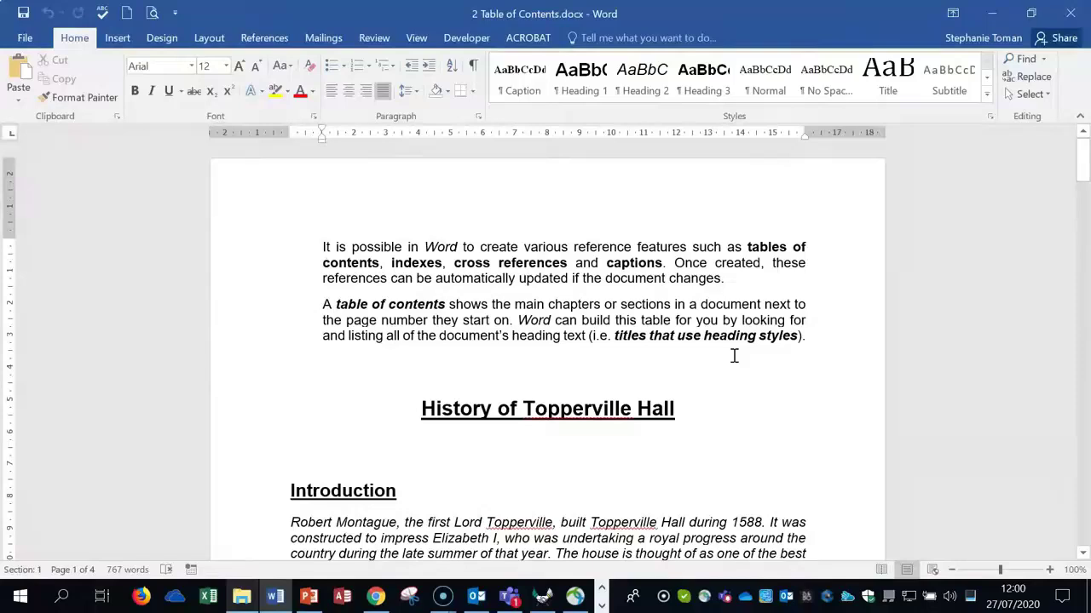
# Look through the built-in and custom table of contents options without inserting a table.
pyautogui.click(264, 40)
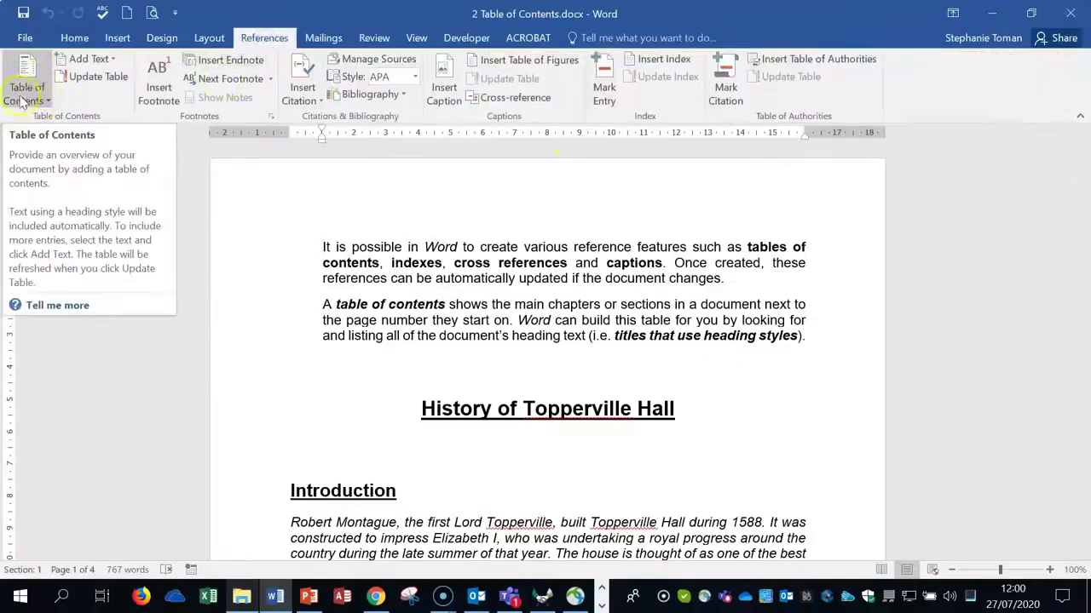
pyautogui.click(47, 100)
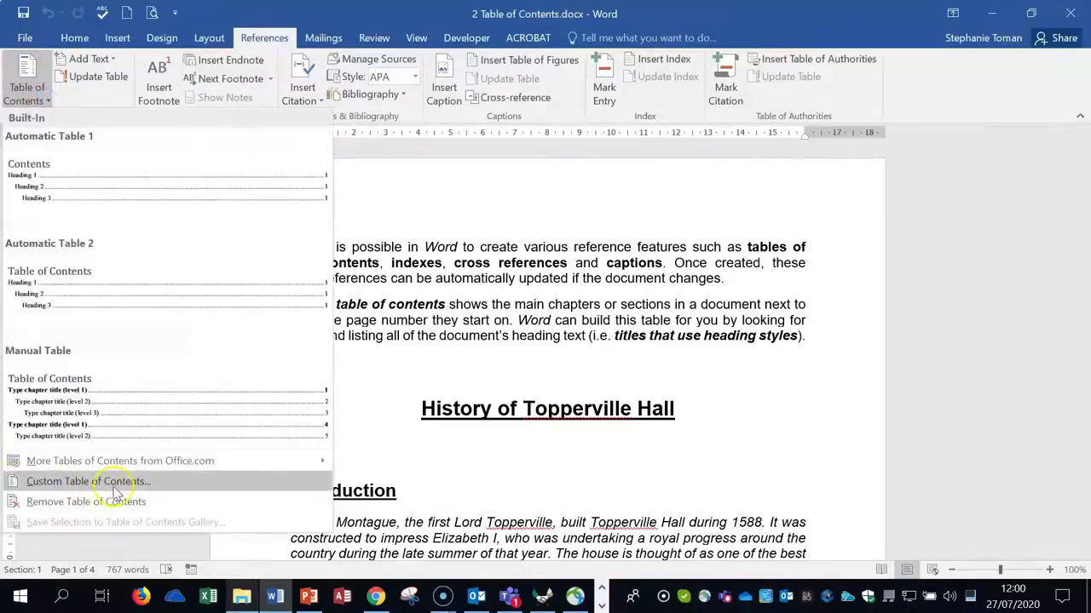
pyautogui.click(47, 100)
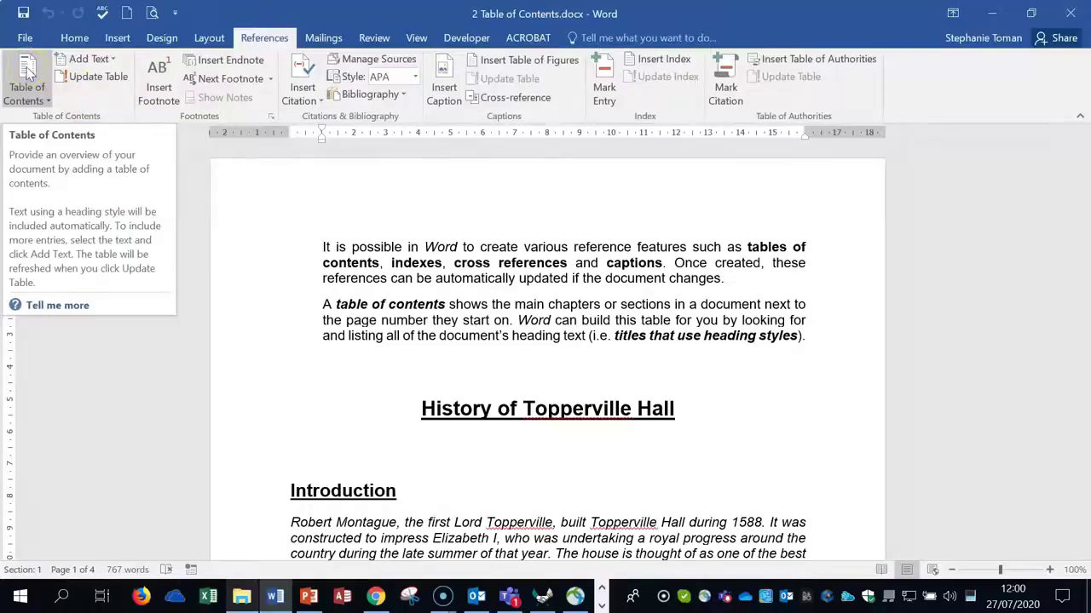
# Display the full list of styles and check which one is applied to the "Introduction" heading.
pyautogui.scroll(-2, 350, 305)
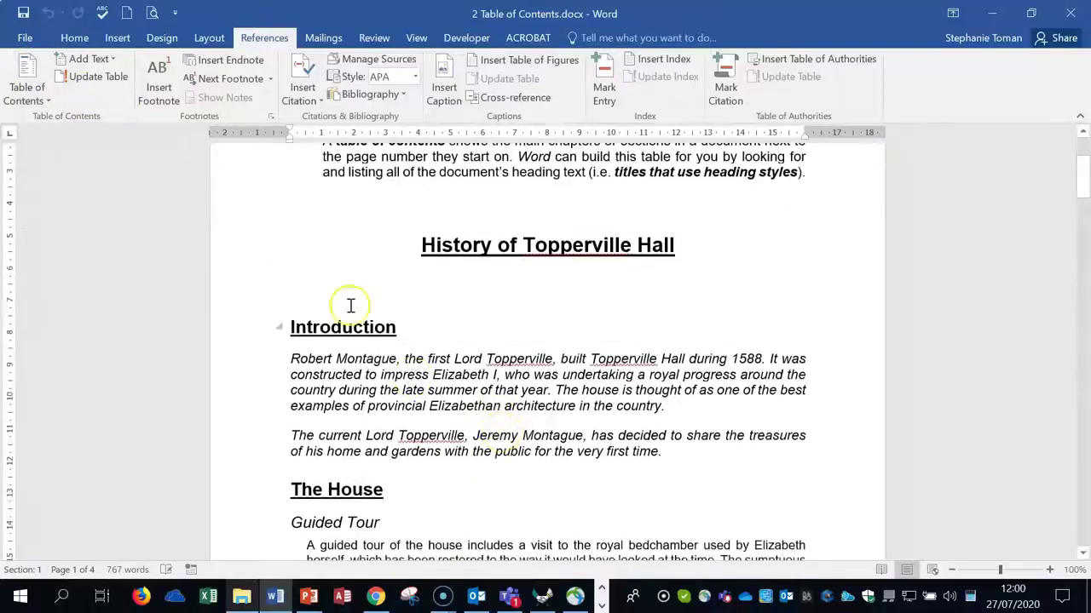
pyautogui.click(74, 37)
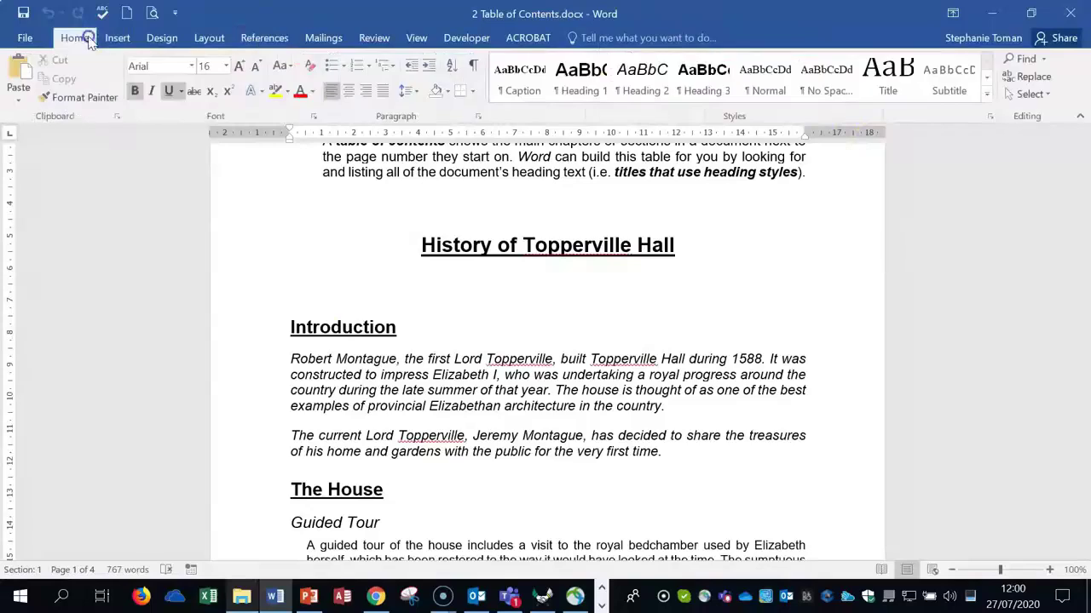
pyautogui.click(987, 94)
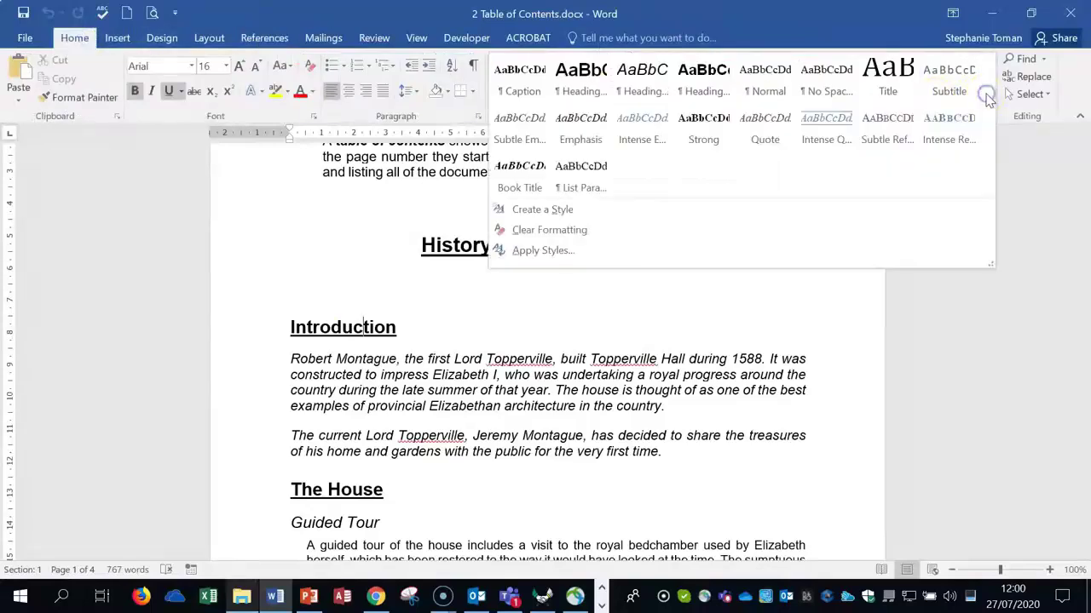
pyautogui.click(999, 115)
pyautogui.click(990, 116)
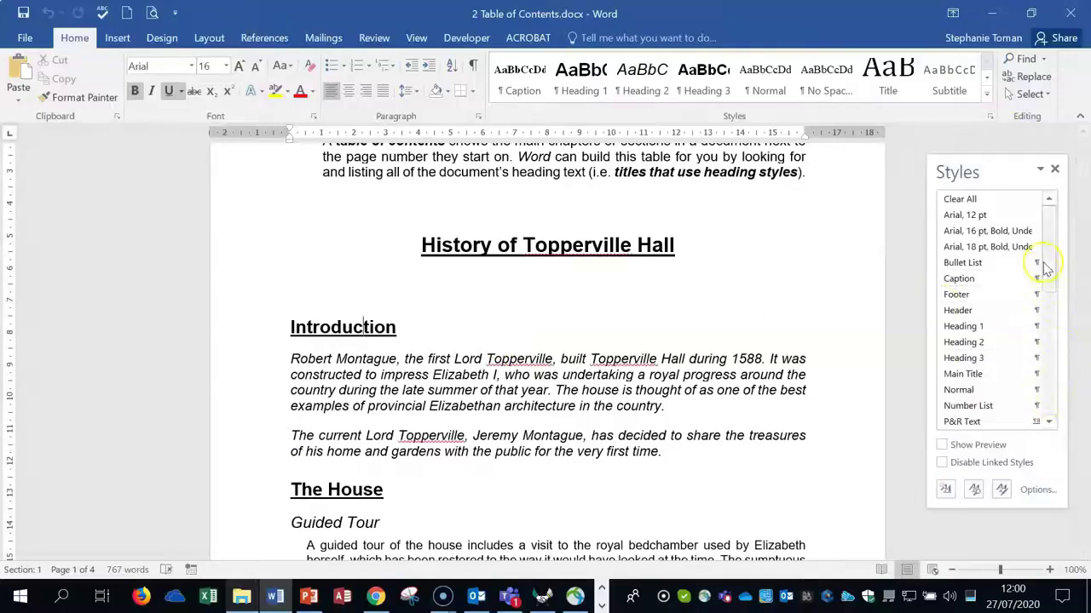
pyautogui.click(1056, 370)
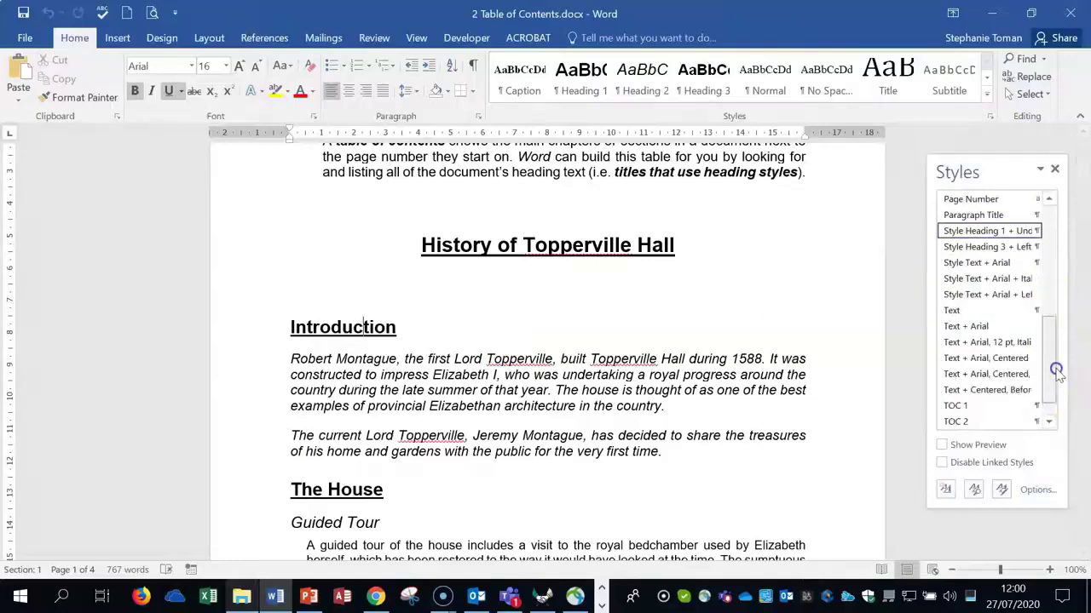
# Check which styles the "Guided Tour" and "Museum of Childhood" headings use, and close the list of styles.
pyautogui.click(322, 524)
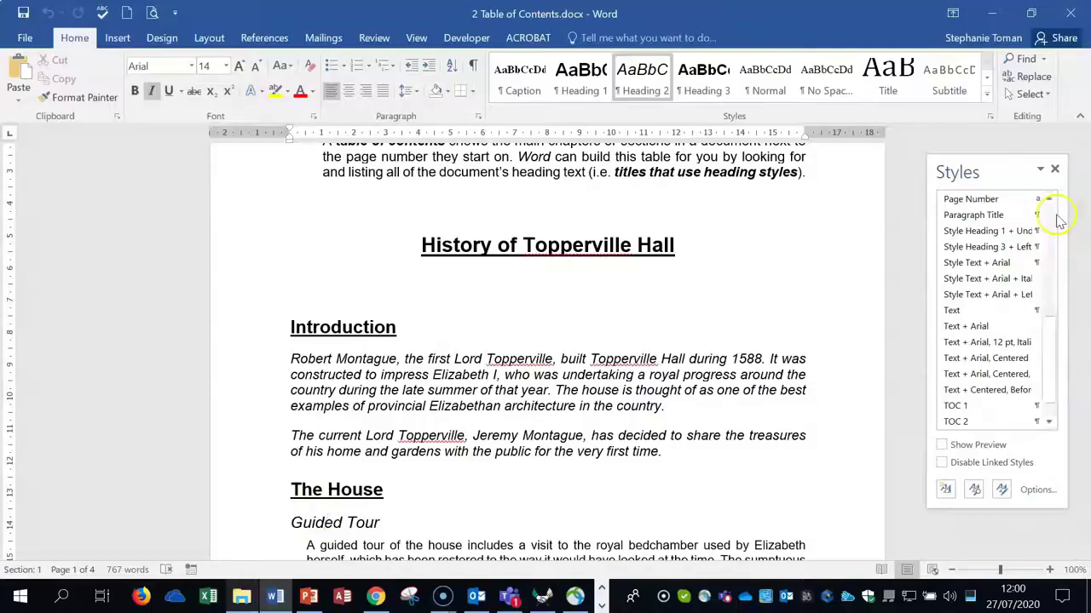
pyautogui.click(1055, 248)
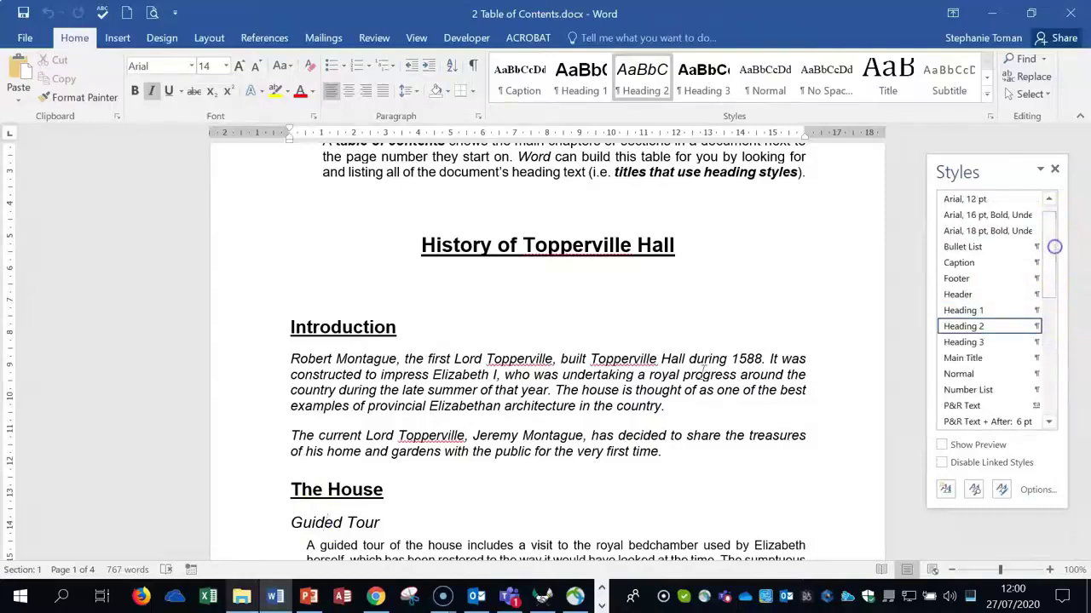
pyautogui.scroll(-5, 440, 497)
pyautogui.click(410, 396)
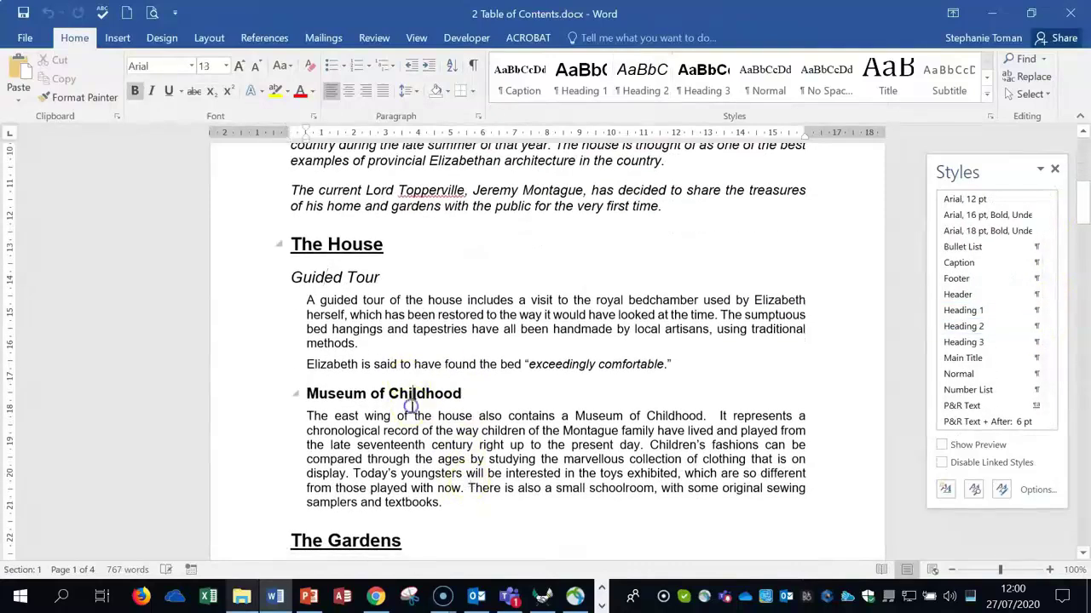
pyautogui.moveTo(1048, 281); pyautogui.dragTo(1061, 354)
pyautogui.scroll(8, 660, 328)
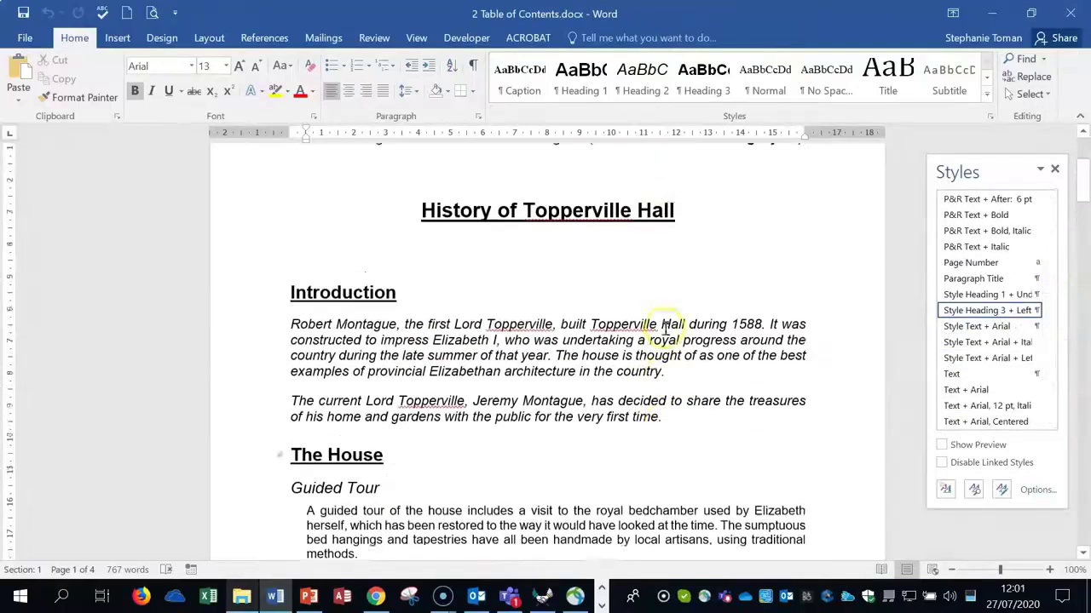
pyautogui.click(1055, 169)
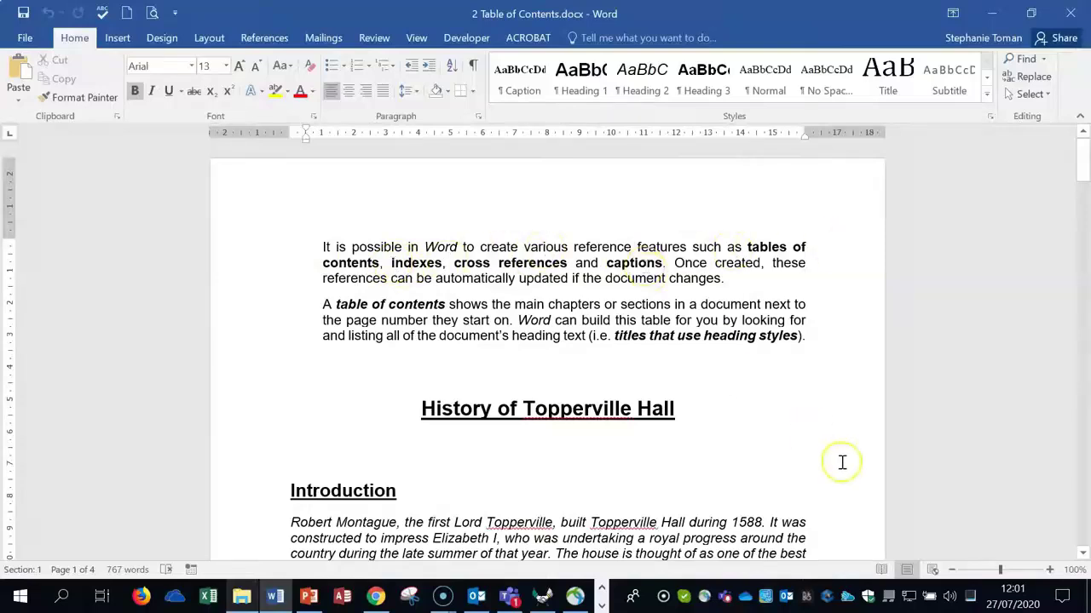
# Add a blank line below the title "History of Topperville Hall".
pyautogui.click(823, 430)
pyautogui.scroll(-5, 823, 430)
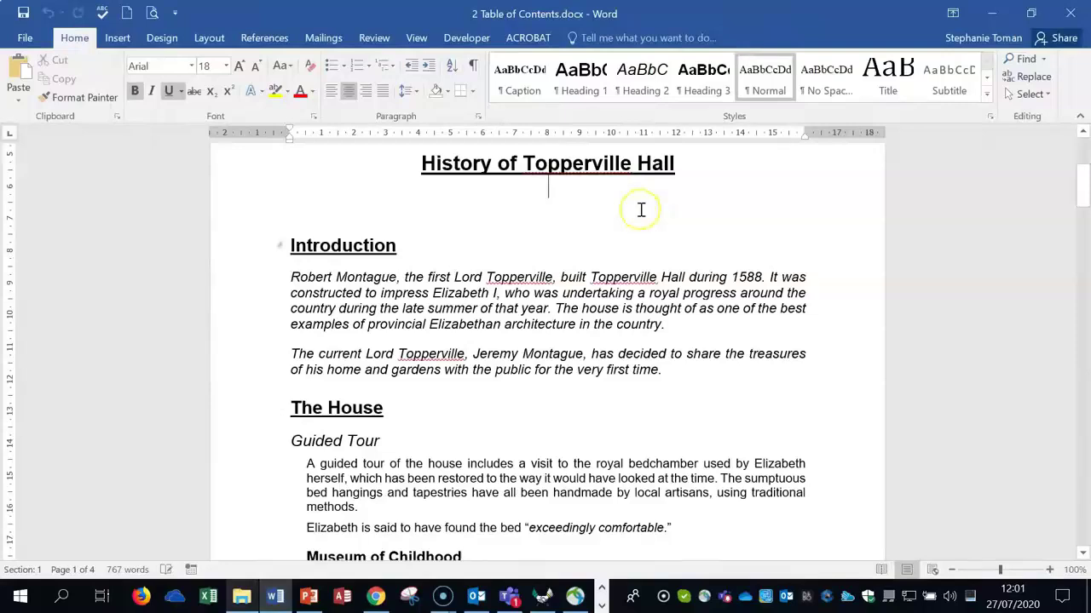
pyautogui.press('Return')
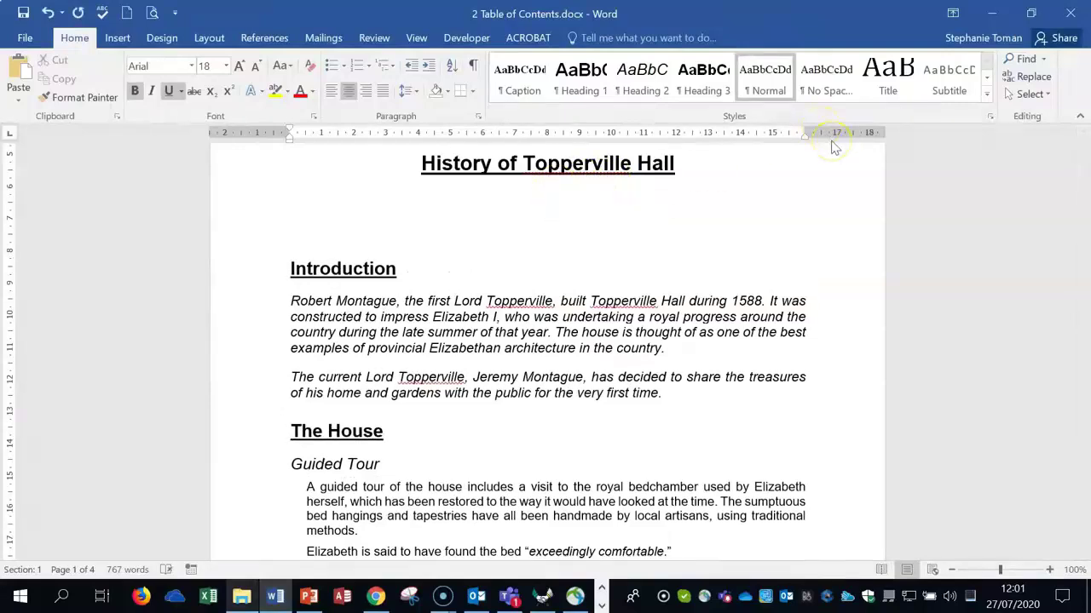
pyautogui.scroll(3, 752, 207)
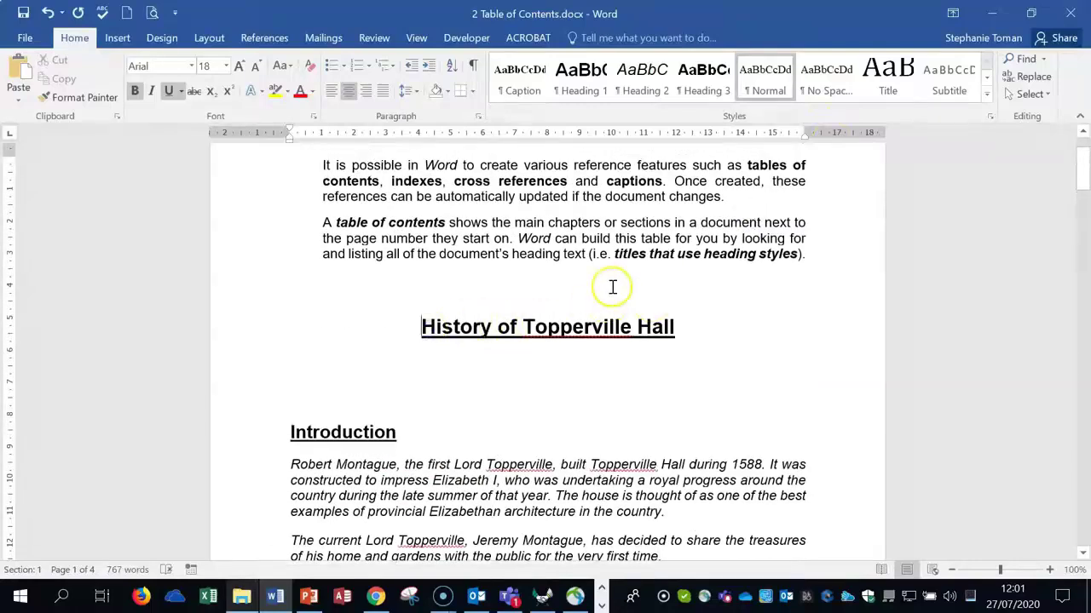
# Add three blank lines above the title "History of Topperville Hall", left-aligning the first, and remove one blank line below the title.
pyautogui.press('Return')
pyautogui.press('Return')
pyautogui.click(332, 290)
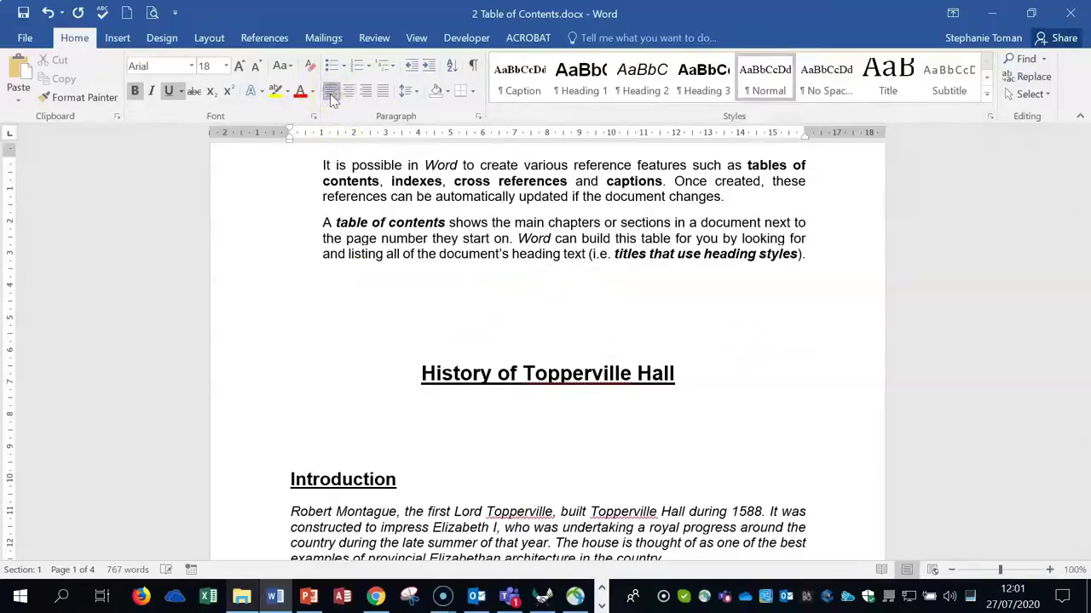
pyautogui.press('Return')
pyautogui.click(552, 445)
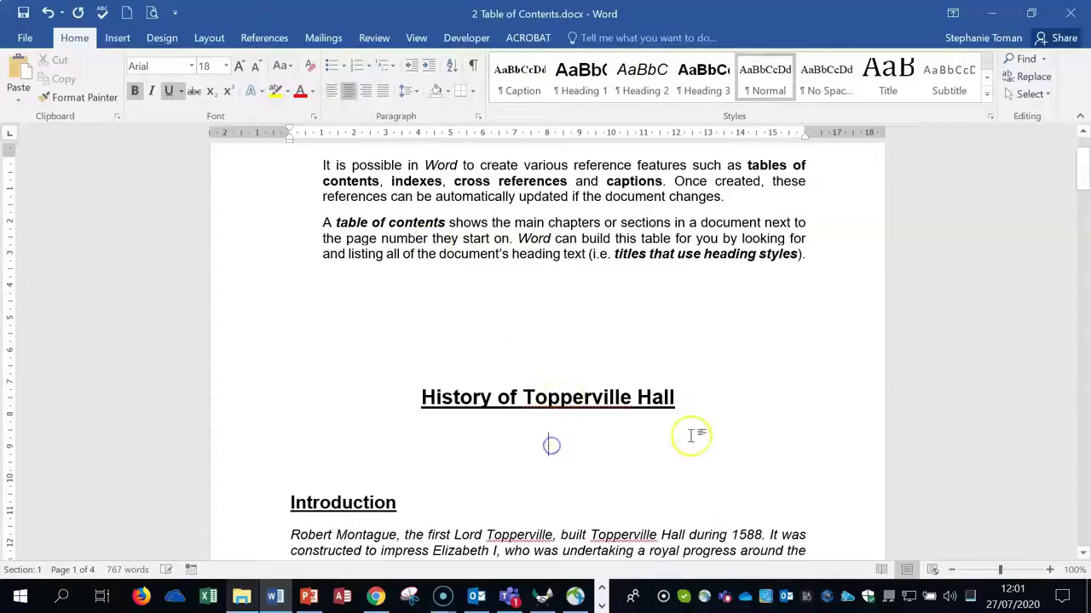
pyautogui.press('Delete')
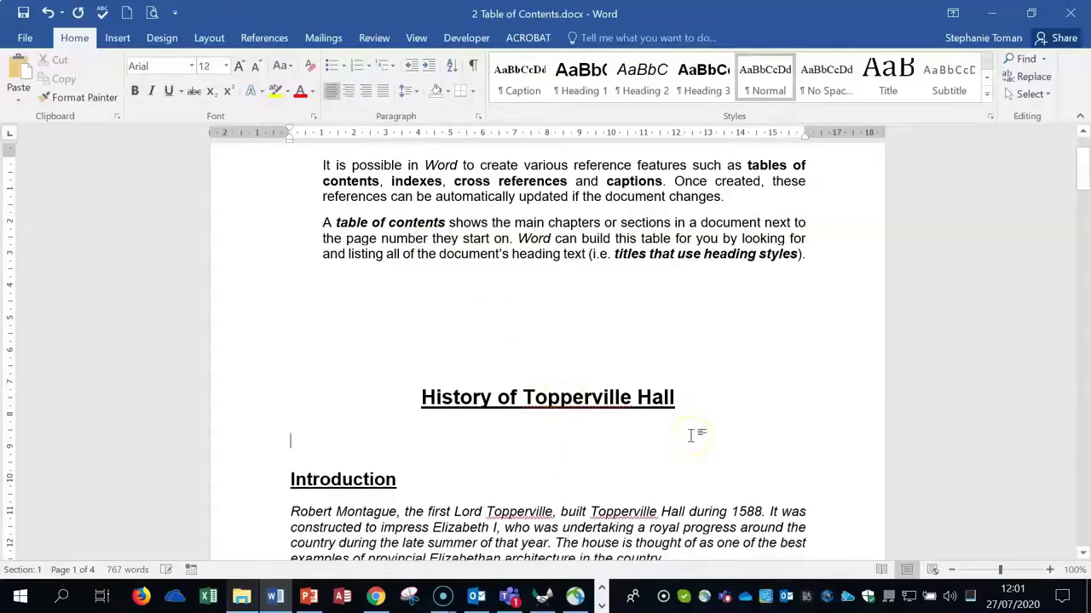
# Open the custom table of contents settings for the left-aligned blank line above the title "History of Topperville Hall".
pyautogui.click(305, 307)
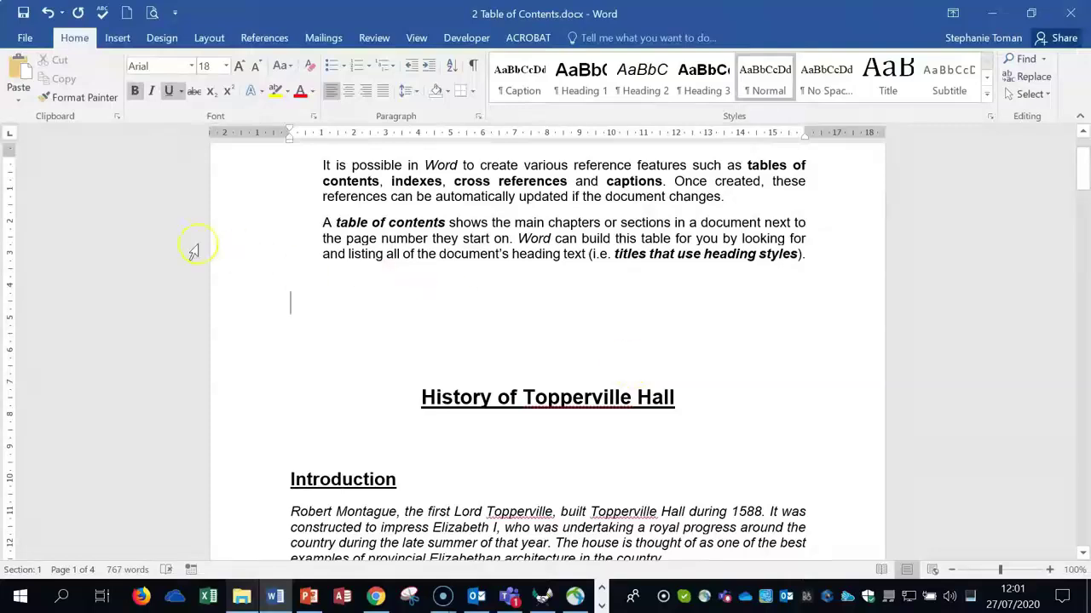
pyautogui.click(245, 38)
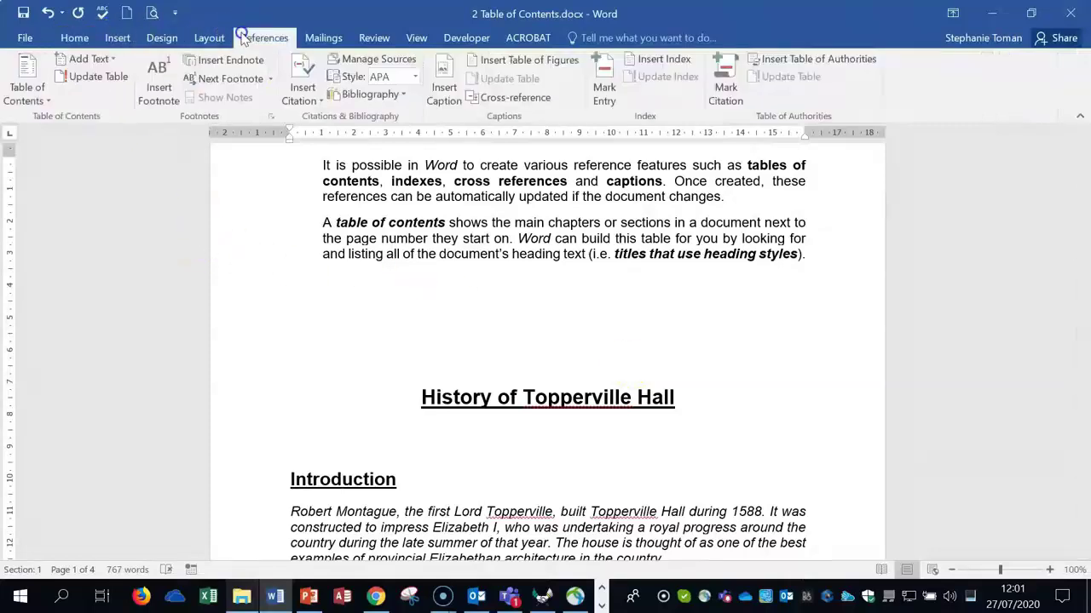
pyautogui.click(42, 96)
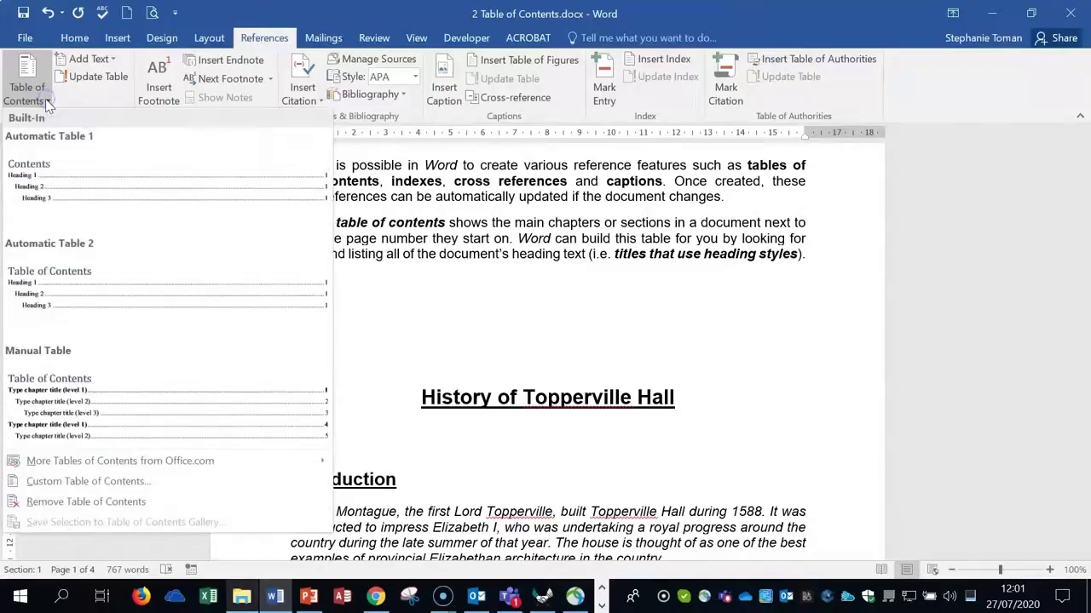
pyautogui.click(86, 482)
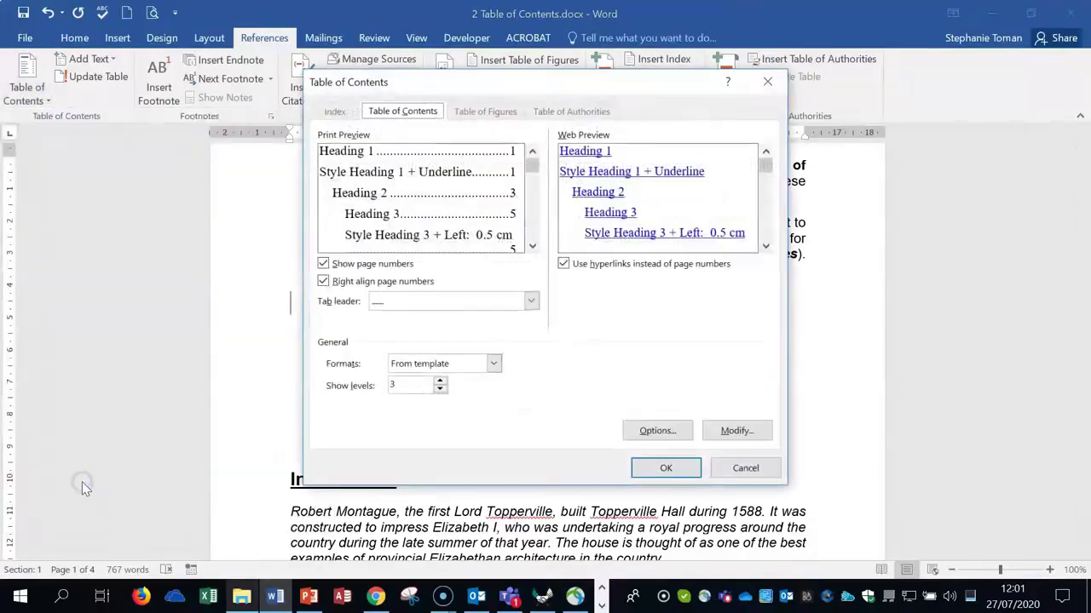
pyautogui.moveTo(605, 86); pyautogui.dragTo(839, 107)
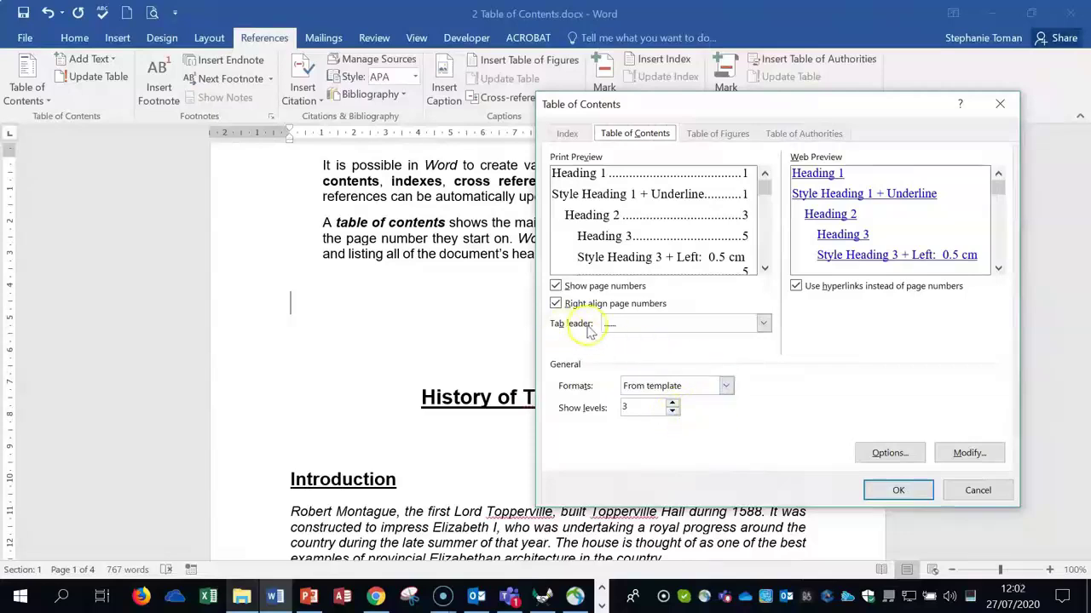
# Preview the Fancy format for the table of contents and set the format to Classic.
pyautogui.click(725, 385)
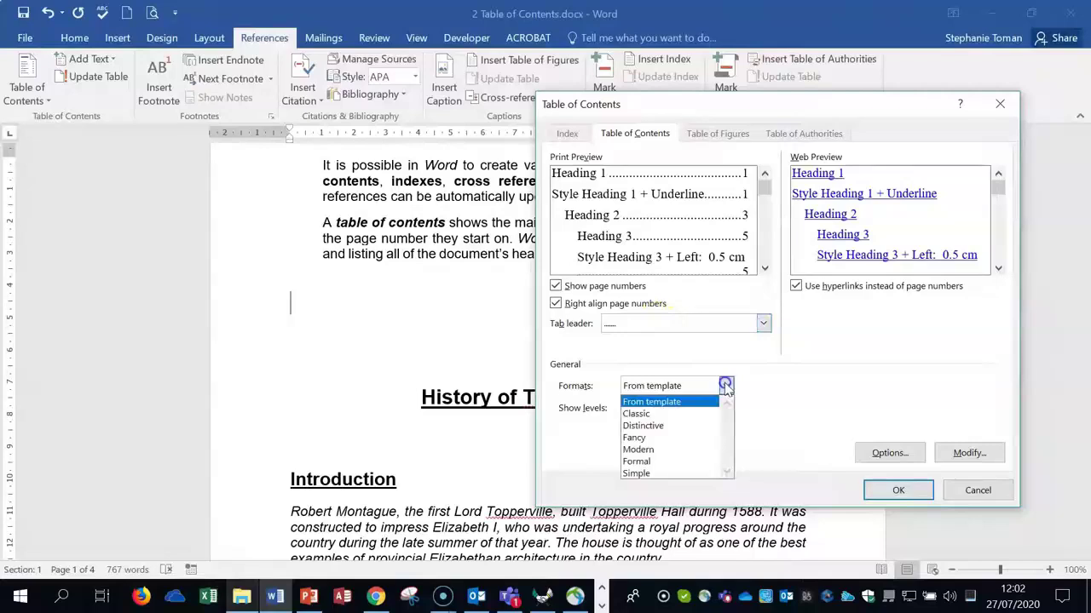
pyautogui.click(666, 442)
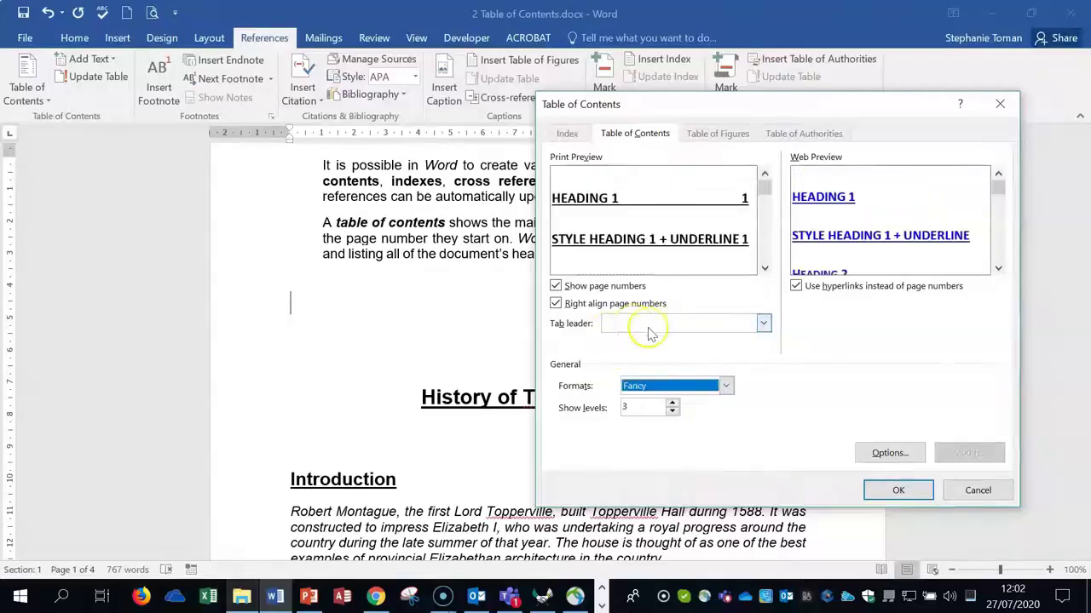
pyautogui.click(725, 386)
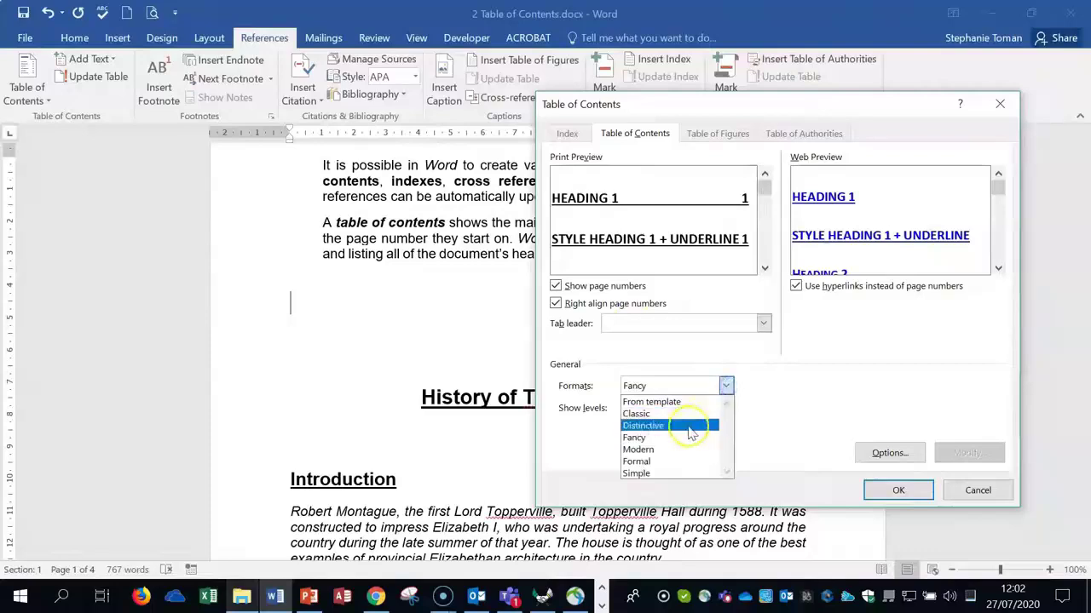
pyautogui.click(686, 414)
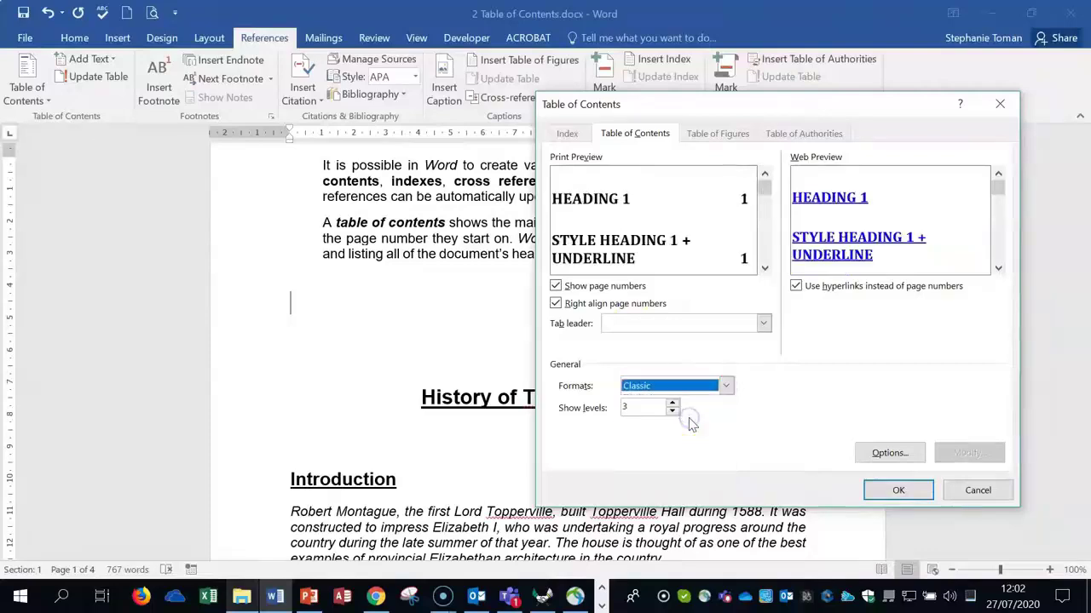
# Set the table of contents to show 4 levels with a dashed tab leader and insert it.
pyautogui.click(763, 323)
pyautogui.click(818, 434)
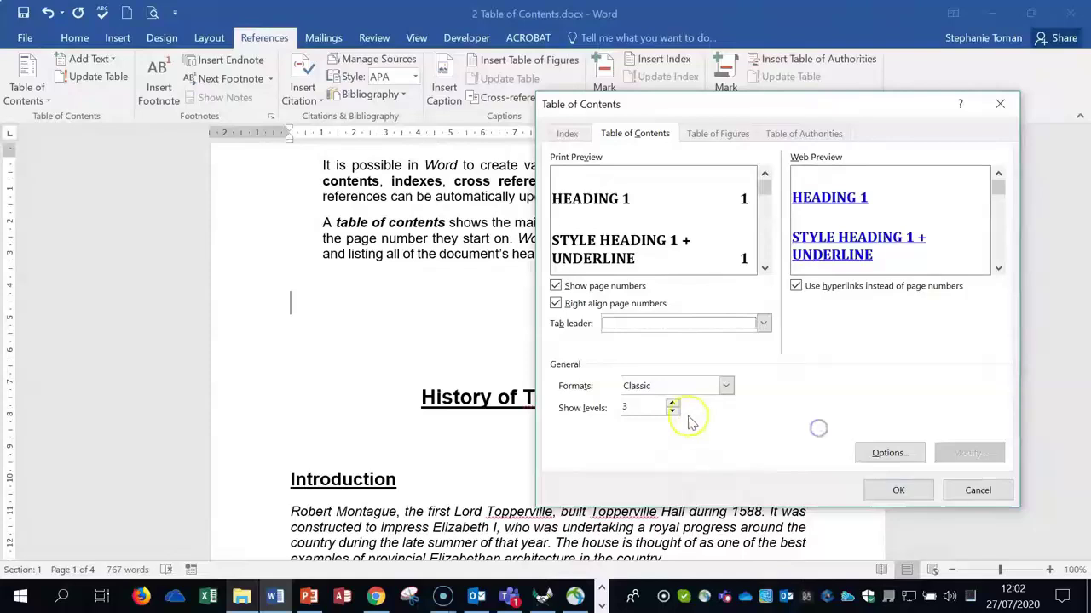
pyautogui.click(672, 403)
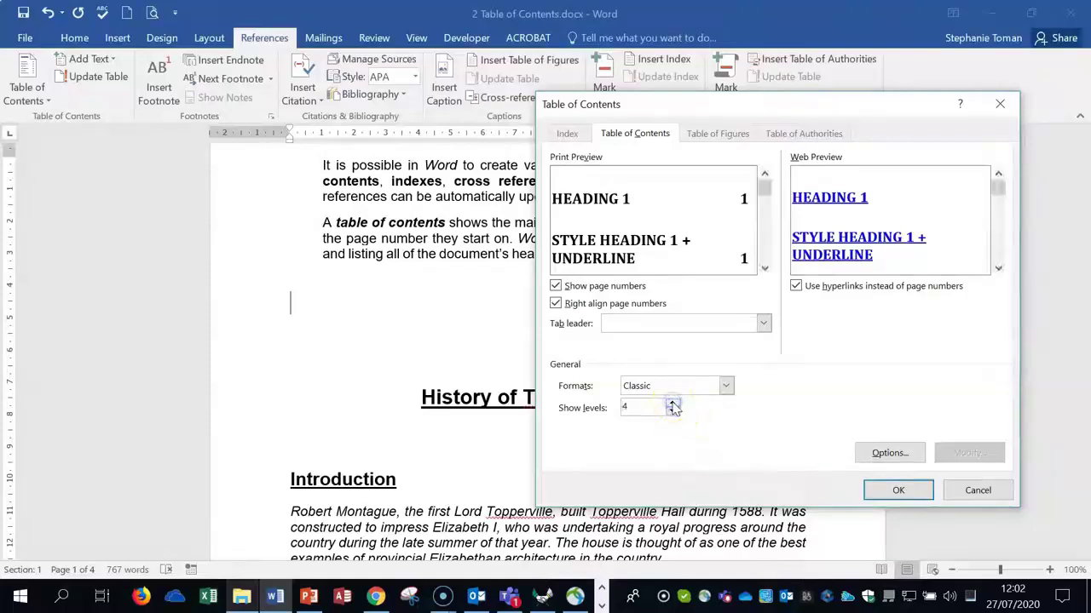
pyautogui.click(763, 323)
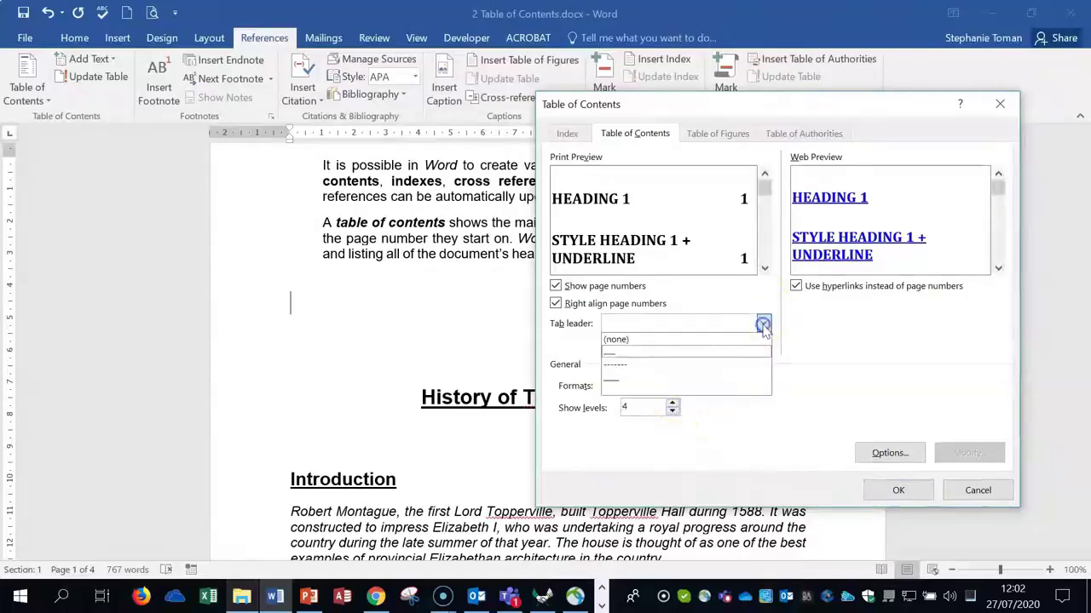
pyautogui.click(677, 364)
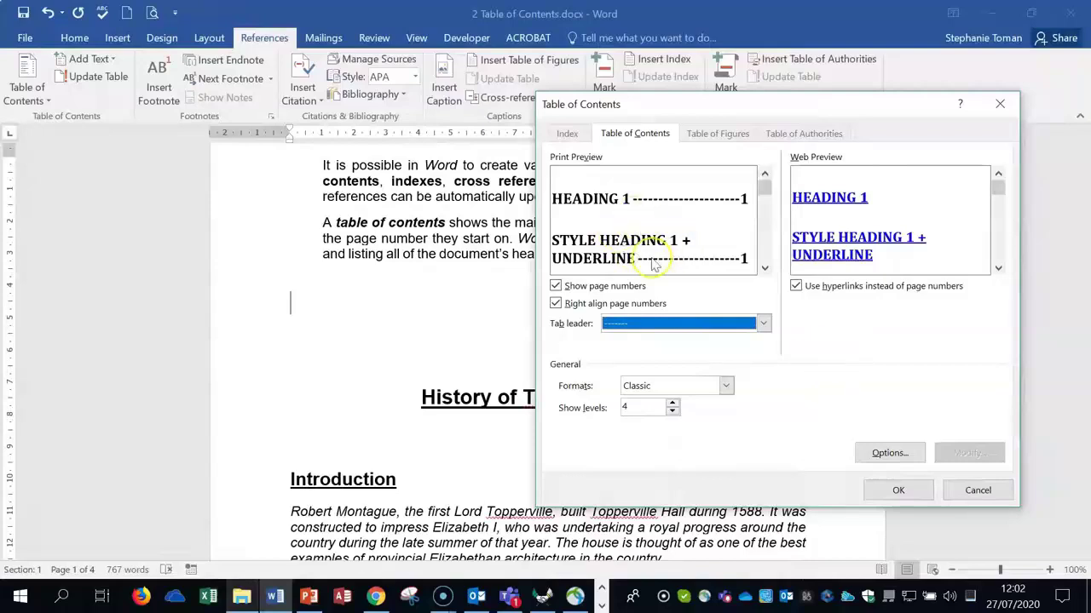
pyautogui.click(897, 491)
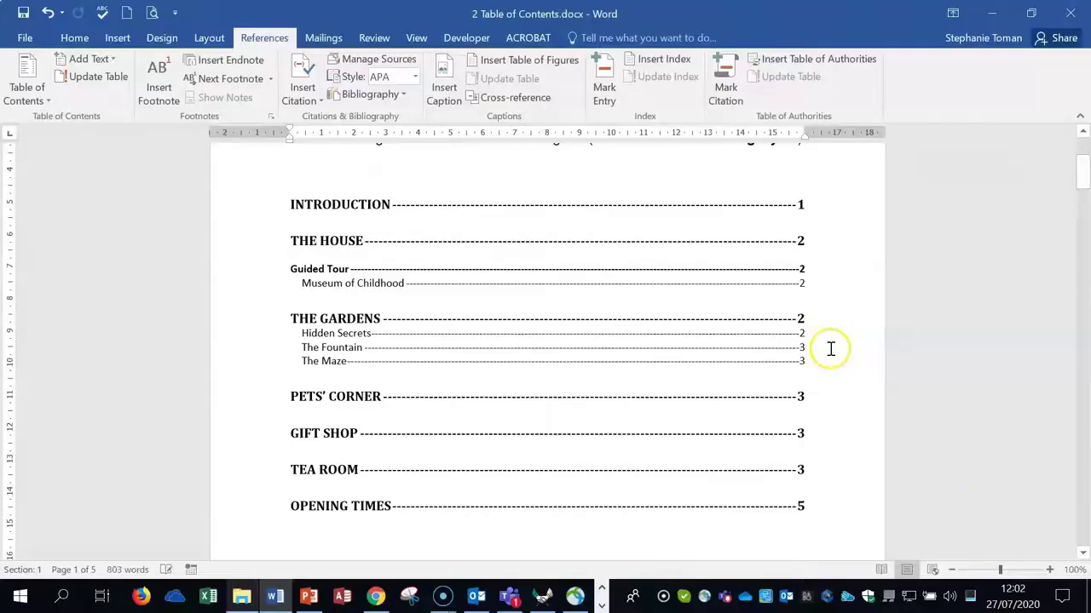
# Follow the table of contents links to "Introduction" and "Pets' Corner", returning to the table after each one.
pyautogui.click(799, 202)
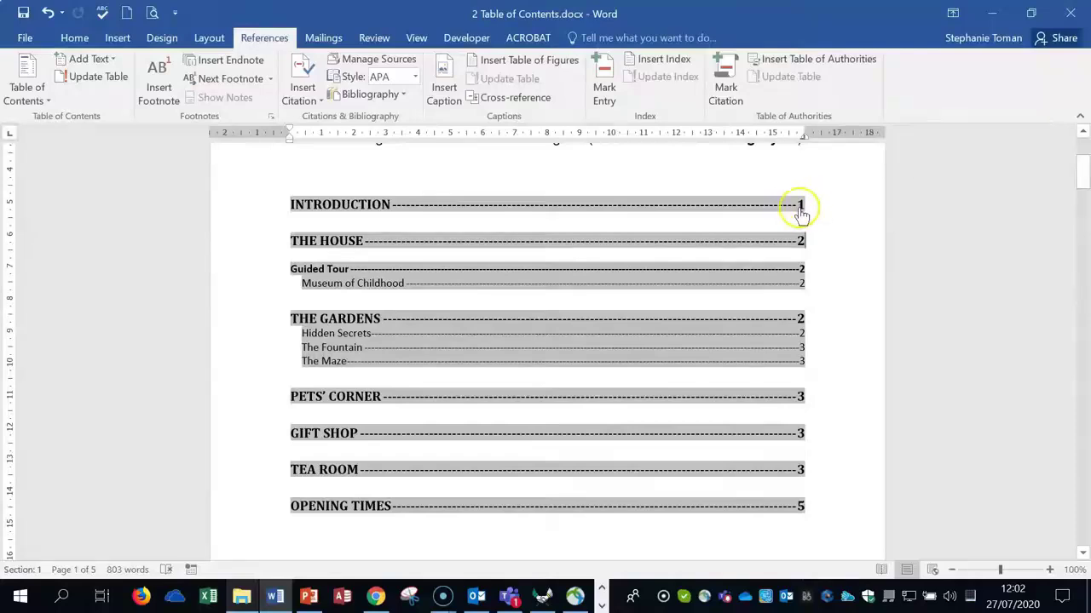
pyautogui.keyDown('ctrl'); pyautogui.click(800, 206); pyautogui.keyUp('ctrl')
pyautogui.scroll(12, 801, 208)
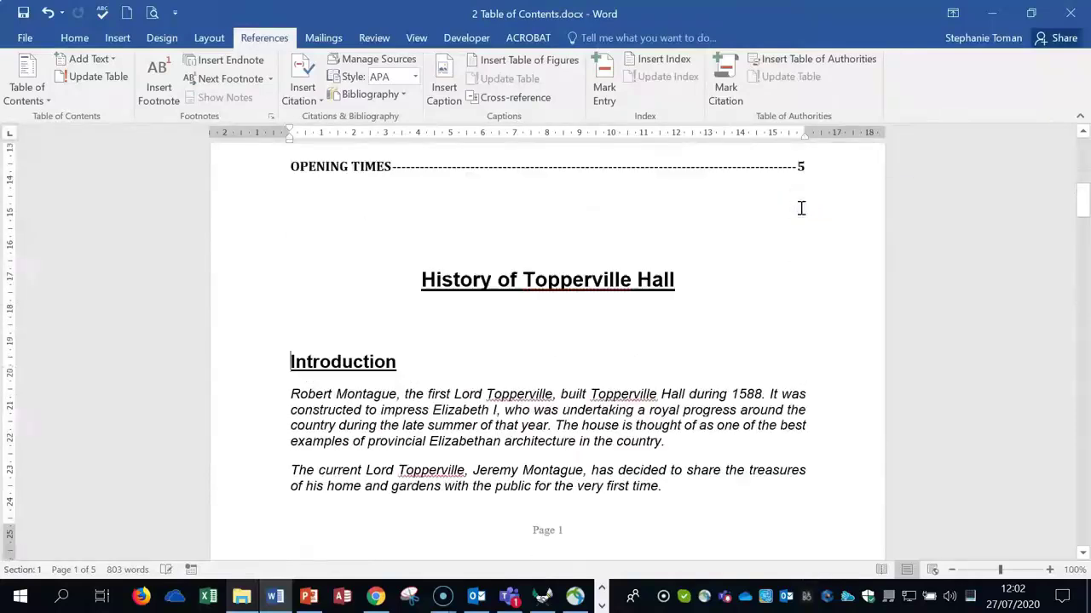
pyautogui.click(801, 496)
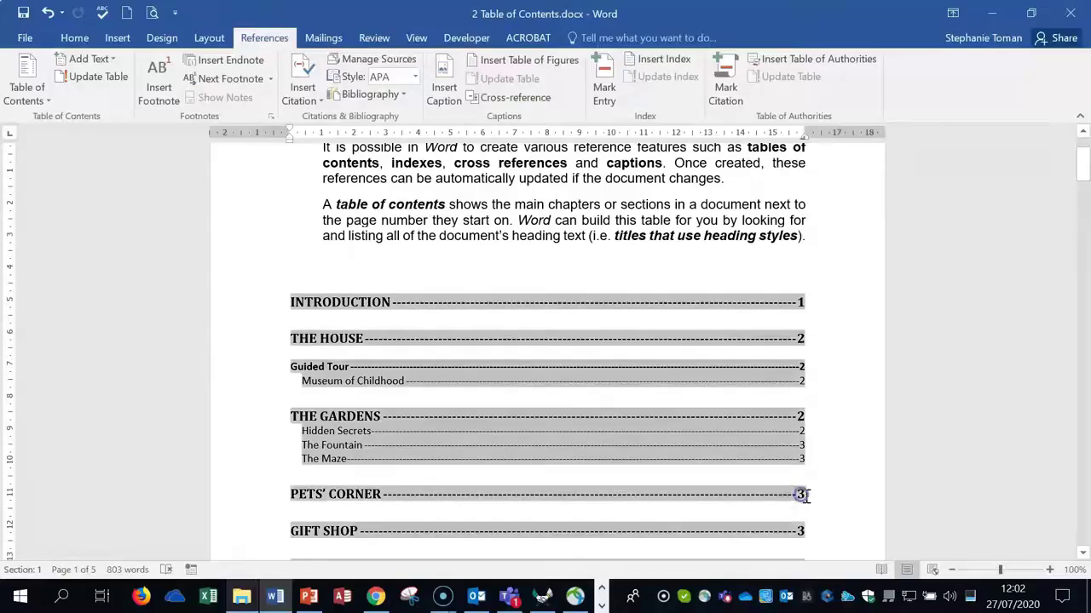
pyautogui.keyDown('ctrl'); pyautogui.click(805, 496); pyautogui.keyUp('ctrl')
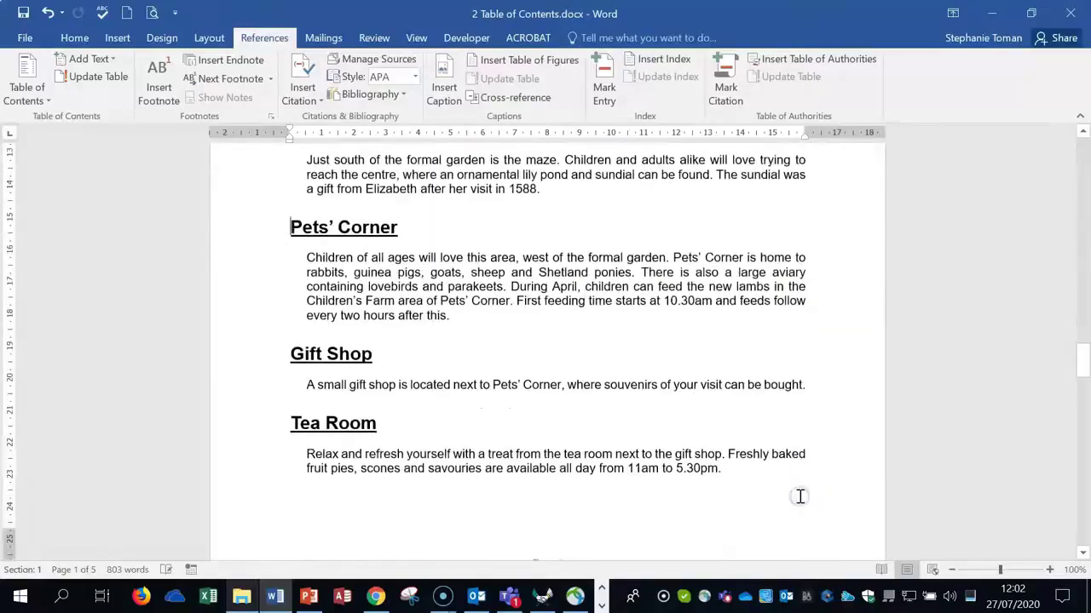
pyautogui.scroll(5, 801, 498)
pyautogui.scroll(15, 801, 496)
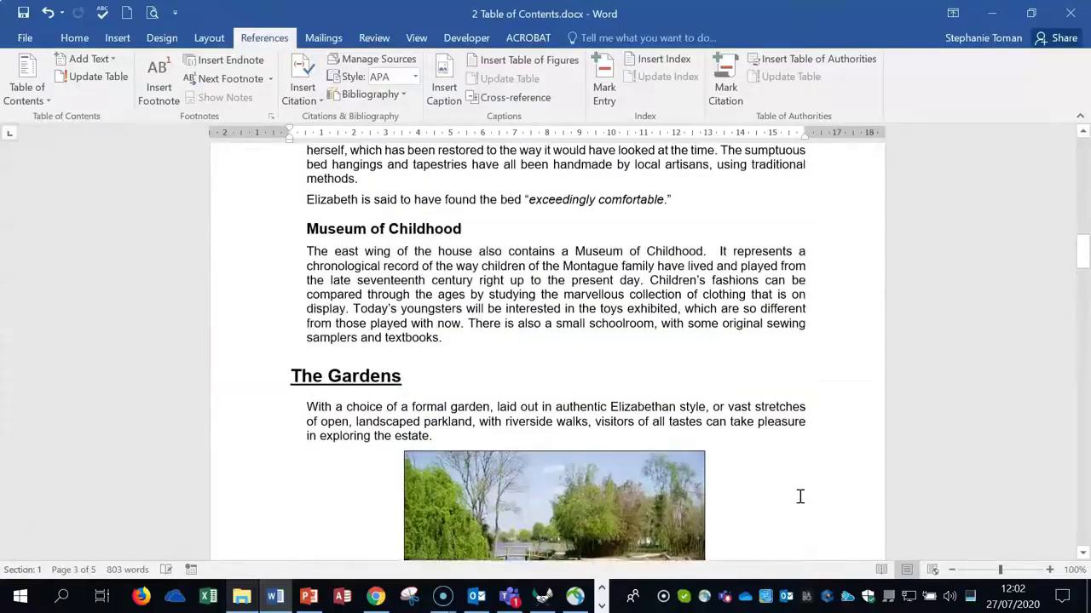
pyautogui.scroll(5, 800, 496)
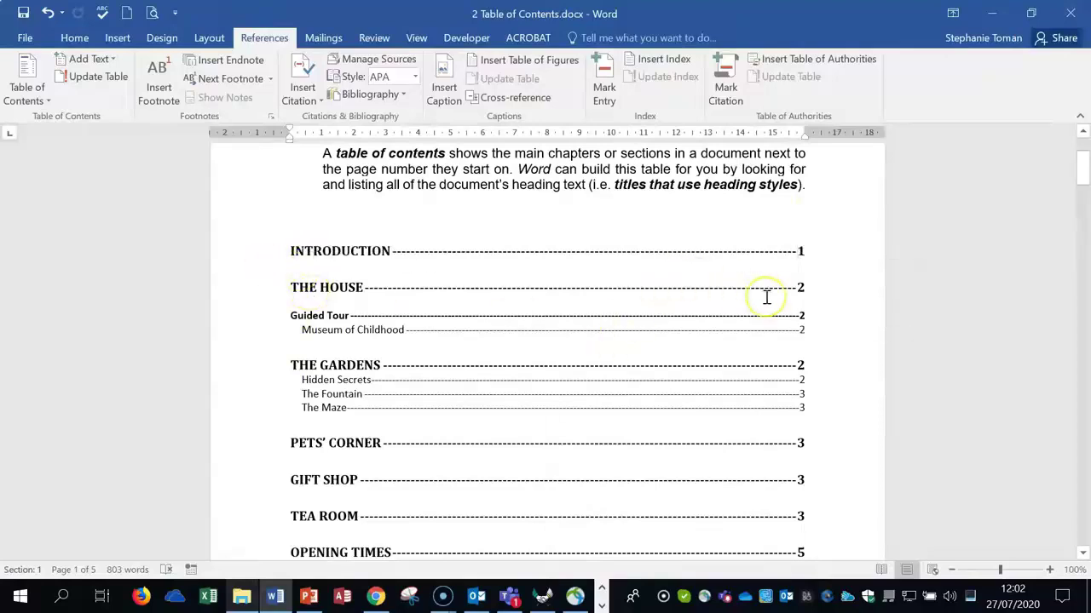
# Insert a page break before the title "History of Topperville Hall".
pyautogui.scroll(-4, 766, 298)
pyautogui.scroll(-6, 766, 297)
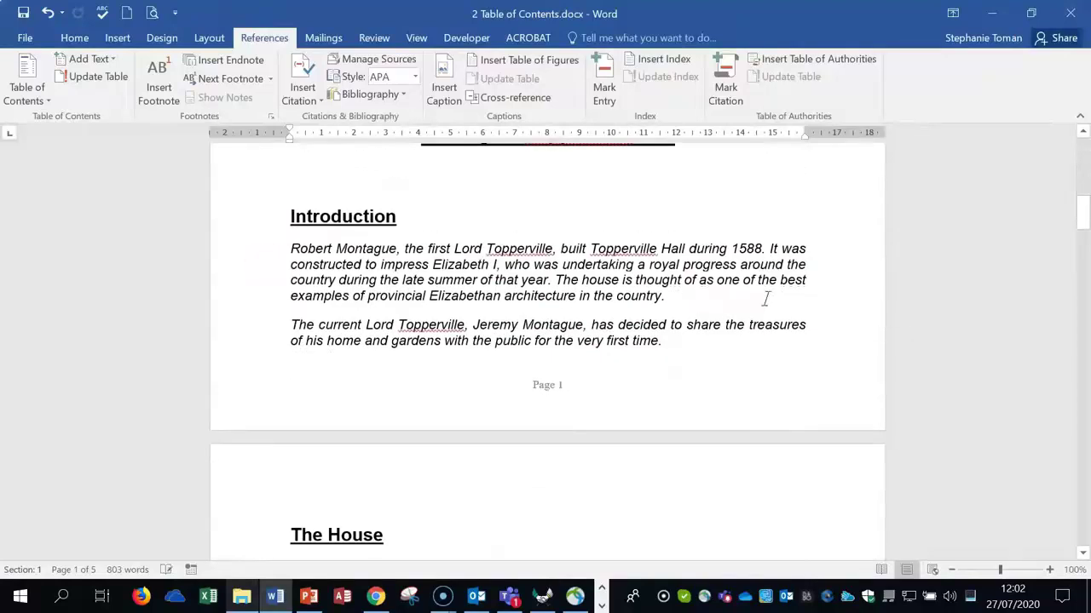
pyautogui.scroll(2, 749, 309)
pyautogui.click(417, 262)
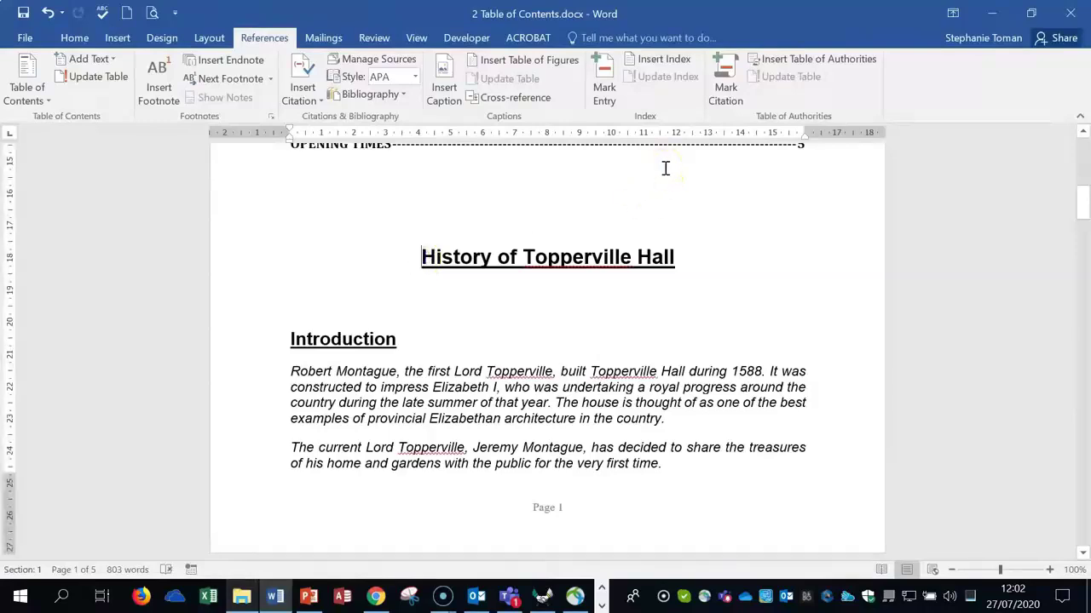
pyautogui.hotkey('ctrl', 'Return')
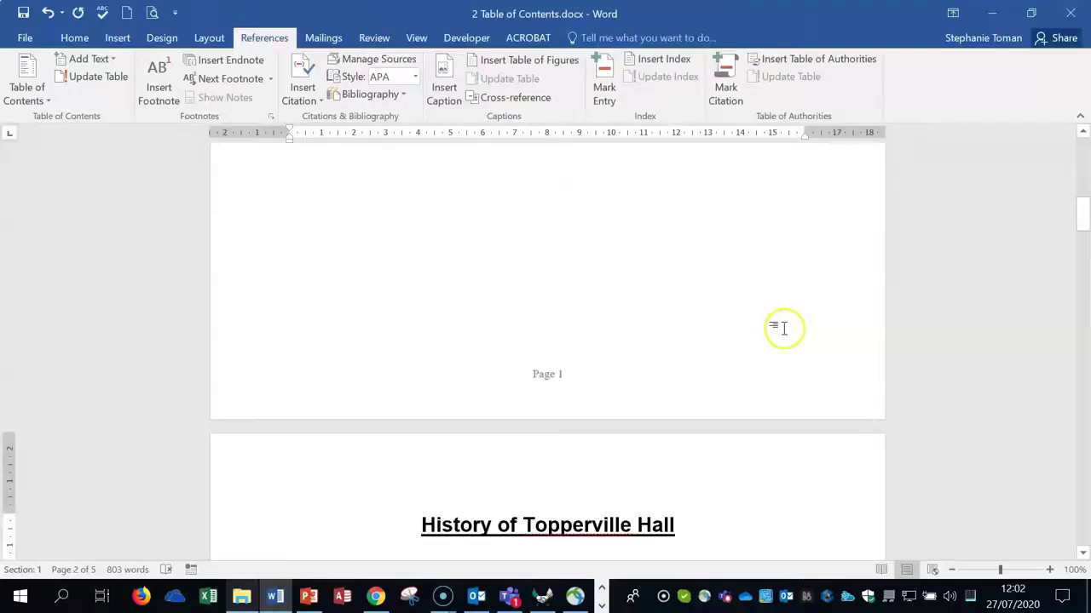
# Update only the page numbers in the table of contents and check them against the headings in the document.
pyautogui.scroll(-8, 783, 329)
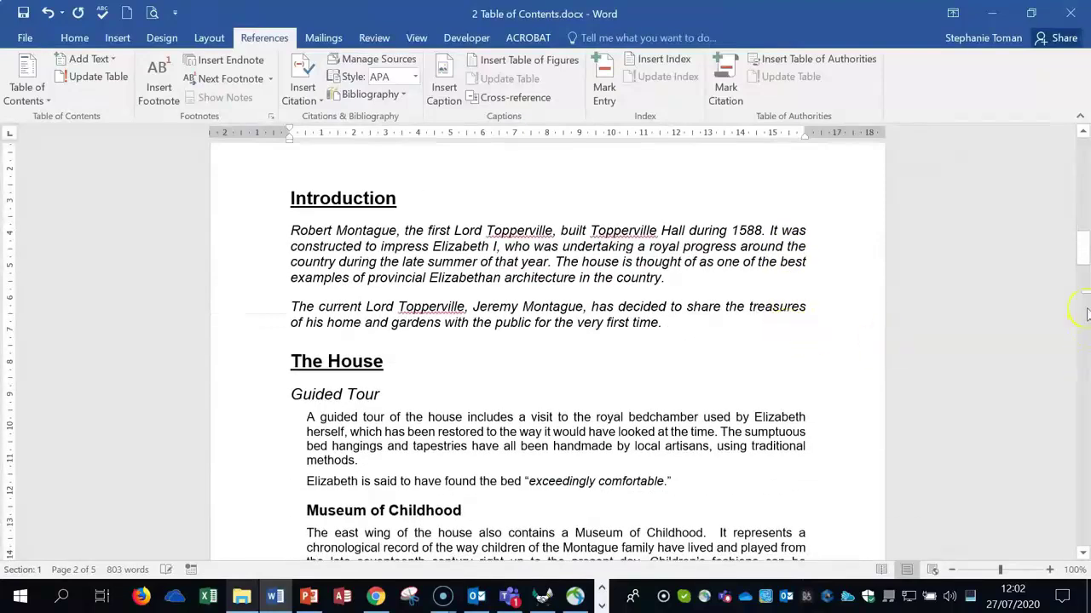
pyautogui.moveTo(1083, 254); pyautogui.dragTo(1083, 266)
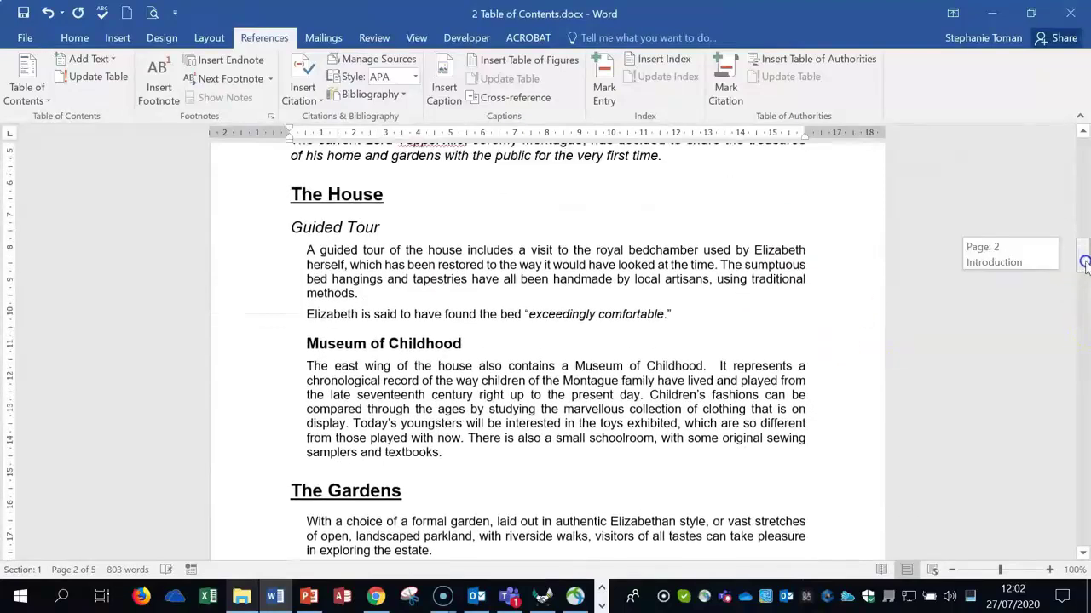
pyautogui.scroll(10, 707, 323)
pyautogui.scroll(-5, 706, 347)
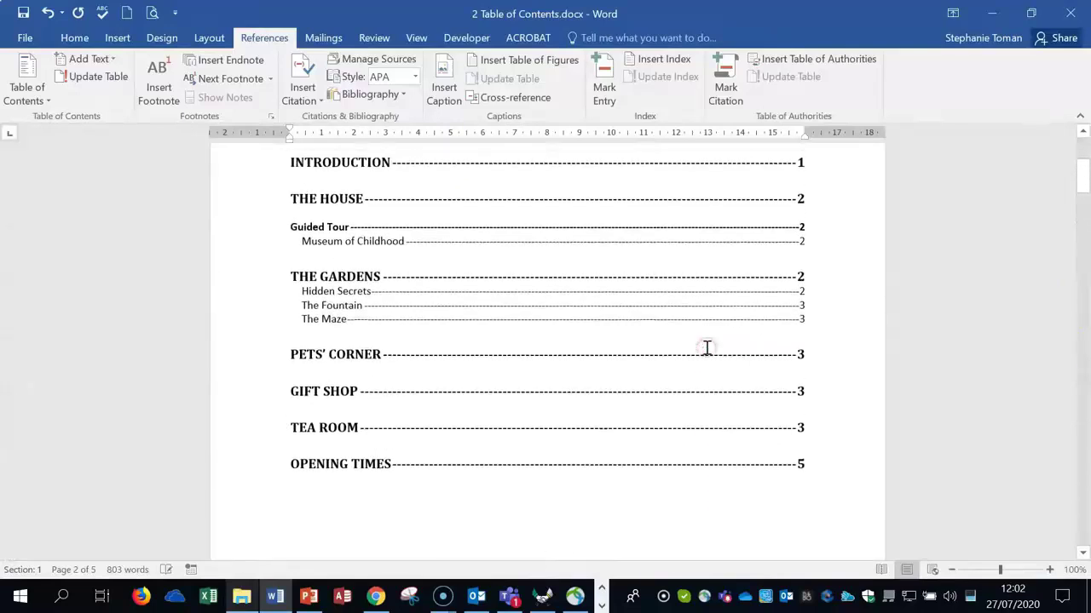
pyautogui.rightClick(586, 206)
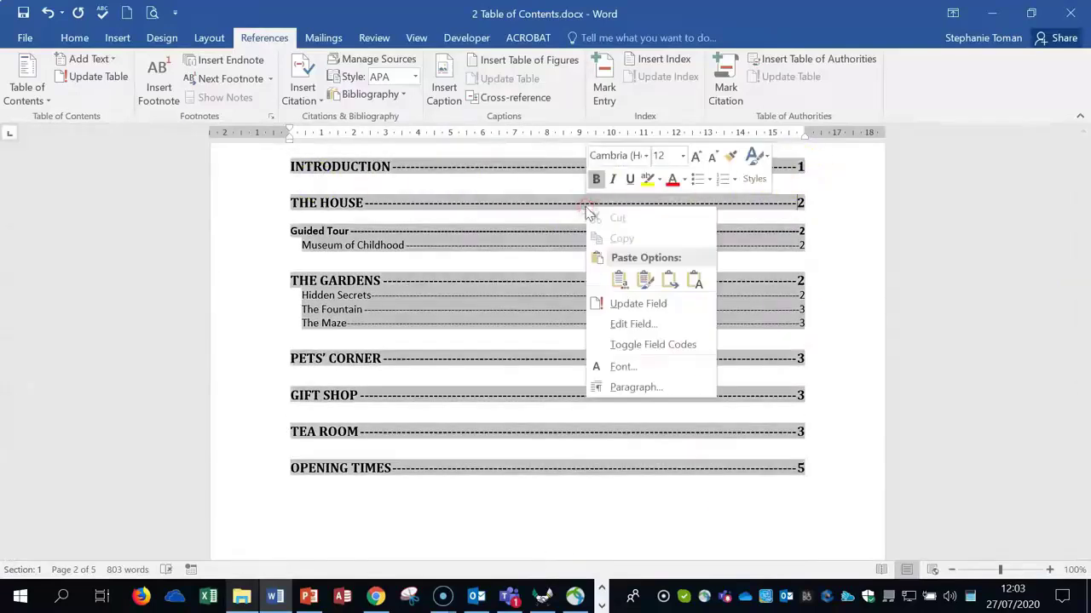
pyautogui.click(656, 307)
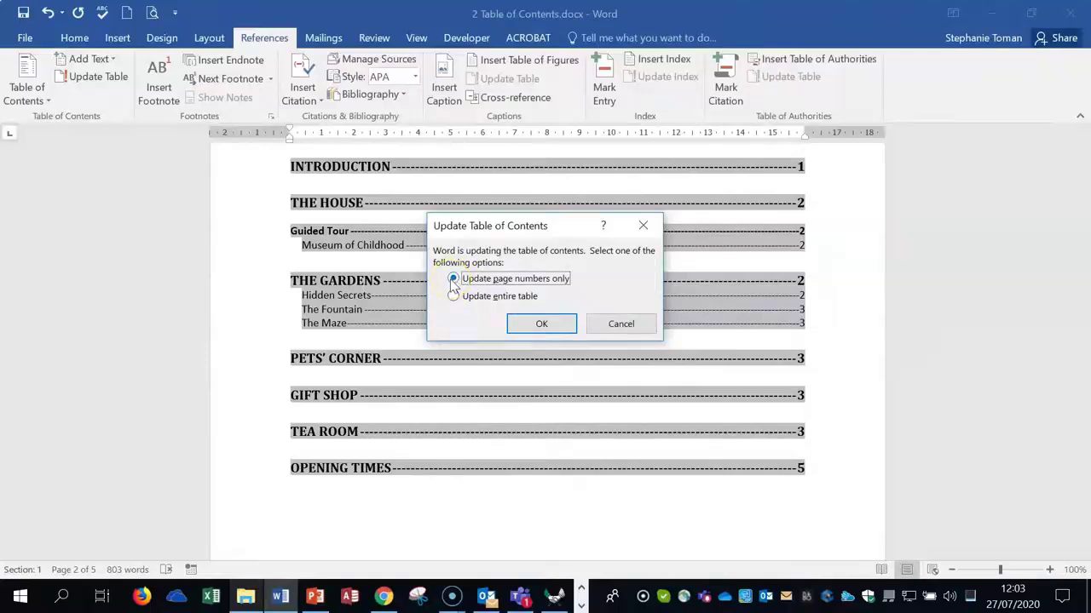
pyautogui.click(542, 326)
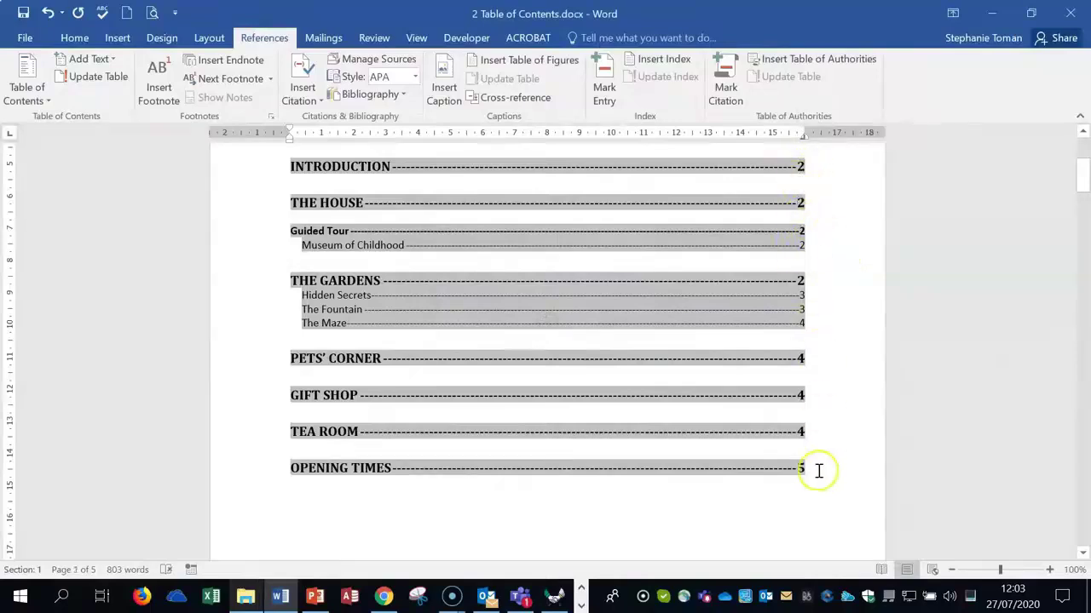
pyautogui.scroll(-10, 828, 384)
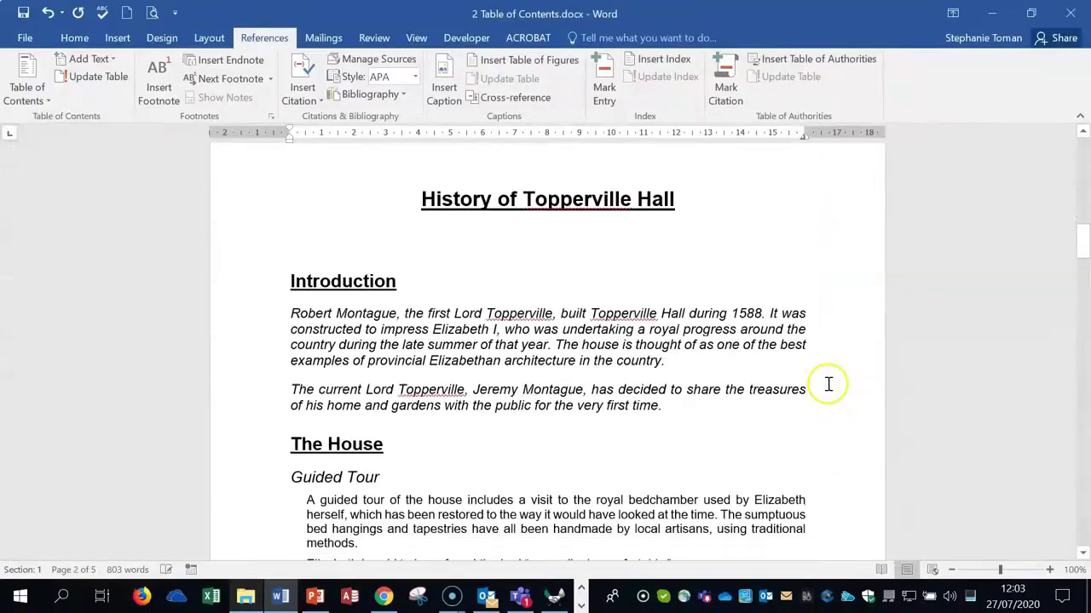
pyautogui.scroll(-4, 828, 384)
pyautogui.scroll(12, 828, 384)
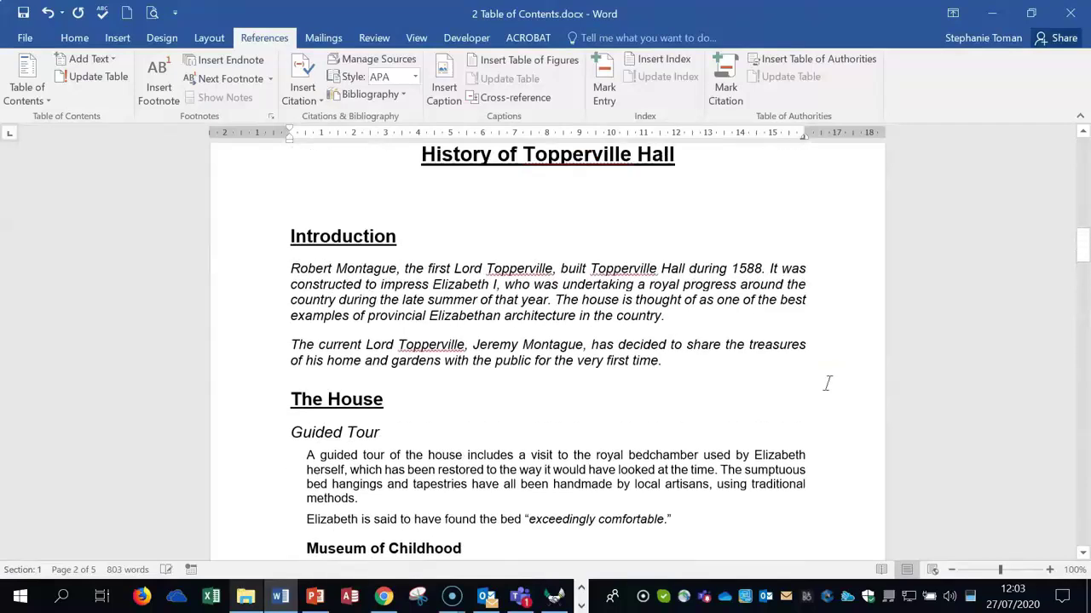
pyautogui.scroll(10, 829, 384)
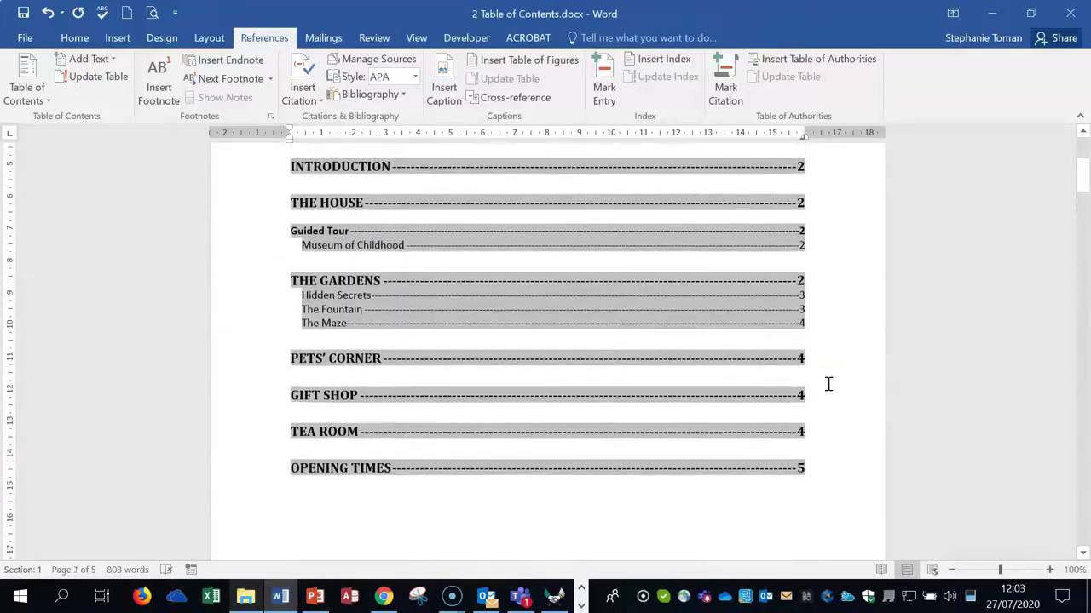
# Select all headings that share the "Introduction" heading's style, Style Heading 1 + Underline, and look through the selected headings.
pyautogui.click(708, 364)
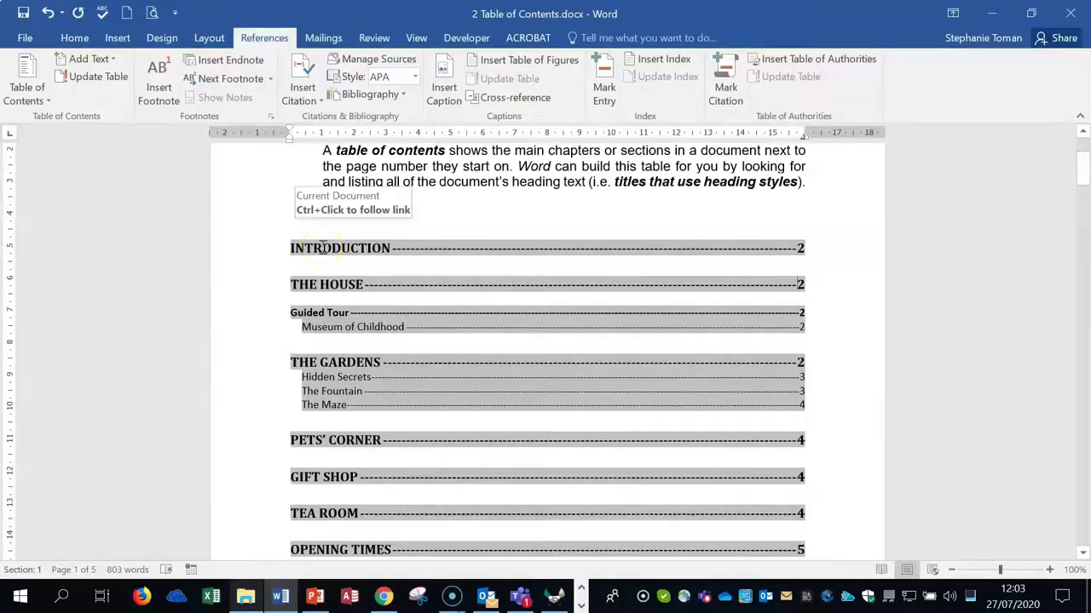
pyautogui.scroll(-5, 657, 370)
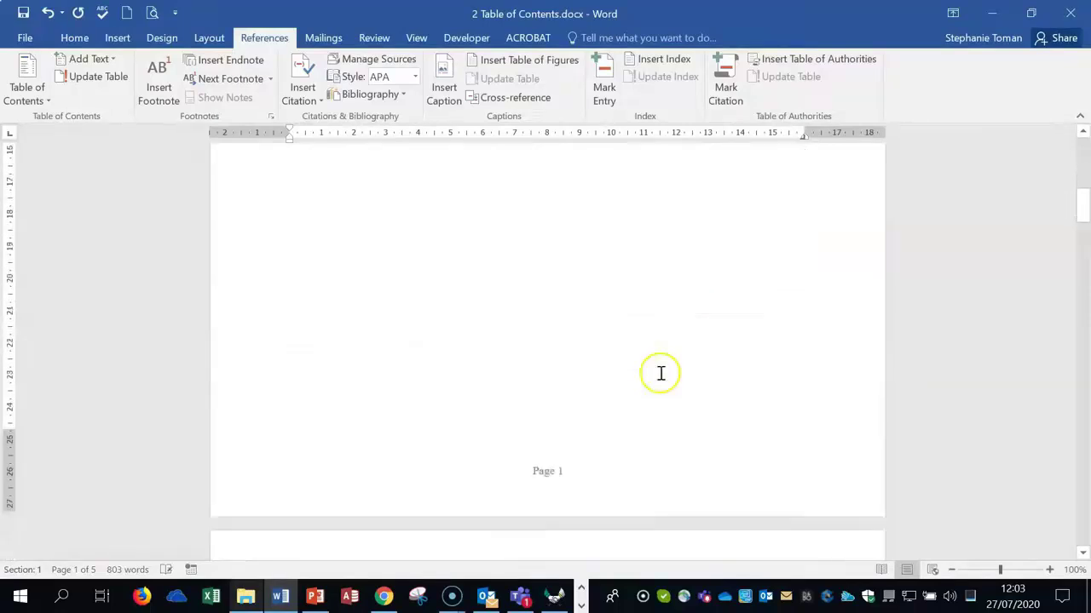
pyautogui.scroll(-5, 659, 372)
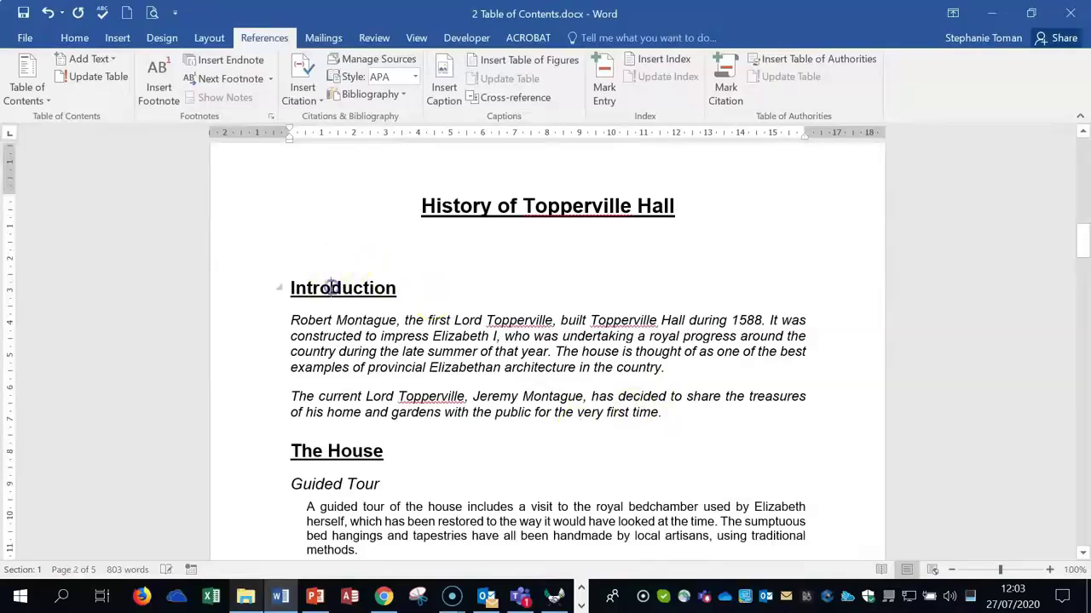
pyautogui.click(255, 289)
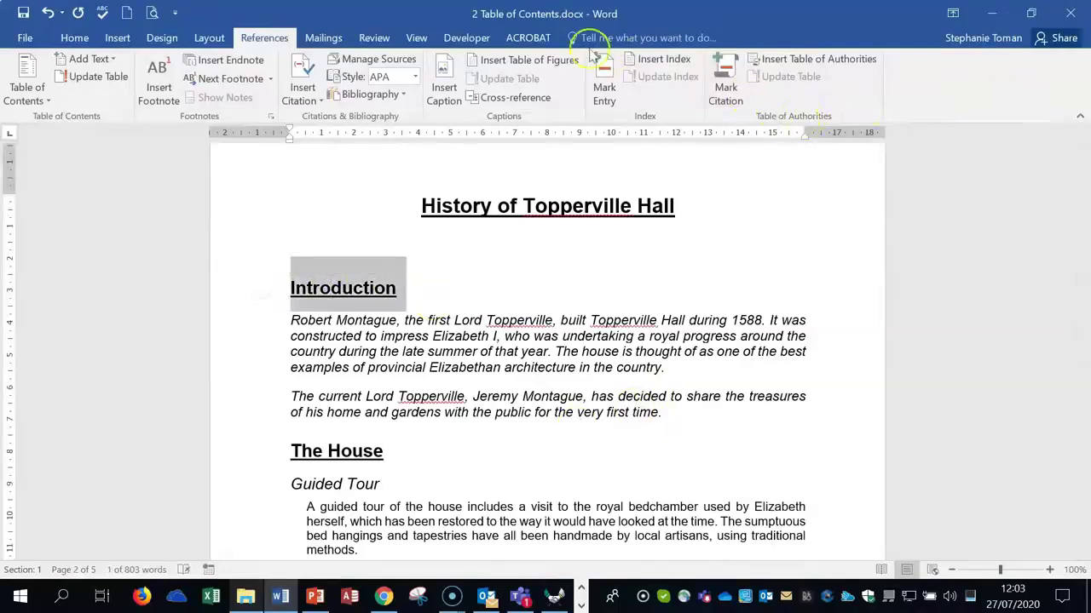
pyautogui.click(76, 39)
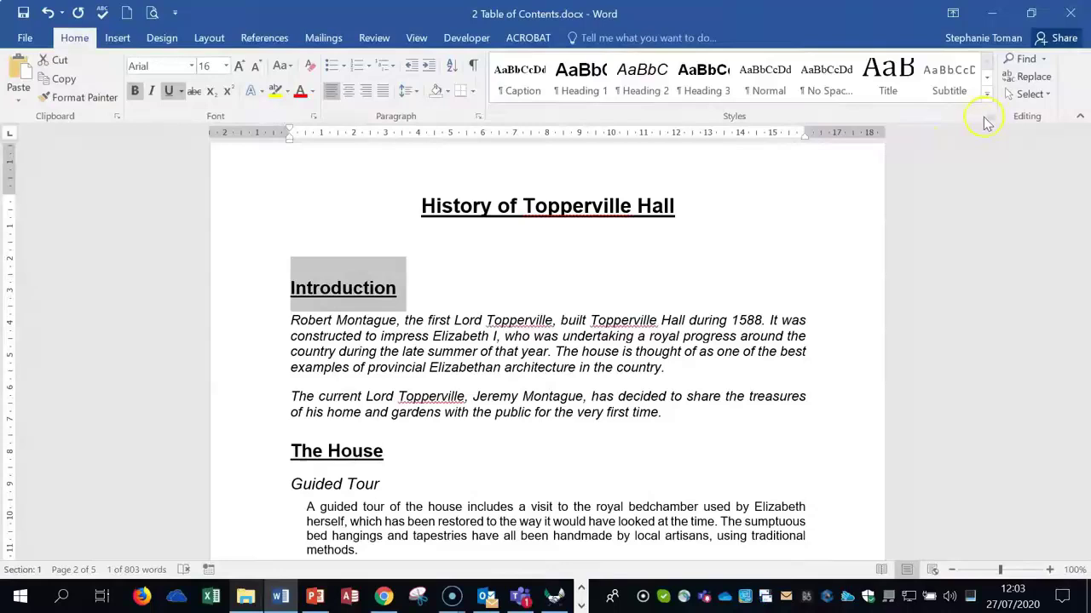
pyautogui.click(990, 118)
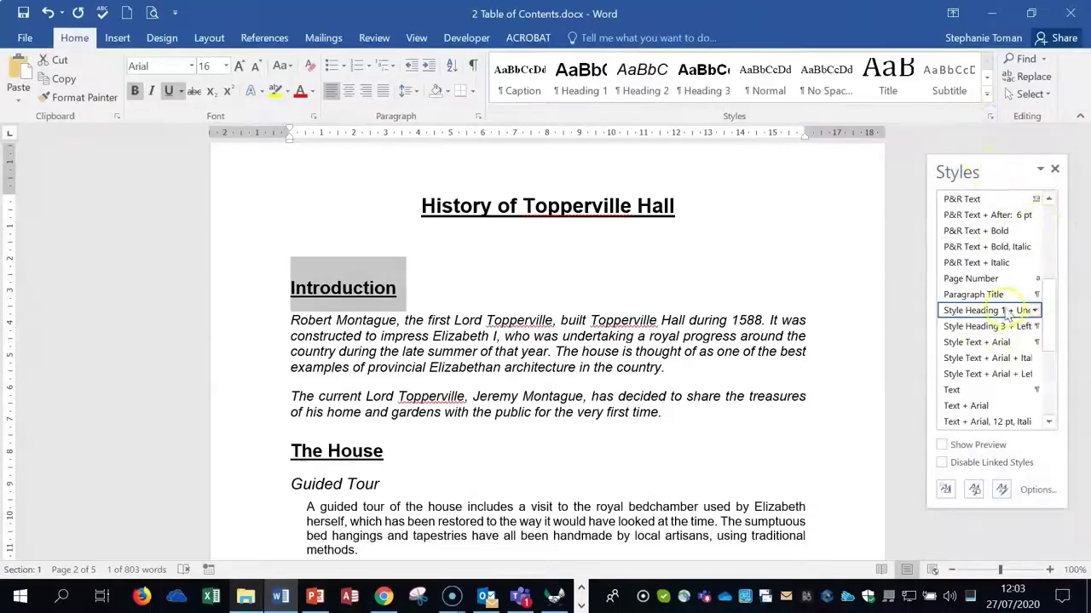
pyautogui.click(1034, 310)
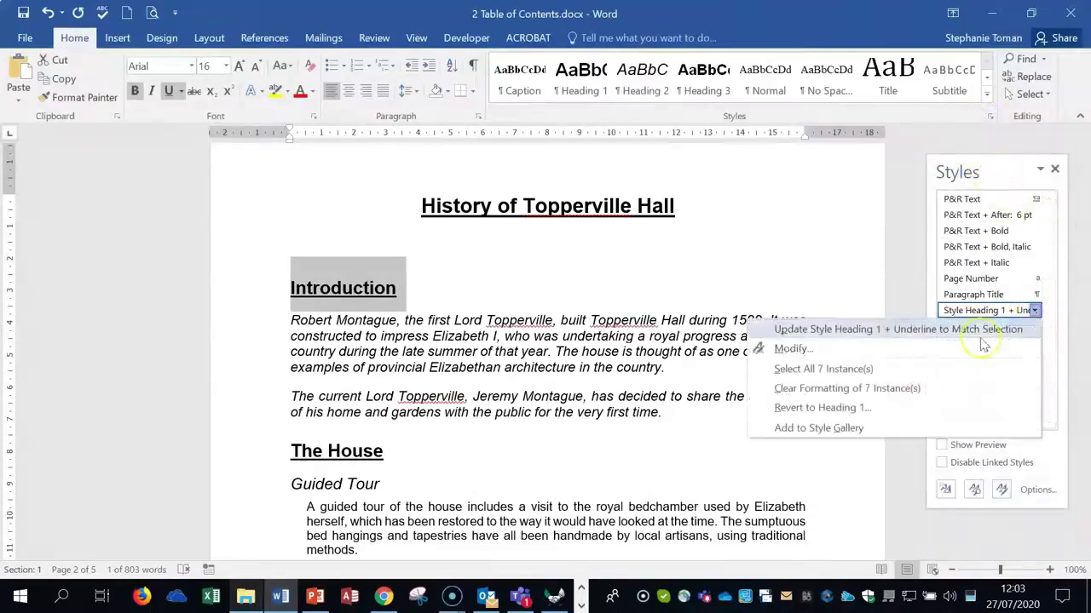
pyautogui.click(823, 369)
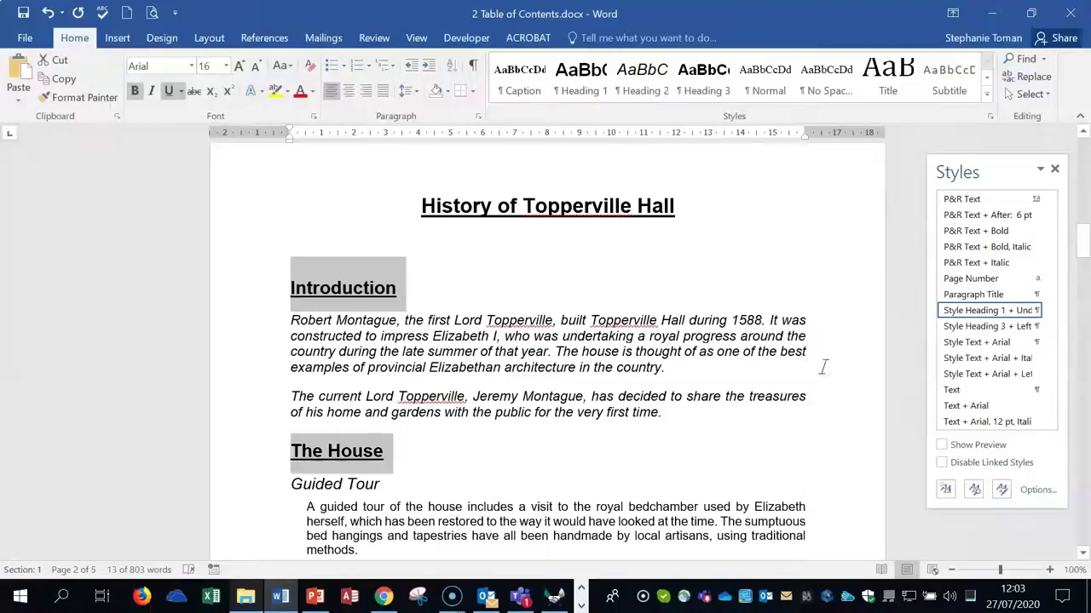
pyautogui.scroll(-2, 732, 419)
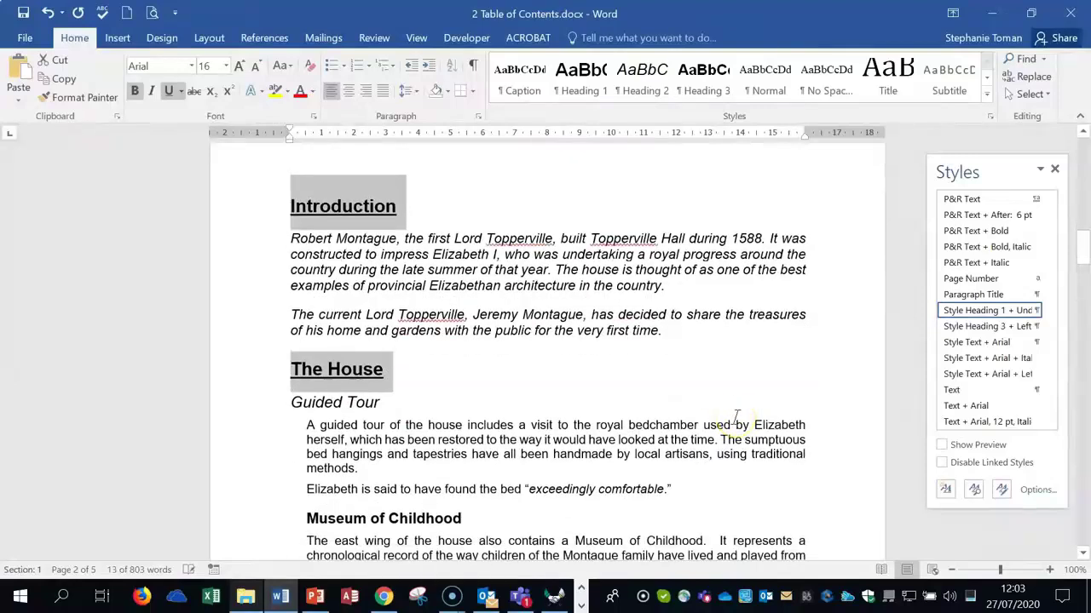
pyautogui.scroll(-7, 737, 418)
pyautogui.scroll(7, 737, 417)
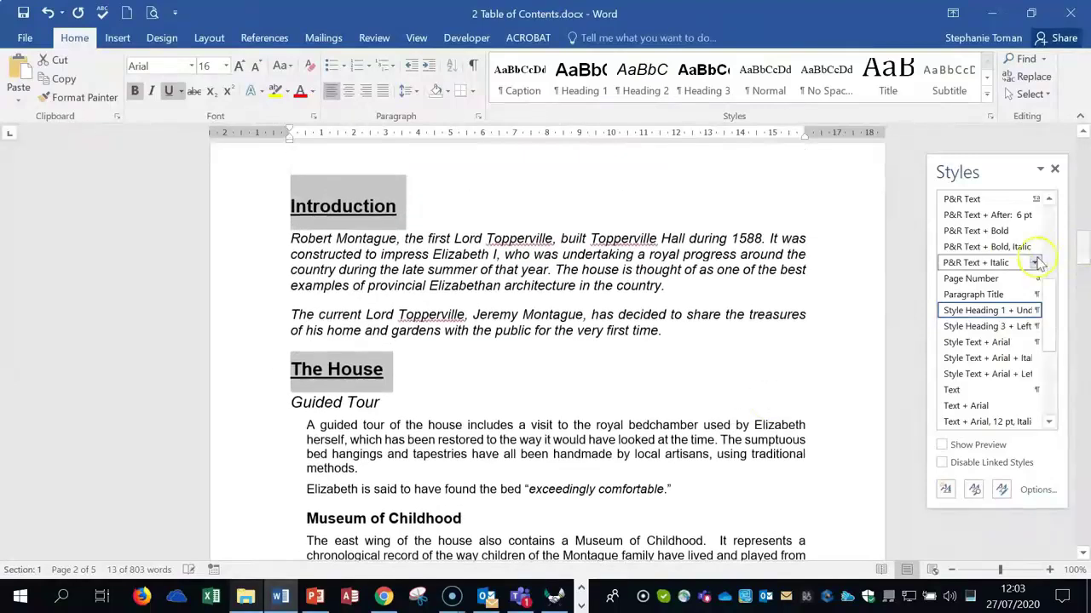
# Modify the Style Heading 1 + Underline style to include automatic numbering in the 1., 2., 3. format.
pyautogui.click(1035, 310)
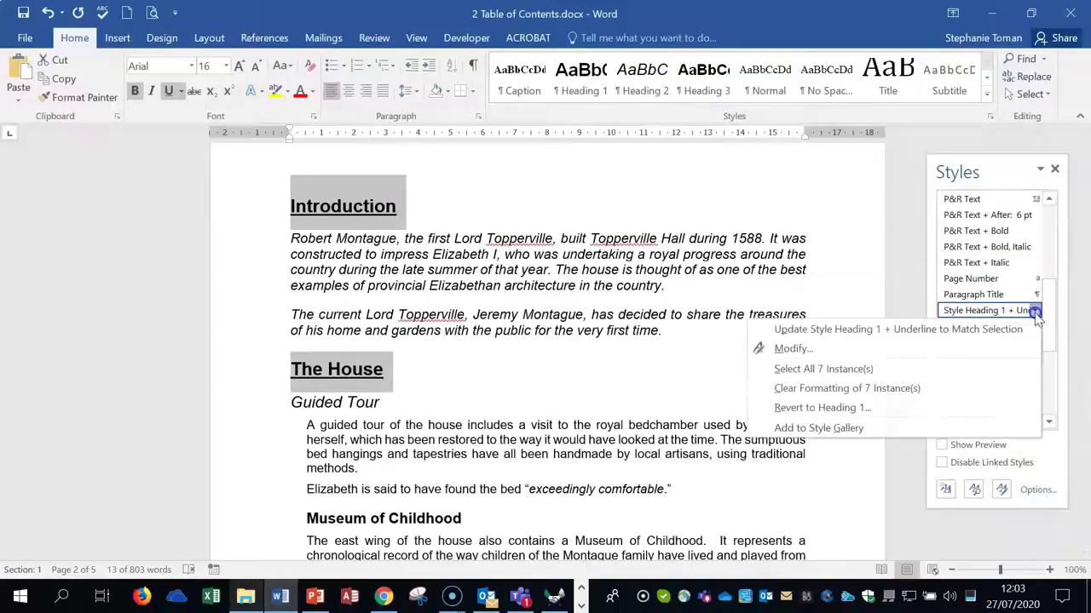
pyautogui.click(793, 350)
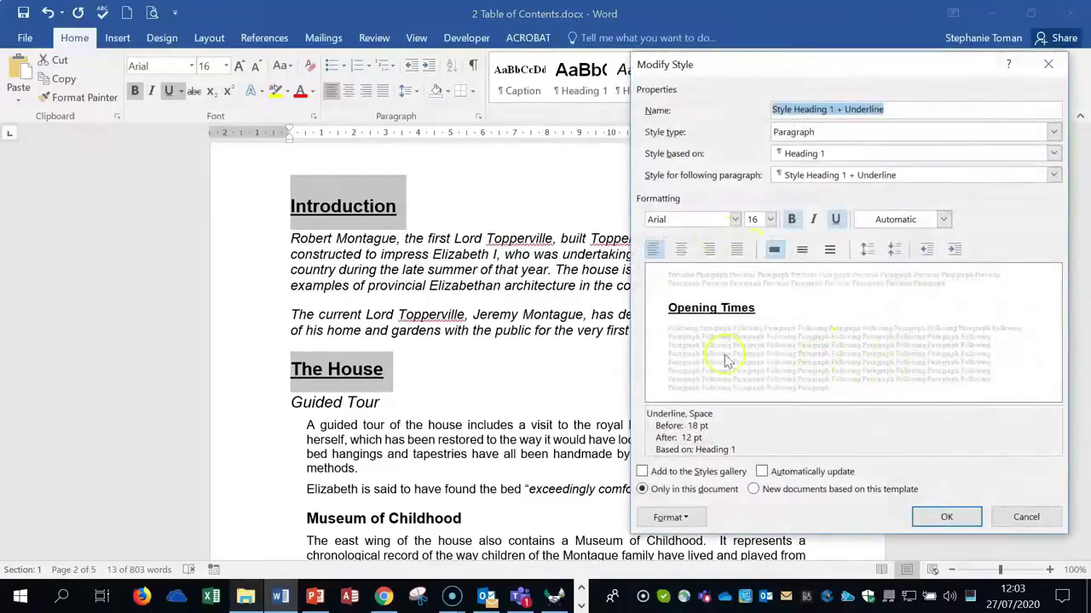
pyautogui.click(670, 518)
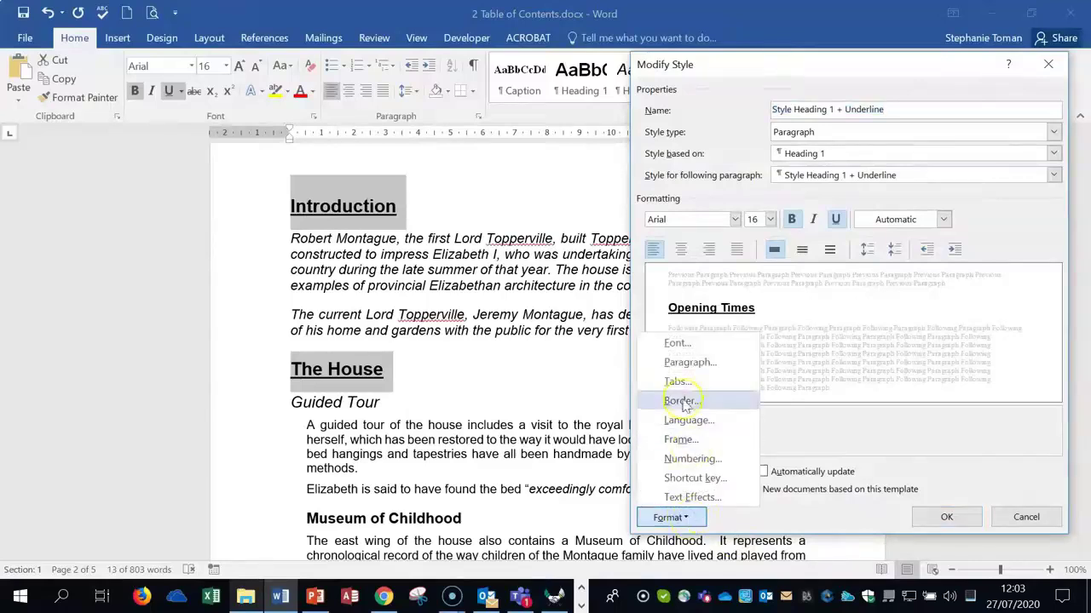
pyautogui.click(692, 458)
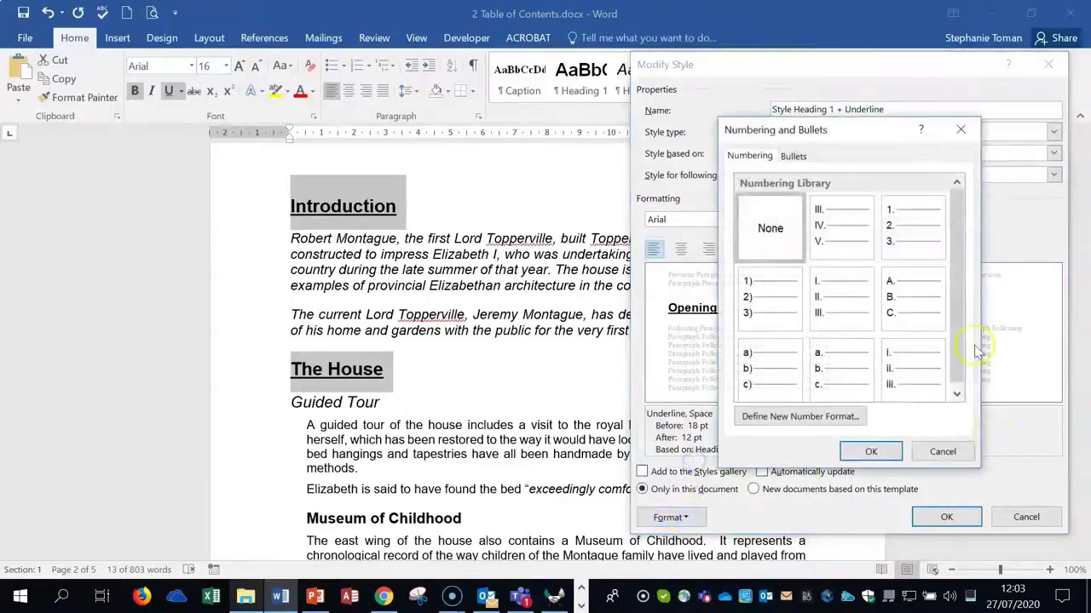
pyautogui.click(903, 232)
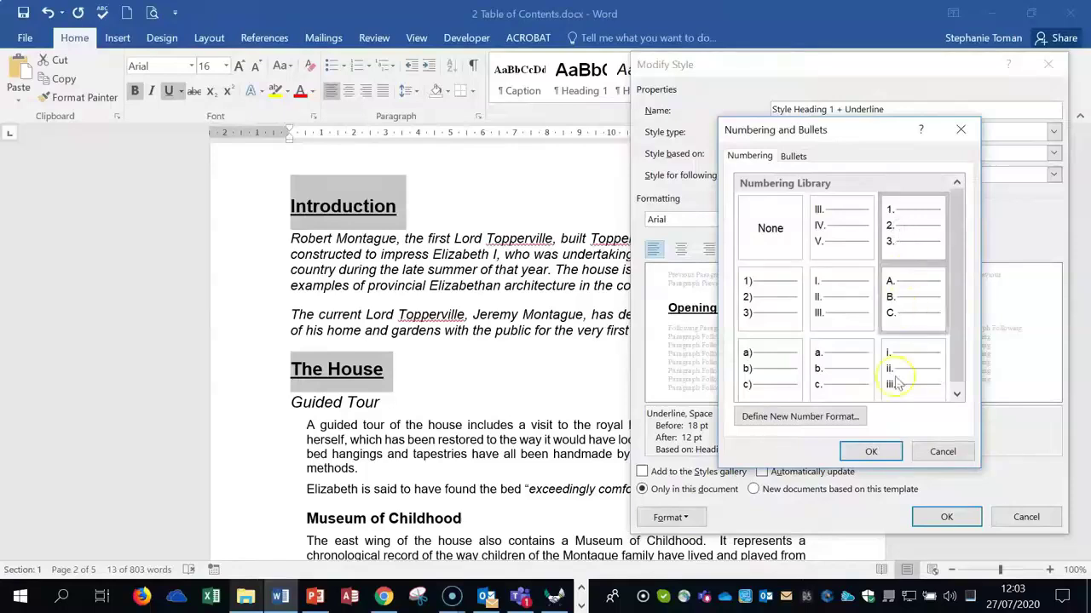
pyautogui.click(869, 451)
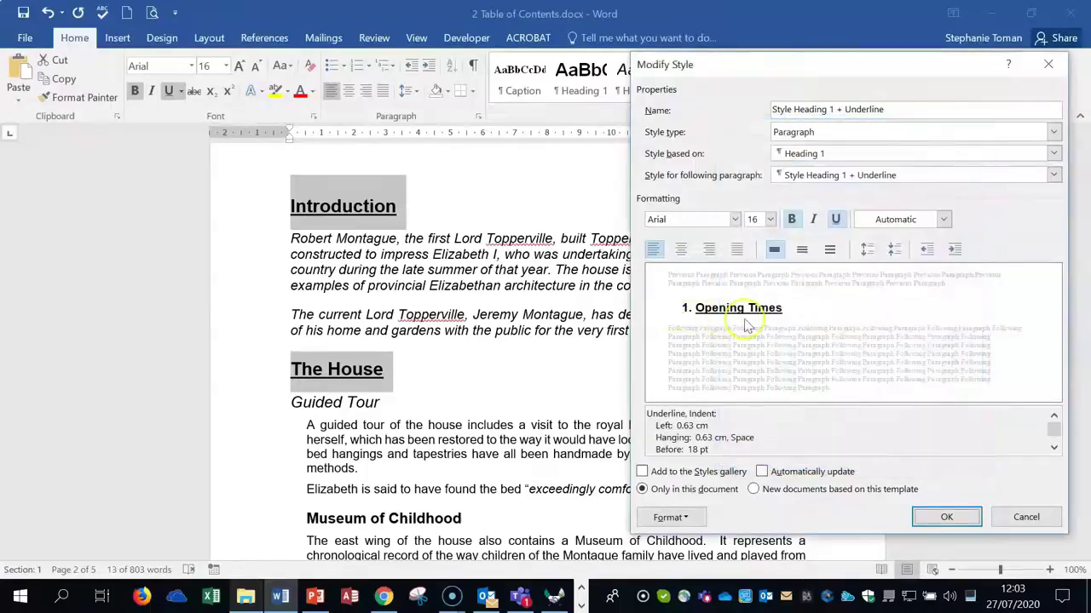
pyautogui.click(945, 517)
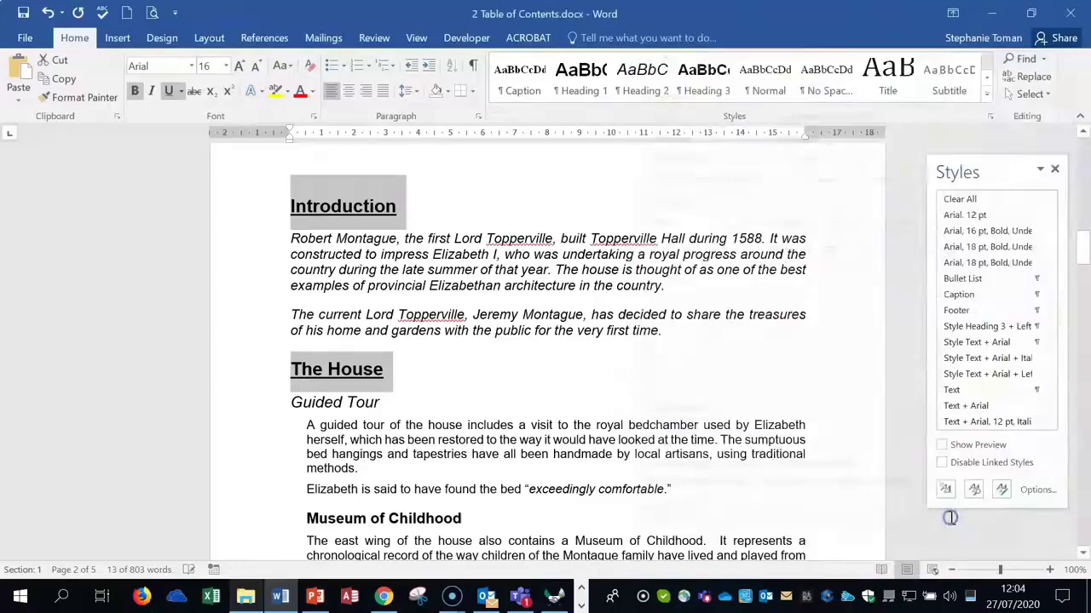
# Update the entire table of contents so its entries pick up the heading numbering.
pyautogui.scroll(10, 692, 424)
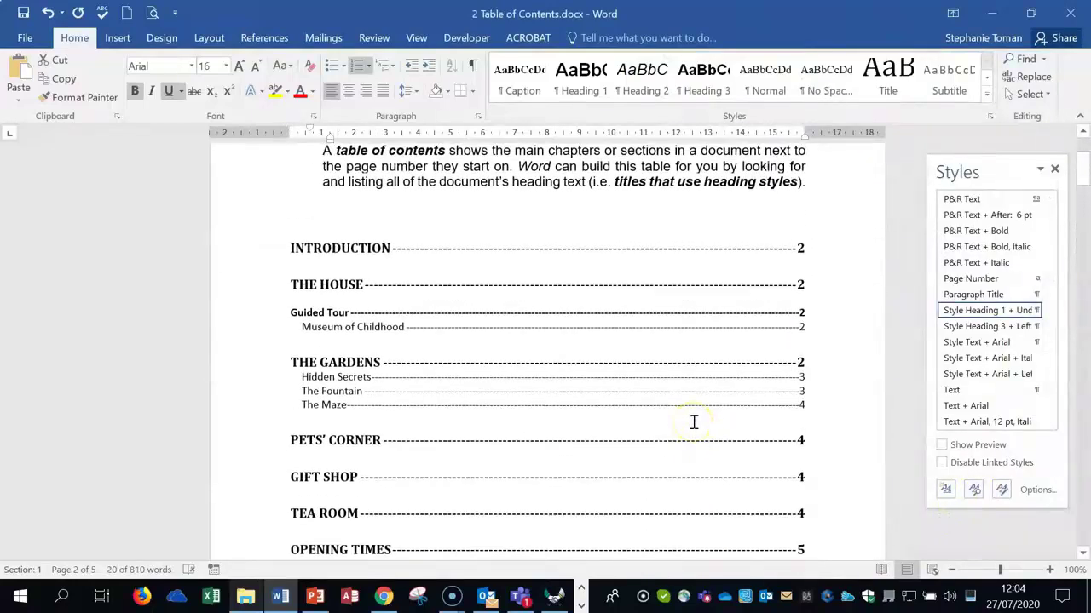
pyautogui.rightClick(511, 246)
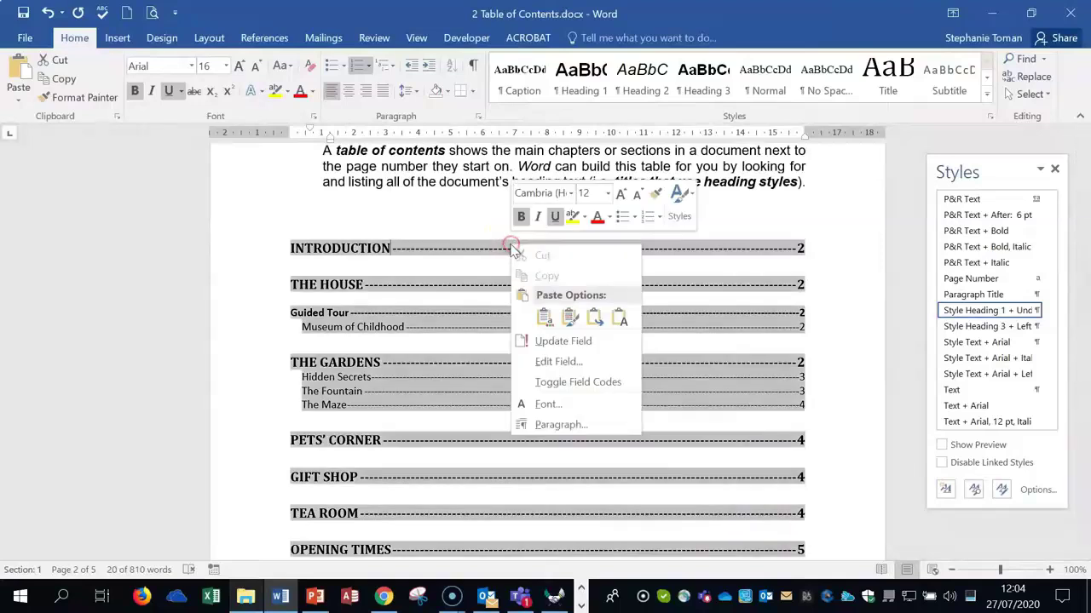
pyautogui.click(556, 341)
pyautogui.click(456, 296)
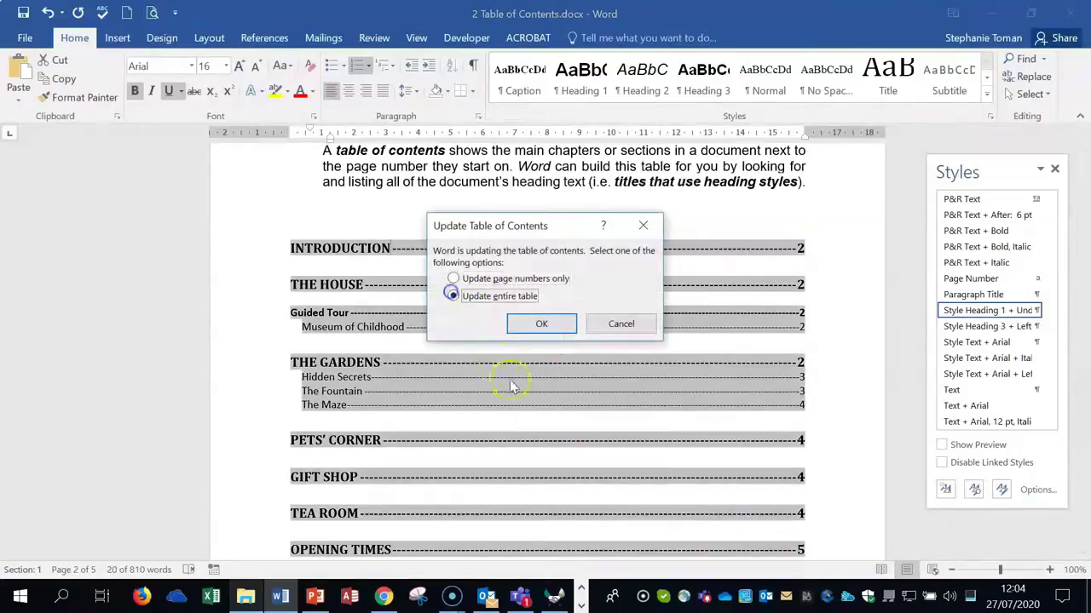
pyautogui.click(533, 325)
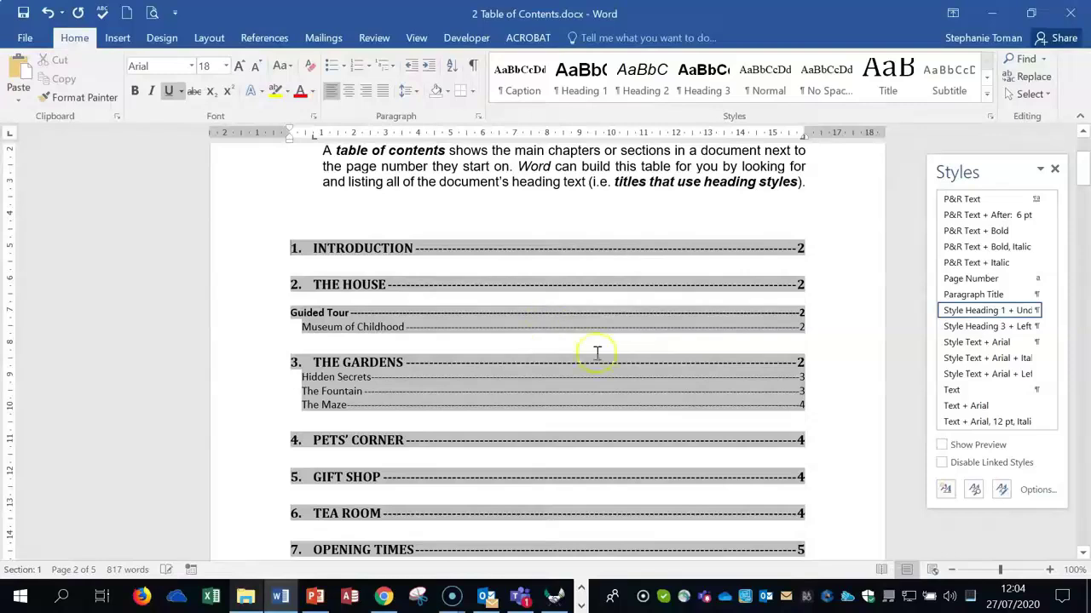
# Compare the numbered headings in the document, such as "Introduction", with the entries in the table of contents.
pyautogui.scroll(-10, 672, 385)
pyautogui.scroll(-4, 672, 385)
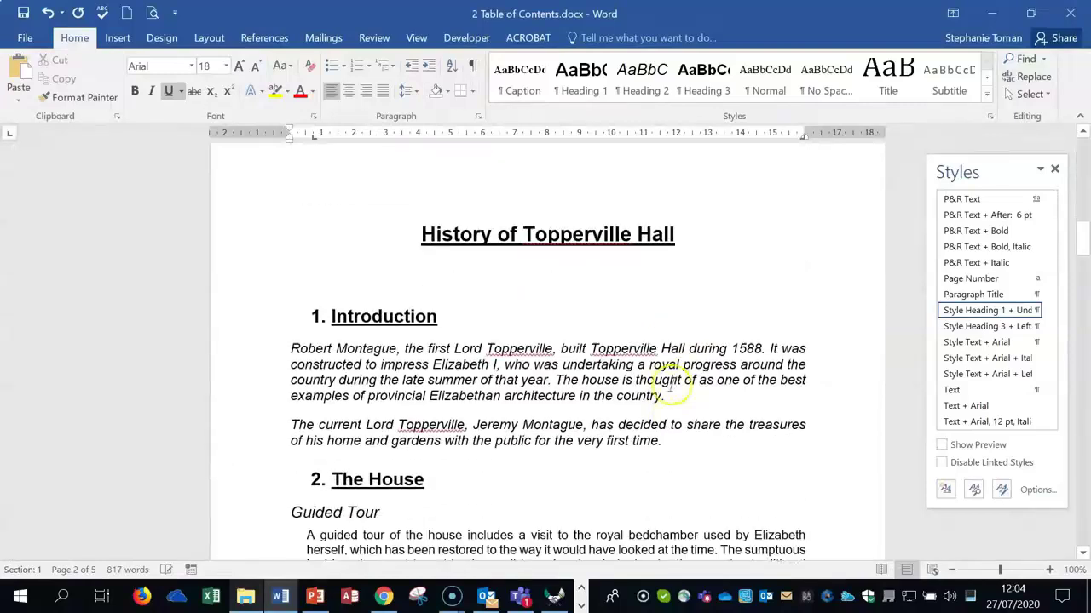
pyautogui.moveTo(332, 286); pyautogui.dragTo(443, 285)
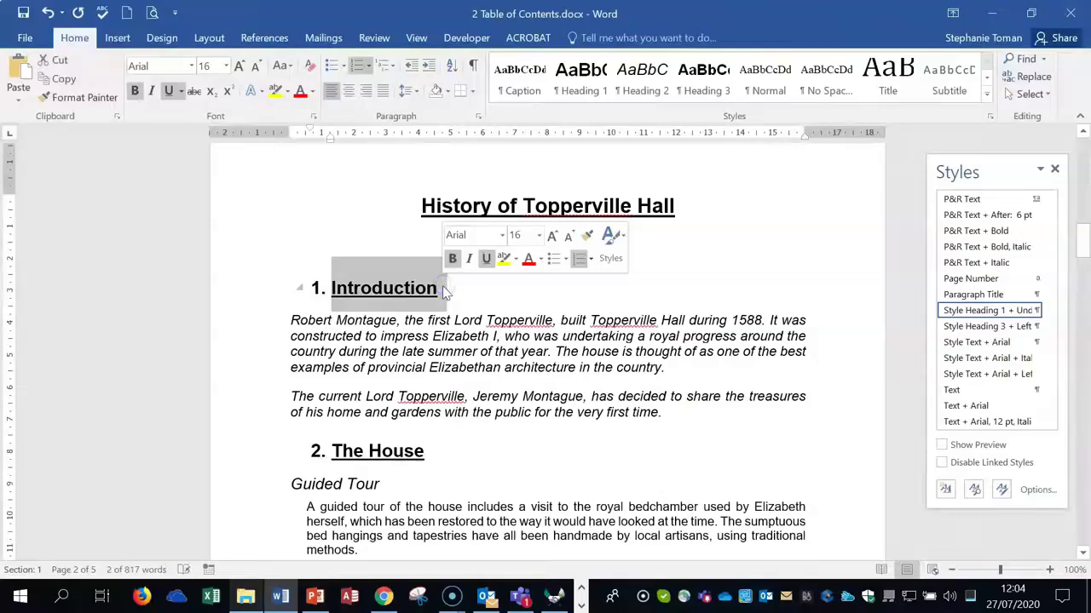
pyautogui.click(509, 309)
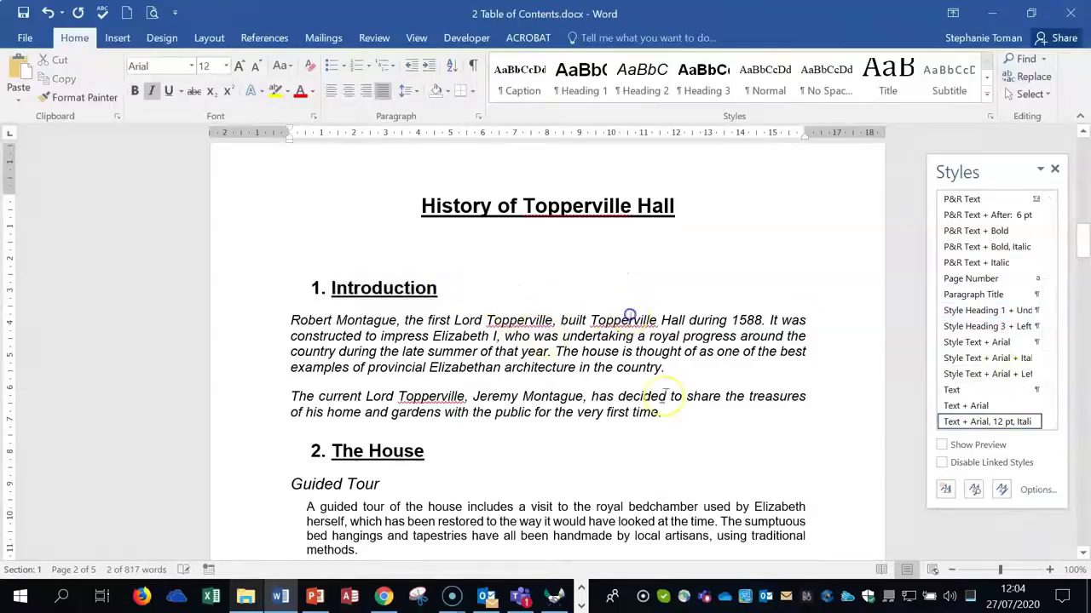
pyautogui.click(689, 426)
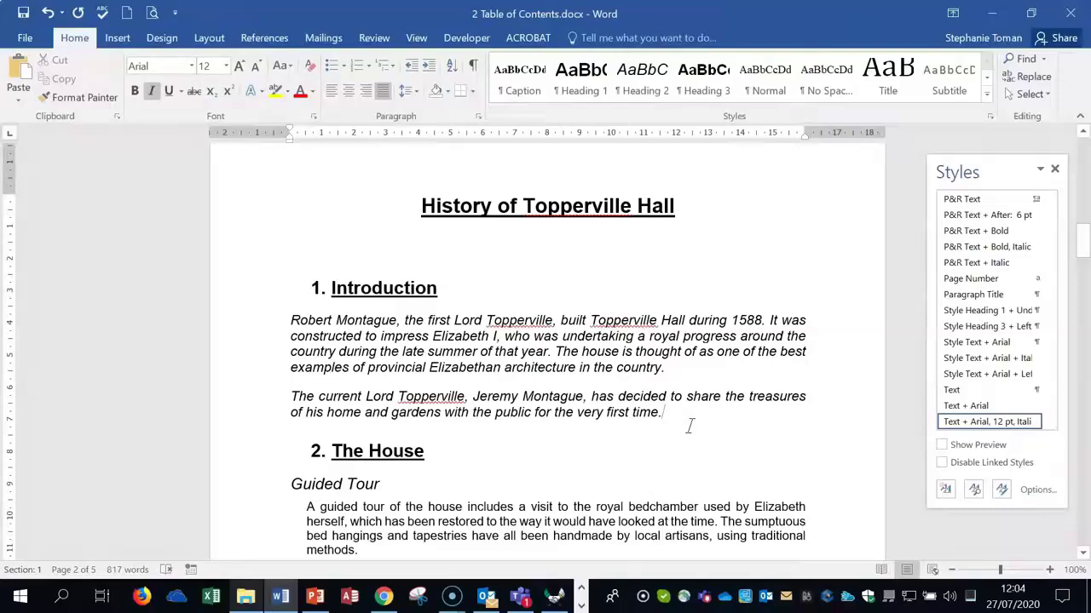
pyautogui.scroll(15, 690, 426)
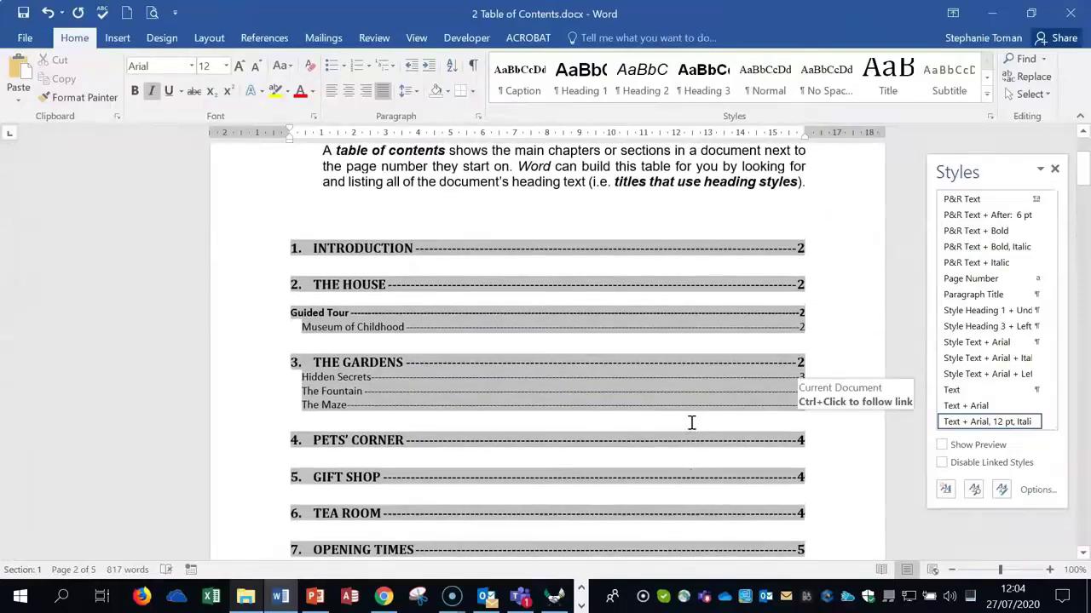
pyautogui.click(288, 209)
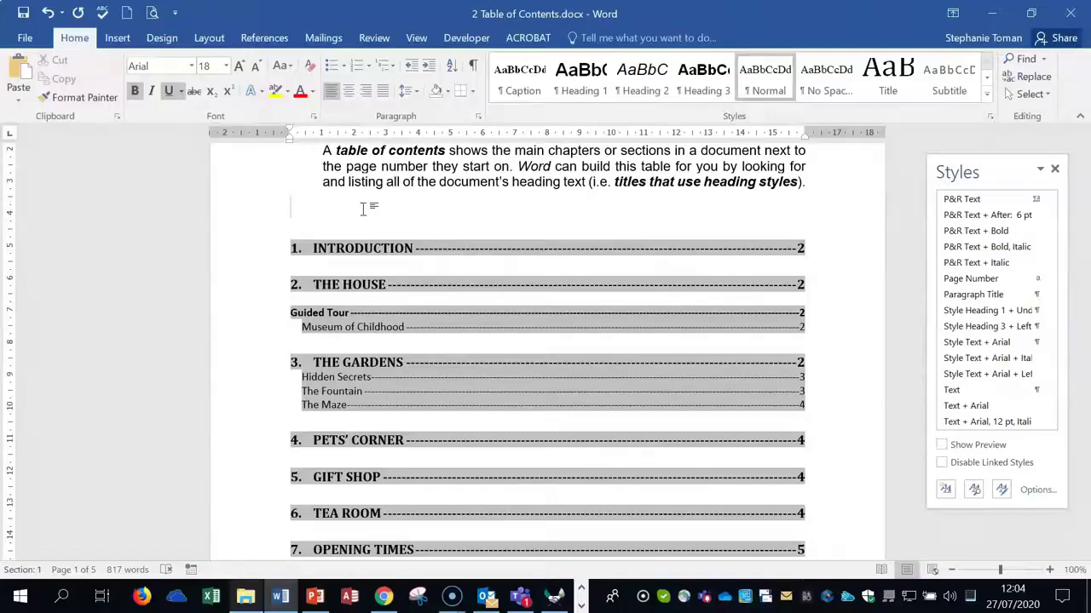
pyautogui.click(698, 298)
pyautogui.scroll(-3, 699, 298)
pyautogui.scroll(-2, 699, 299)
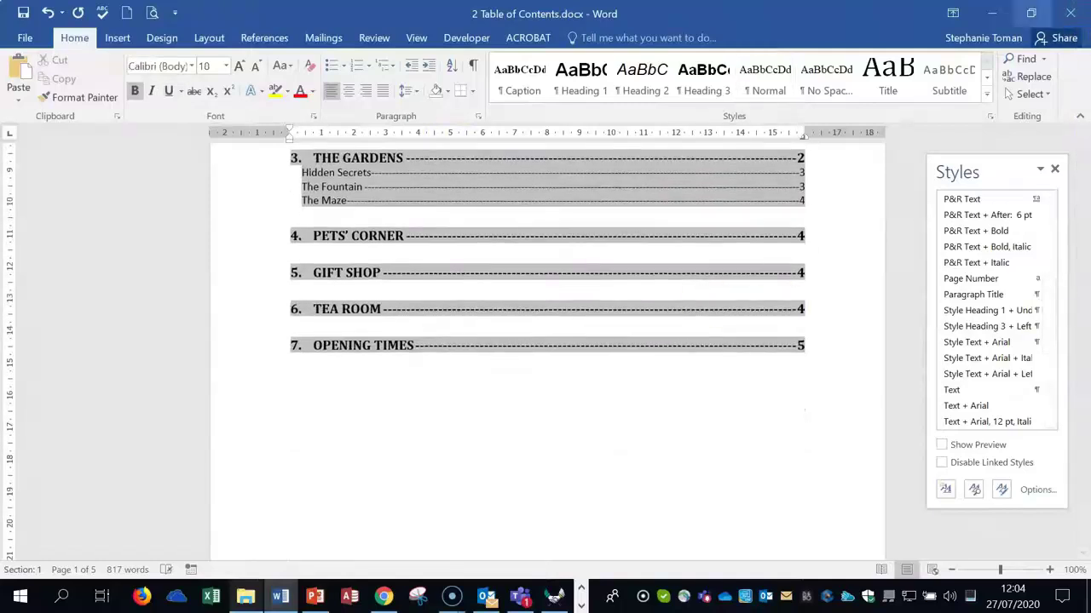
# Close the table of contents document without saving the changes and open "3 Bookmarks.docx" from the 6 References folder.
pyautogui.click(1070, 13)
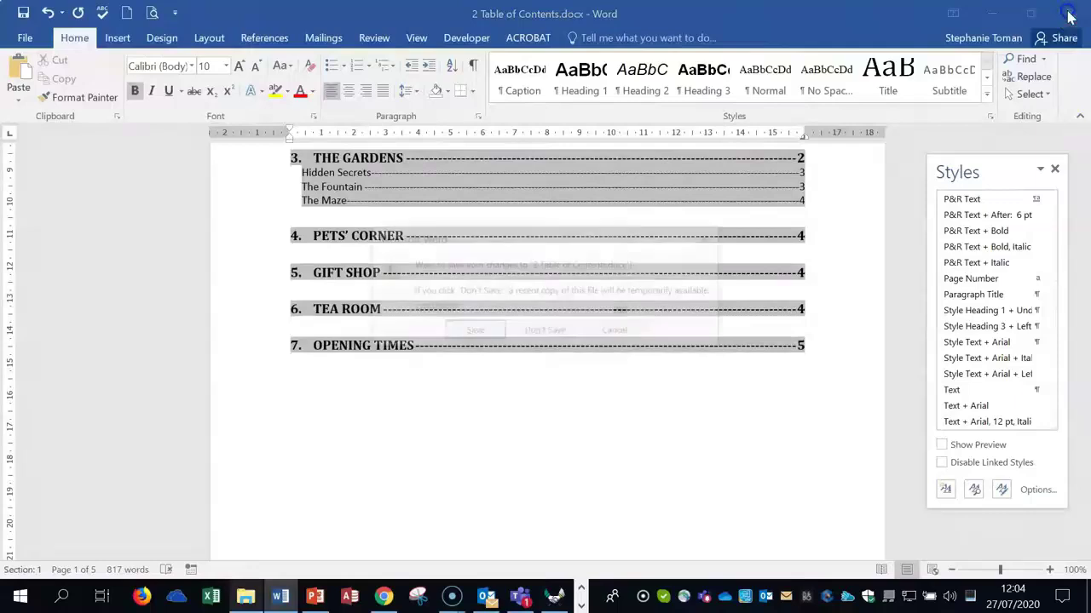
pyautogui.click(542, 331)
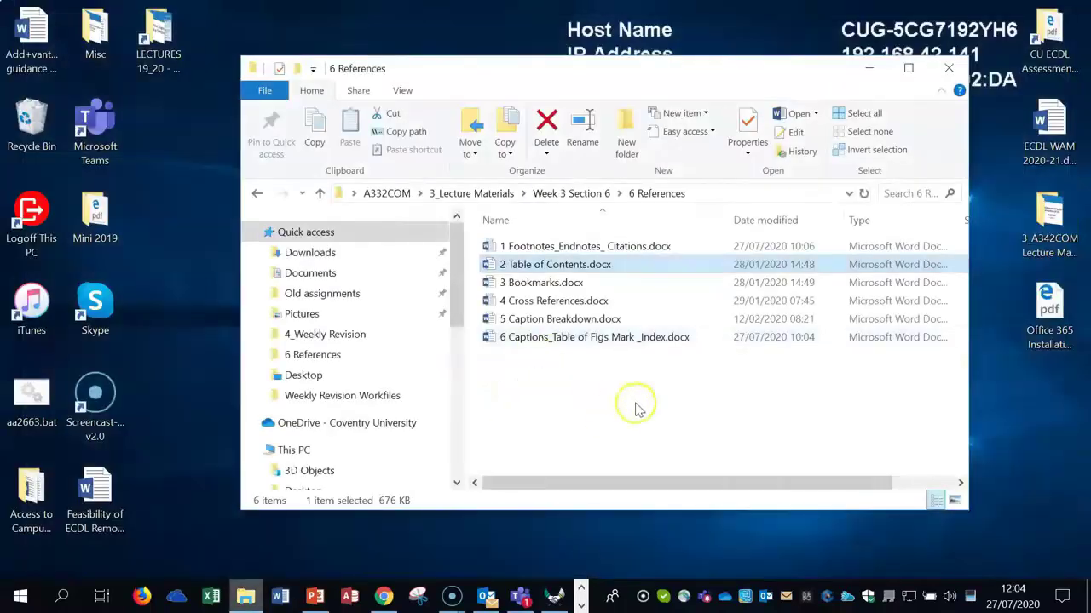
pyautogui.doubleClick(549, 285)
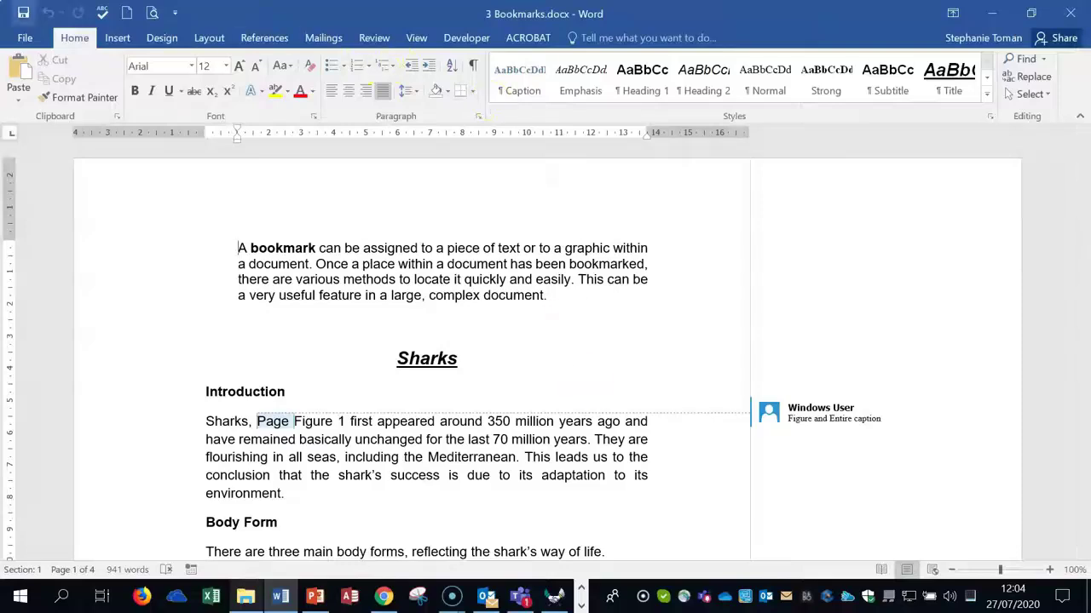
# Bring up the document's bookmarks, move the dialog clear of the text and go to the "Conclusion" bookmark.
pyautogui.click(119, 39)
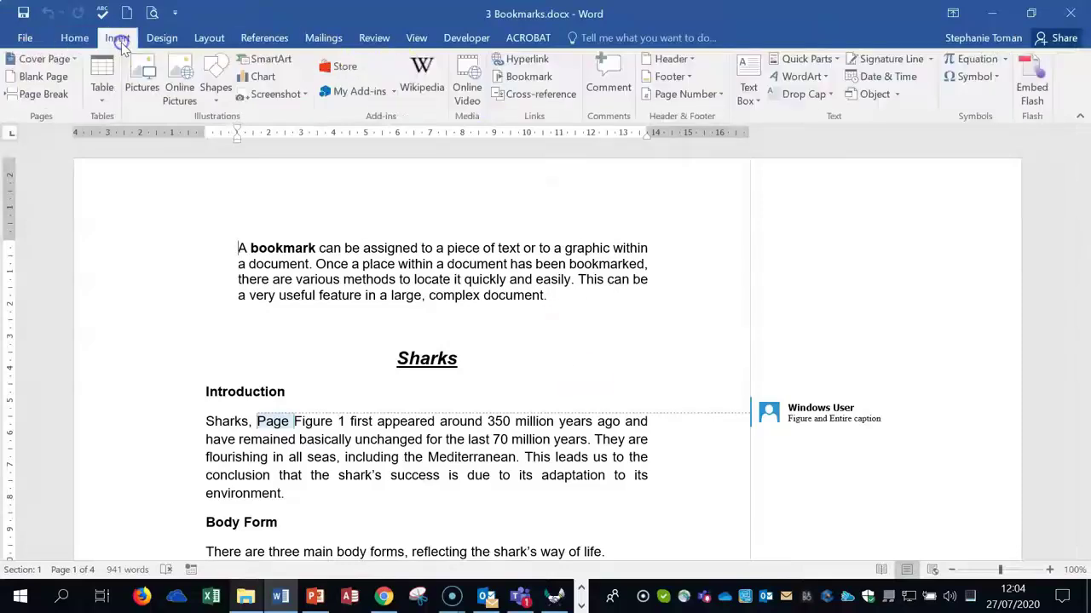
pyautogui.click(529, 78)
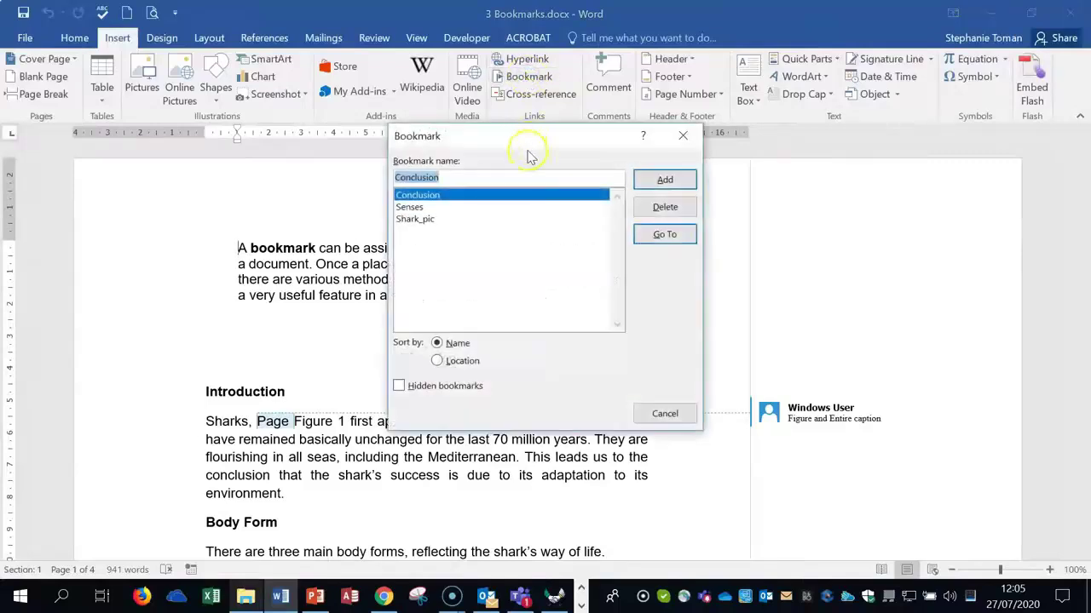
pyautogui.moveTo(530, 145); pyautogui.dragTo(775, 78)
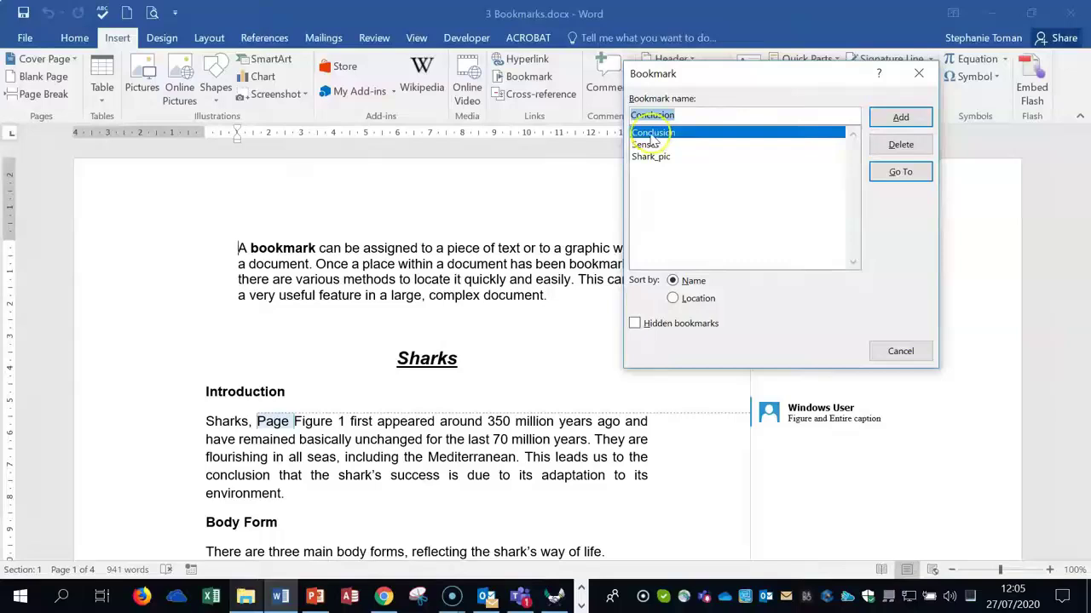
pyautogui.click(901, 175)
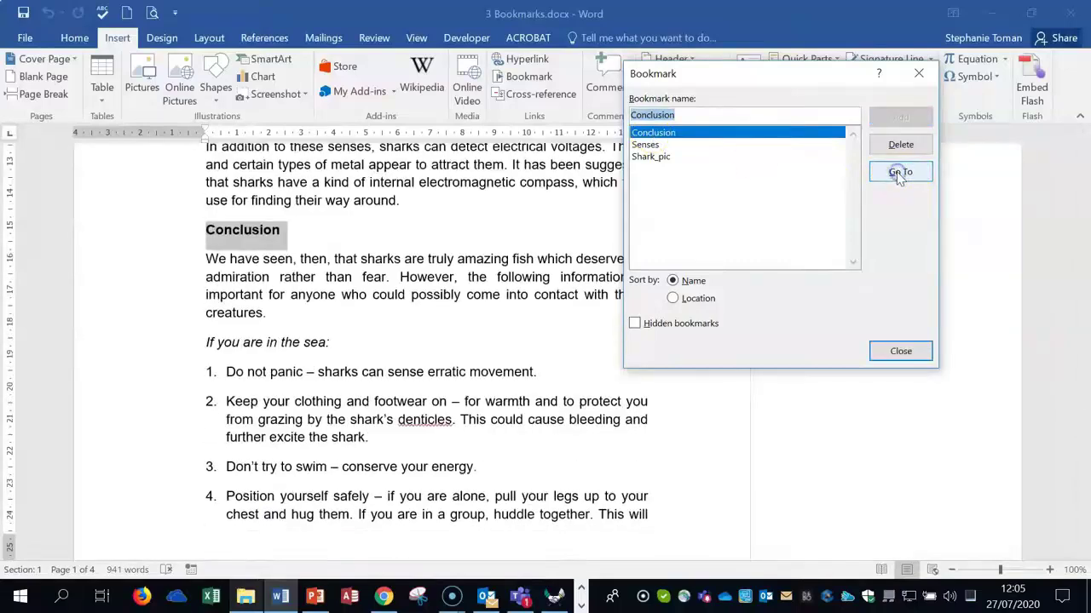
# Go to the "Senses" bookmark and the "Shark_pic" bookmark to view the places they mark.
pyautogui.click(251, 236)
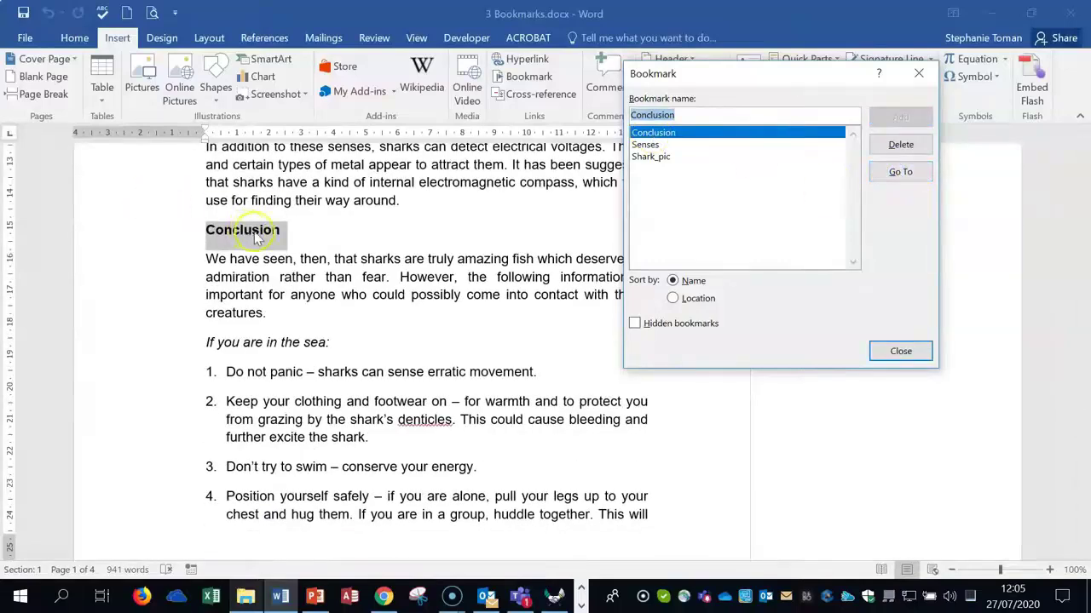
pyautogui.click(645, 145)
pyautogui.click(899, 173)
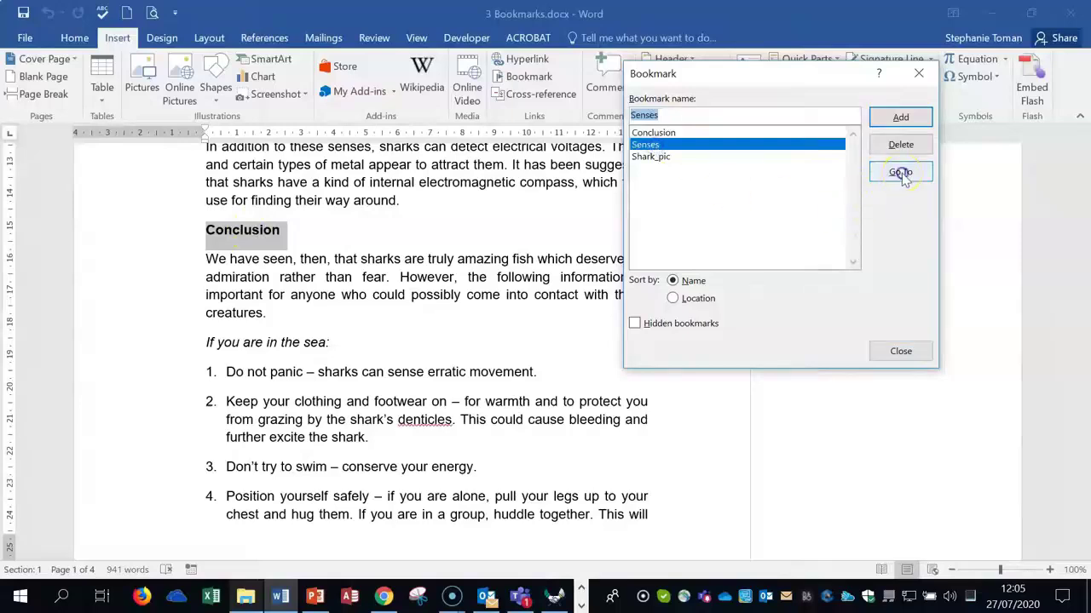
pyautogui.click(648, 158)
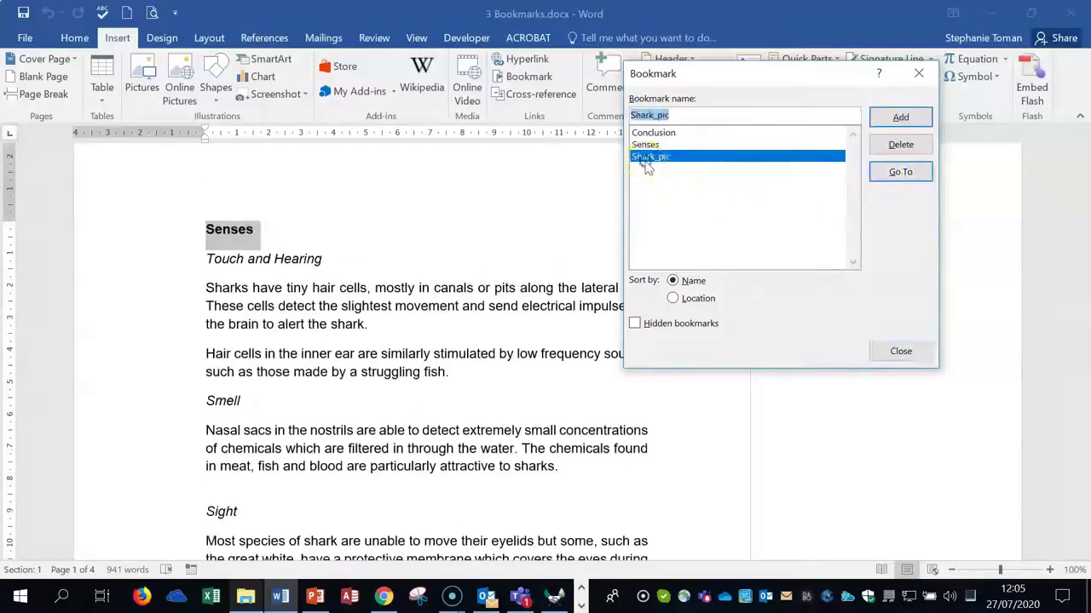
pyautogui.click(899, 174)
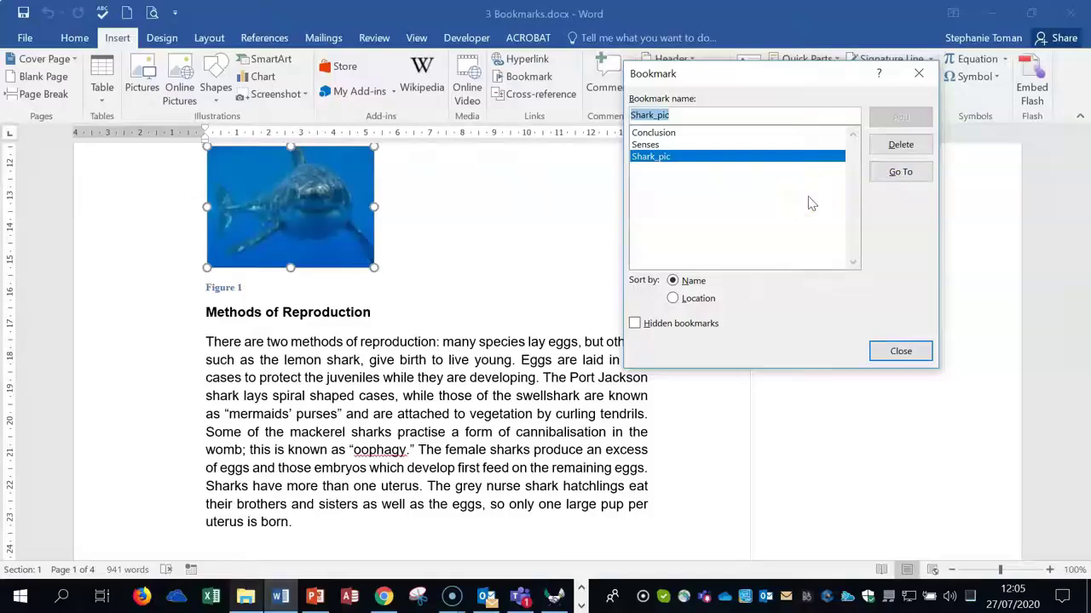
# Delete the "Shark_pic", "Senses" and "Conclusion" bookmarks from the document.
pyautogui.click(895, 145)
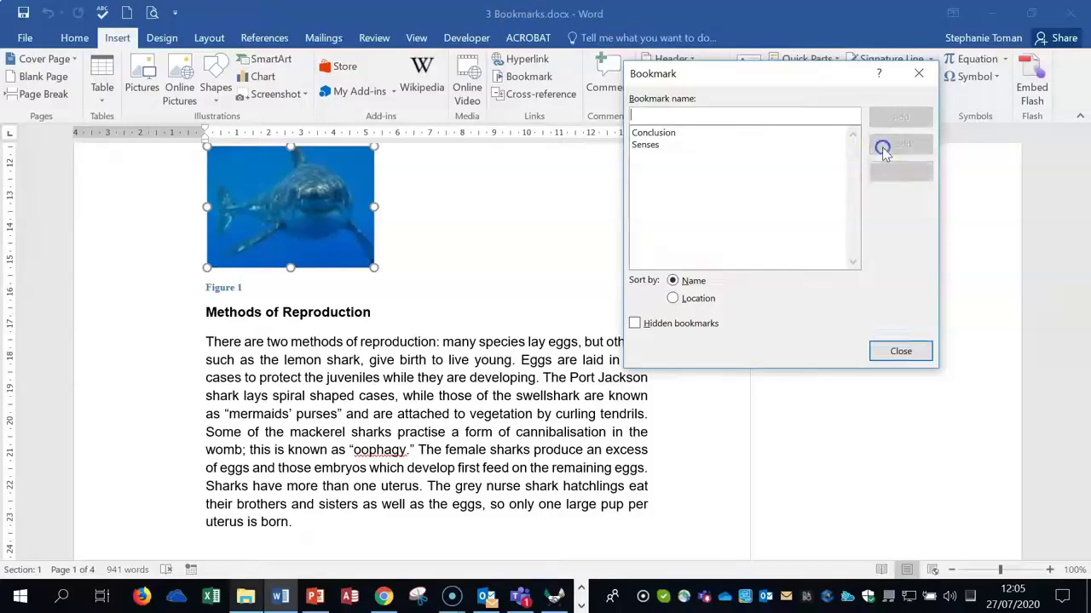
pyautogui.click(645, 145)
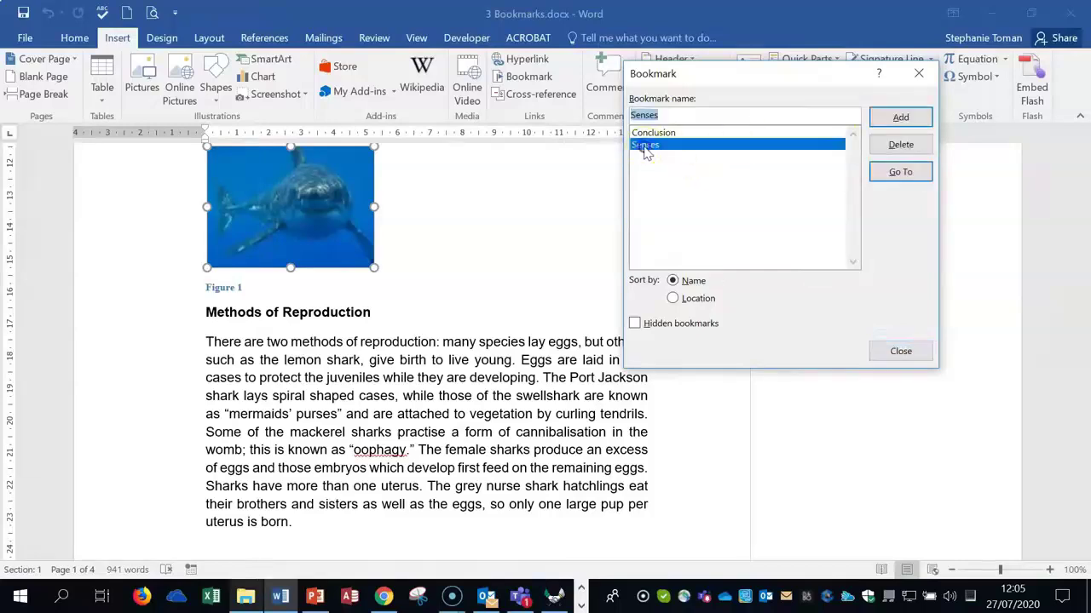
pyautogui.click(892, 143)
pyautogui.click(653, 133)
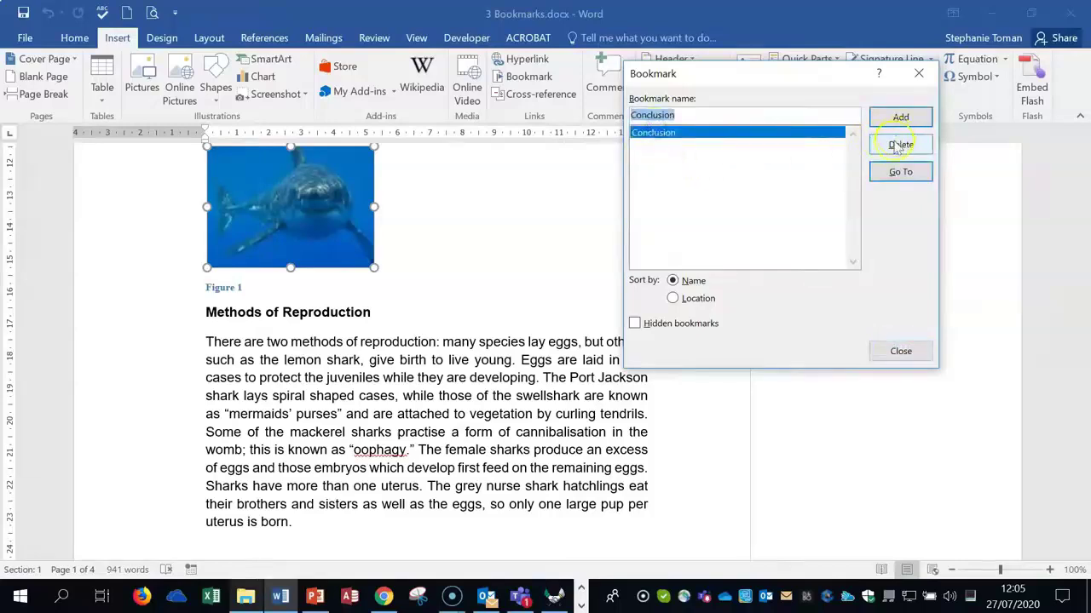
pyautogui.click(896, 146)
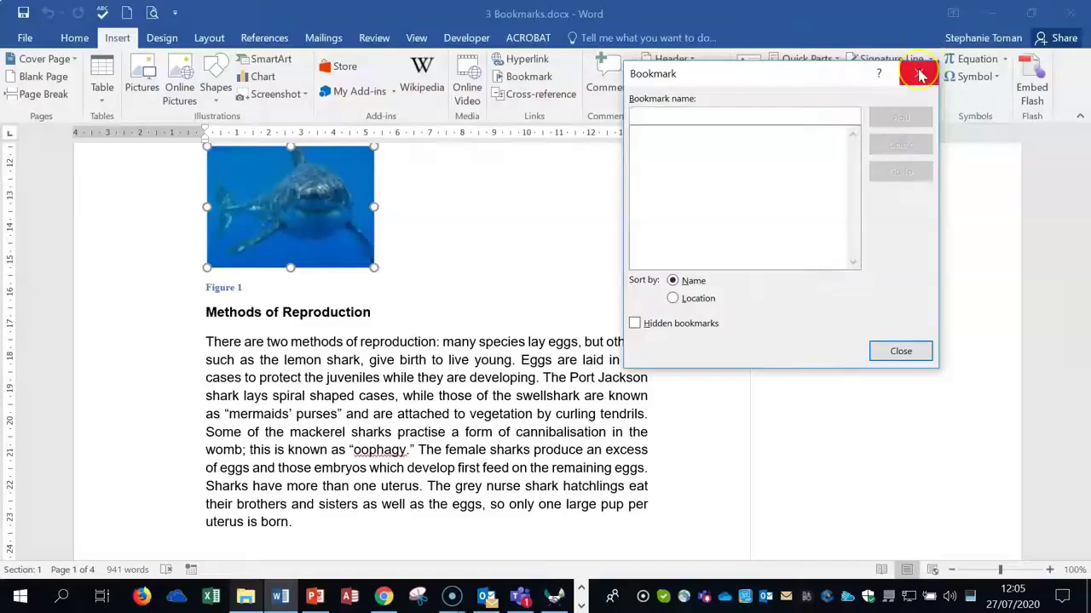
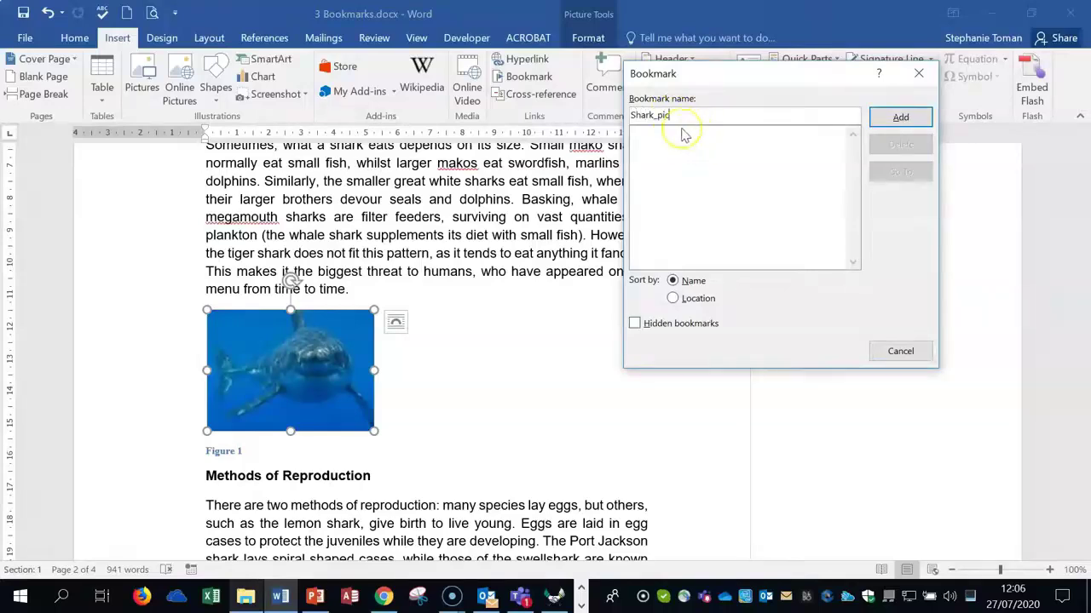
# Add a bookmark named "Shark_pic" to the shark picture and one named "Senses" to the Senses heading.
pyautogui.click(901, 117)
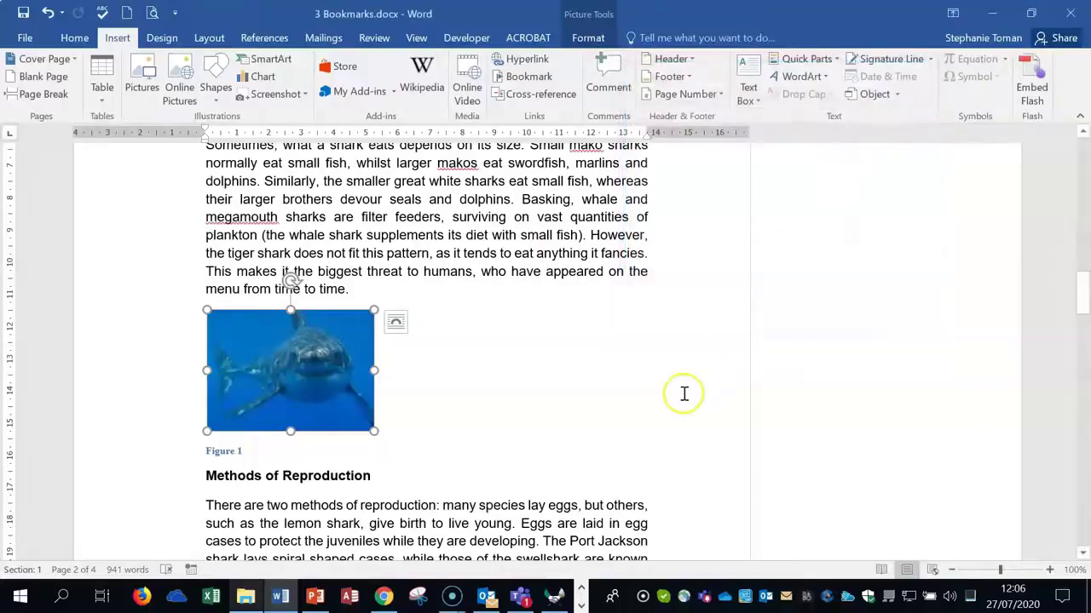
pyautogui.scroll(-10, 699, 383)
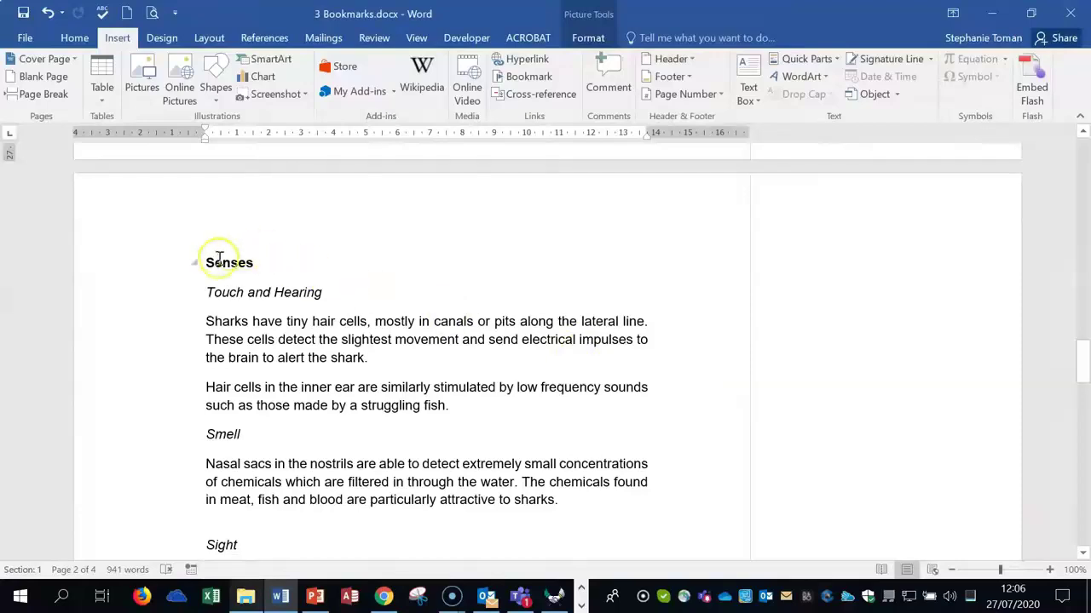
pyautogui.doubleClick(220, 263)
pyautogui.click(535, 83)
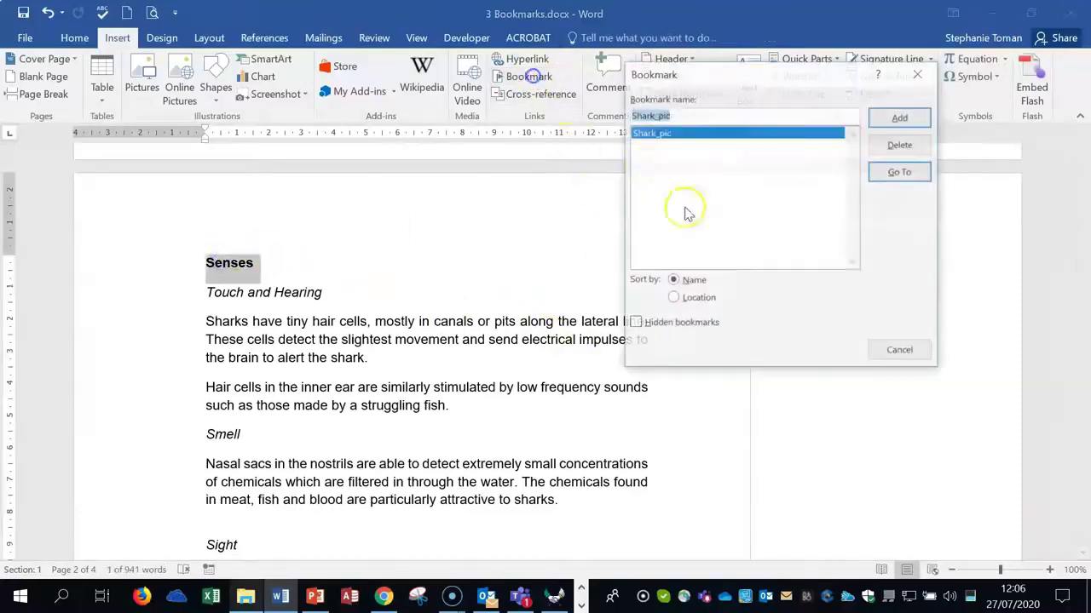
pyautogui.write('Senses')
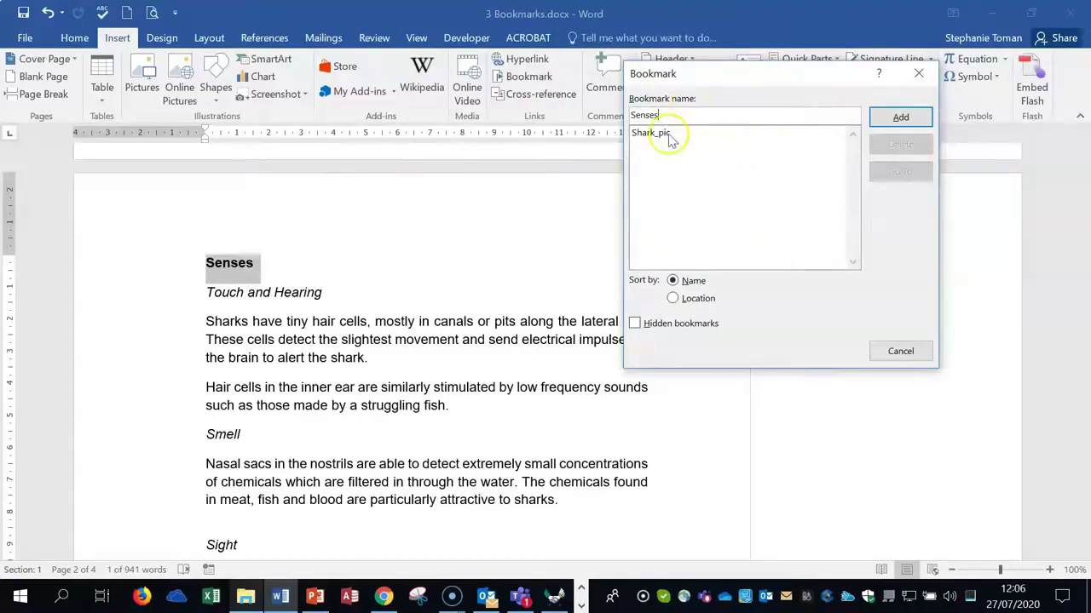
pyautogui.click(901, 117)
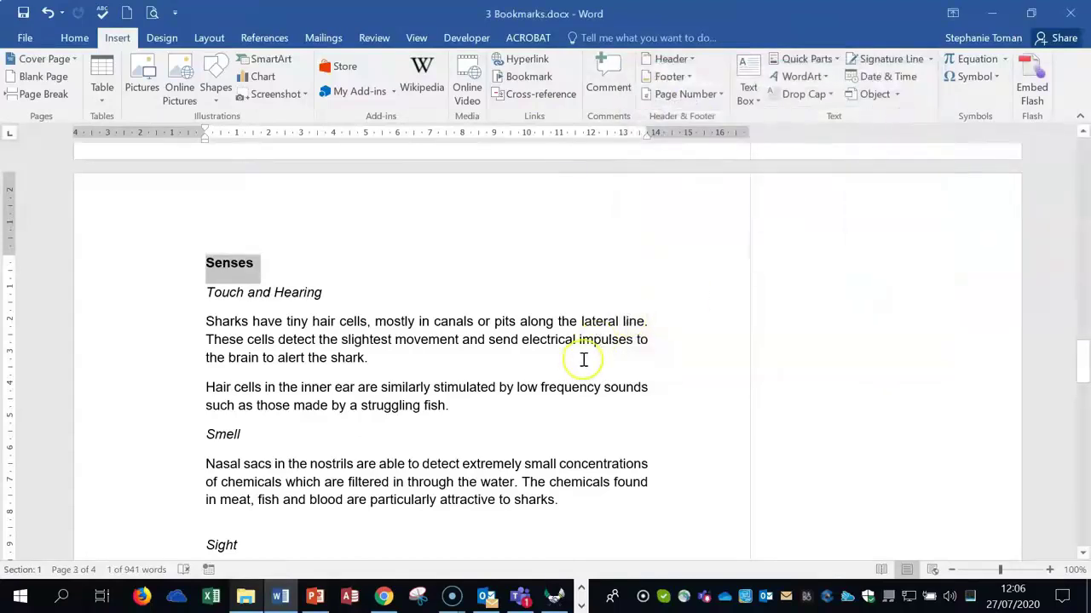
# Select the Conclusion heading and add a bookmark named "Conclusion" to it.
pyautogui.scroll(-10, 584, 358)
pyautogui.scroll(3, 585, 358)
pyautogui.click(197, 332)
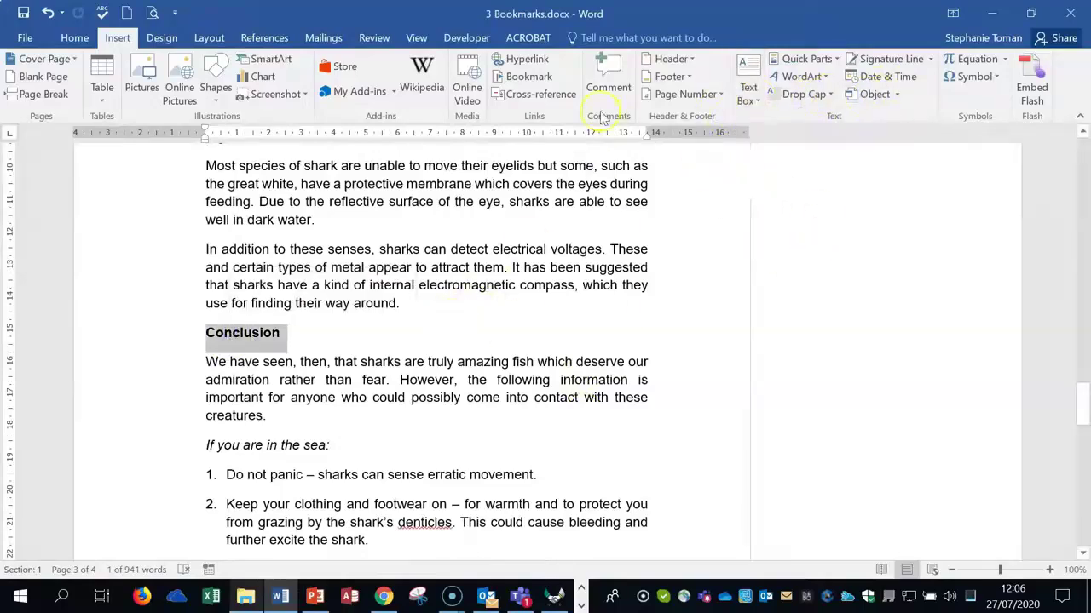
pyautogui.click(529, 79)
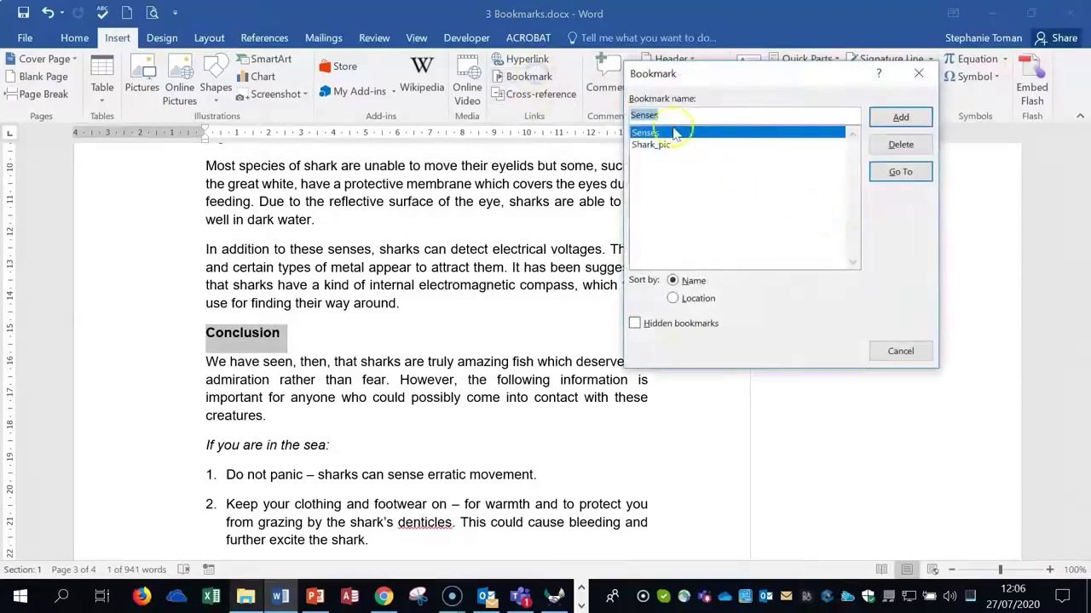
pyautogui.write('Conclusi')
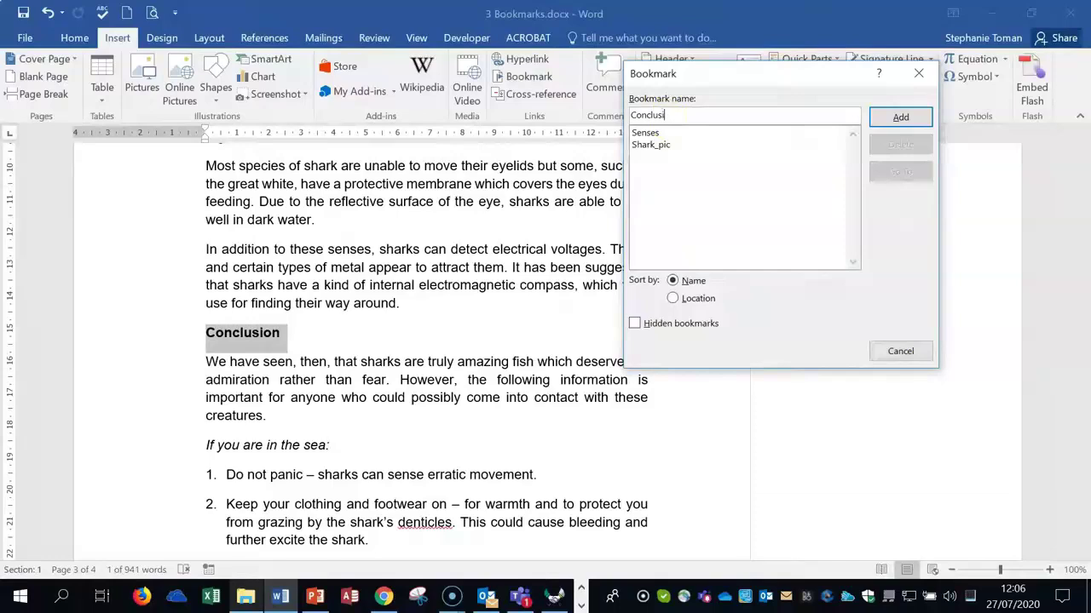
pyautogui.click(900, 117)
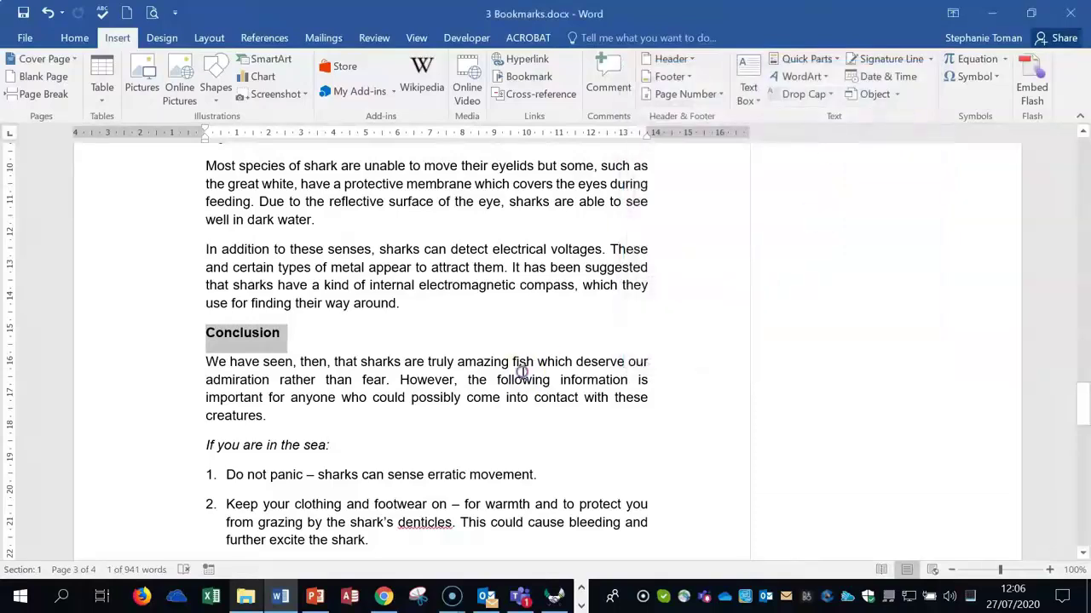
# Return to the first page and place the cursor at the end of the "Body Form" heading.
pyautogui.scroll(10, 519, 370)
pyautogui.scroll(2, 523, 373)
pyautogui.scroll(-3, 523, 372)
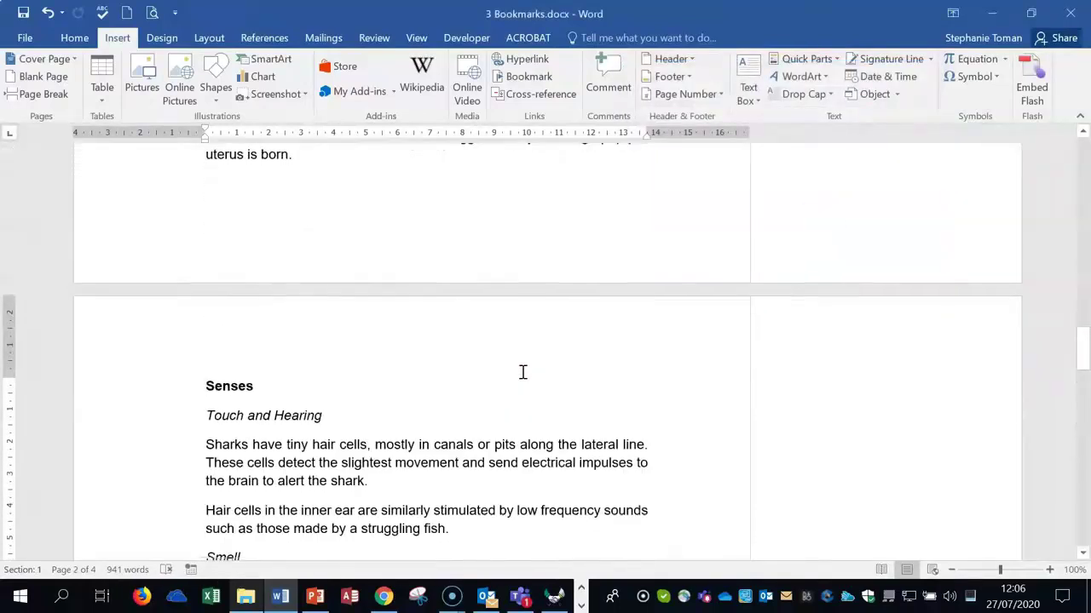
pyautogui.scroll(8, 523, 372)
pyautogui.scroll(12, 522, 371)
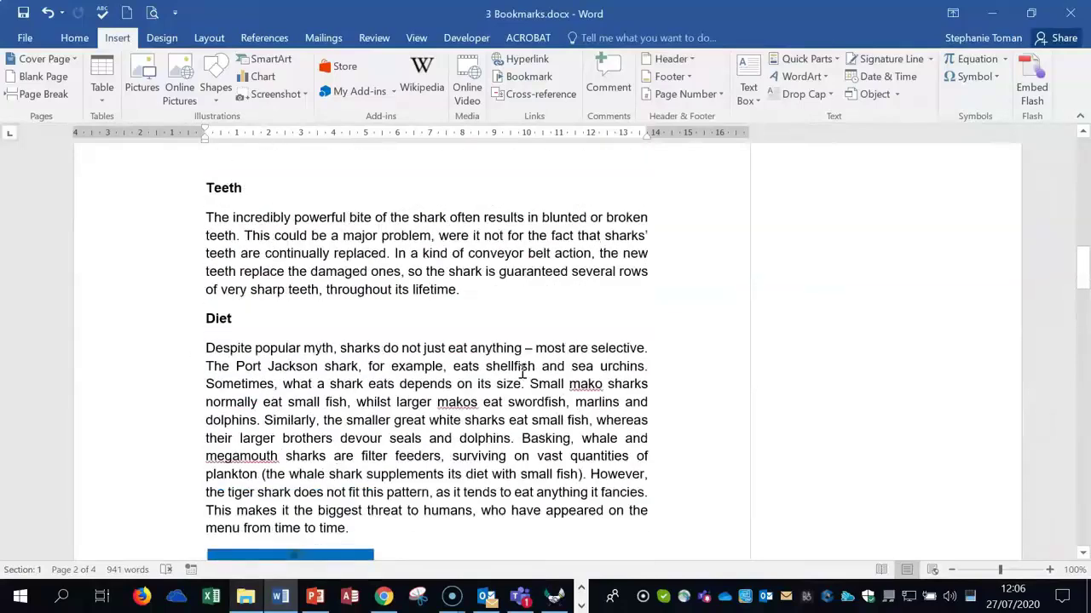
pyautogui.scroll(15, 522, 371)
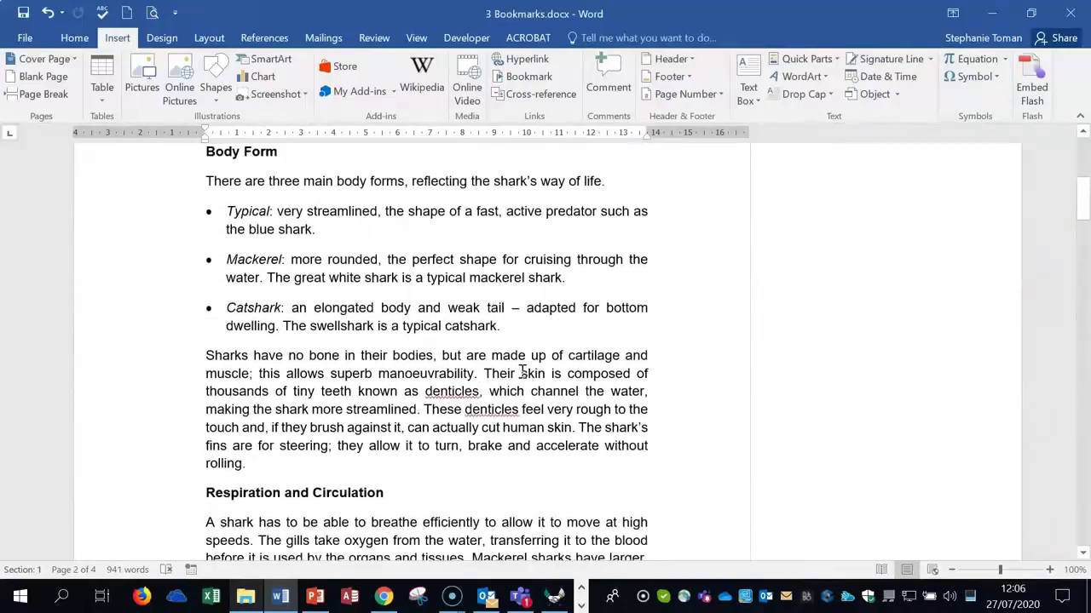
pyautogui.moveTo(204, 440); pyautogui.dragTo(288, 441)
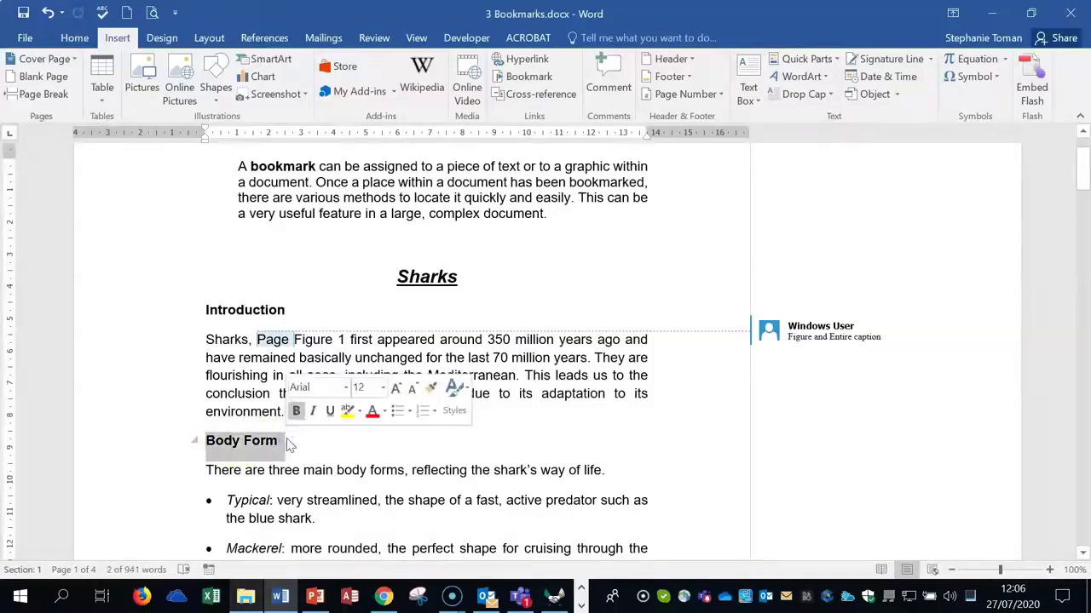
pyautogui.click(691, 451)
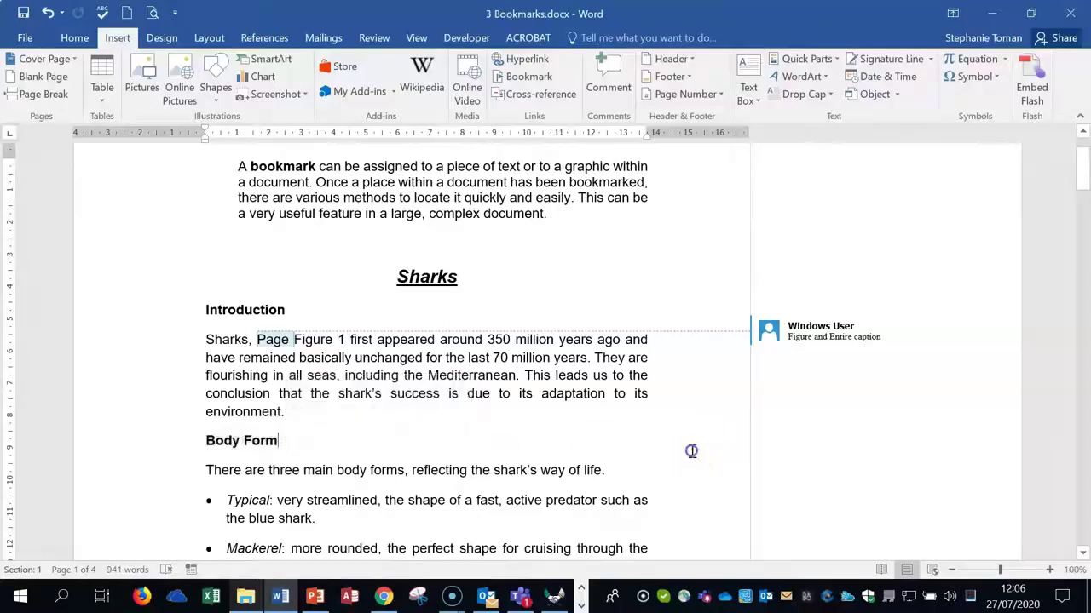
pyautogui.doubleClick(218, 437)
pyautogui.click(498, 440)
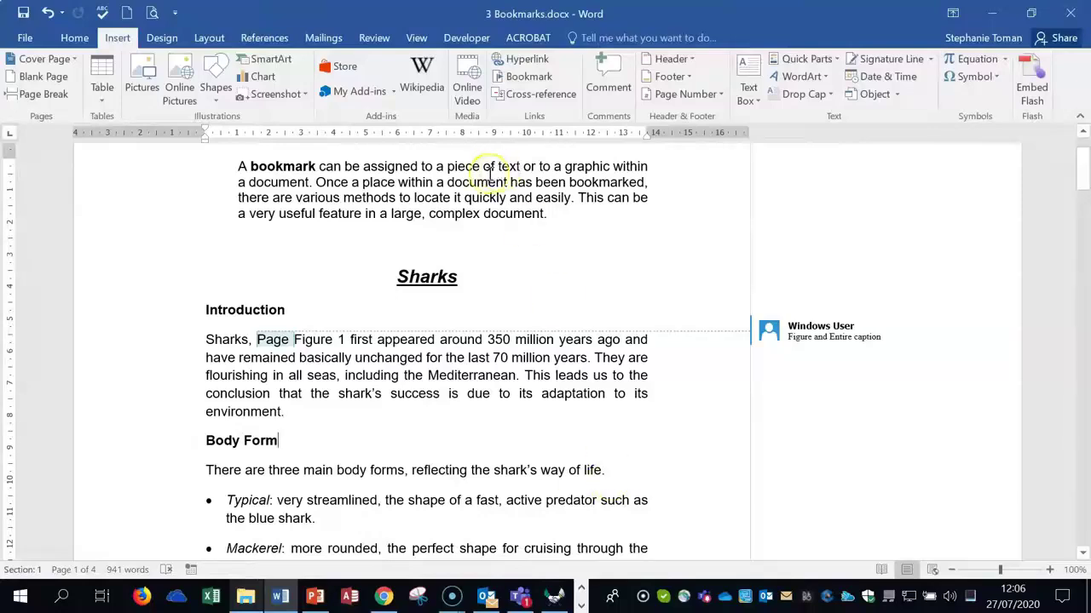
# Test the new bookmarks from the first page by going to "Shark_pic" and "Senses".
pyautogui.click(533, 78)
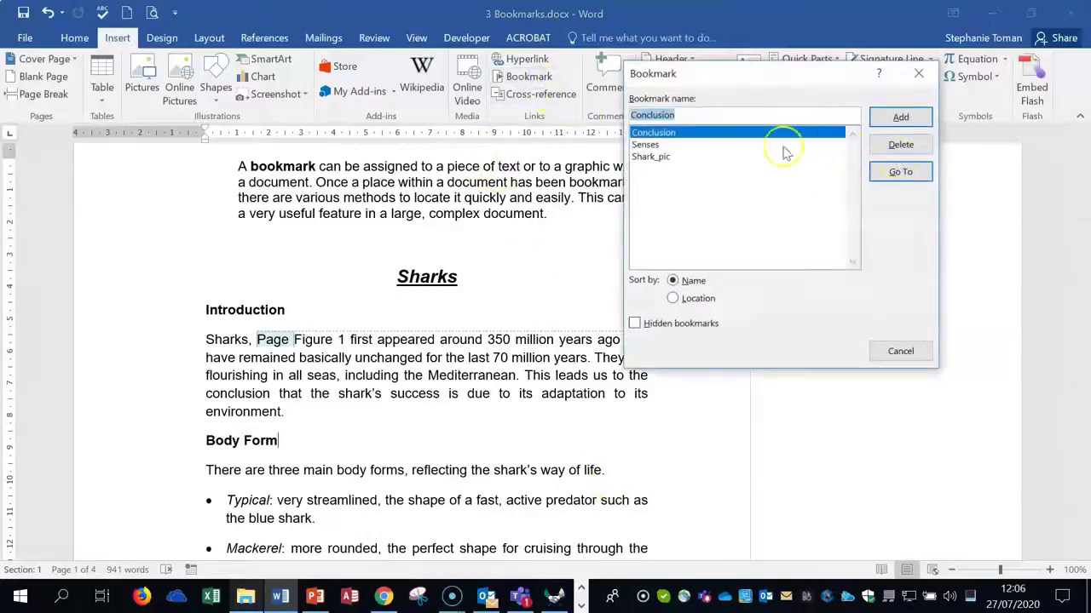
pyautogui.click(678, 157)
pyautogui.click(900, 173)
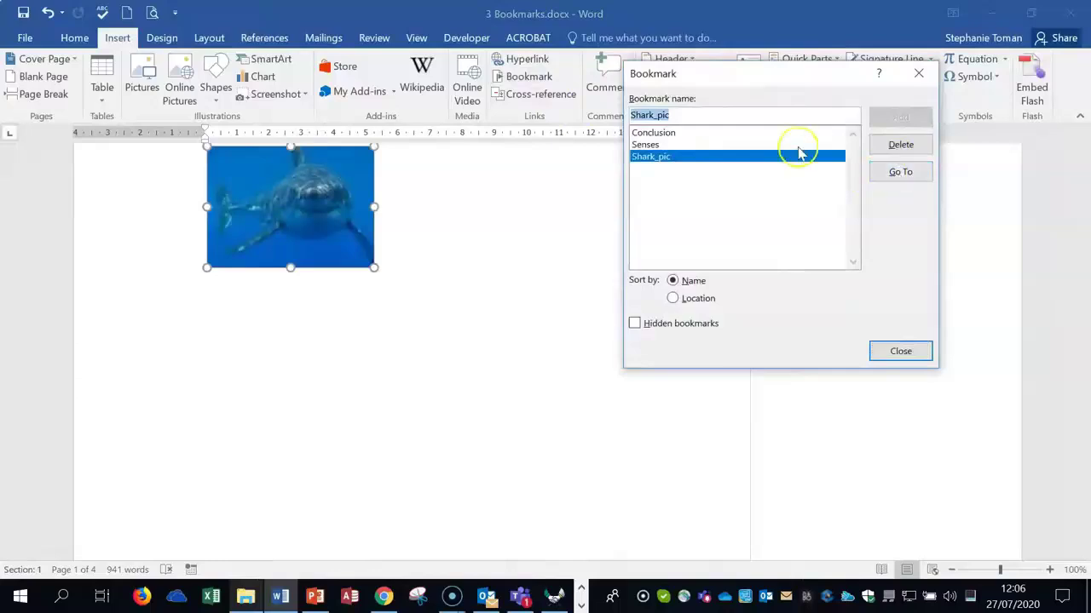
pyautogui.click(652, 145)
pyautogui.click(903, 174)
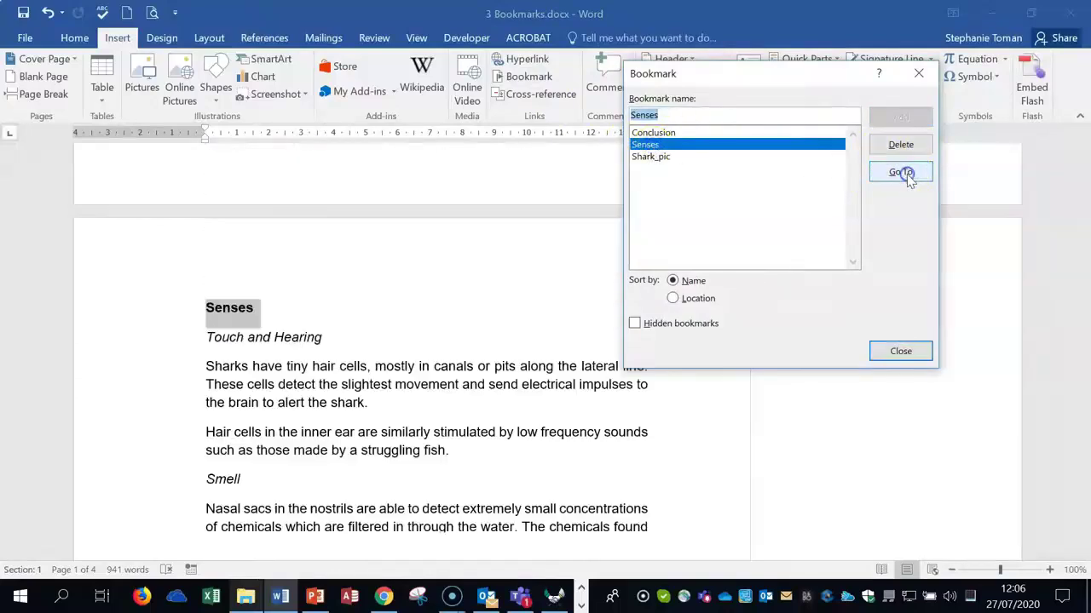
# Delete the "Shark_pic" bookmark, close the bookmark dialog and check the shark picture in the text.
pyautogui.click(653, 158)
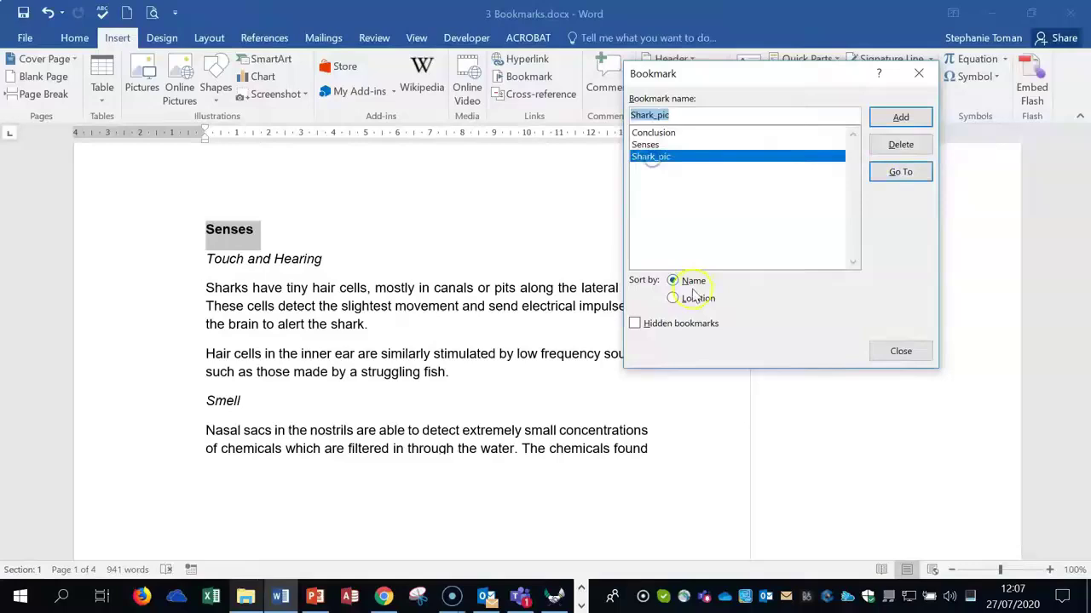
pyautogui.click(901, 145)
pyautogui.click(900, 352)
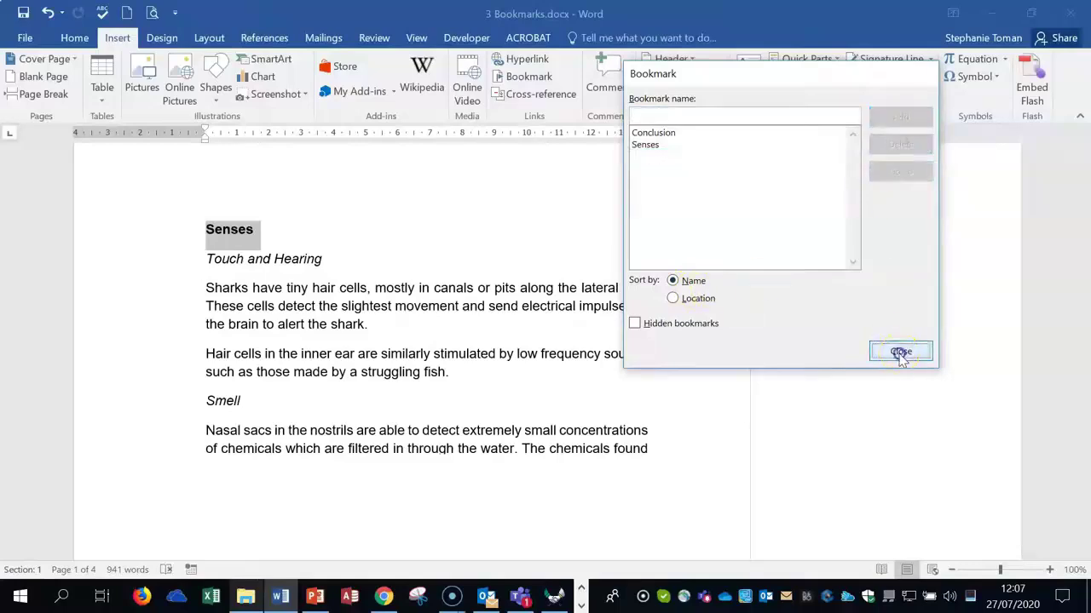
pyautogui.click(717, 315)
pyautogui.scroll(-3, 754, 314)
pyautogui.scroll(8, 757, 315)
pyautogui.scroll(4, 760, 320)
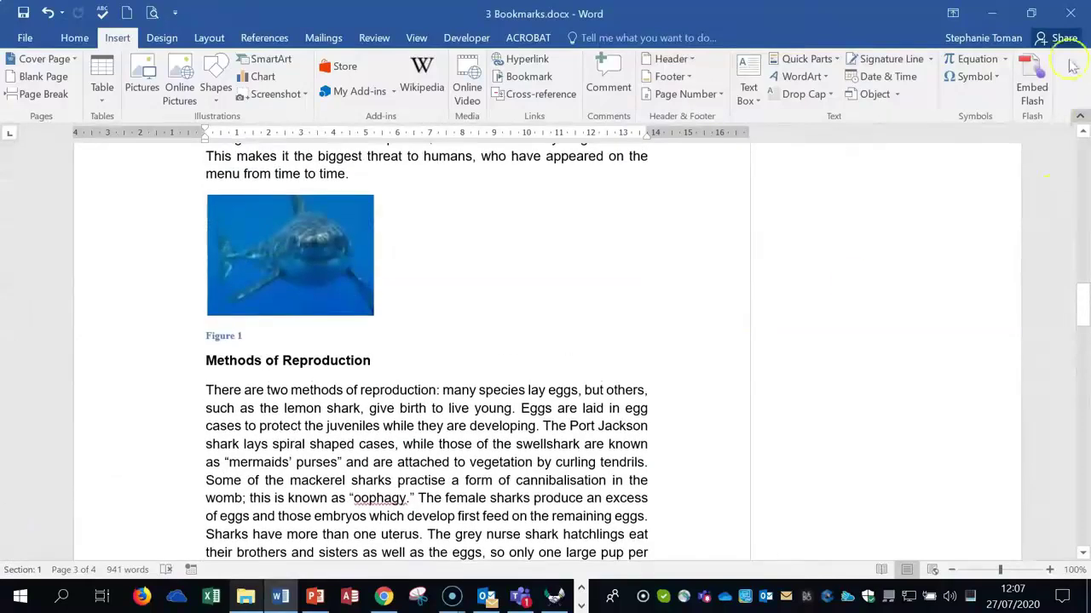
# Close the bookmarks document without saving the changes and open "4 Cross References.docx" from the 6 References folder.
pyautogui.click(1071, 13)
pyautogui.click(530, 334)
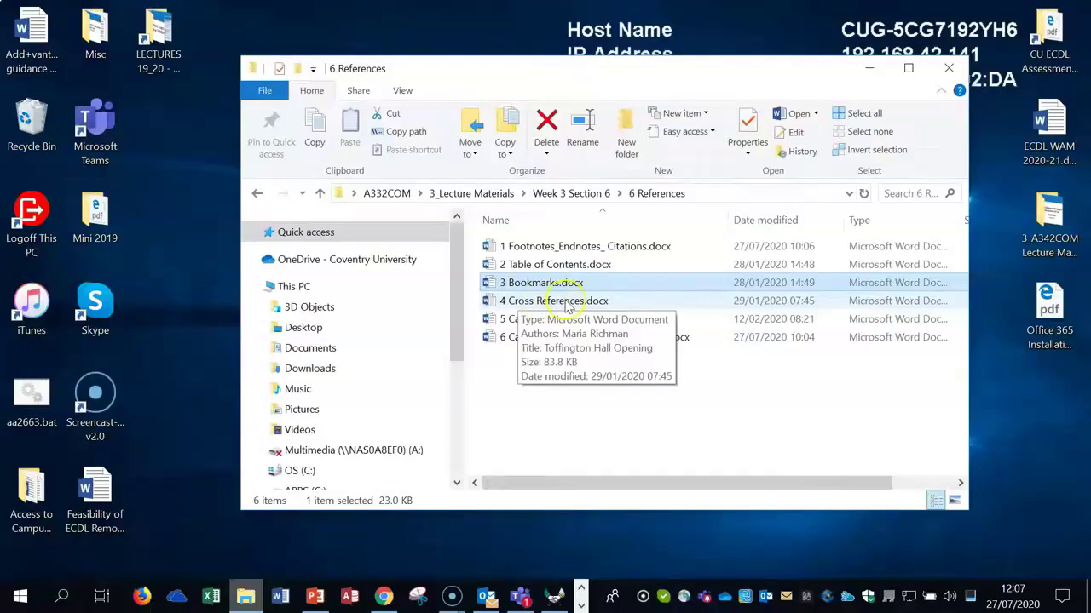
pyautogui.click(568, 303)
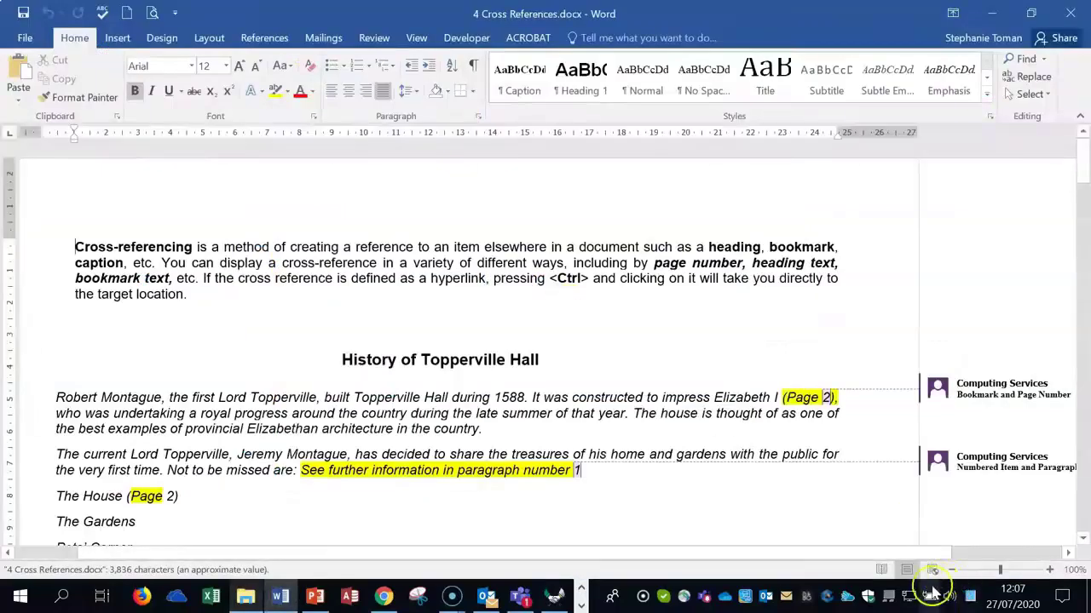
# Examine the document's existing bookmarks in the bookmark list and close it without changes.
pyautogui.click(952, 569)
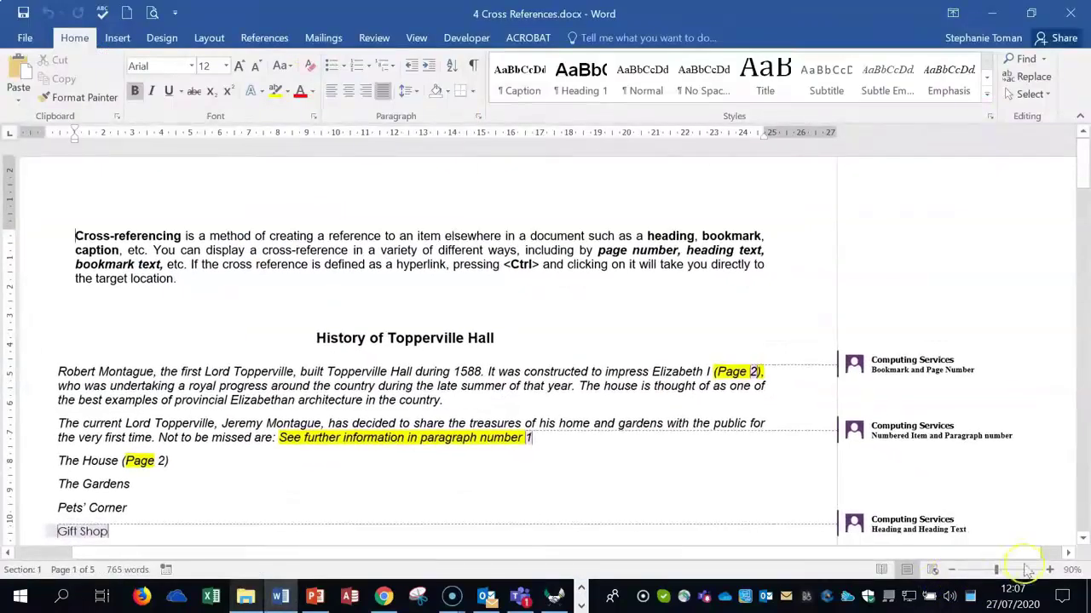
pyautogui.click(755, 371)
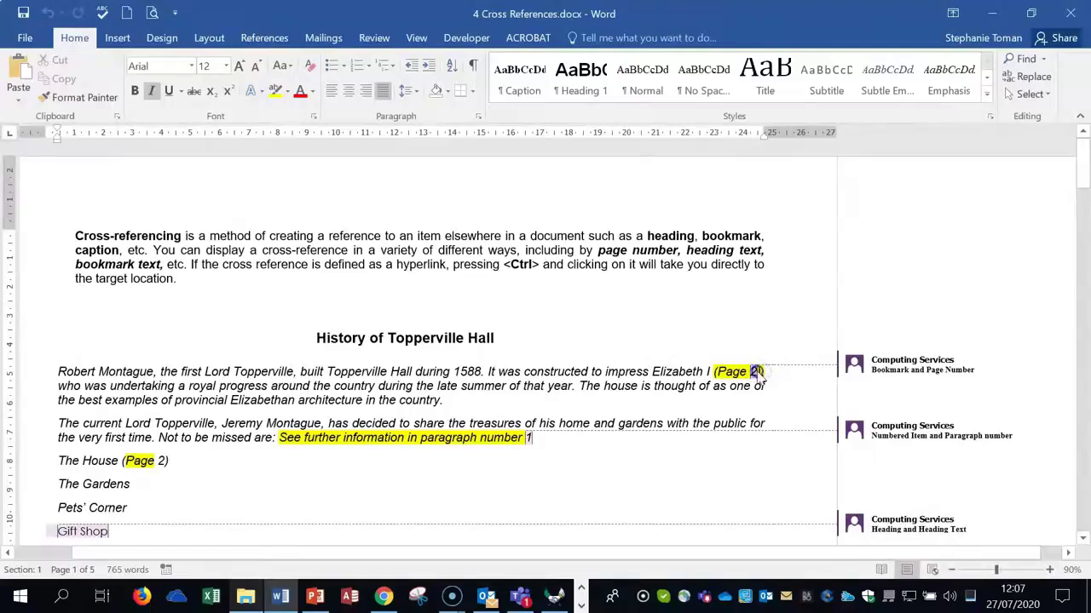
pyautogui.doubleClick(755, 372)
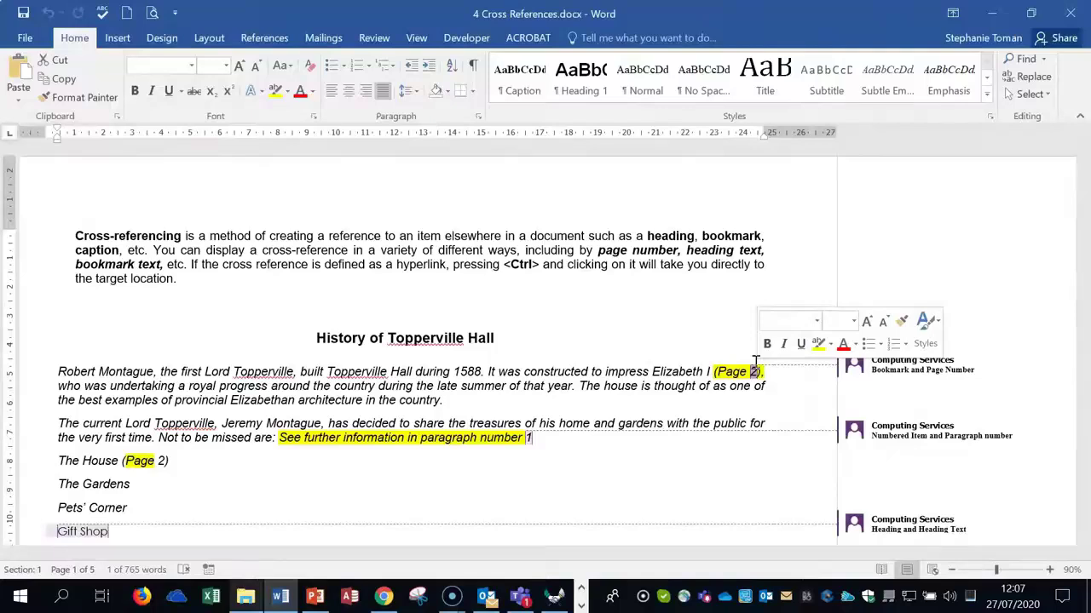
pyautogui.click(119, 38)
pyautogui.click(528, 76)
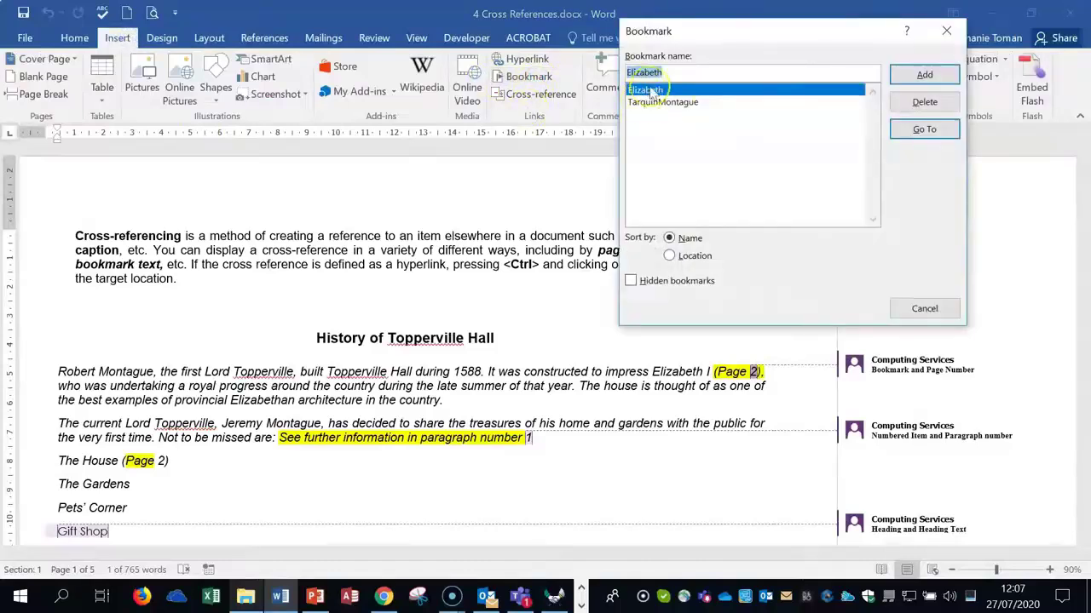
pyautogui.click(945, 31)
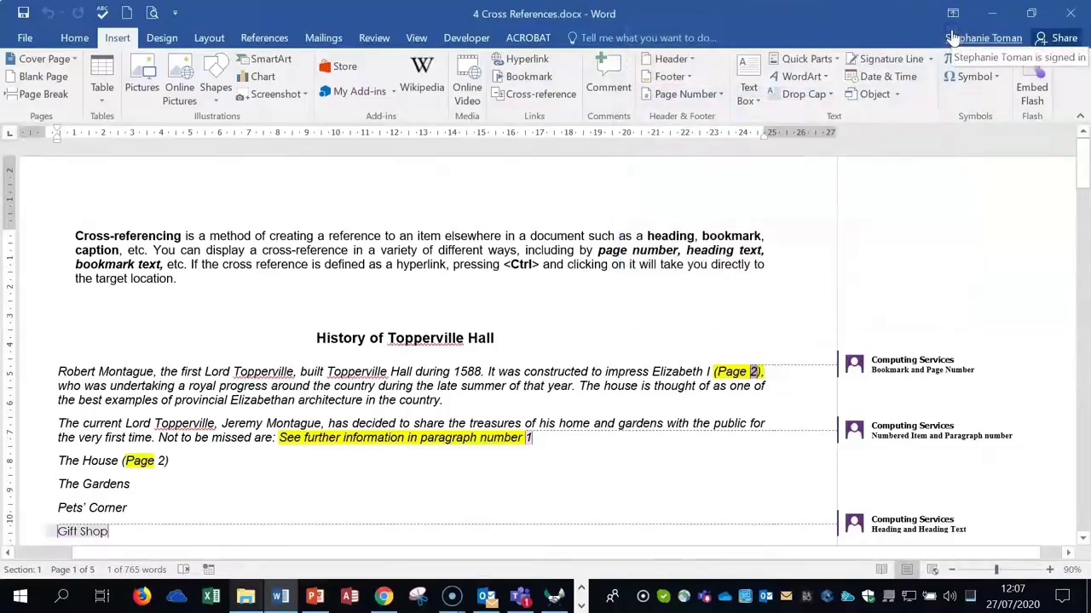
# Delete the page number after "Page" in the brackets following "Elizabeth I" in the first history paragraph.
pyautogui.click(753, 373)
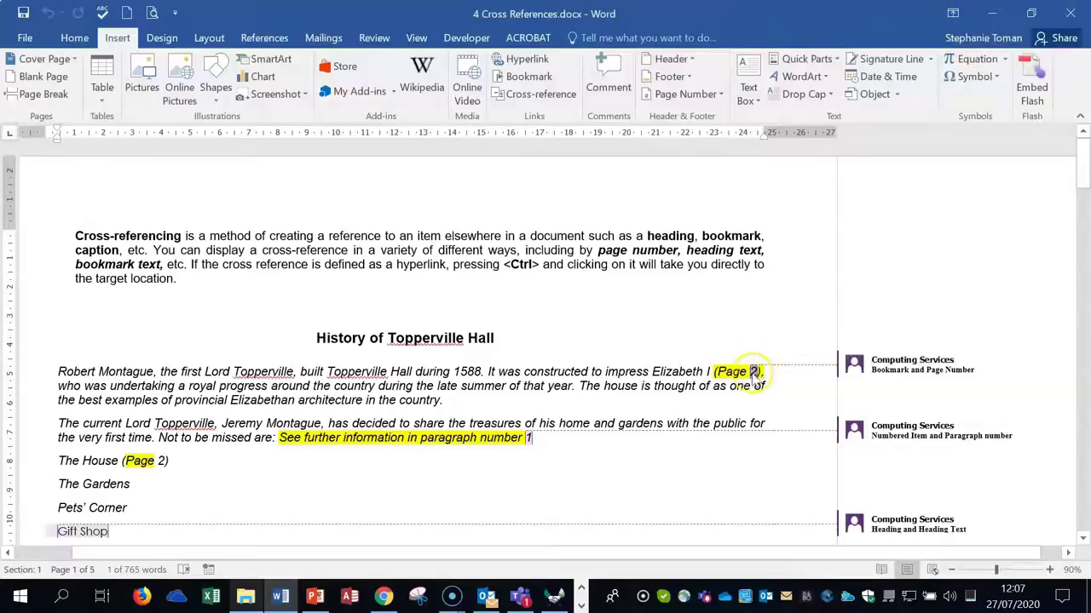
pyautogui.moveTo(754, 376)
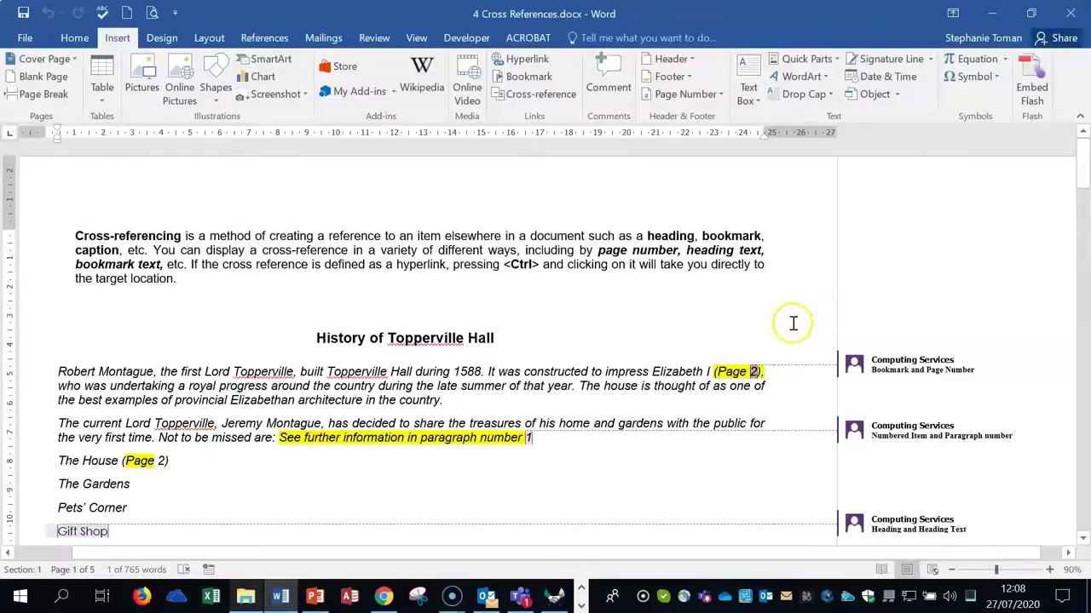
pyautogui.click(753, 372)
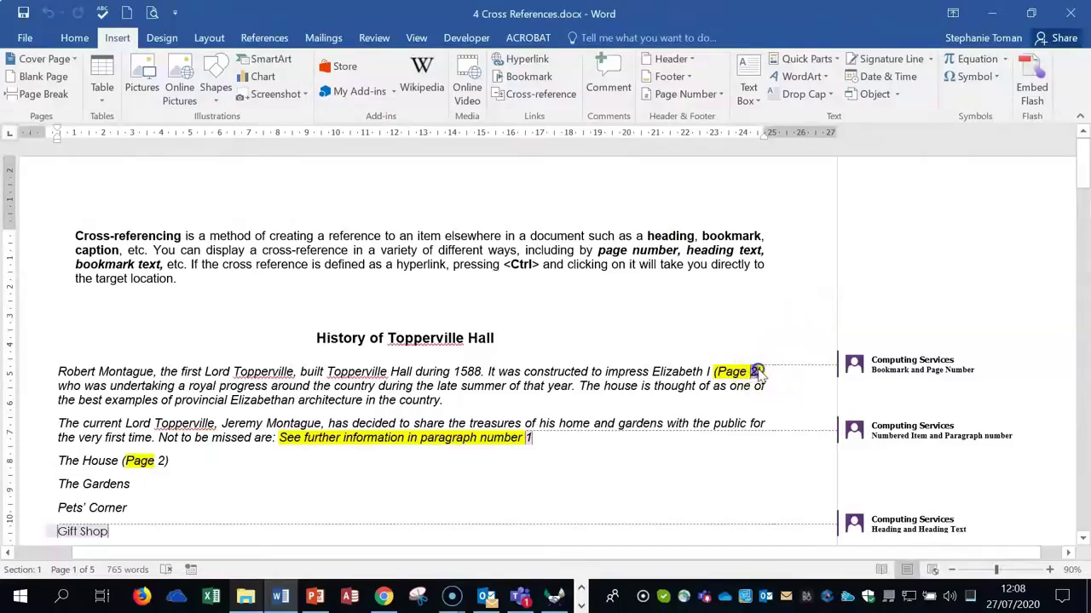
pyautogui.doubleClick(755, 372)
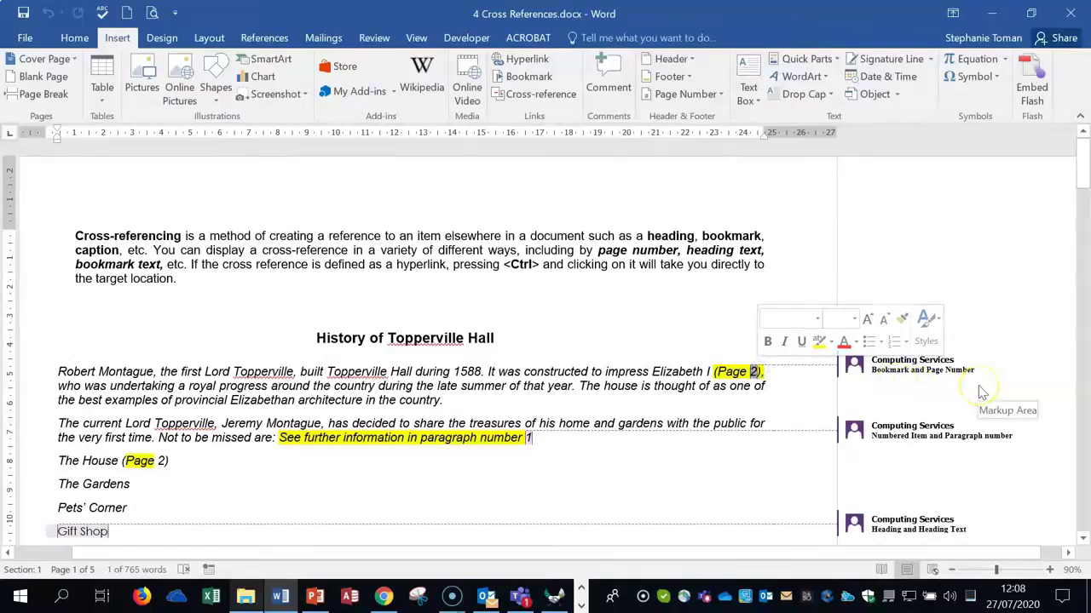
pyautogui.press('Delete')
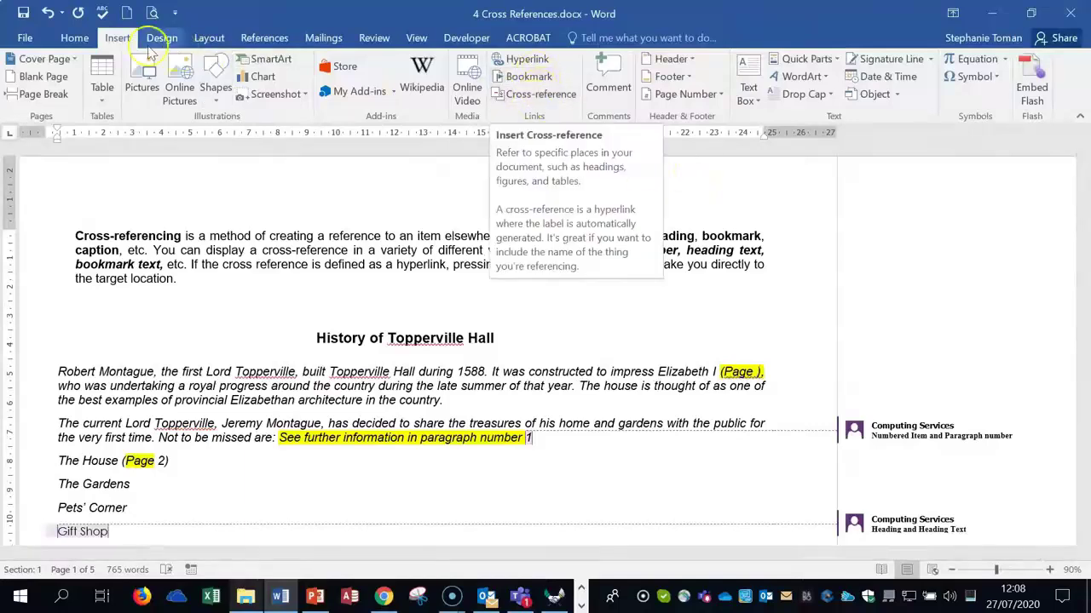
# Insert a cross-reference to the page number of the "Elizabeth" bookmark after "Page" in the first history paragraph and close the dialog.
pyautogui.click(539, 97)
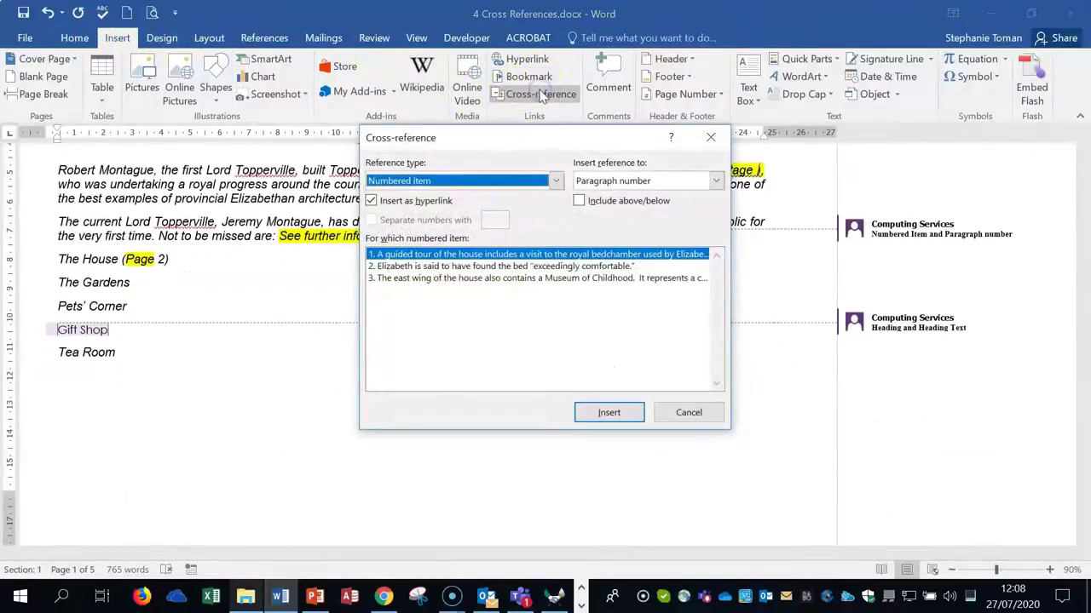
pyautogui.moveTo(561, 146); pyautogui.dragTo(658, 230)
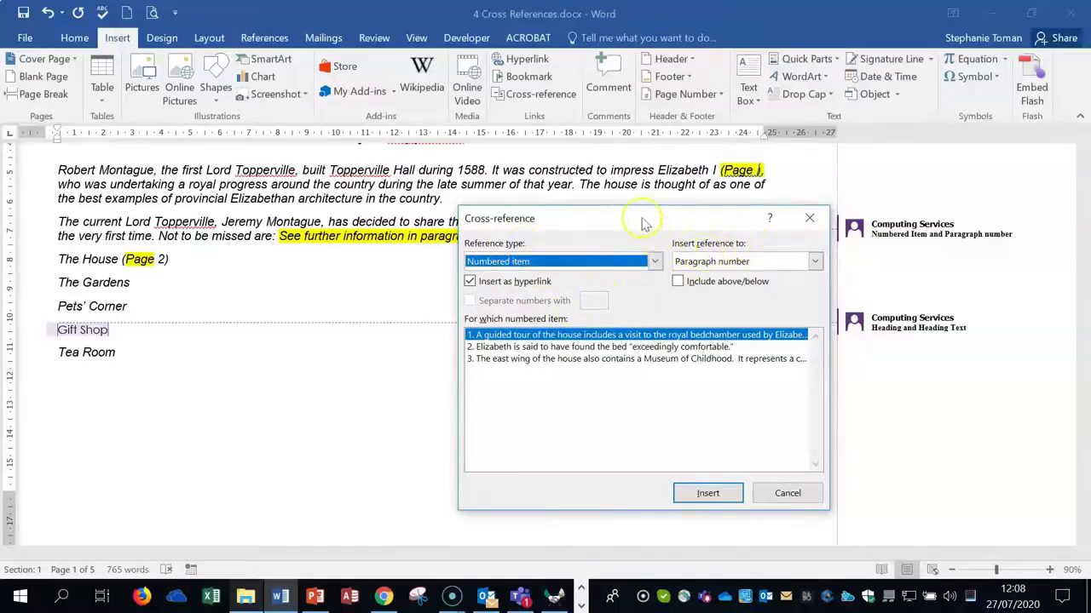
pyautogui.click(654, 261)
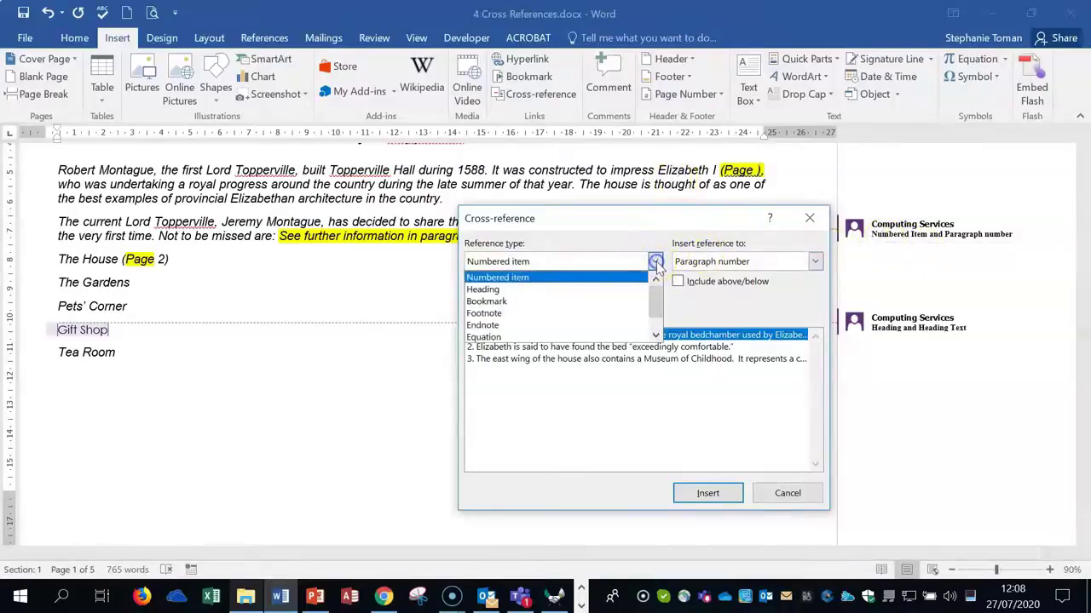
pyautogui.click(556, 303)
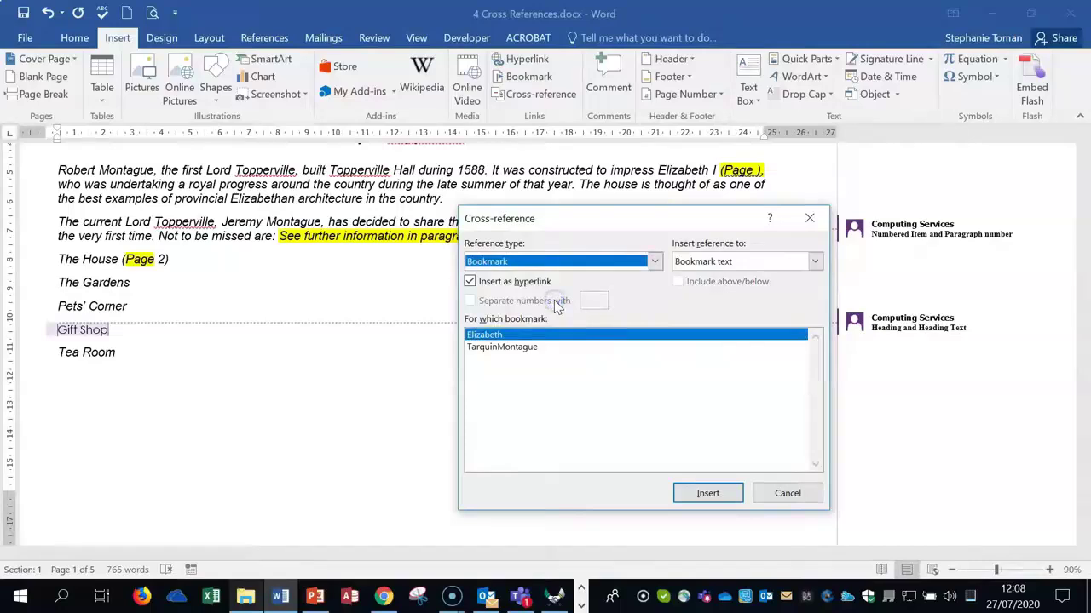
pyautogui.click(816, 262)
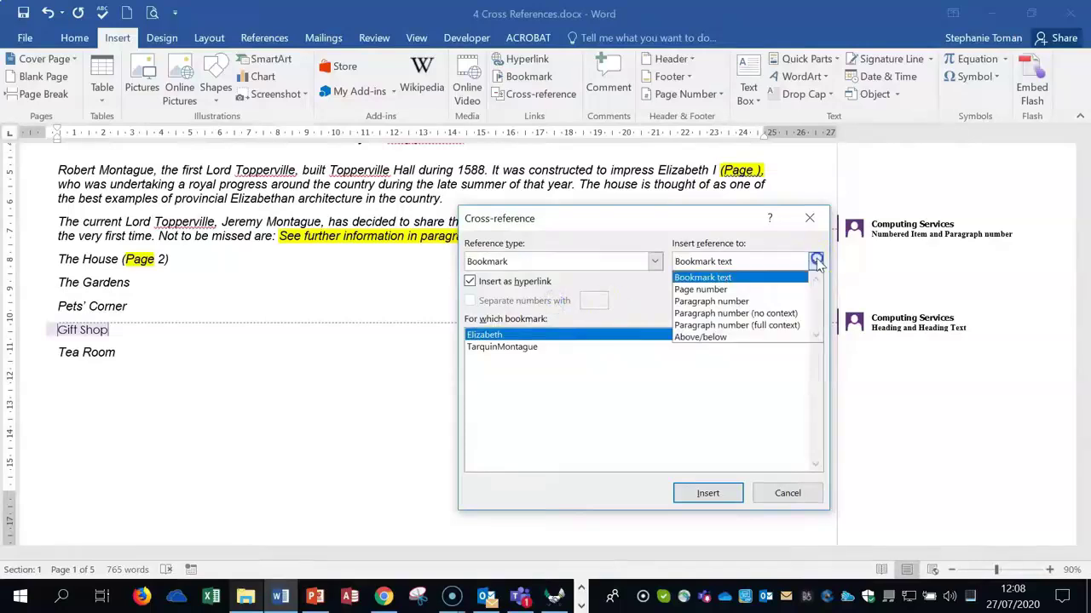
pyautogui.click(753, 292)
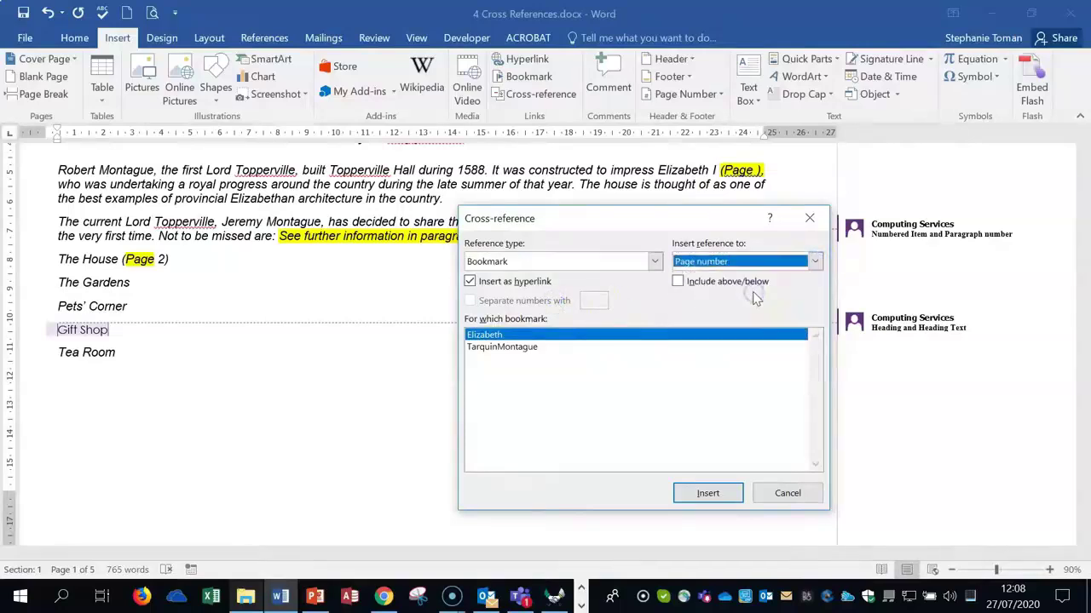
pyautogui.click(486, 337)
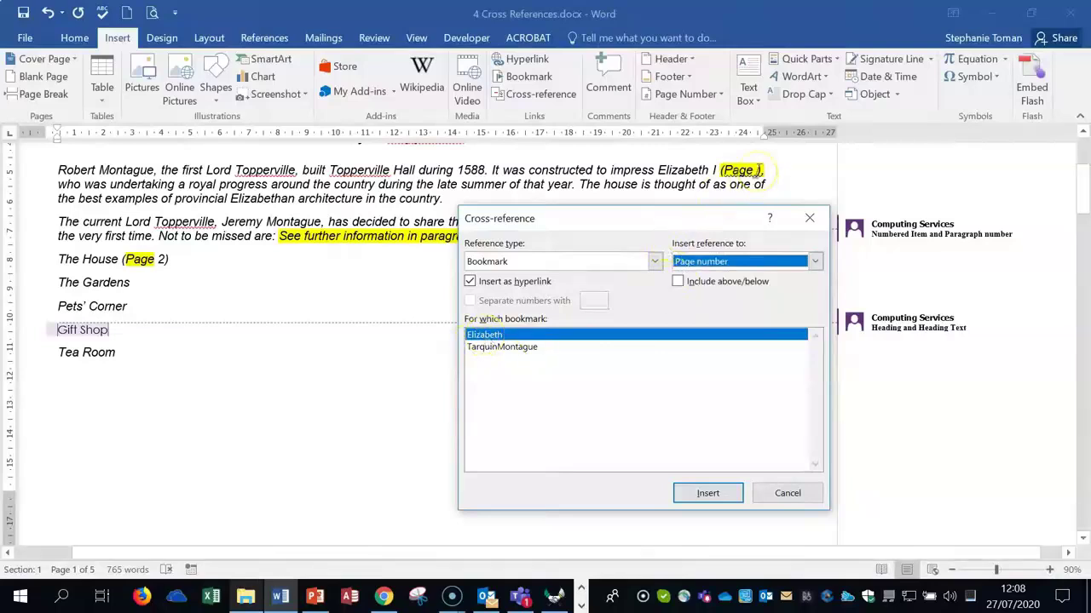
pyautogui.click(705, 497)
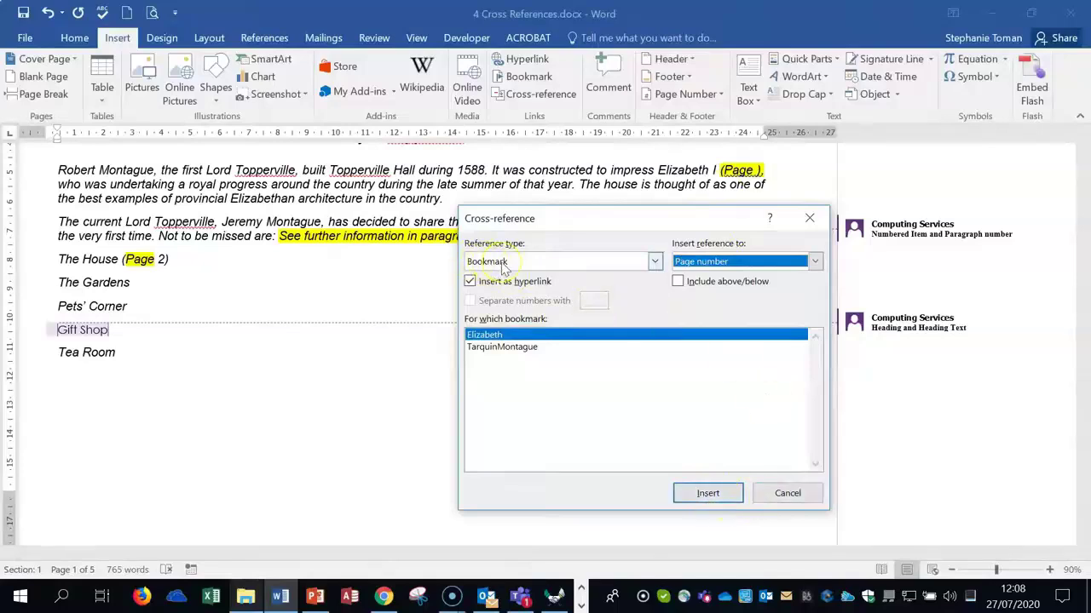
pyautogui.click(702, 262)
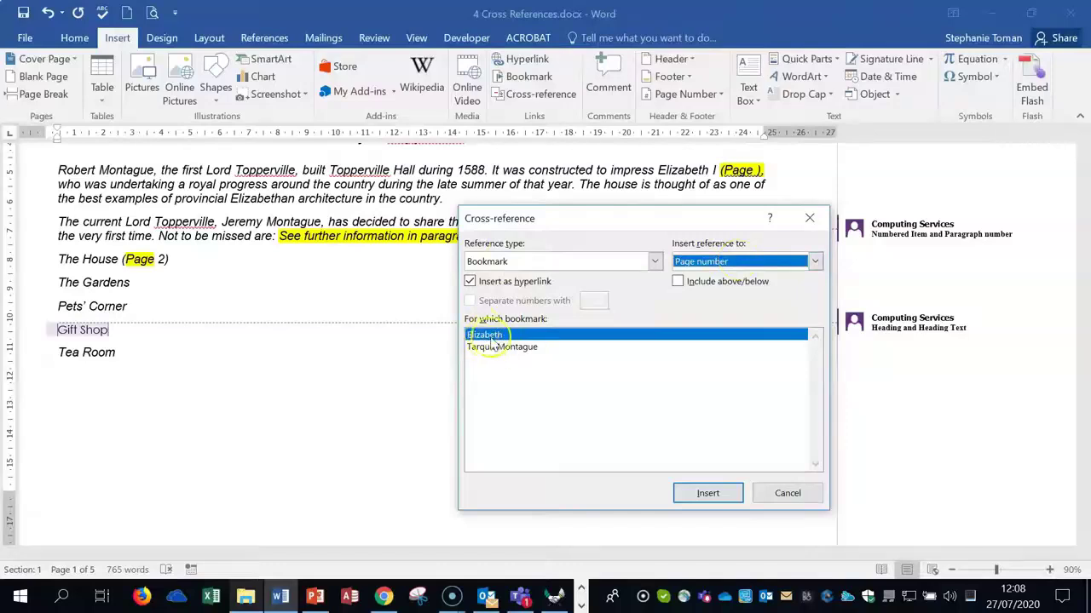
pyautogui.click(708, 494)
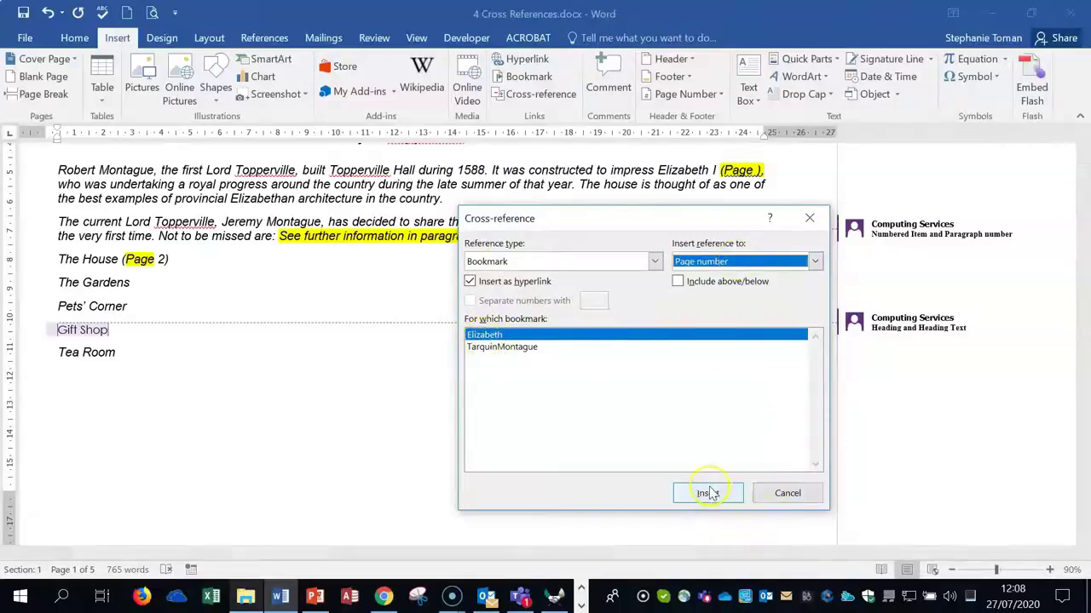
pyautogui.click(788, 494)
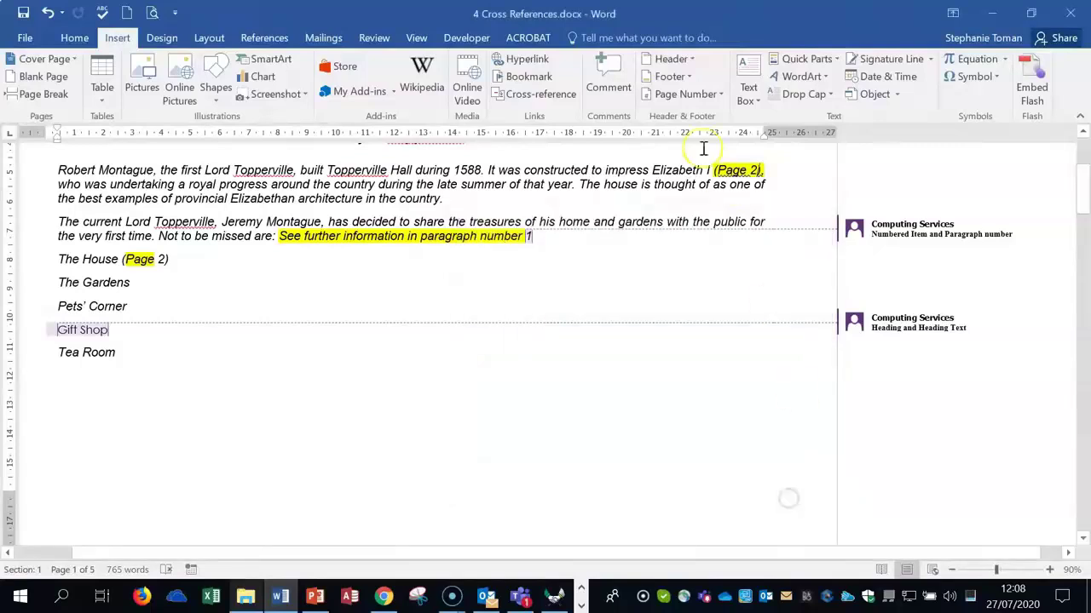
# Follow the new page cross-reference, check the sentence about Elizabeth under "The House" and return to the first page.
pyautogui.keyDown('ctrl'); pyautogui.click(755, 164); pyautogui.keyUp('ctrl')
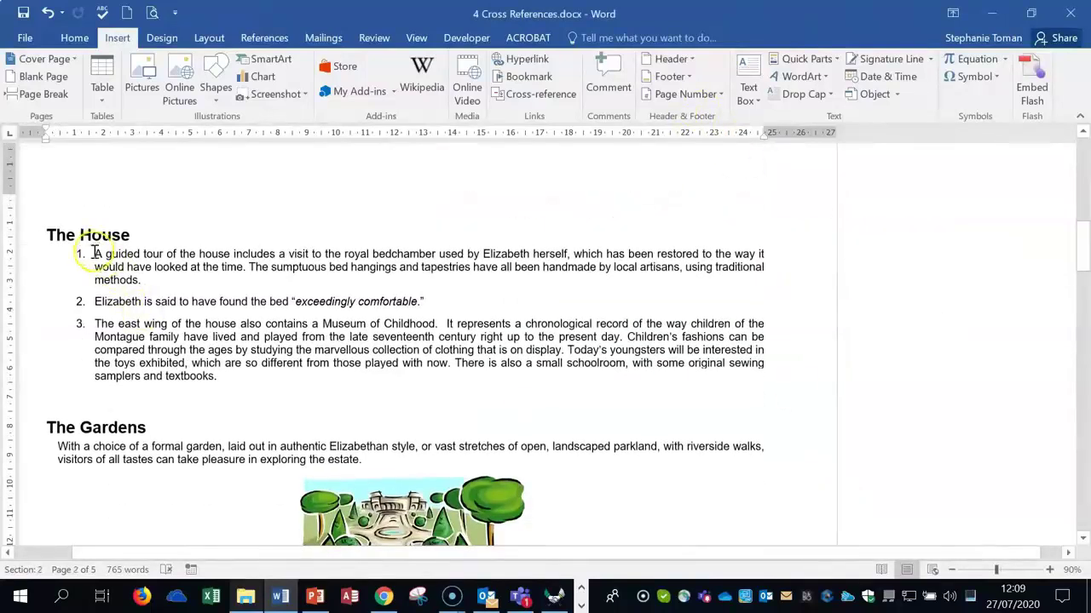
pyautogui.moveTo(94, 302); pyautogui.dragTo(402, 296)
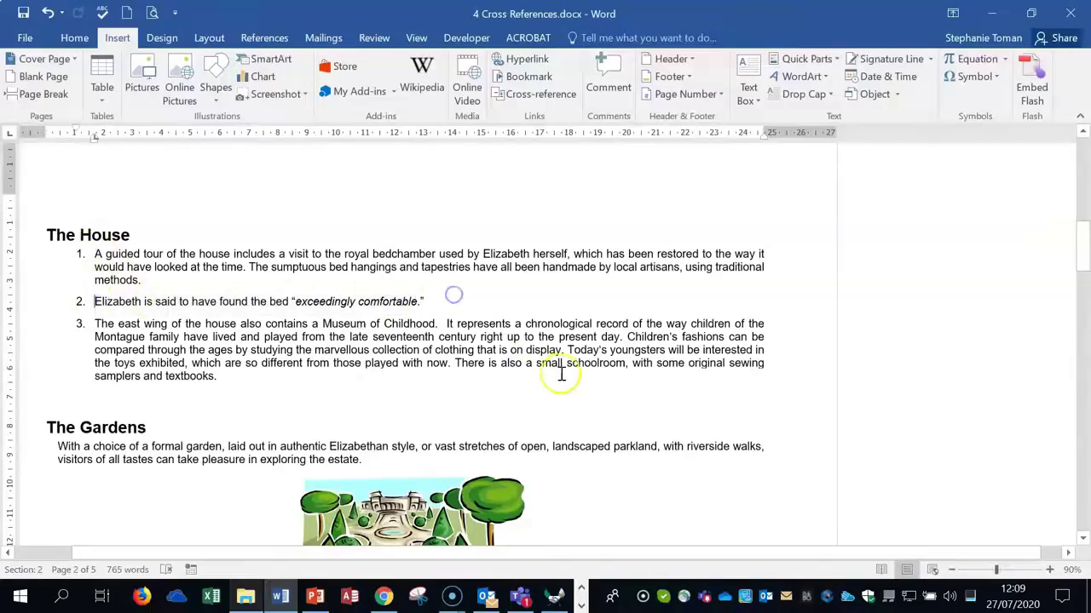
pyautogui.hotkey('alt', 'Left')
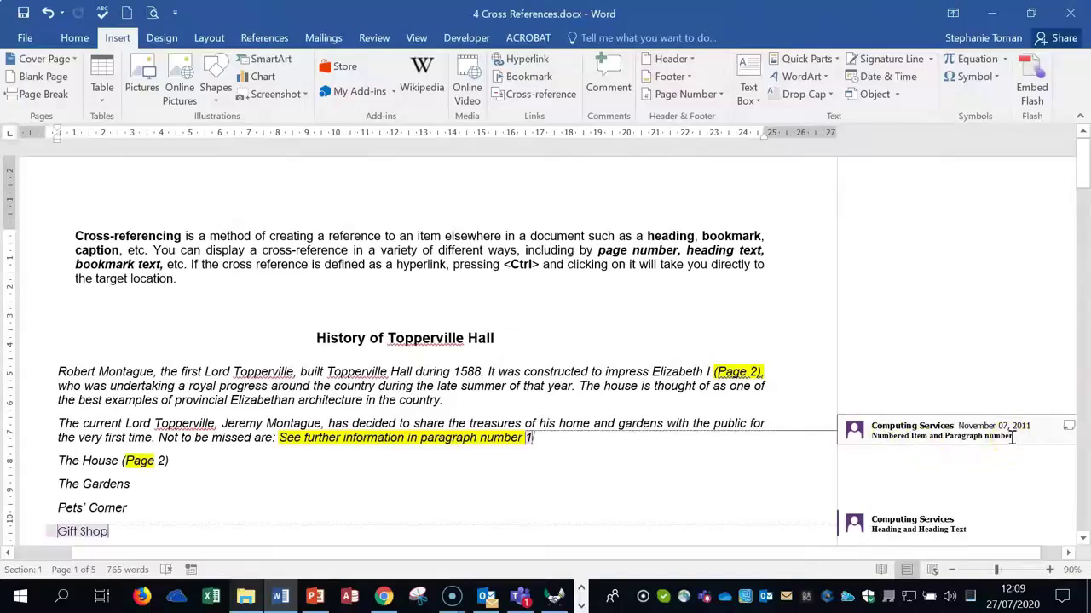
# Replace the number after "See further information in paragraph number" with a paragraph-number cross-reference to the second numbered item, "Elizabeth is said to have found the bed".
pyautogui.click(528, 437)
pyautogui.press('Delete')
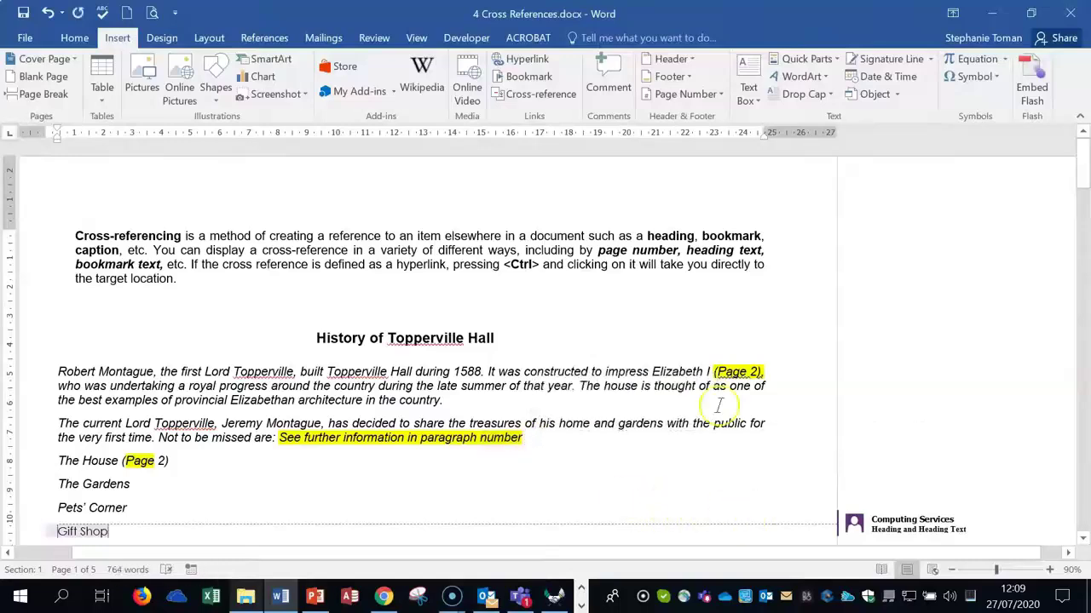
pyautogui.click(521, 94)
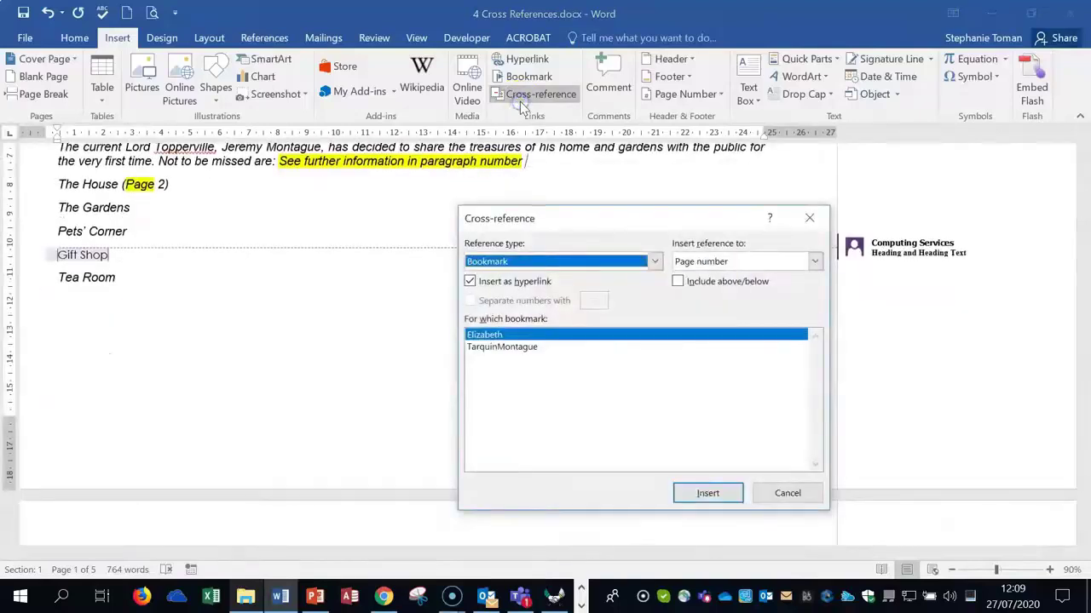
pyautogui.click(654, 262)
pyautogui.click(657, 312)
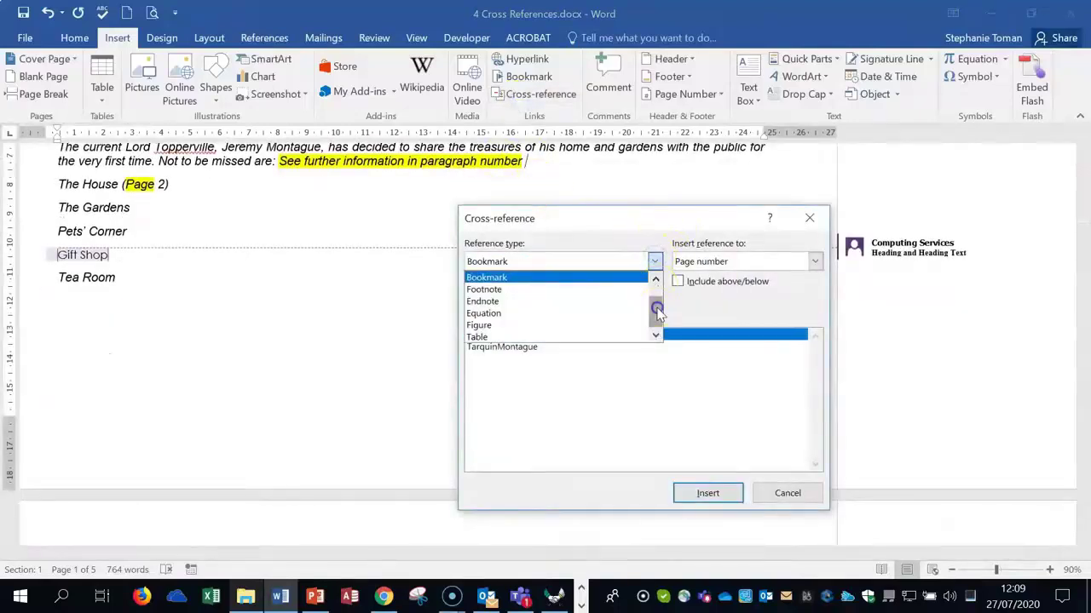
pyautogui.moveTo(658, 312); pyautogui.dragTo(658, 305)
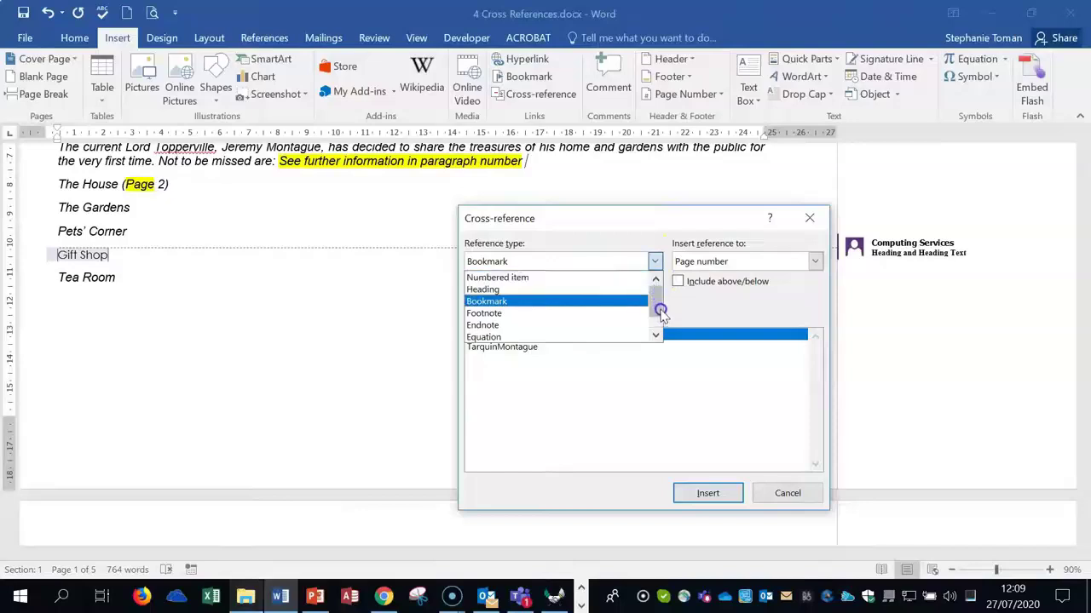
pyautogui.click(528, 278)
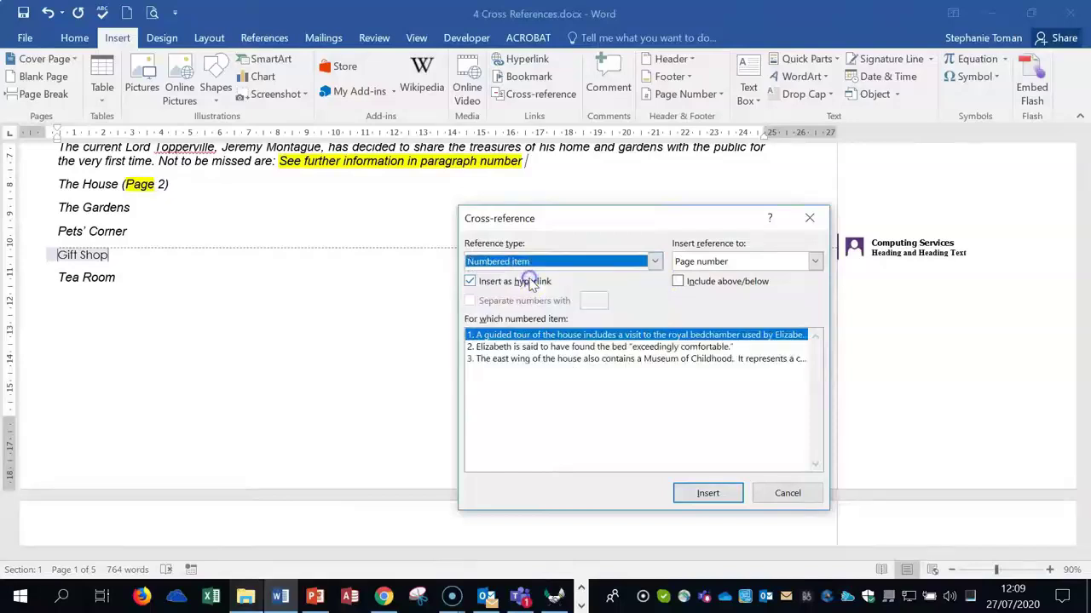
pyautogui.click(513, 348)
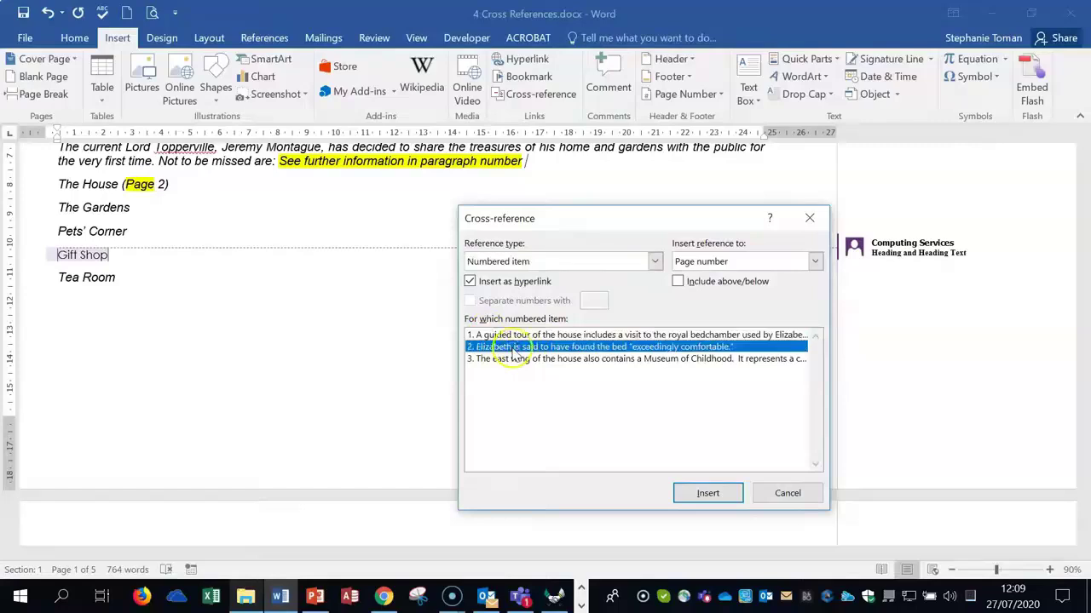
pyautogui.click(816, 262)
pyautogui.click(730, 287)
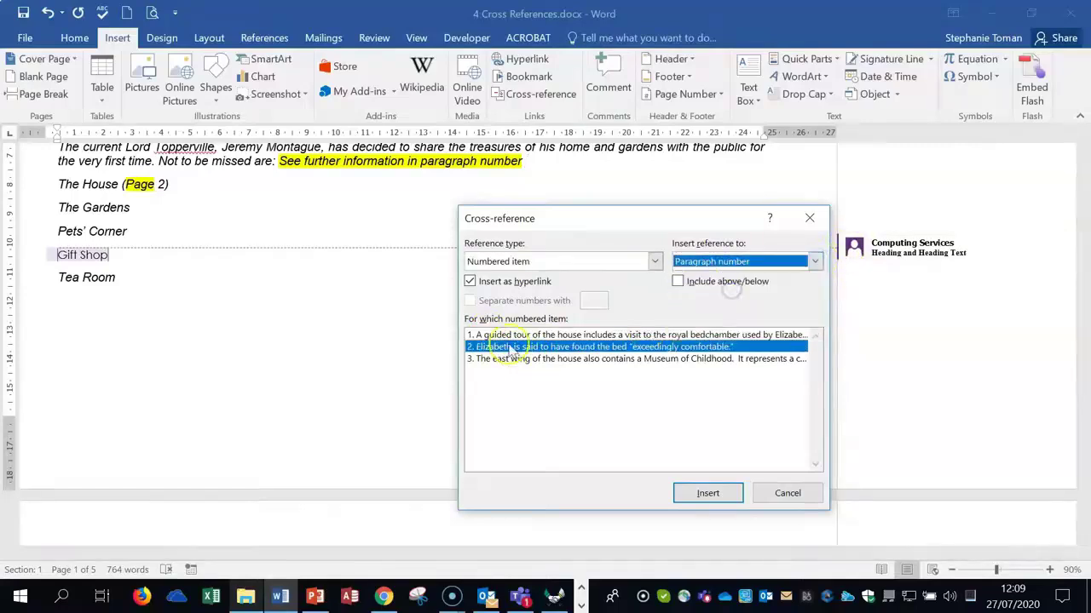
pyautogui.click(708, 493)
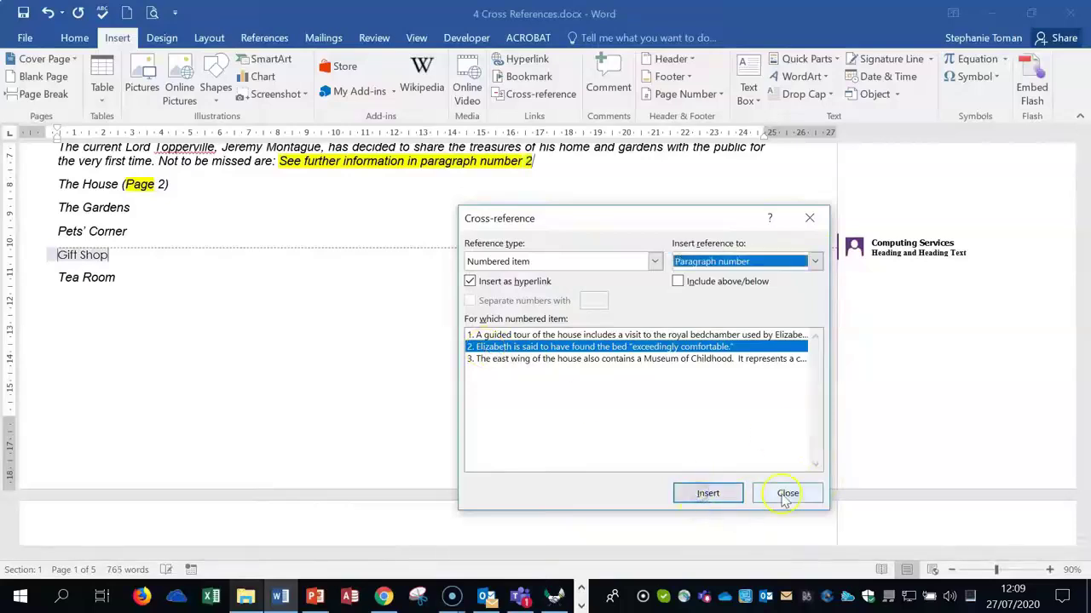
pyautogui.click(785, 495)
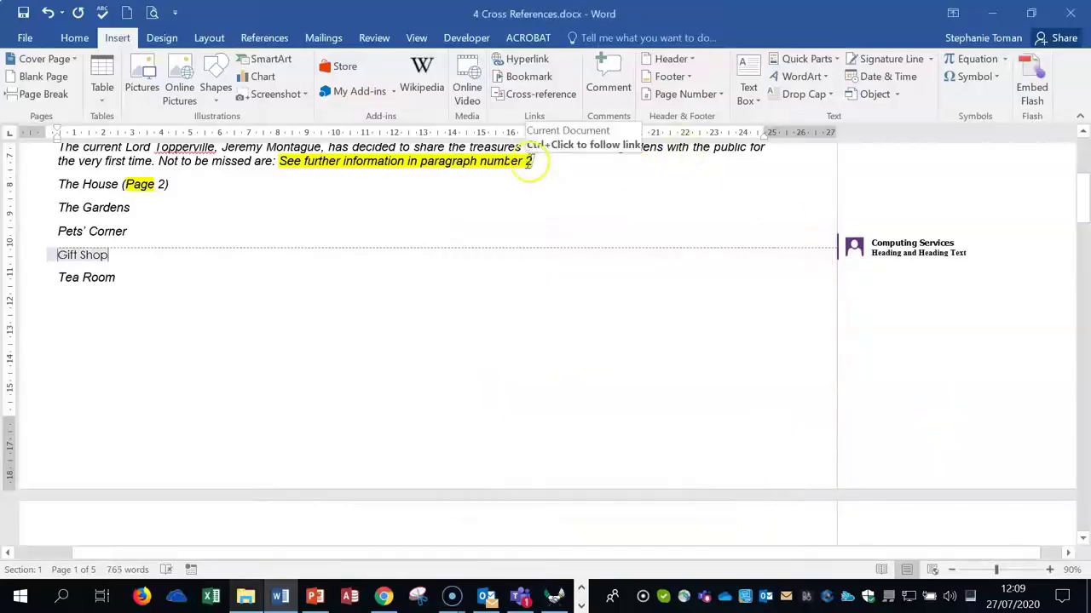
# Follow the paragraph-number cross-reference to the numbered list under "The House" and return to the history section on the first page.
pyautogui.keyDown('ctrl'); pyautogui.click(530, 162); pyautogui.keyUp('ctrl')
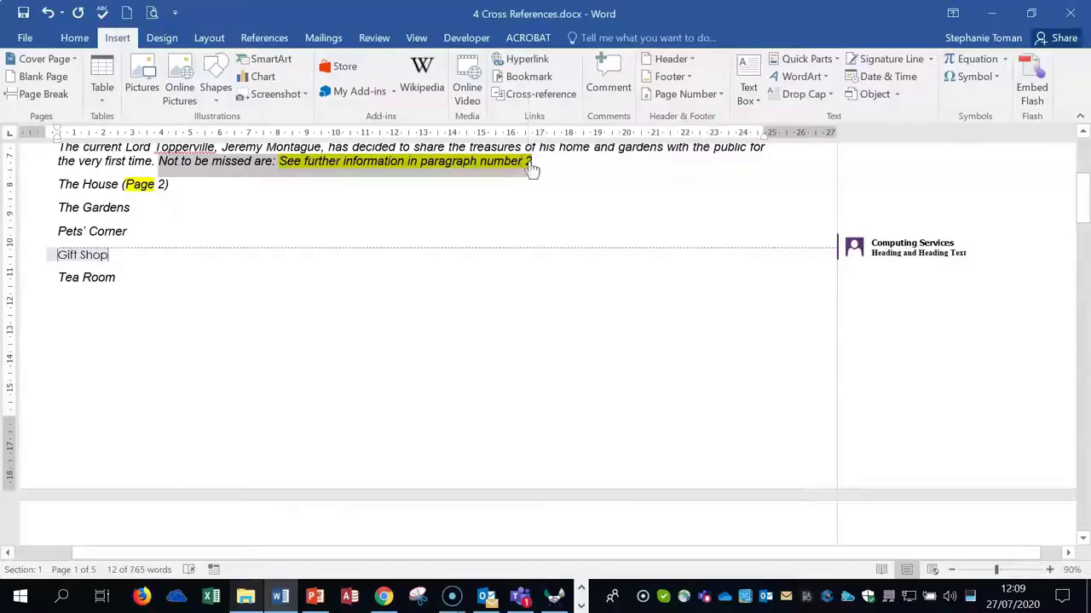
pyautogui.click(529, 162)
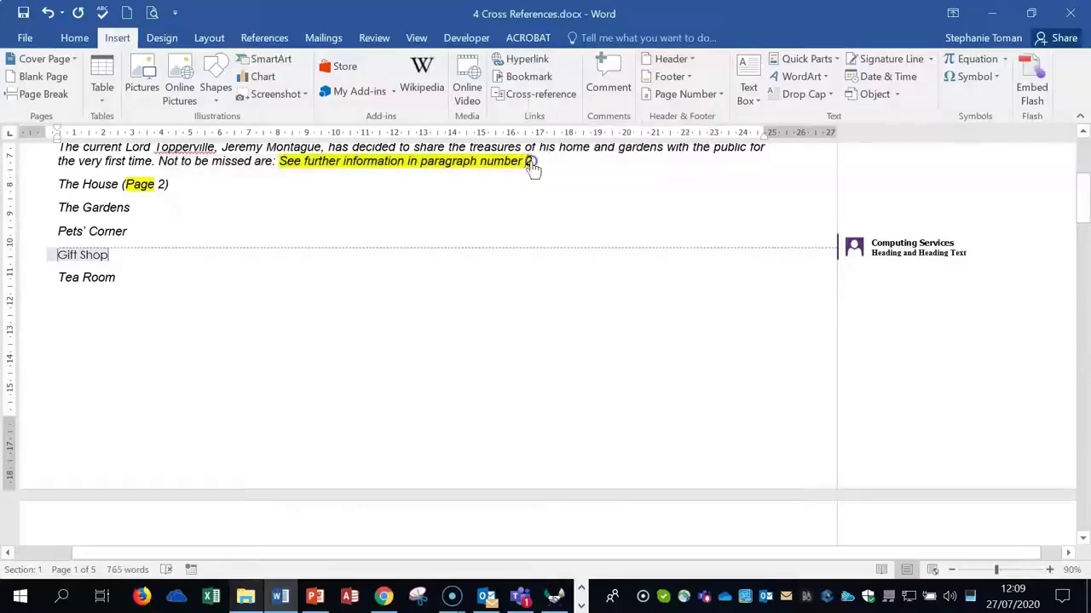
pyautogui.doubleClick(530, 162)
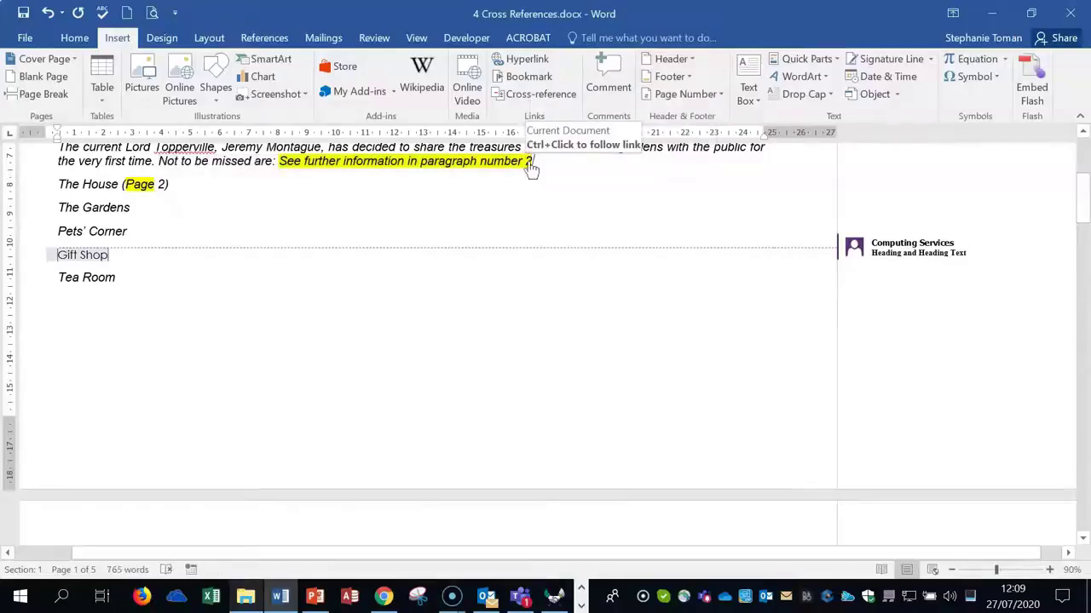
pyautogui.keyDown('ctrl'); pyautogui.click(529, 166); pyautogui.keyUp('ctrl')
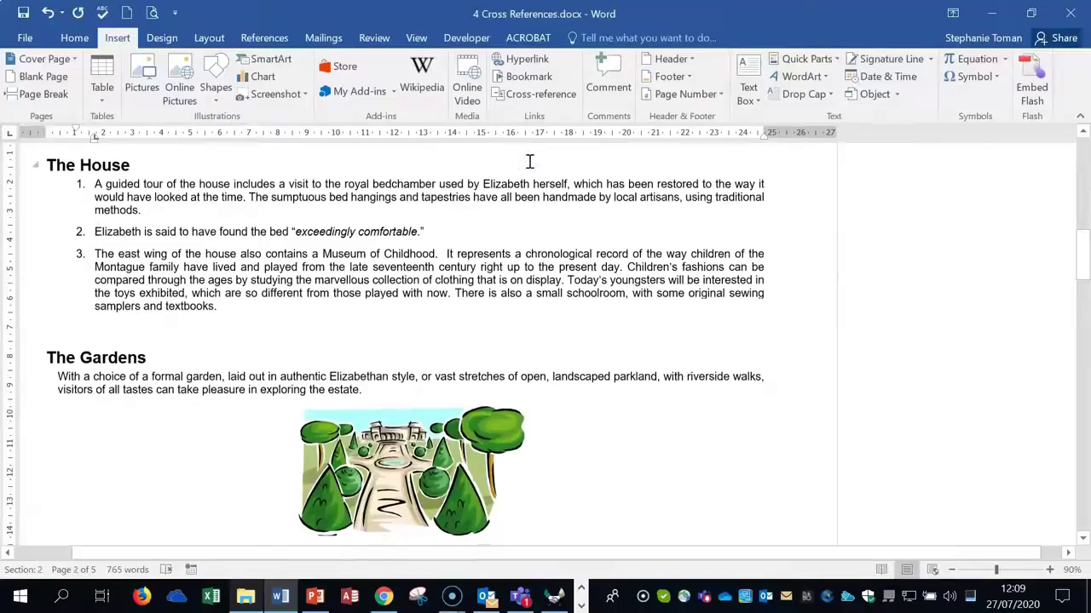
pyautogui.moveTo(1082, 258); pyautogui.dragTo(1082, 168)
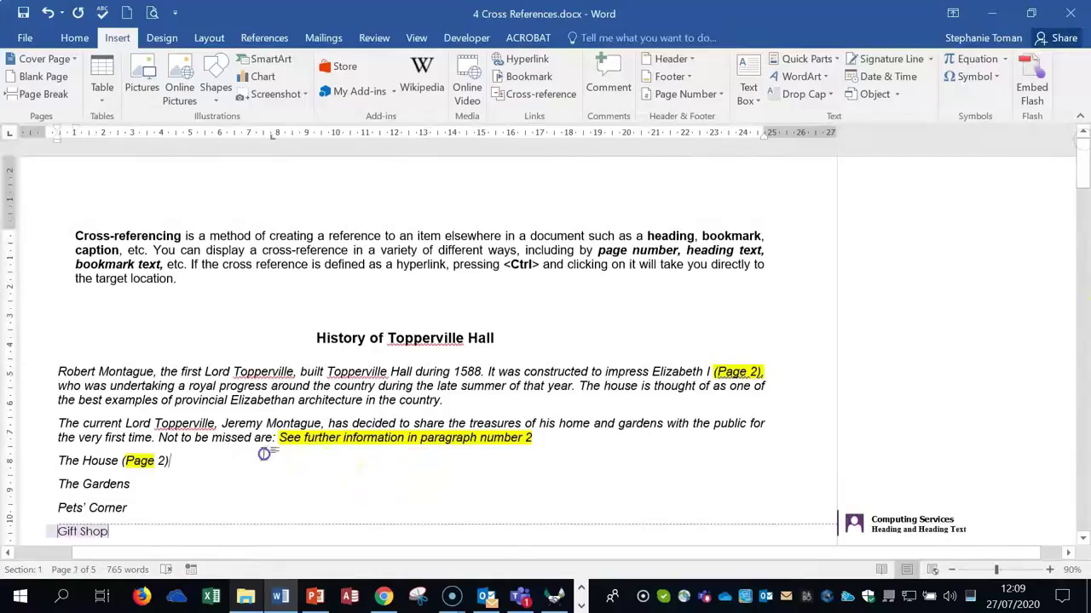
pyautogui.scroll(-3, 358, 477)
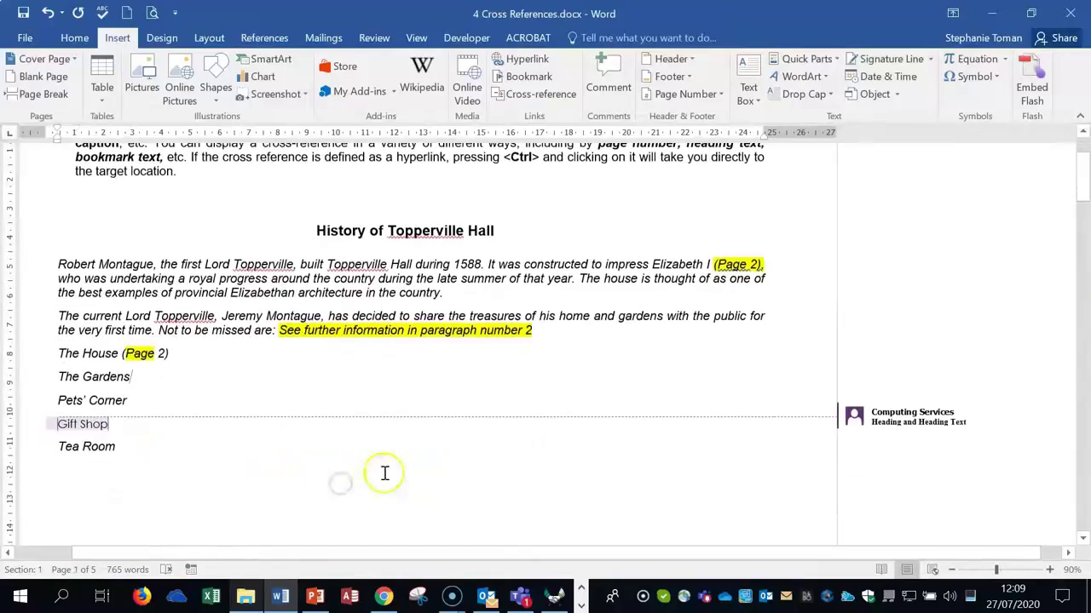
# Delete the "Gift Shop" line from the attractions list and leave an empty line between "Pets' Corner" and "Tea Room".
pyautogui.click(31, 430)
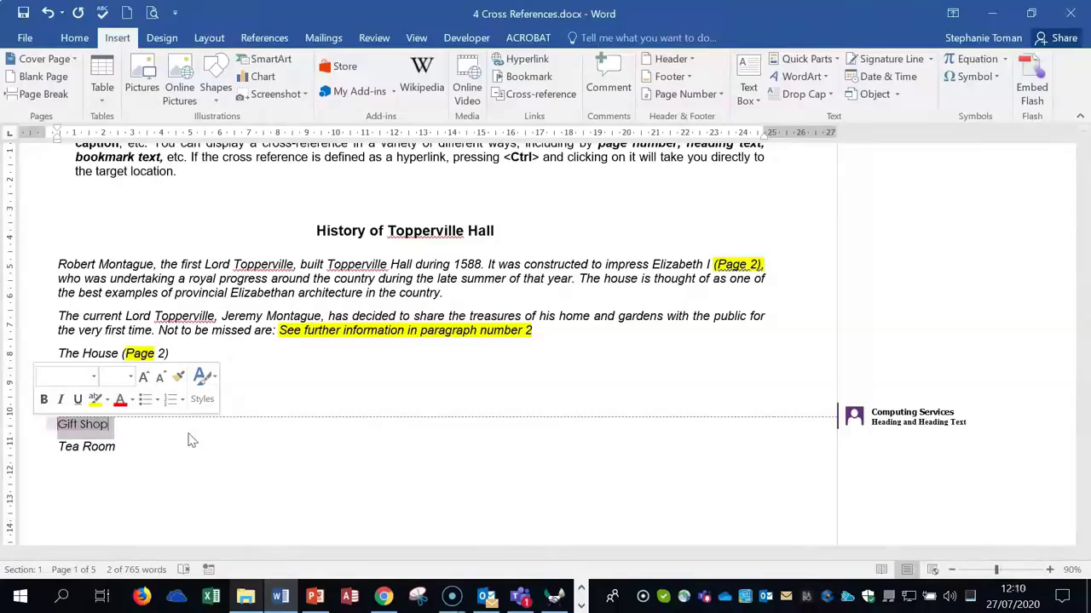
pyautogui.click(58, 423)
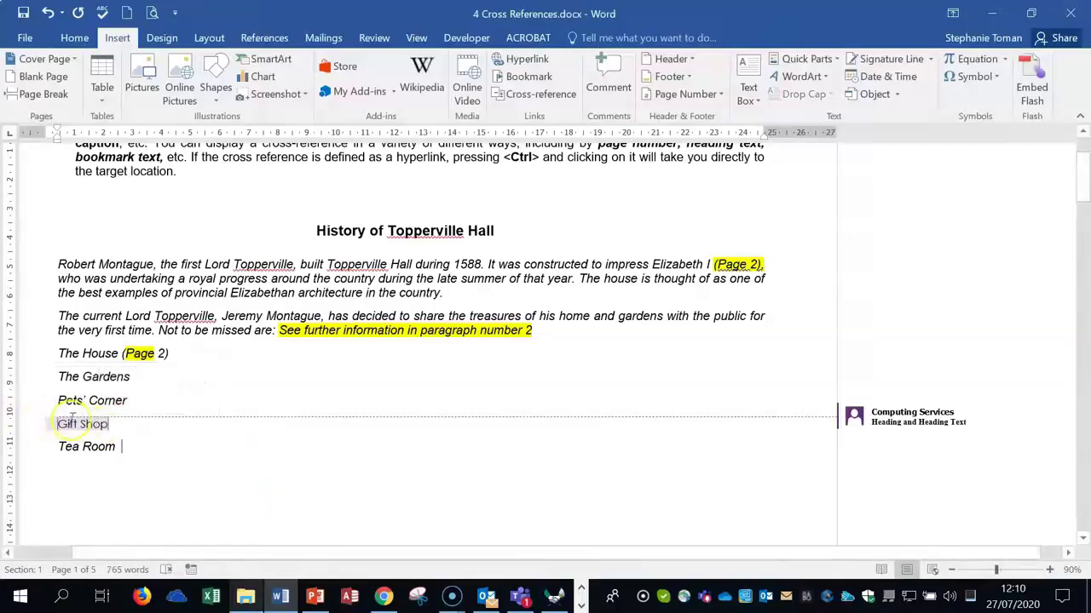
pyautogui.moveTo(62, 420)
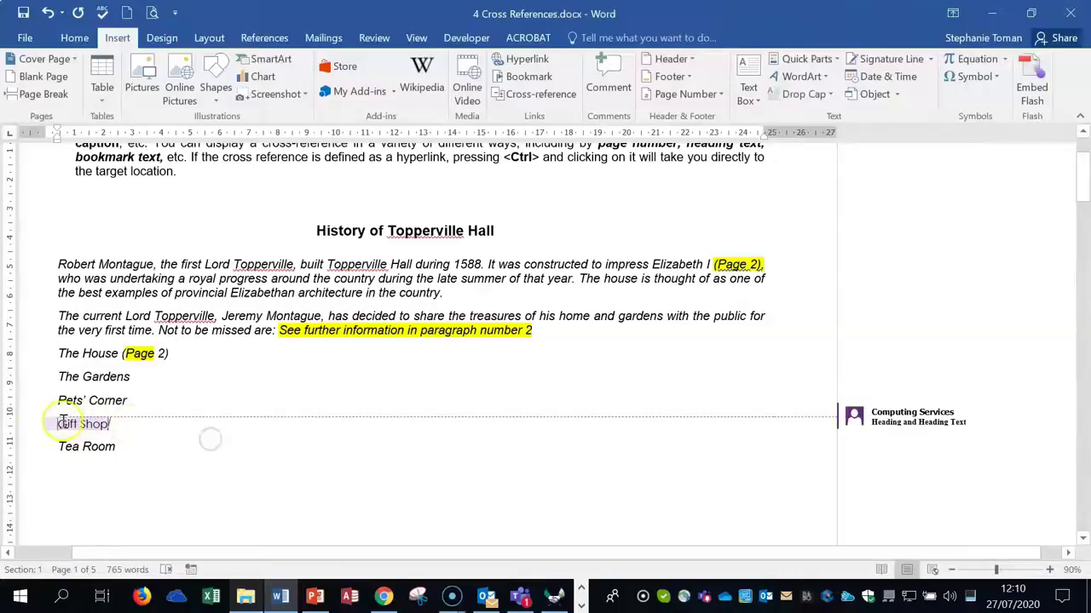
pyautogui.keyDown('shift'); pyautogui.click(122, 429); pyautogui.keyUp('shift')
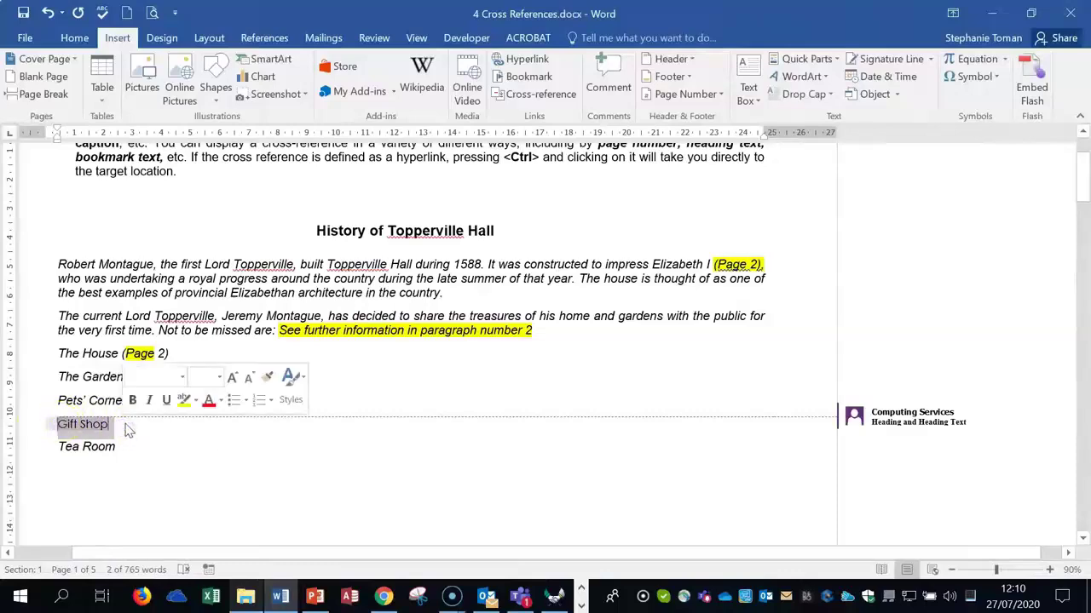
pyautogui.press('Delete')
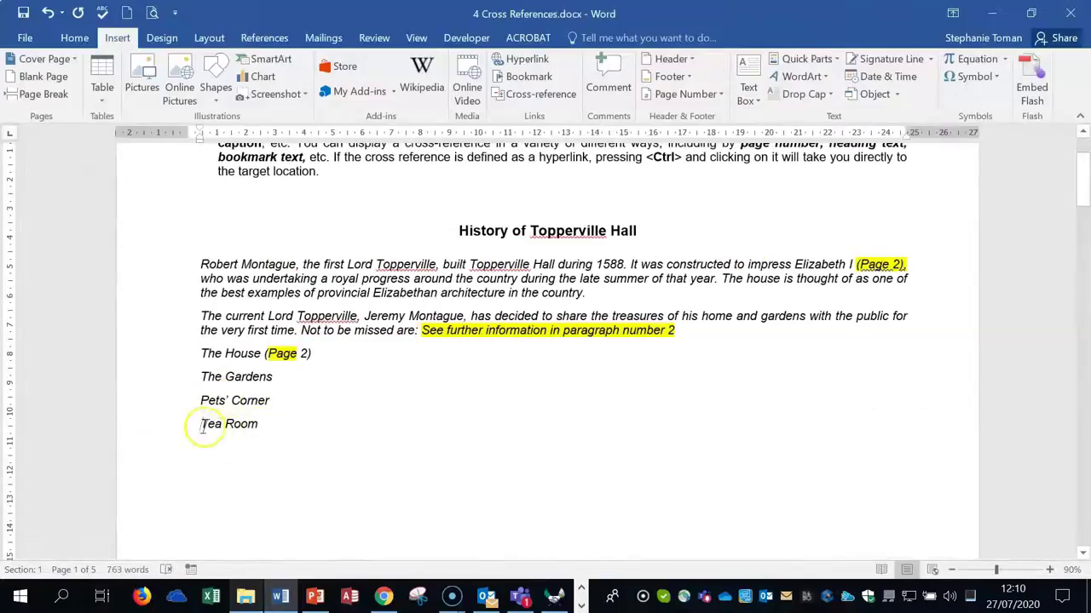
pyautogui.press('Return')
pyautogui.click(203, 420)
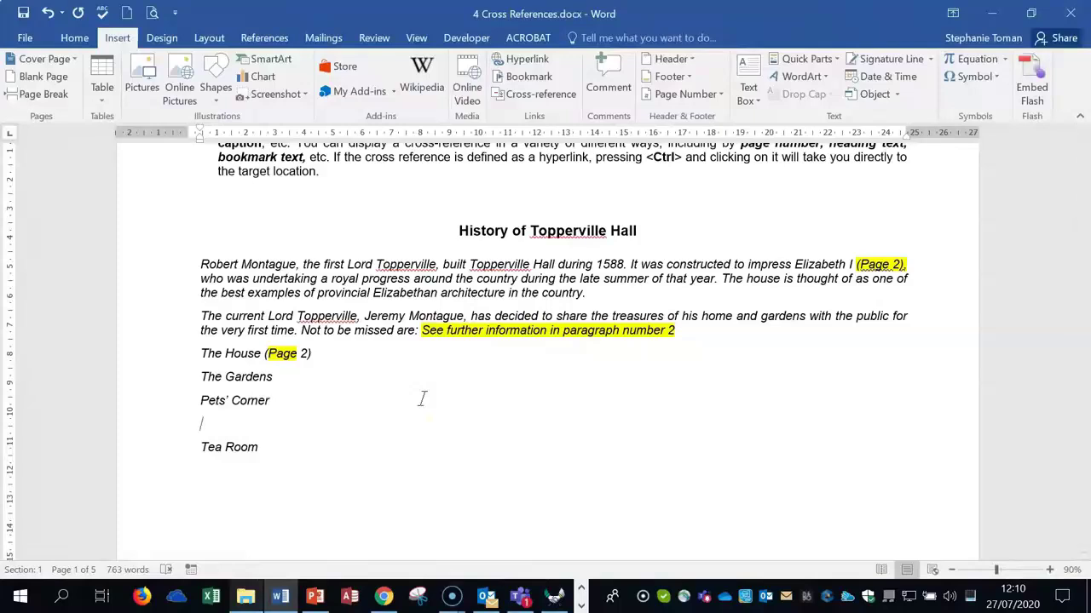
# Insert a hyperlinked heading-text cross-reference to the "Gift Shop" heading on the empty line above "Tea Room" and close the dialog.
pyautogui.moveTo(1079, 195); pyautogui.dragTo(1079, 196)
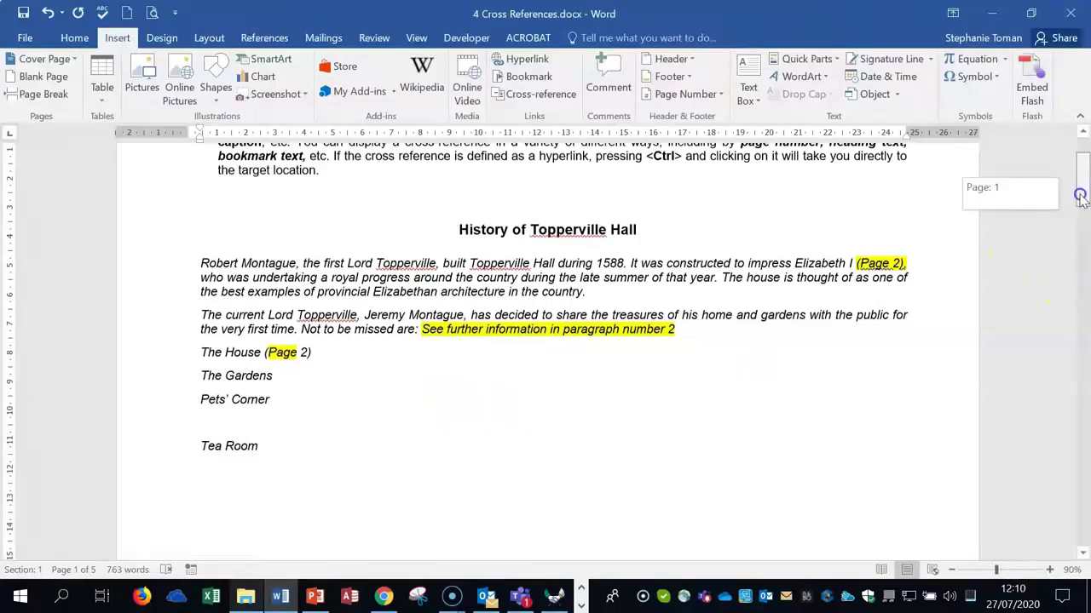
pyautogui.click(203, 423)
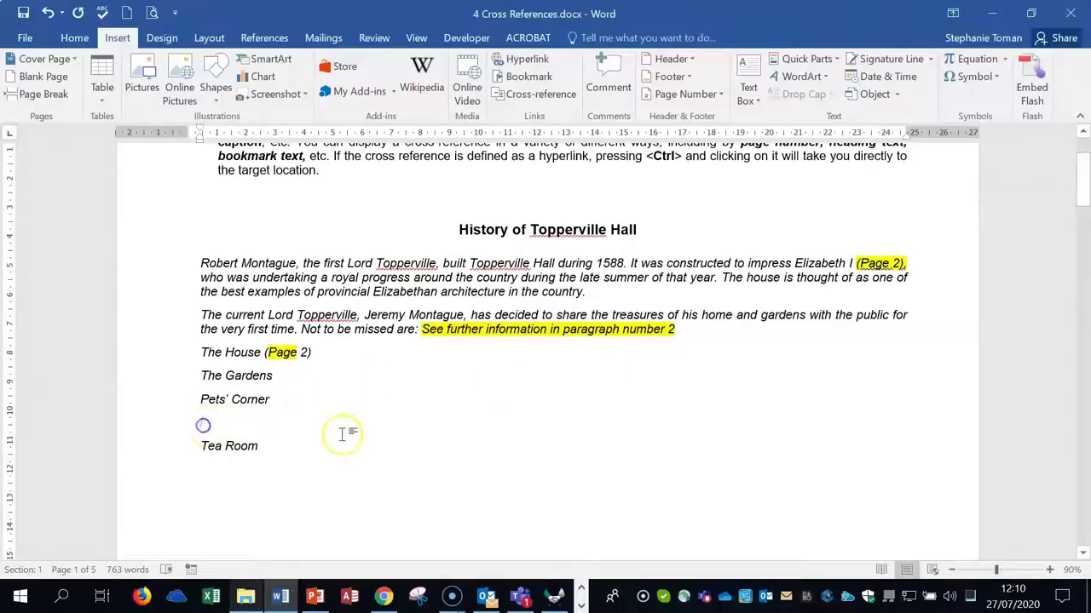
pyautogui.click(536, 93)
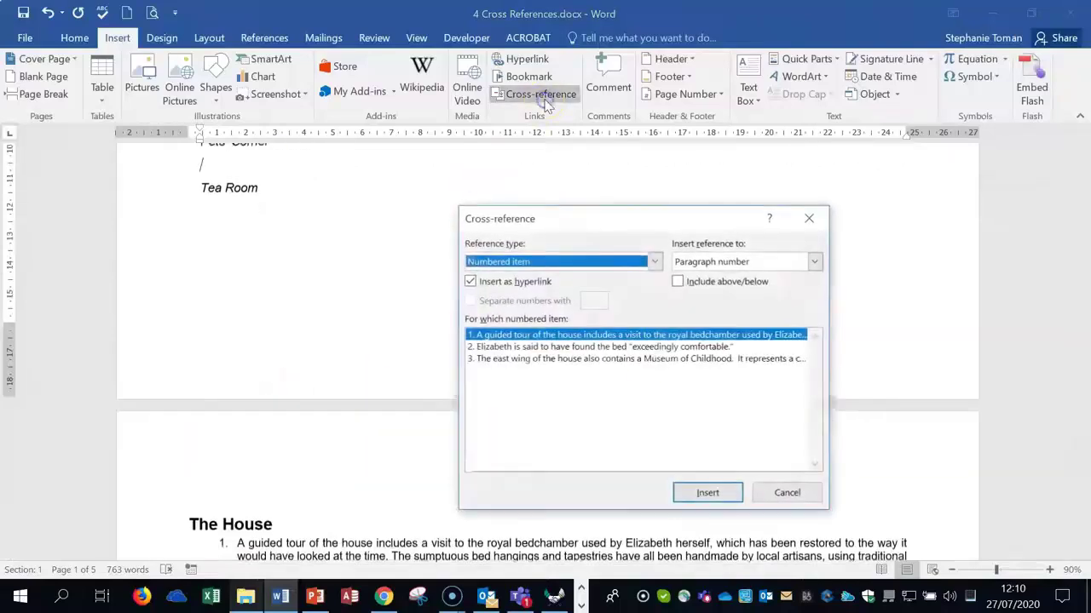
pyautogui.moveTo(641, 220); pyautogui.dragTo(691, 172)
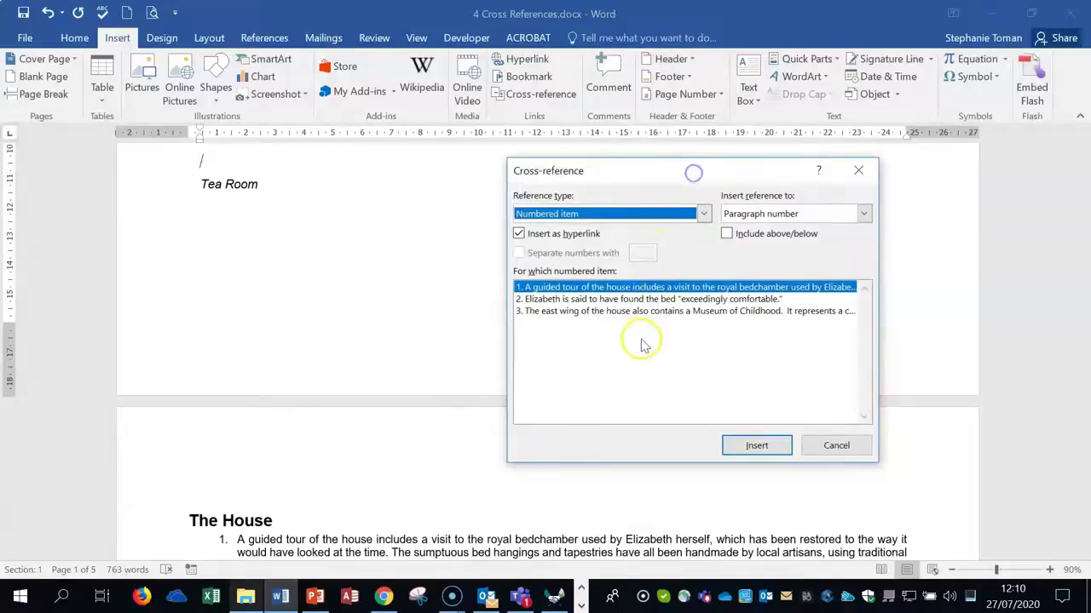
pyautogui.click(702, 216)
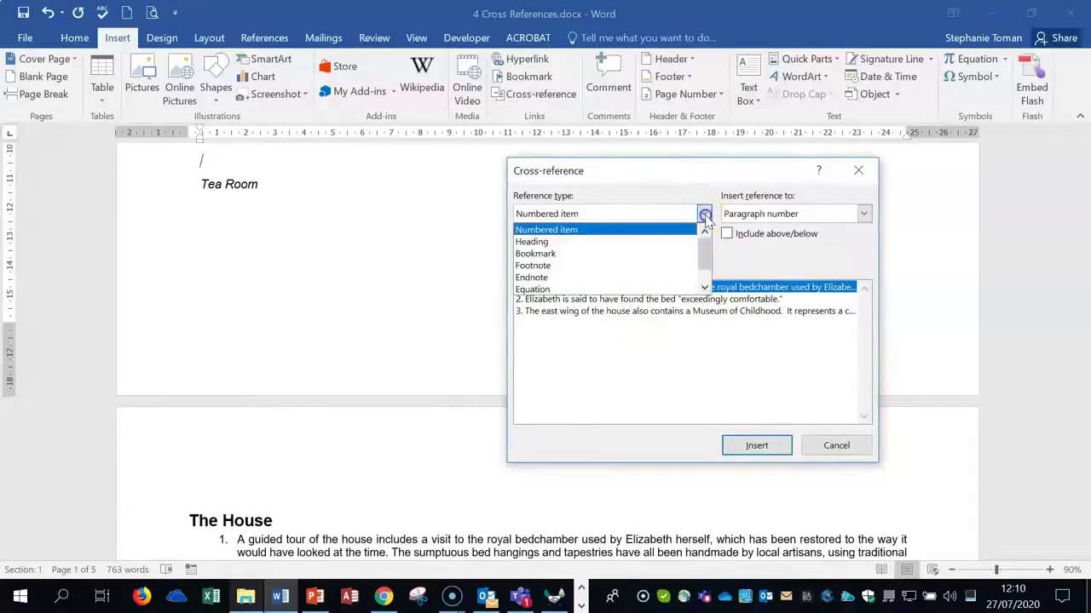
pyautogui.click(619, 238)
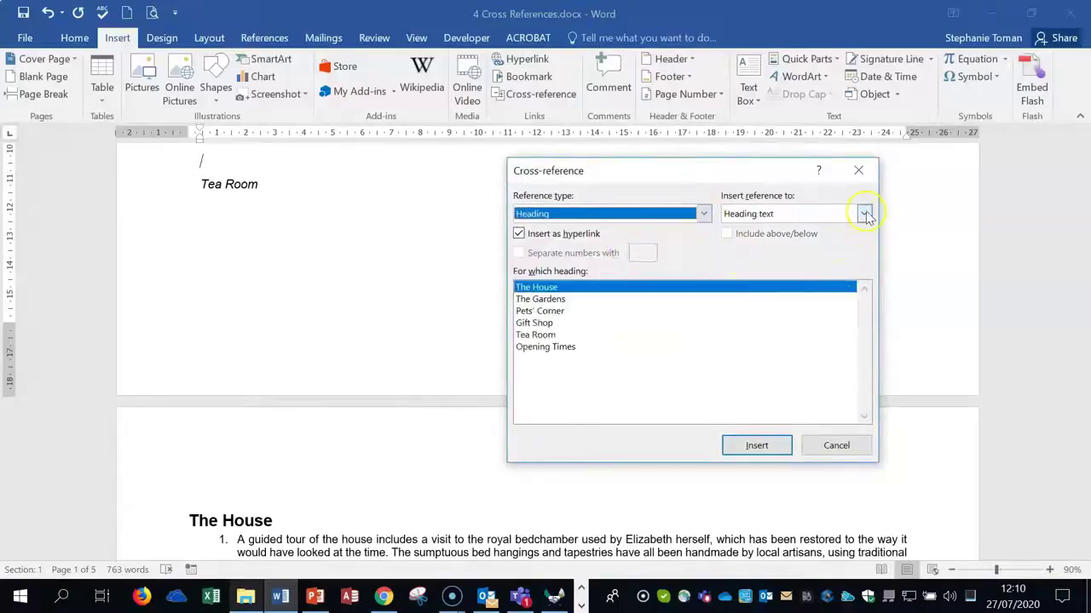
pyautogui.click(535, 323)
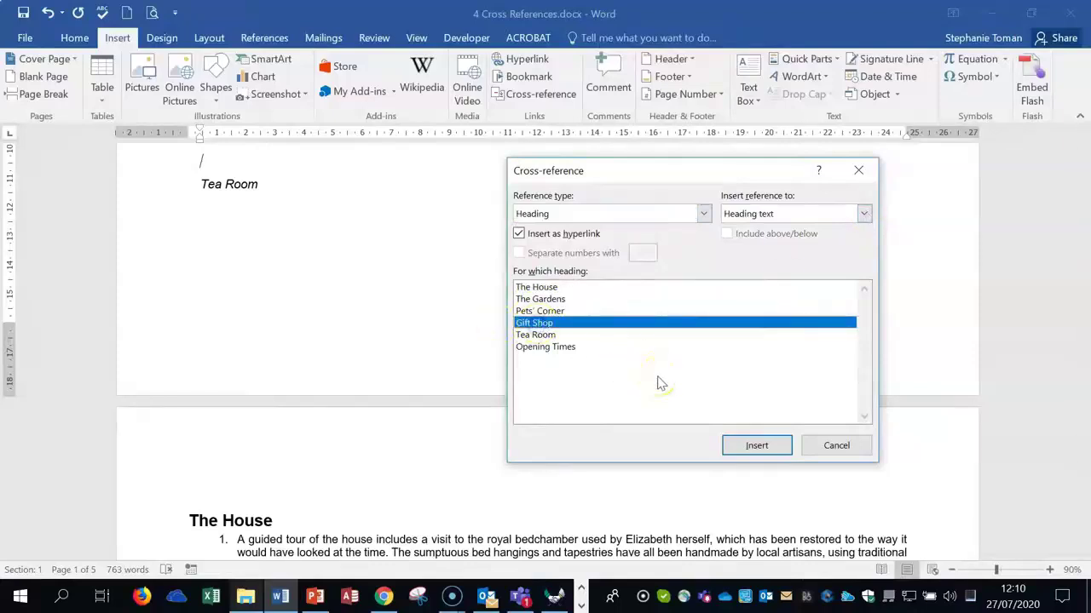
pyautogui.click(692, 322)
pyautogui.click(519, 234)
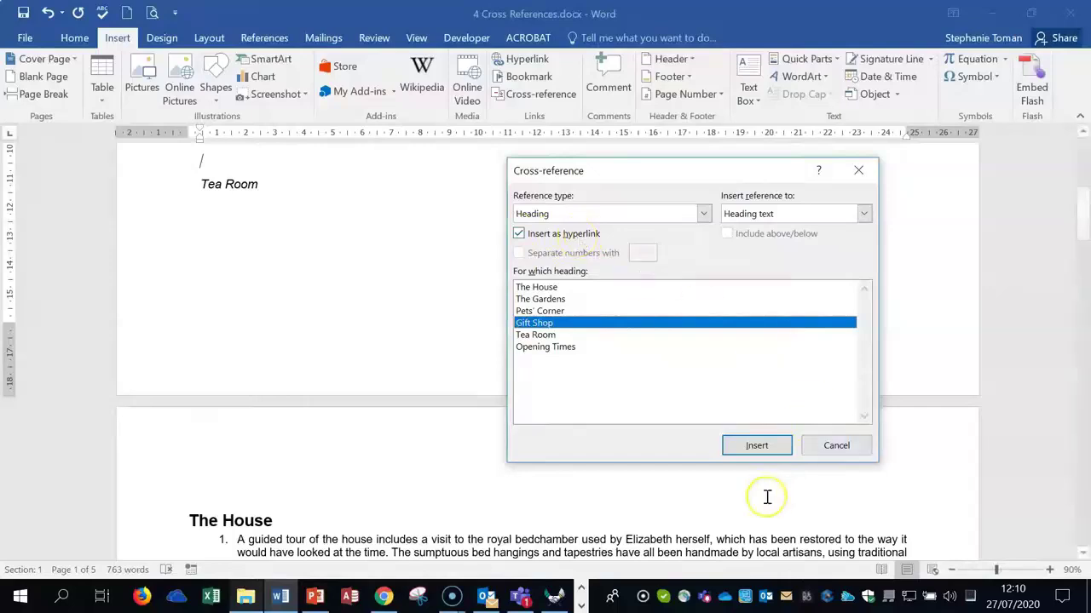
pyautogui.click(756, 448)
pyautogui.click(833, 454)
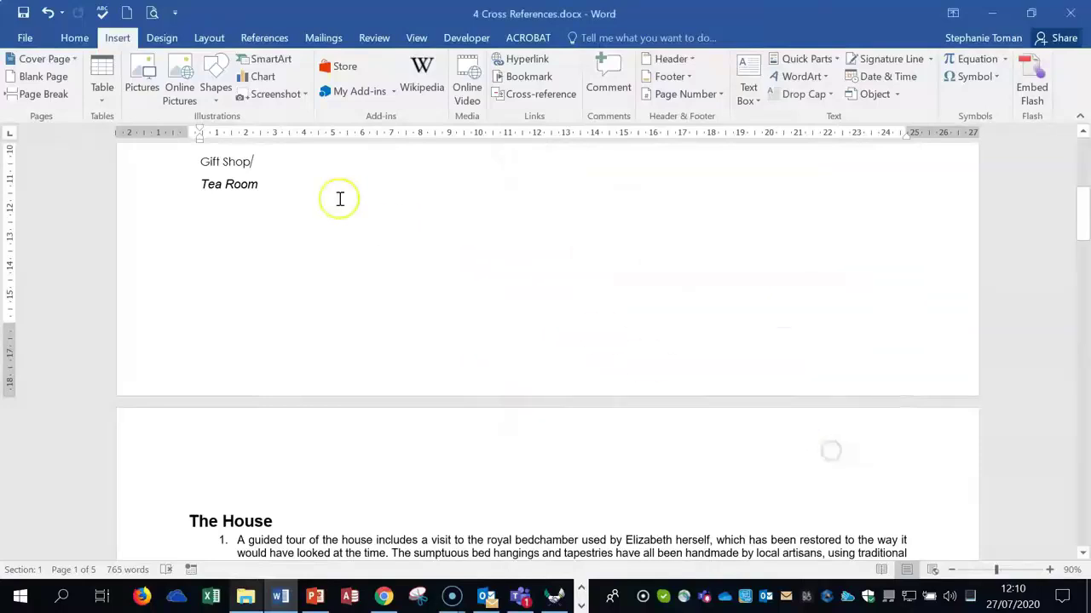
# Follow the new "Gift Shop" cross-reference to its heading and minimise the document.
pyautogui.keyDown('ctrl'); pyautogui.click(234, 166); pyautogui.keyUp('ctrl')
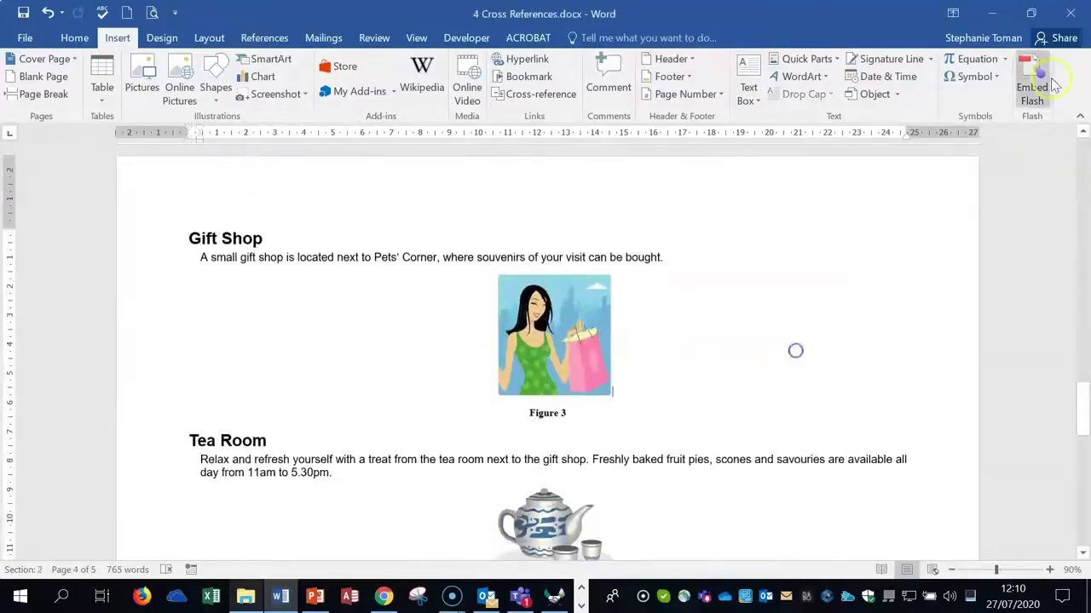
pyautogui.click(990, 14)
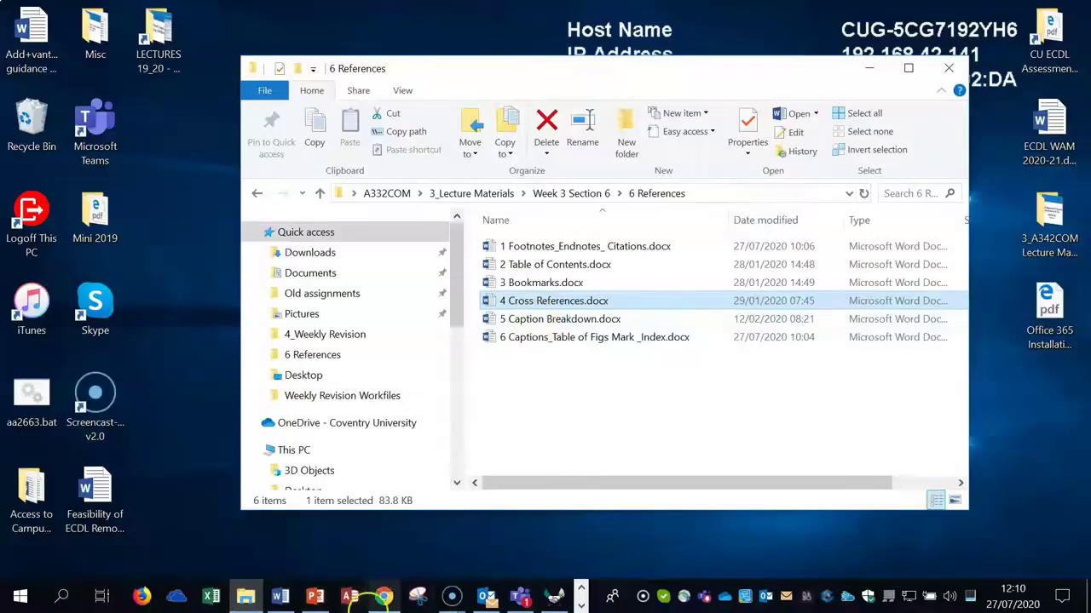
pyautogui.moveTo(481, 603)
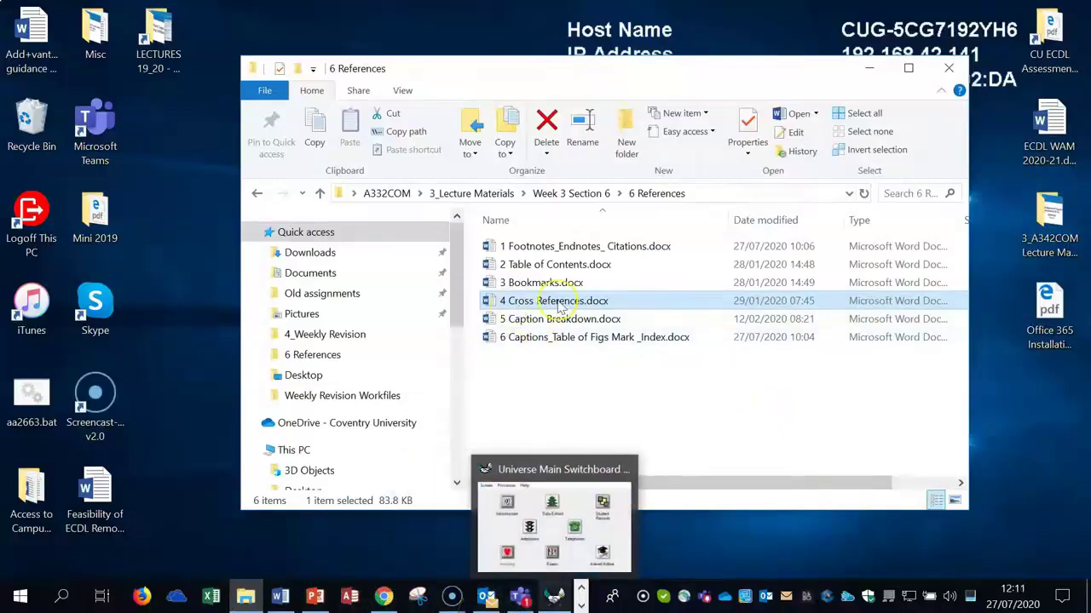
pyautogui.click(280, 543)
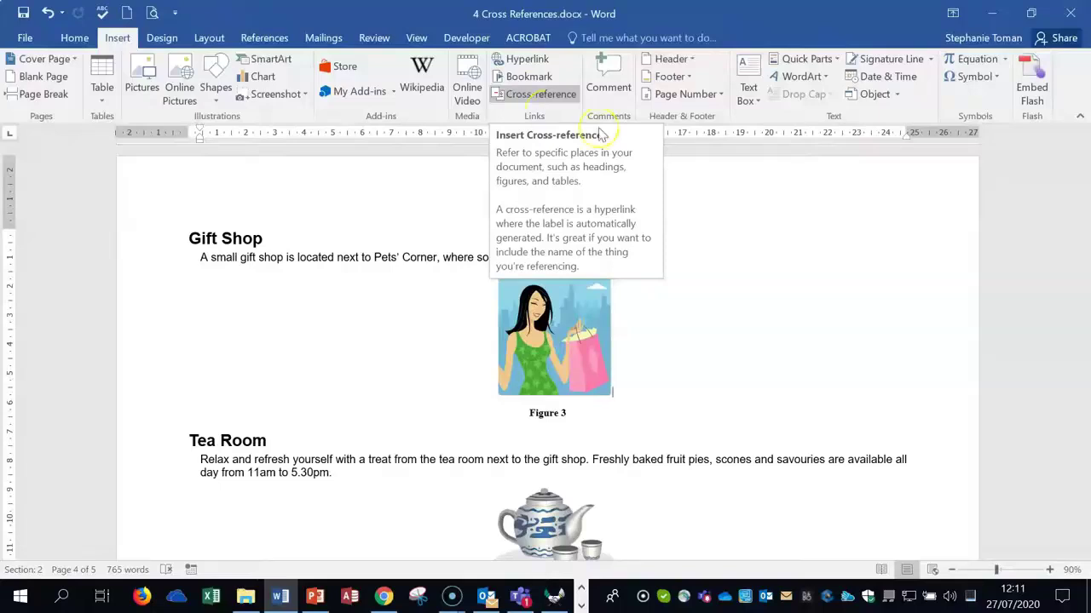
pyautogui.click(998, 13)
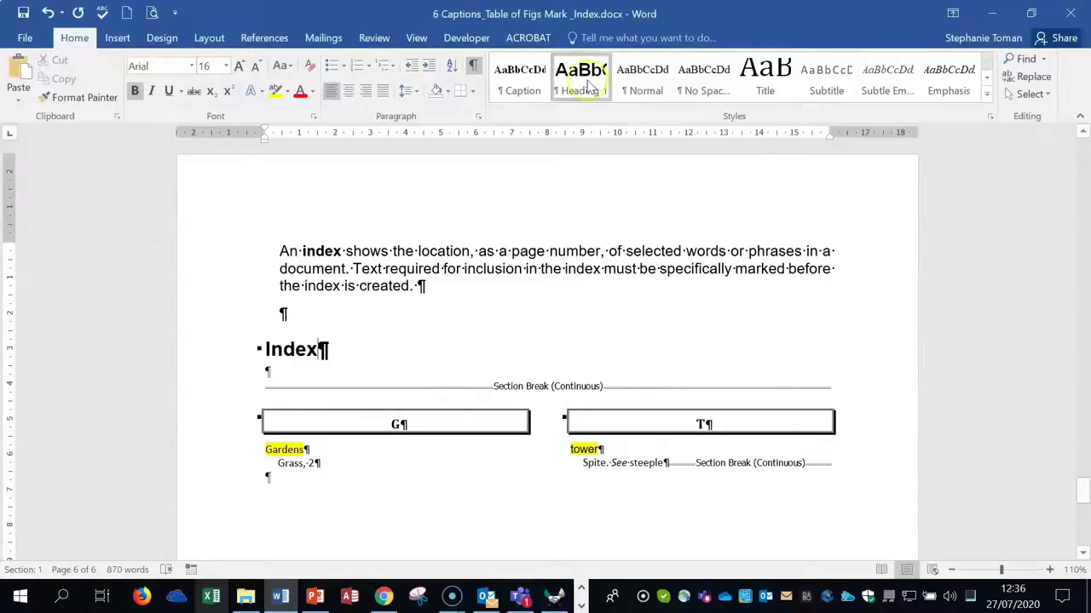
pyautogui.click(271, 39)
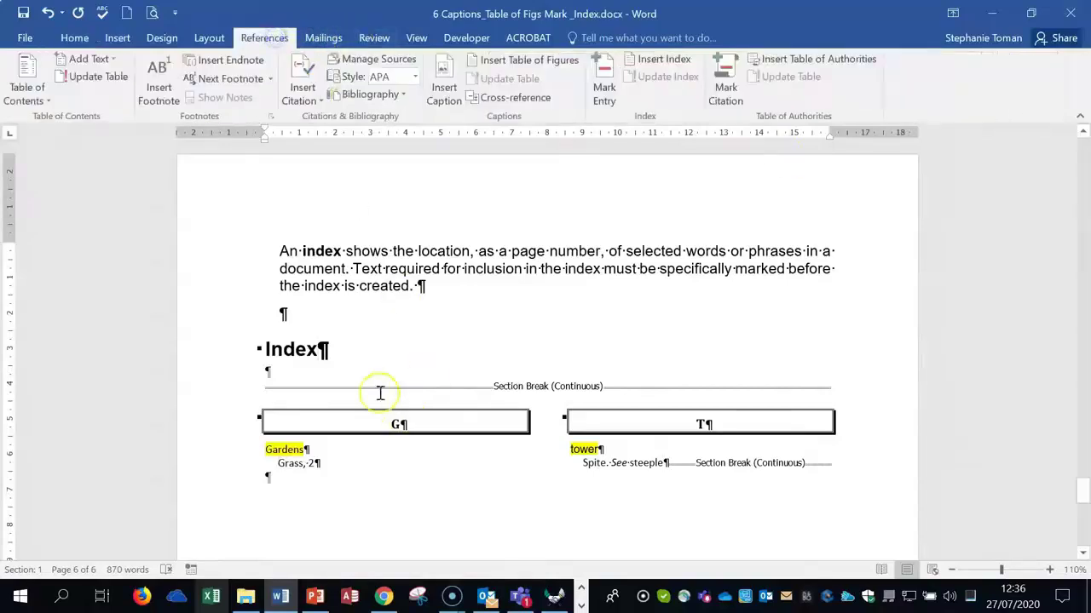
pyautogui.click(256, 350)
pyautogui.click(604, 85)
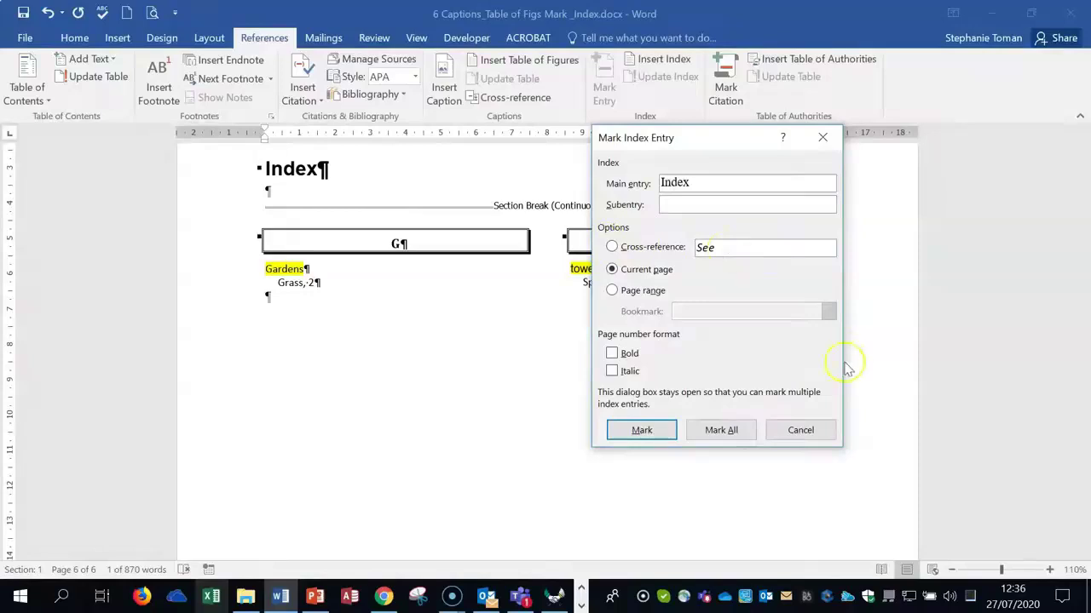
pyautogui.click(810, 430)
pyautogui.click(684, 363)
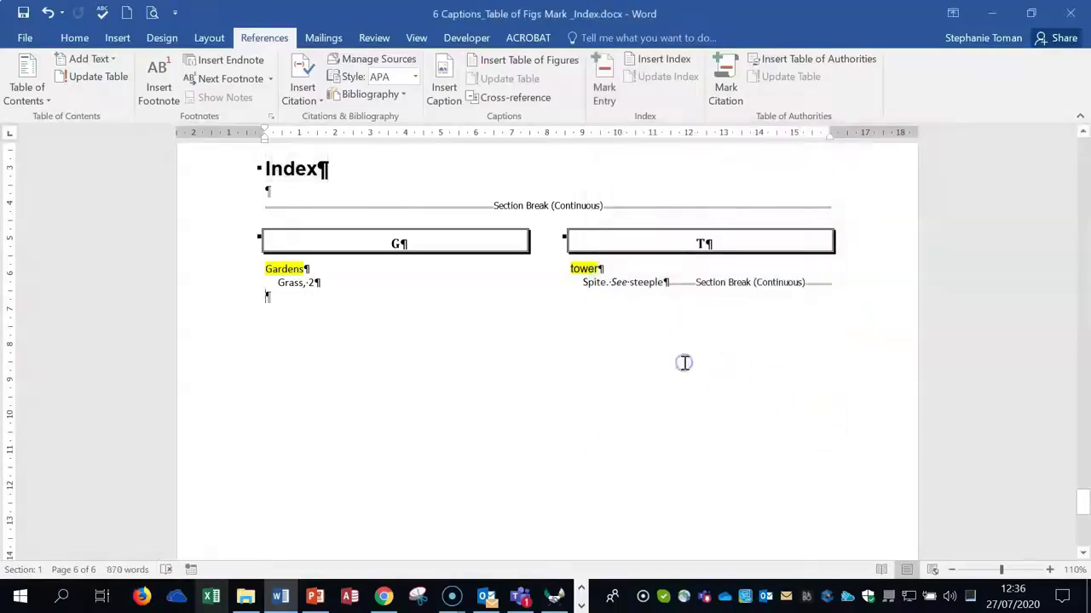
# Look back through the captioned figures, close the document and select "6 Captions_Table of Figs Mark _Index.docx" in the 6 References folder.
pyautogui.scroll(10, 683, 363)
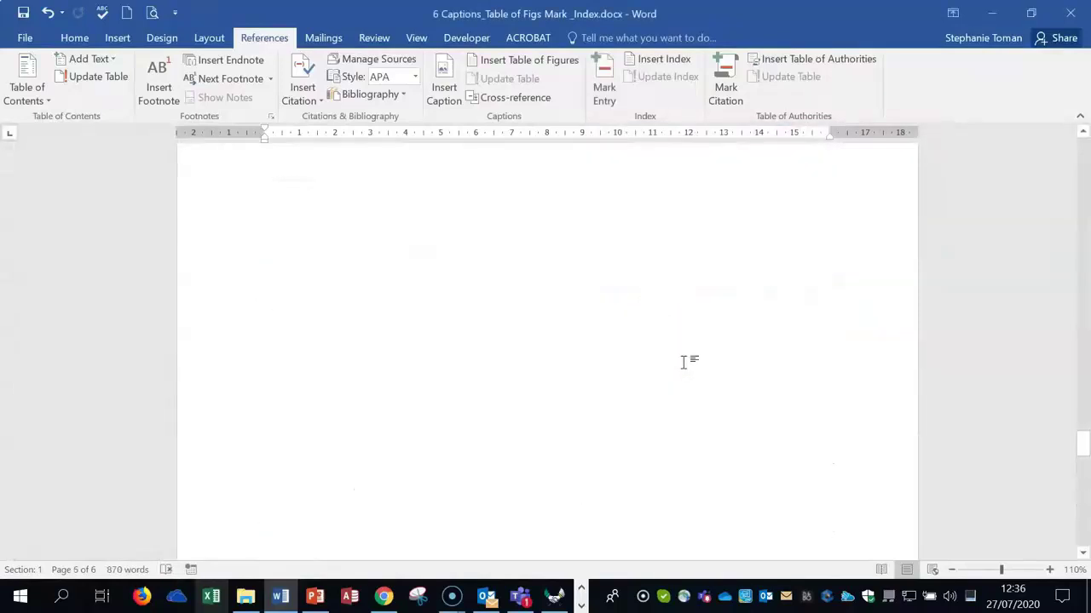
pyautogui.scroll(10, 684, 377)
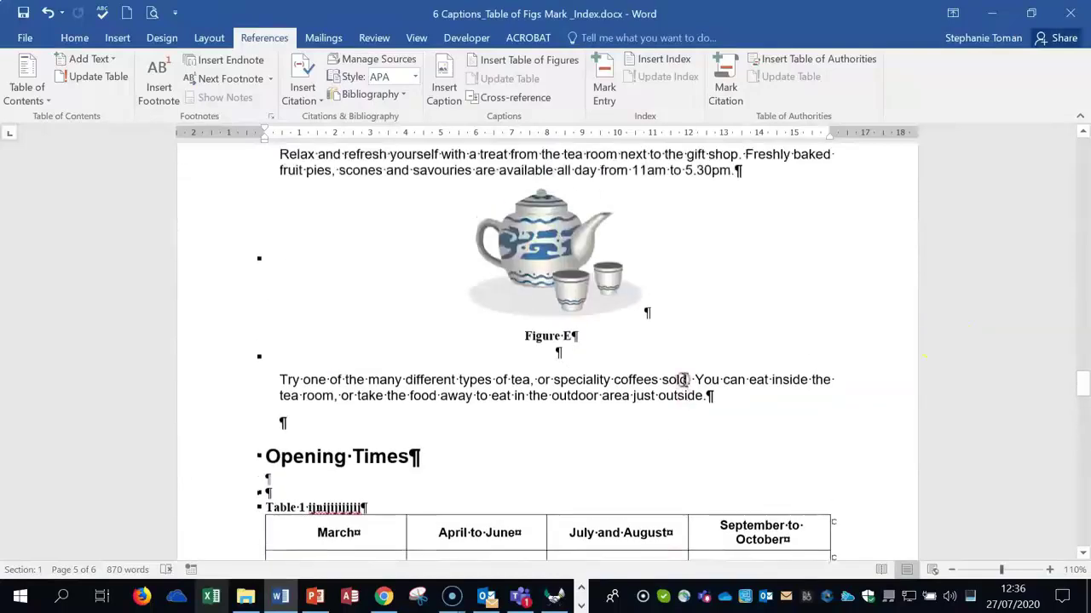
pyautogui.scroll(5, 683, 379)
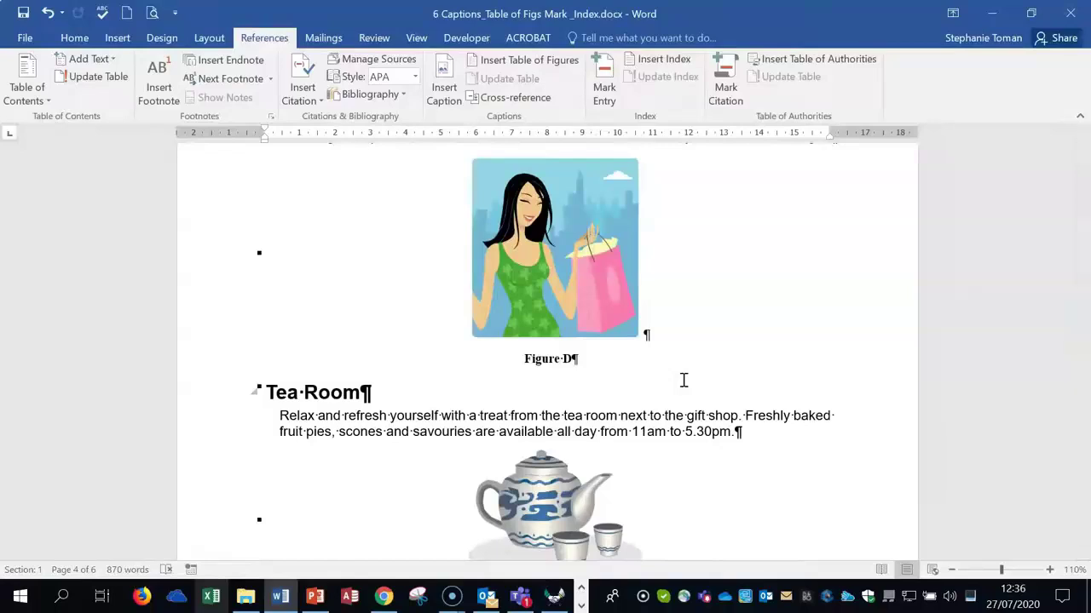
pyautogui.scroll(1, 841, 418)
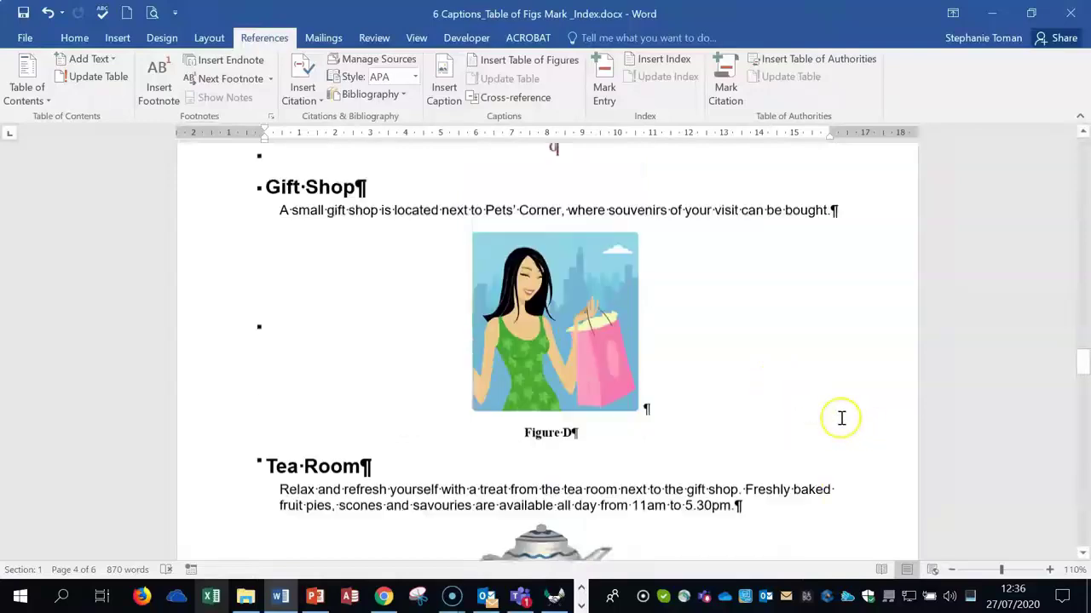
pyautogui.scroll(12, 841, 418)
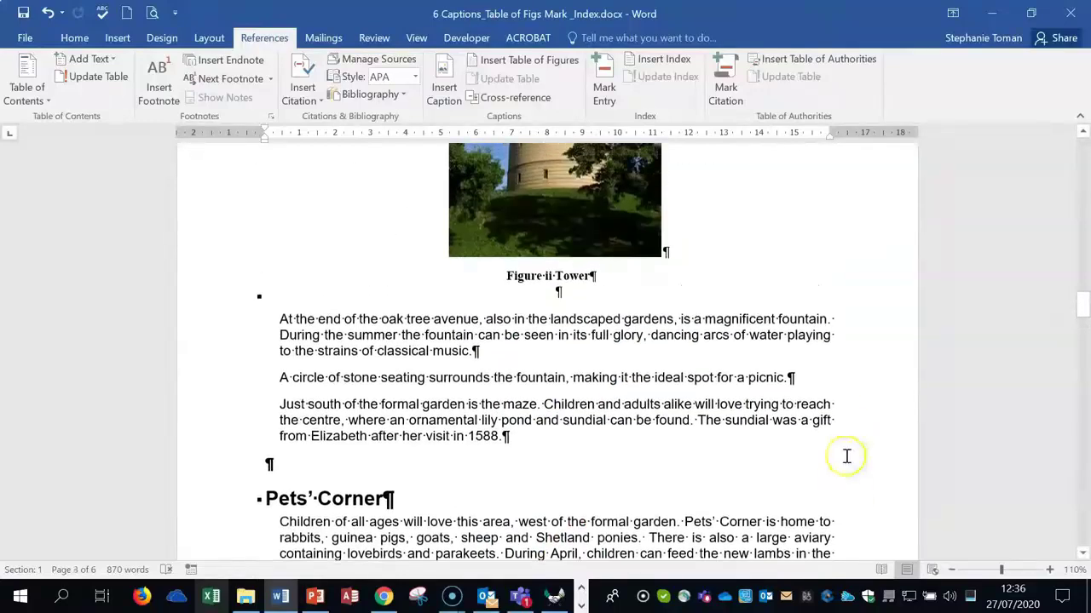
pyautogui.click(1071, 15)
pyautogui.click(537, 331)
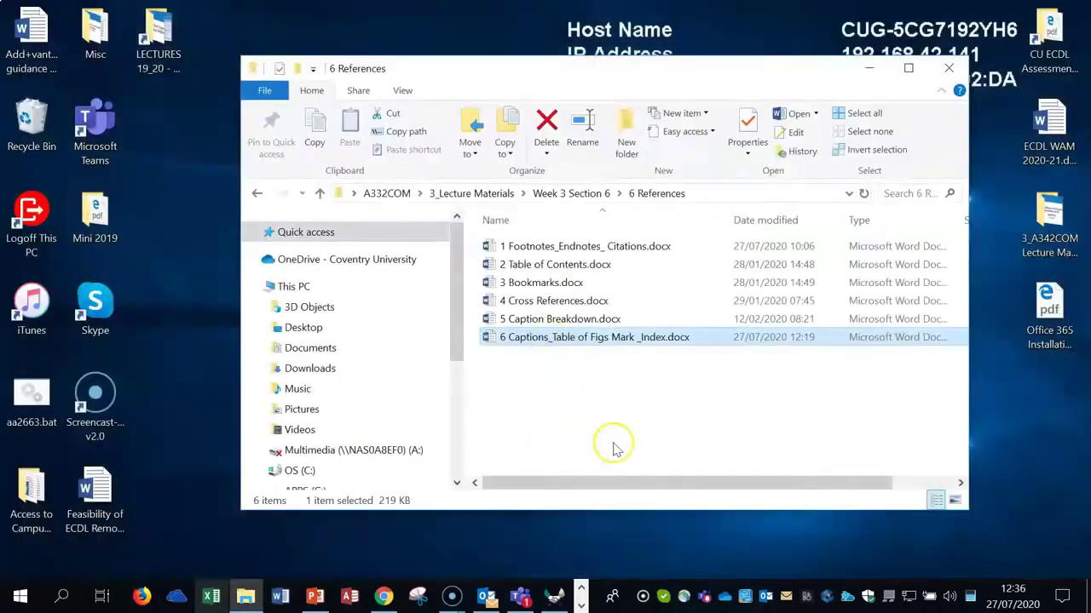
# Open "Bibliography Info.docx" from the Week 3 Section 6 folder, examine the Create Source and Source Manager pictures, and close it.
pyautogui.click(256, 195)
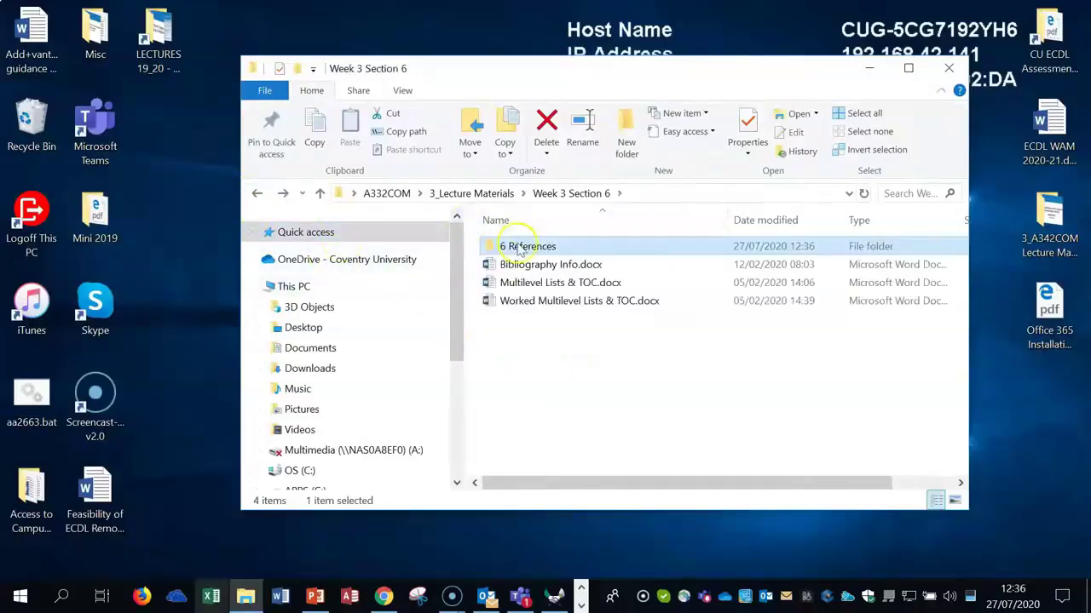
pyautogui.doubleClick(566, 266)
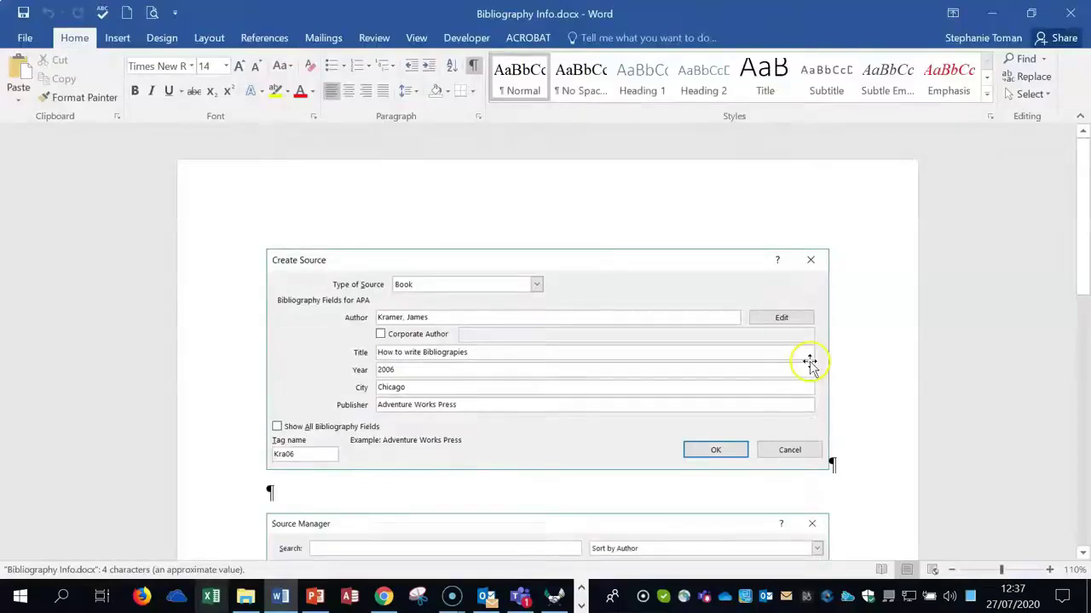
pyautogui.scroll(-5, 831, 351)
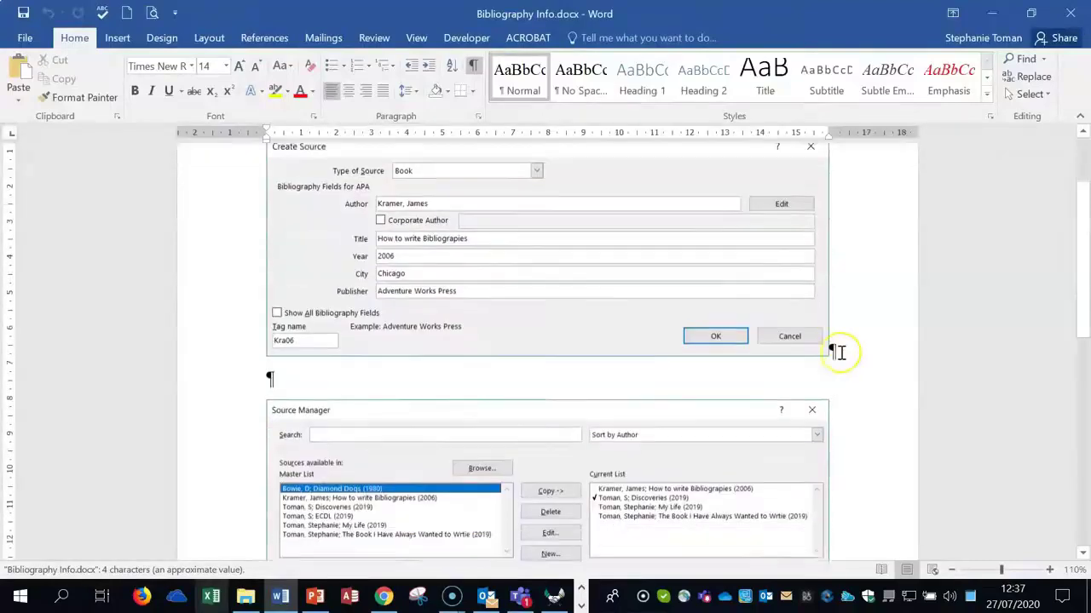
pyautogui.scroll(-3, 841, 352)
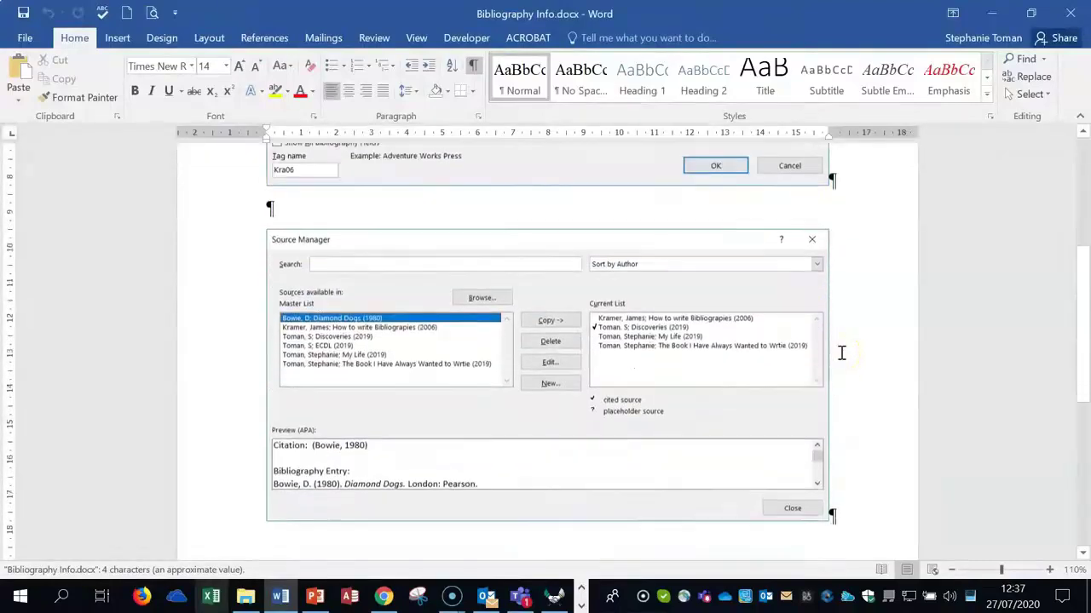
pyautogui.scroll(-3, 840, 352)
pyautogui.scroll(10, 840, 353)
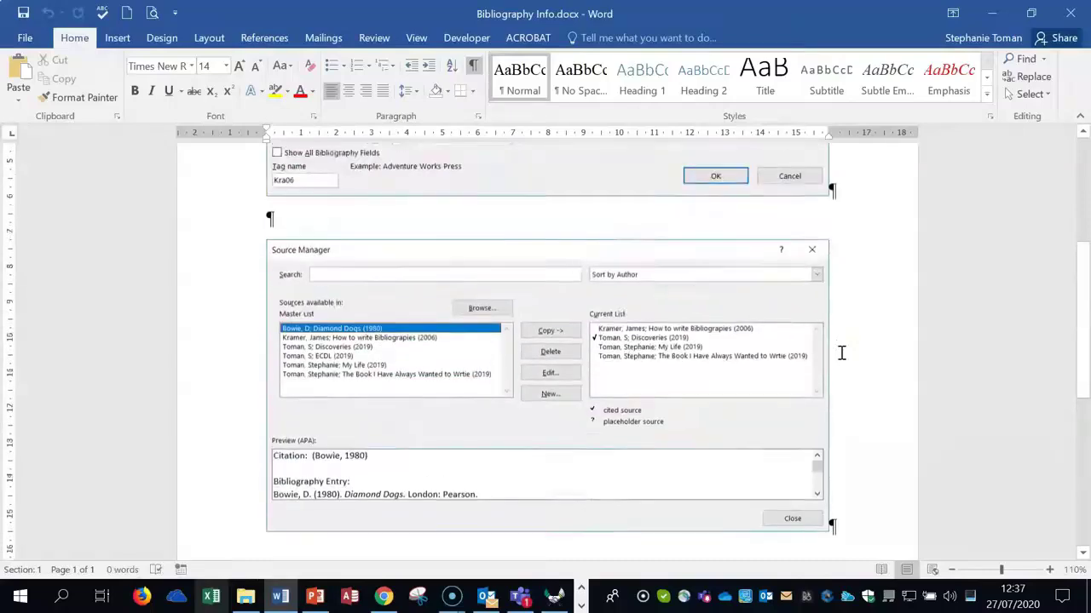
pyautogui.click(1071, 14)
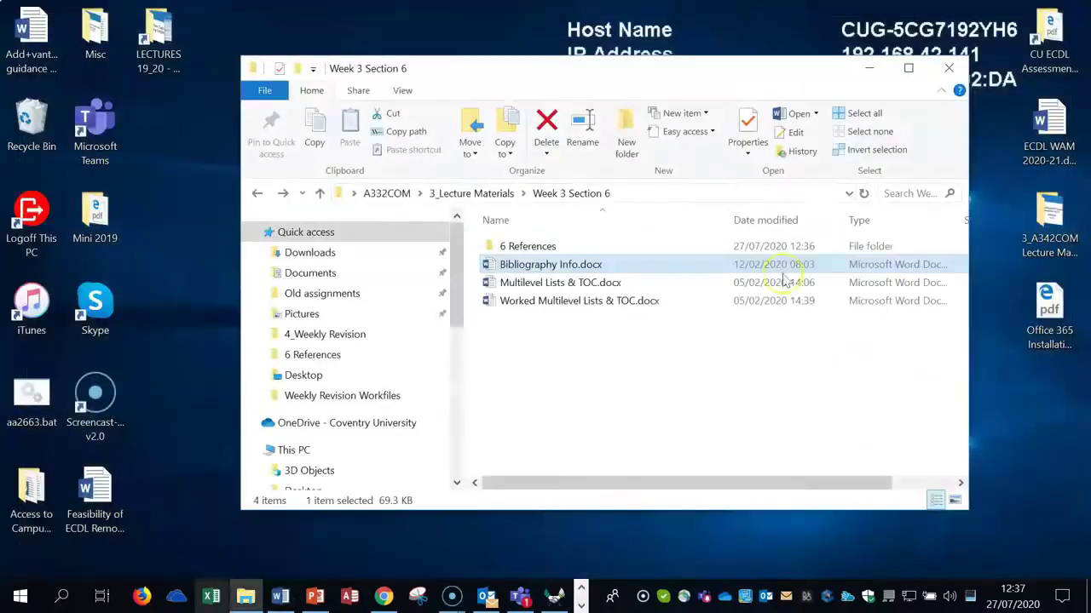
# Open "Multilevel Lists & TOC.docx", hide its formatting marks and apply the heading-linked 1, 1.1, 1.1.1 multilevel list to all text.
pyautogui.doubleClick(540, 287)
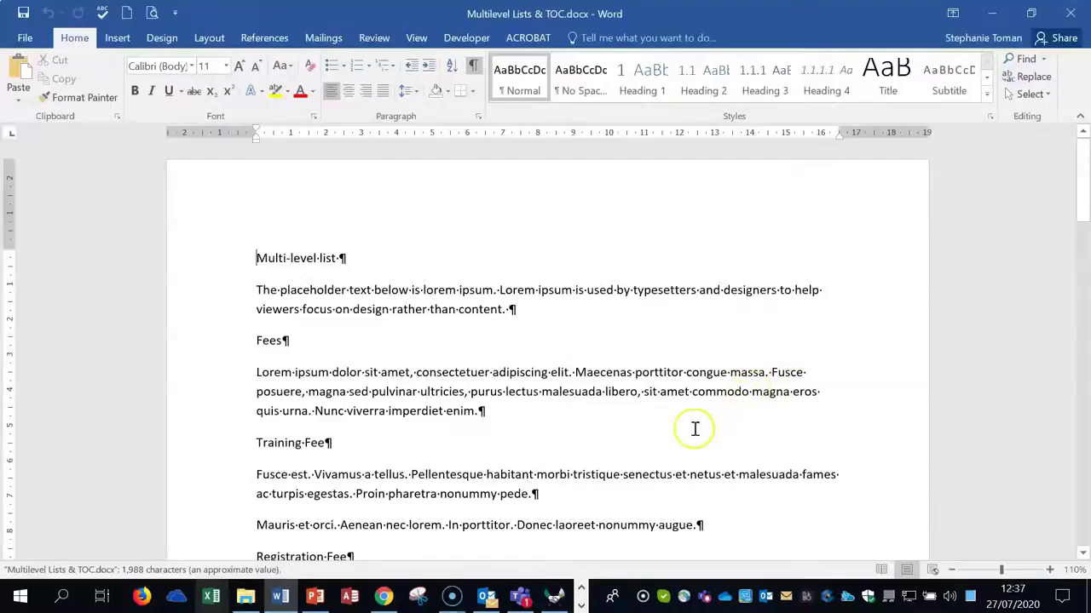
pyautogui.click(473, 66)
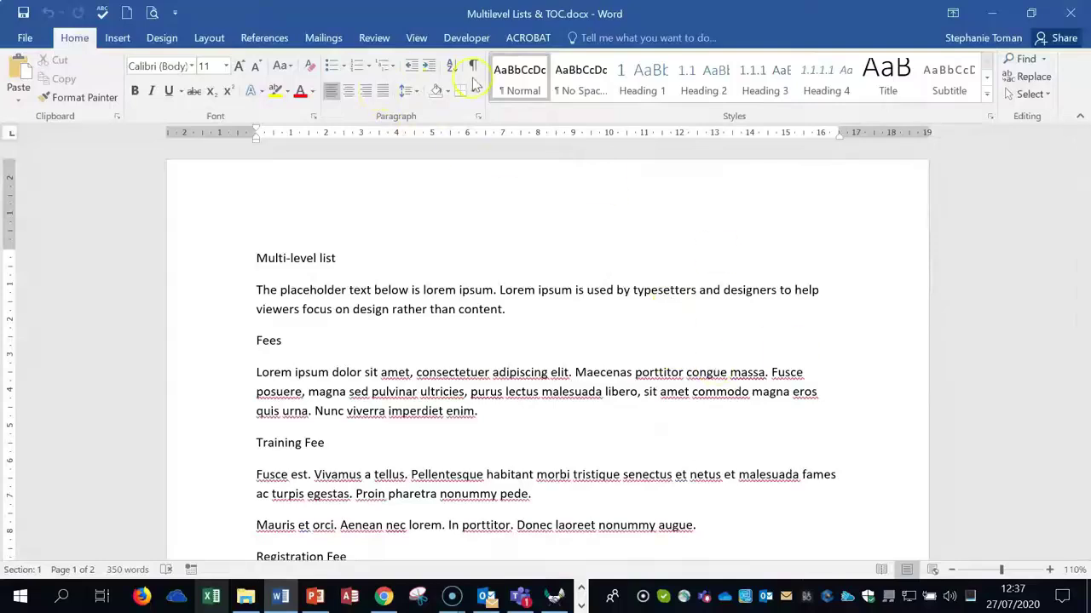
pyautogui.hotkey('ctrl', 'a')
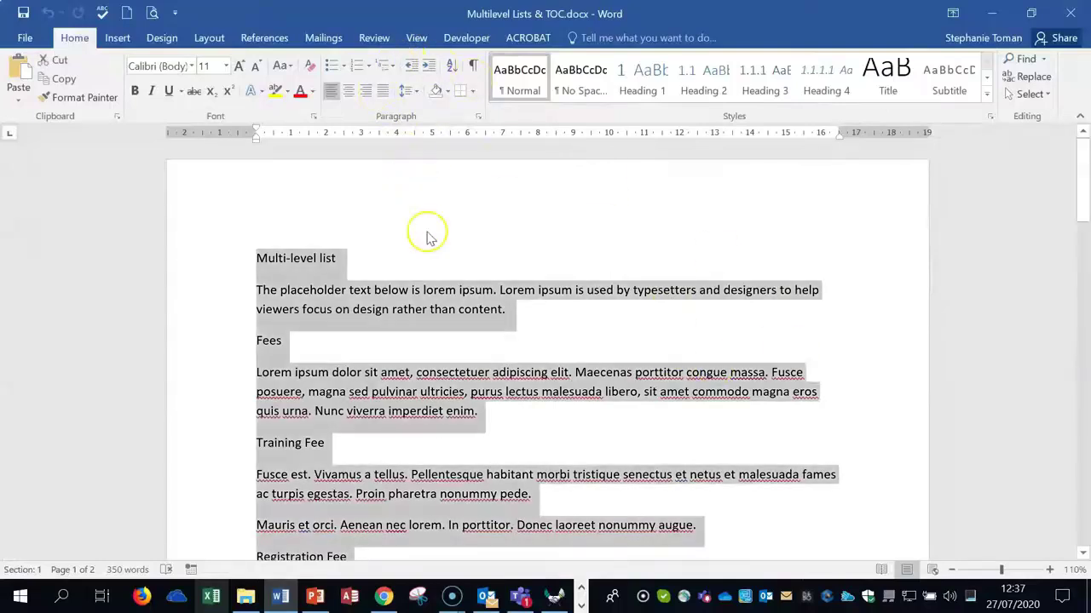
pyautogui.click(387, 66)
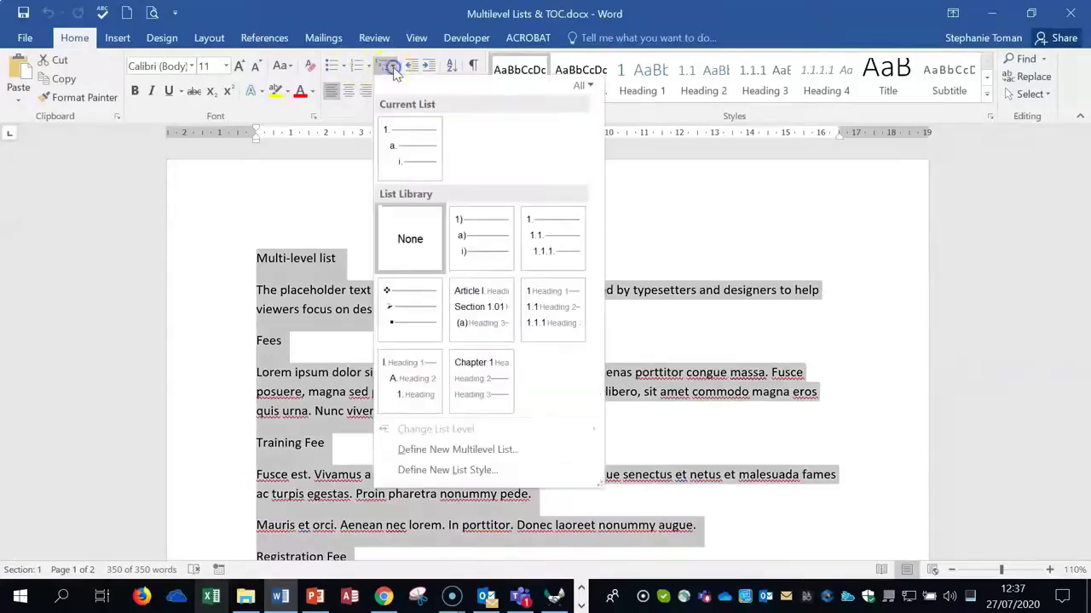
pyautogui.moveTo(562, 341)
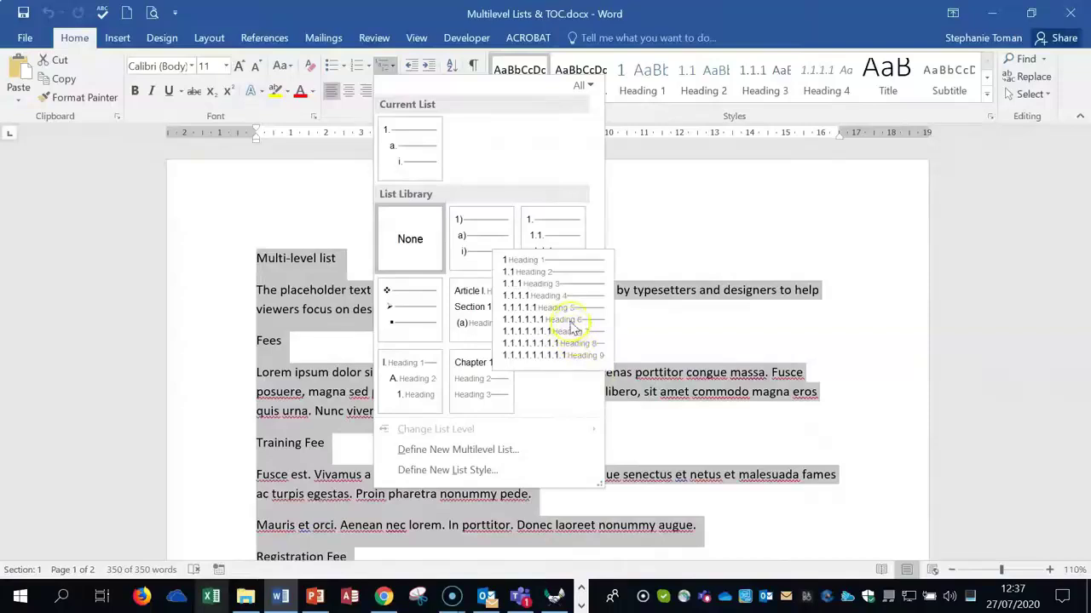
pyautogui.click(566, 318)
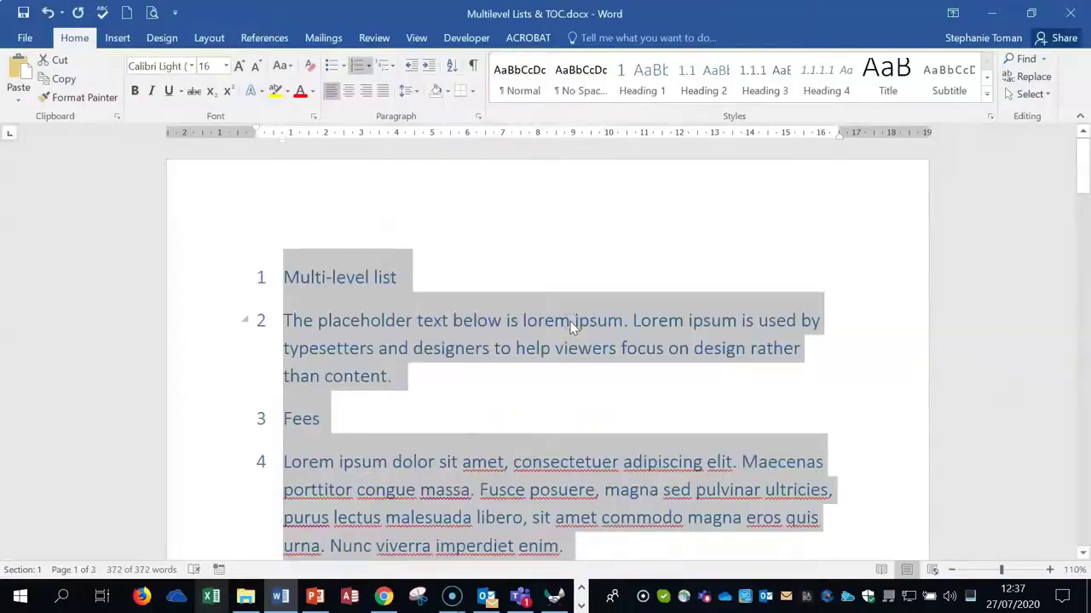
# Demote "The placeholder text" paragraph to list level 2, "Fees" to level 3 and the "Lorem ipsum dolor" paragraph to level 4.
pyautogui.click(835, 385)
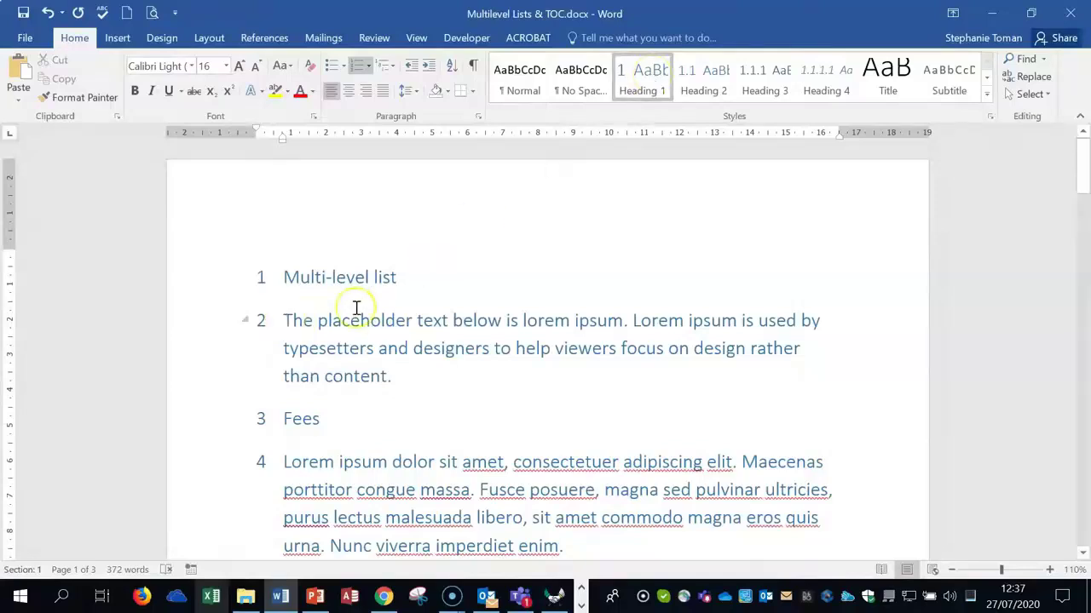
pyautogui.press('Tab')
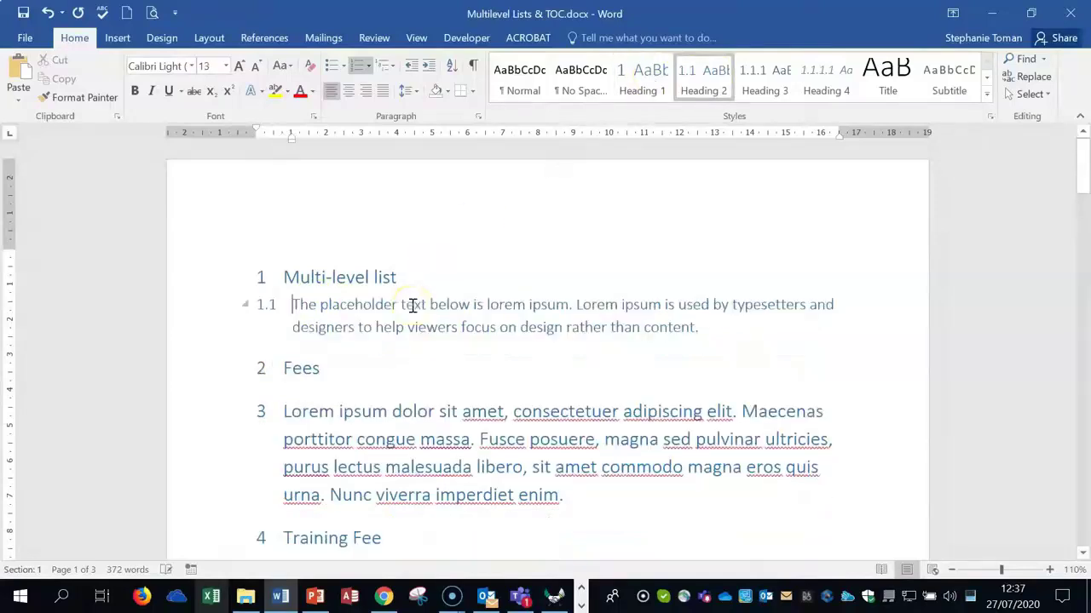
pyautogui.click(288, 368)
pyautogui.press('Tab')
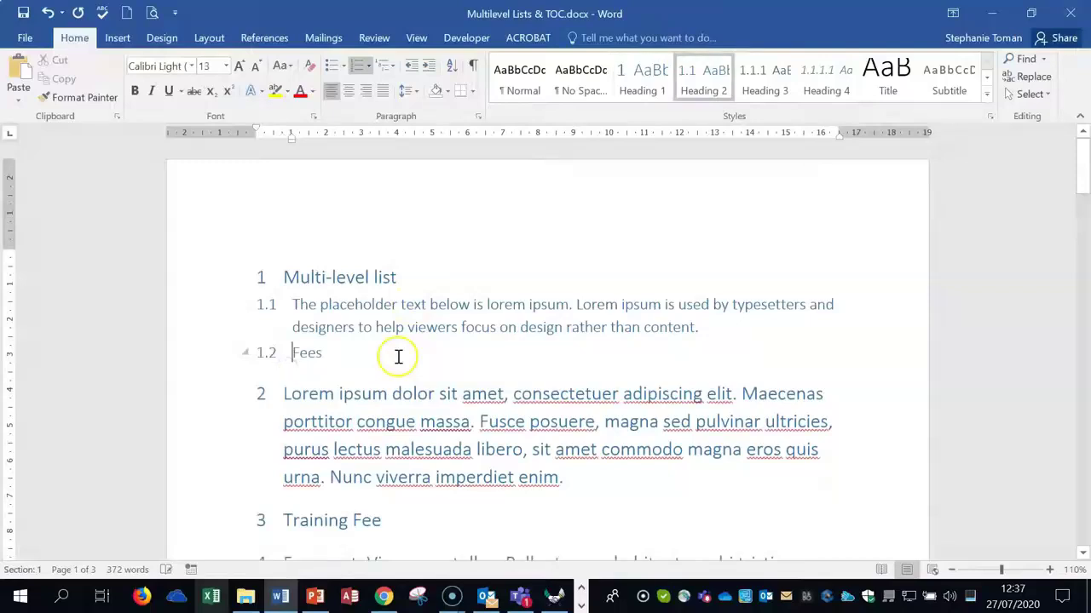
pyautogui.press('Tab')
pyautogui.click(283, 392)
pyautogui.press('Tab')
pyautogui.press('Tab')
pyautogui.press('Tab')
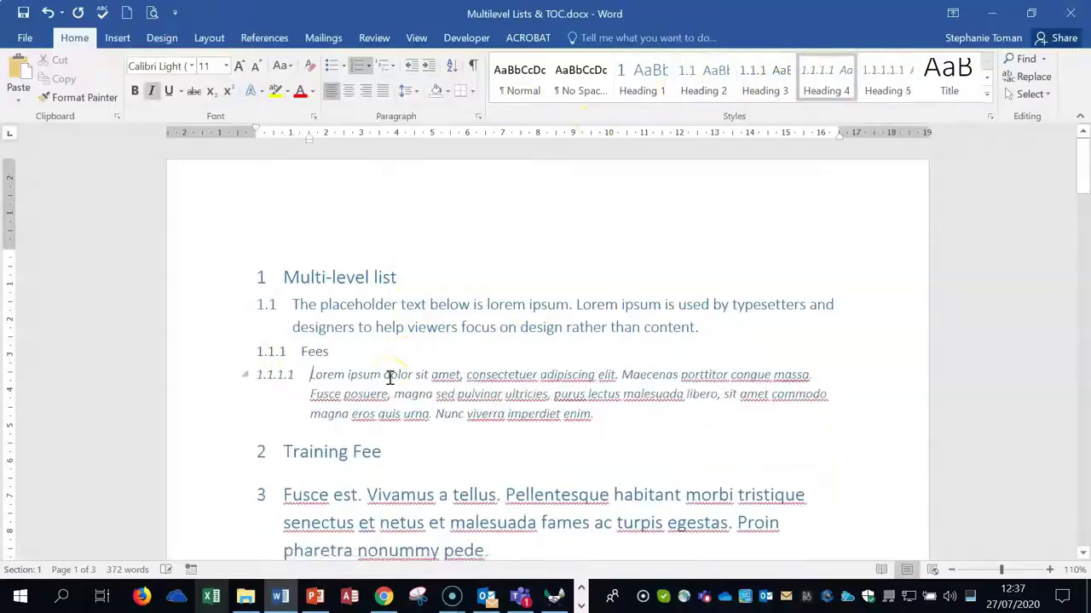
# Colour the "Multi-level list" heading black and update the Heading 1 style to match it.
pyautogui.click(433, 454)
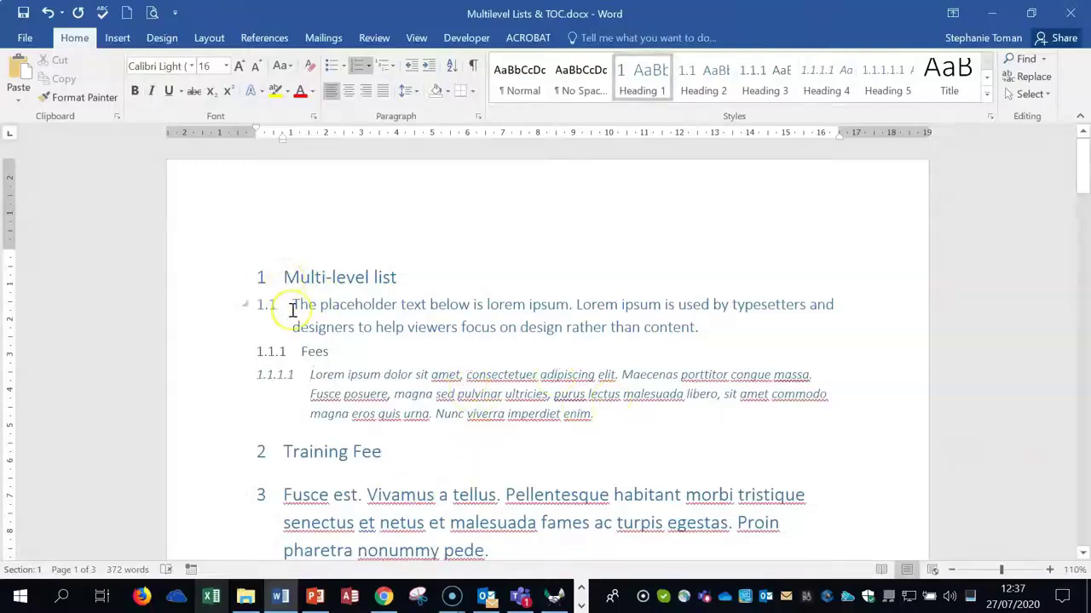
pyautogui.click(993, 117)
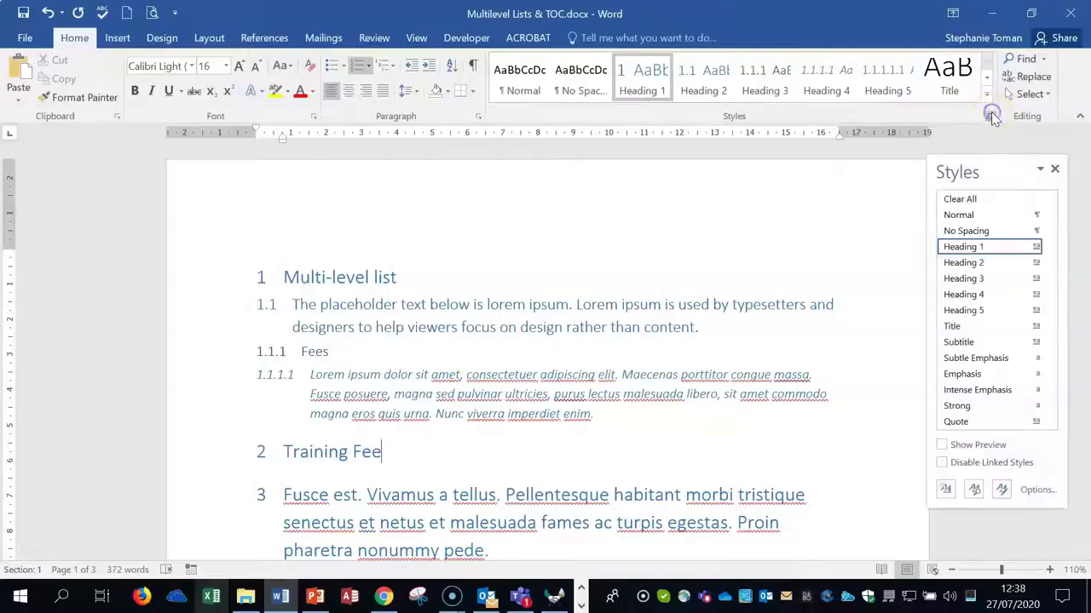
pyautogui.moveTo(1020, 310)
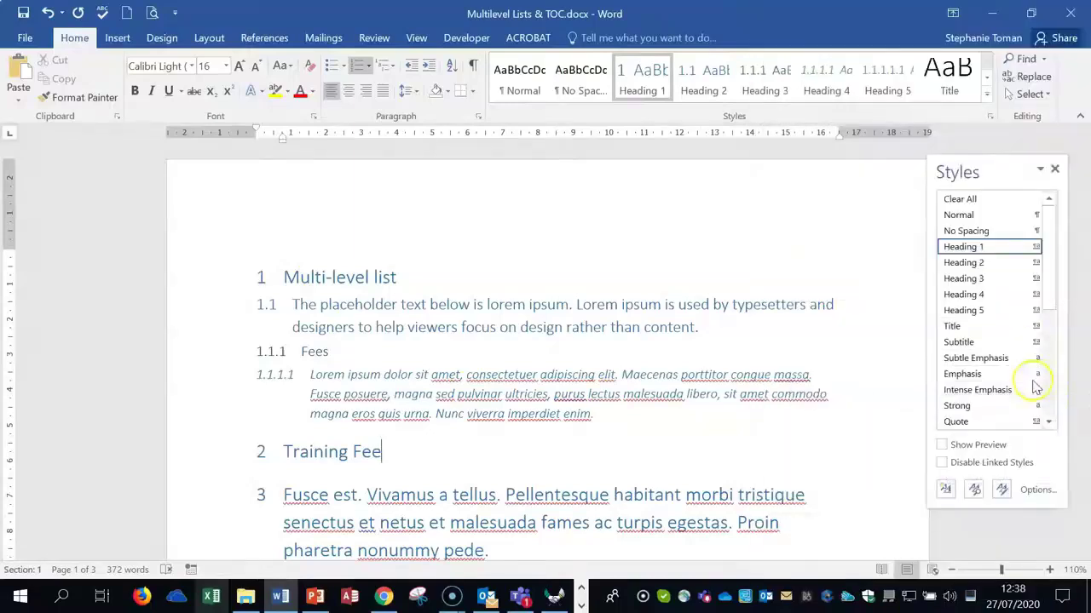
pyautogui.moveTo(288, 274); pyautogui.dragTo(411, 275)
pyautogui.click(310, 91)
pyautogui.click(311, 141)
pyautogui.click(1034, 247)
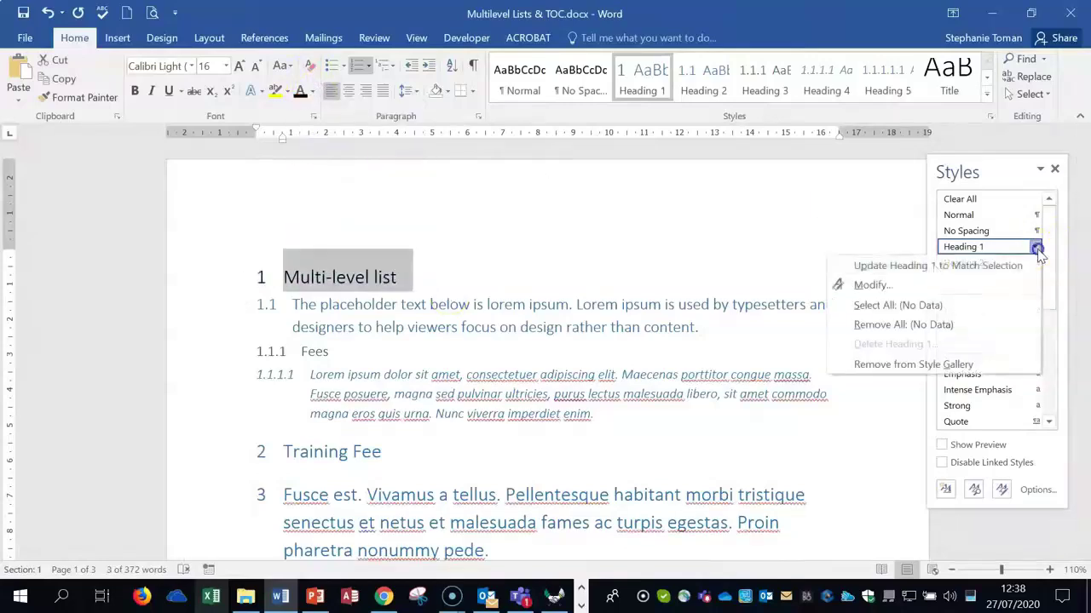
pyautogui.click(904, 266)
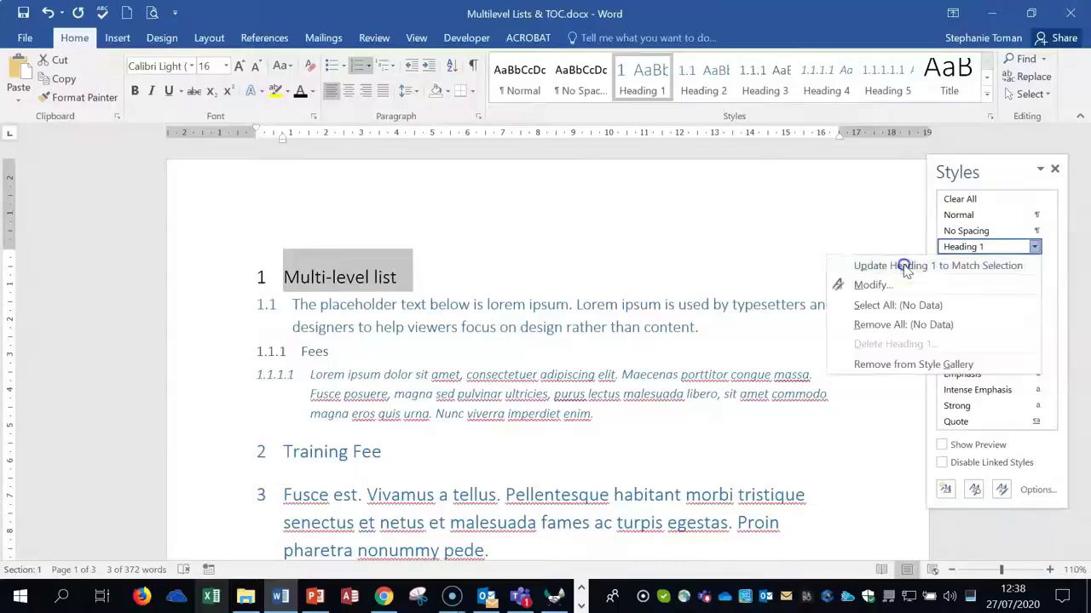
# View the Heading 1 style's modification settings and close them without changing anything.
pyautogui.click(1035, 246)
pyautogui.click(906, 262)
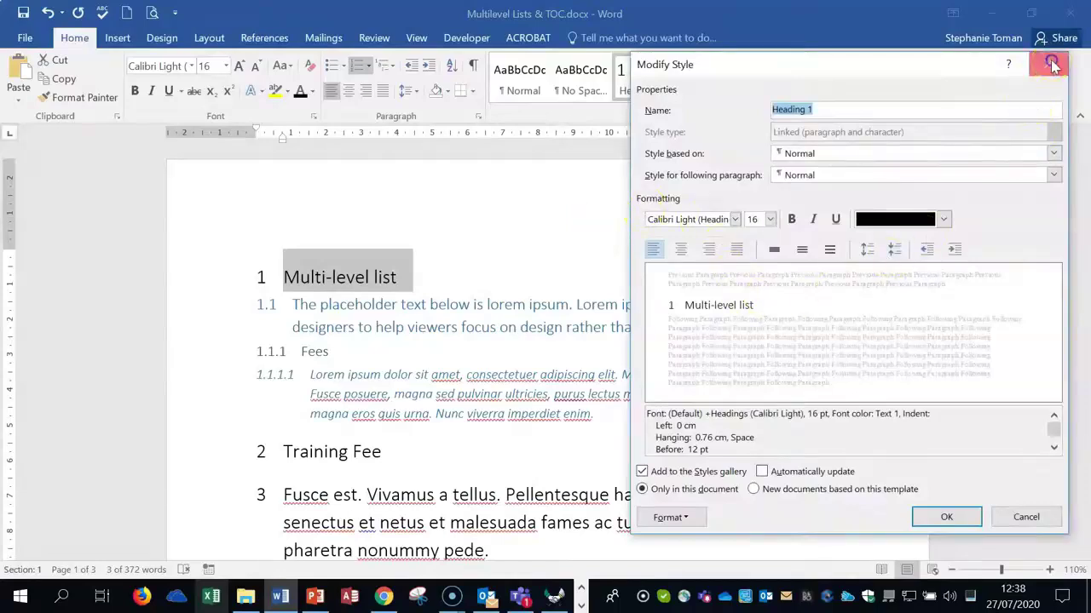
pyautogui.click(1048, 64)
pyautogui.click(1034, 247)
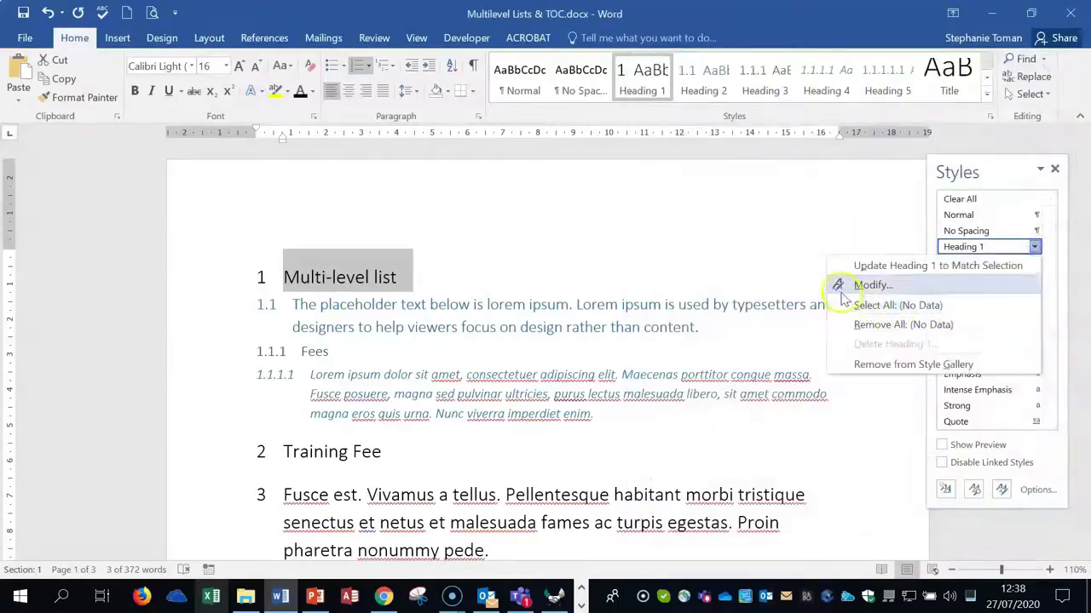
# Look over the restyled numbered headings and close "Multilevel Lists & TOC.docx" without saving.
pyautogui.click(253, 460)
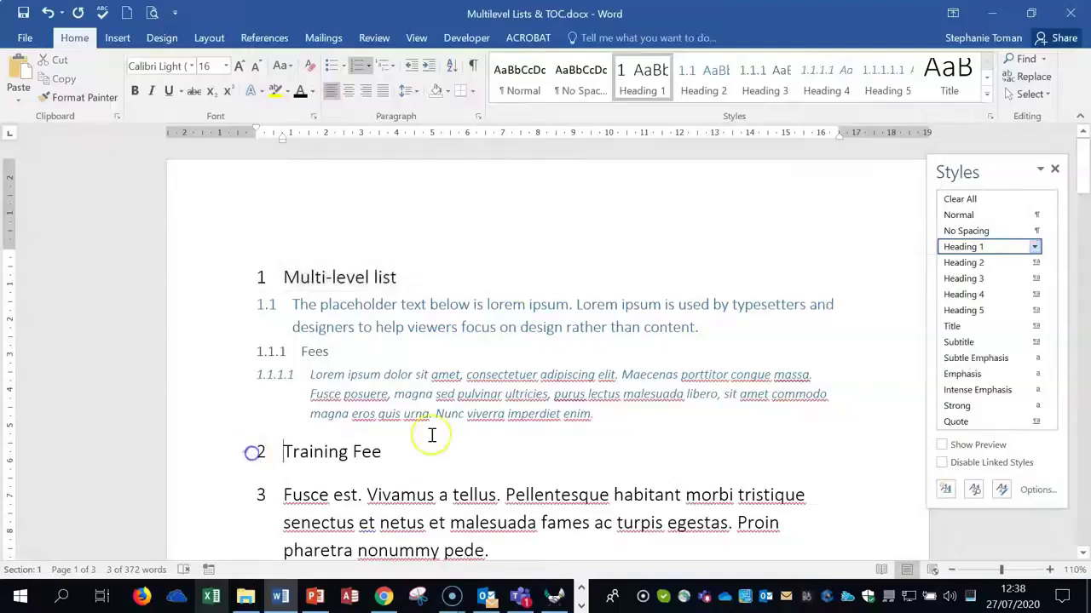
pyautogui.scroll(-6, 470, 433)
pyautogui.scroll(6, 482, 437)
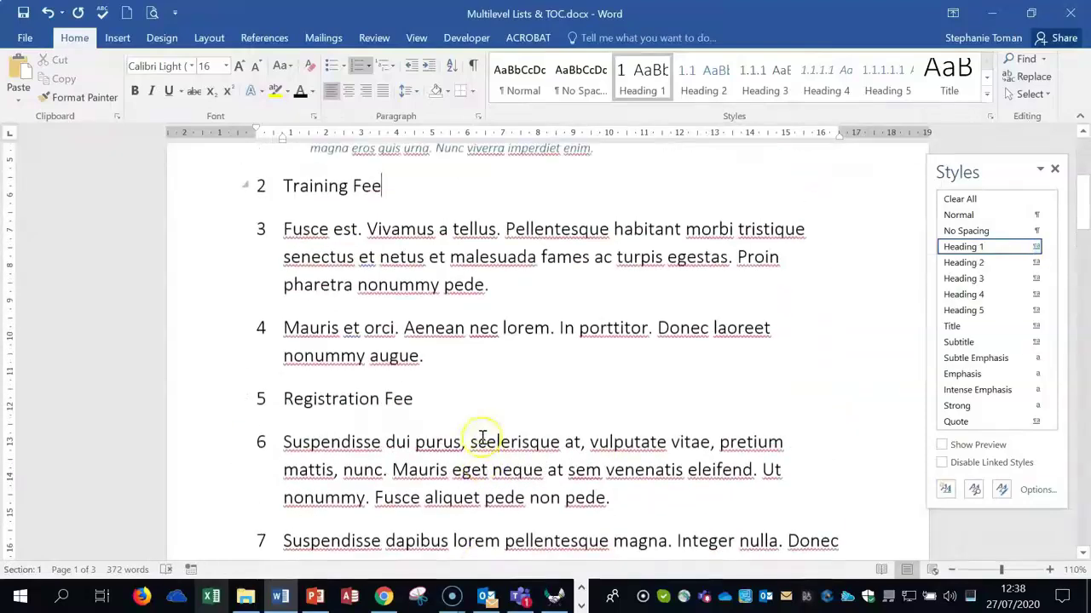
pyautogui.click(330, 220)
pyautogui.click(401, 315)
pyautogui.click(563, 386)
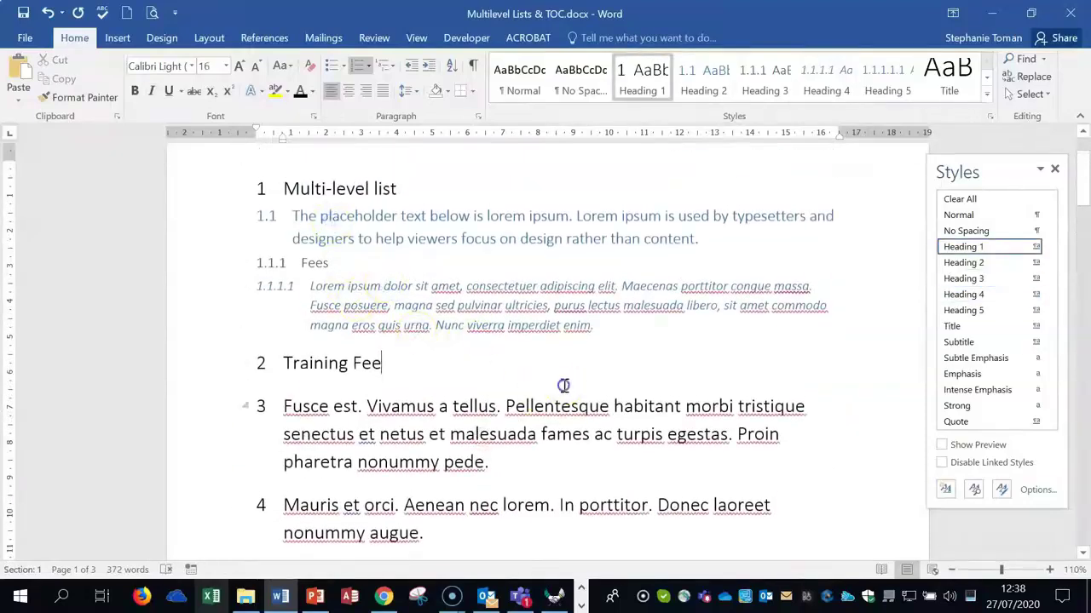
pyautogui.click(1071, 14)
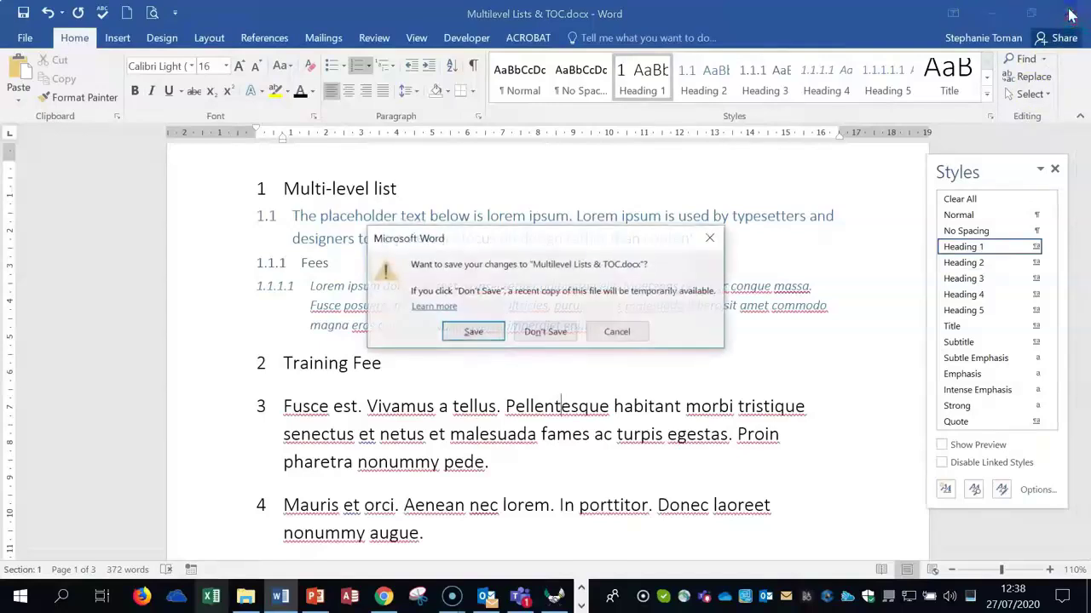
pyautogui.click(545, 332)
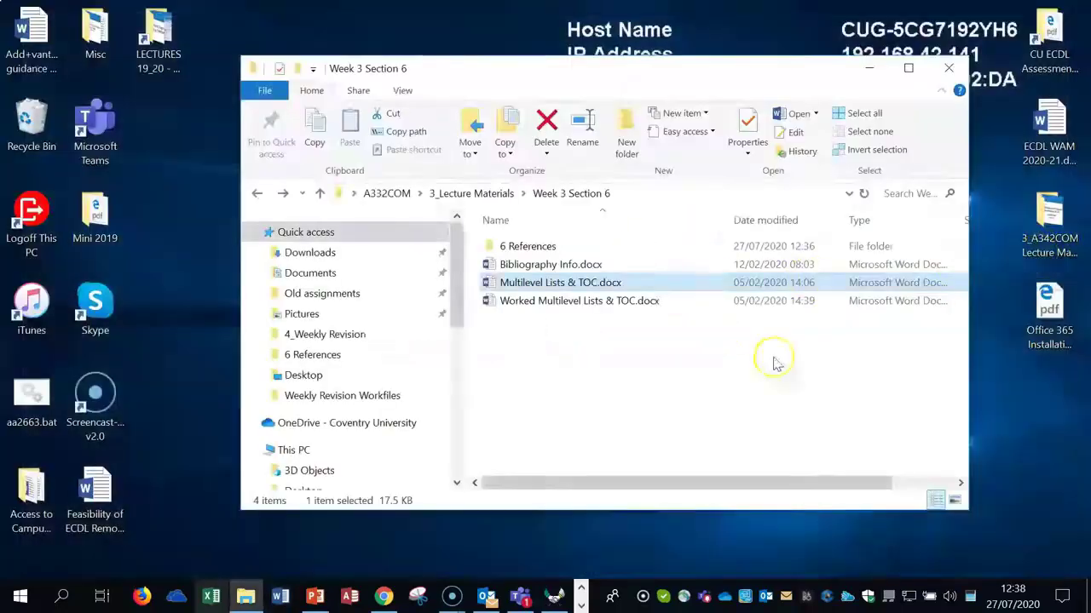
# Open "Worked Multilevel Lists & TOC.docx", review its table of contents and numbered headings, and close it.
pyautogui.click(546, 305)
pyautogui.doubleClick(546, 305)
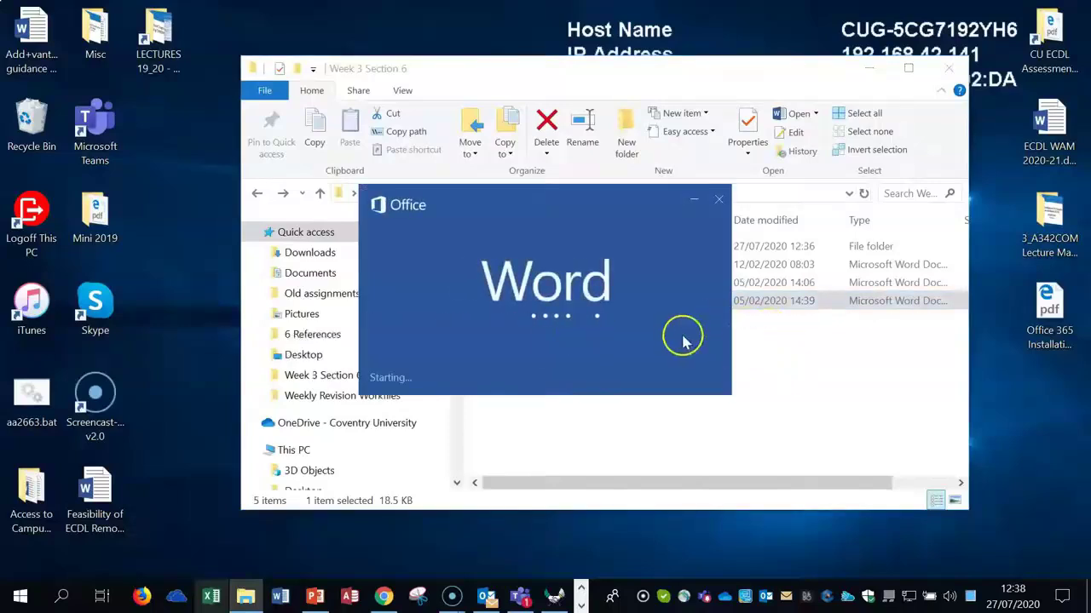
pyautogui.scroll(-3, 725, 349)
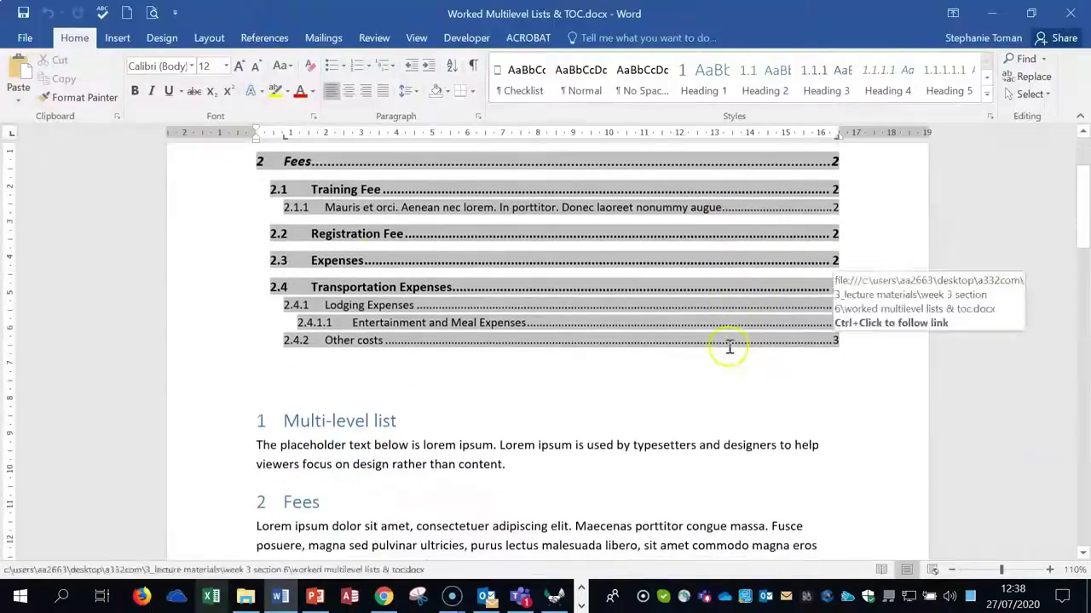
pyautogui.click(518, 287)
pyautogui.scroll(3, 276, 275)
pyautogui.click(227, 260)
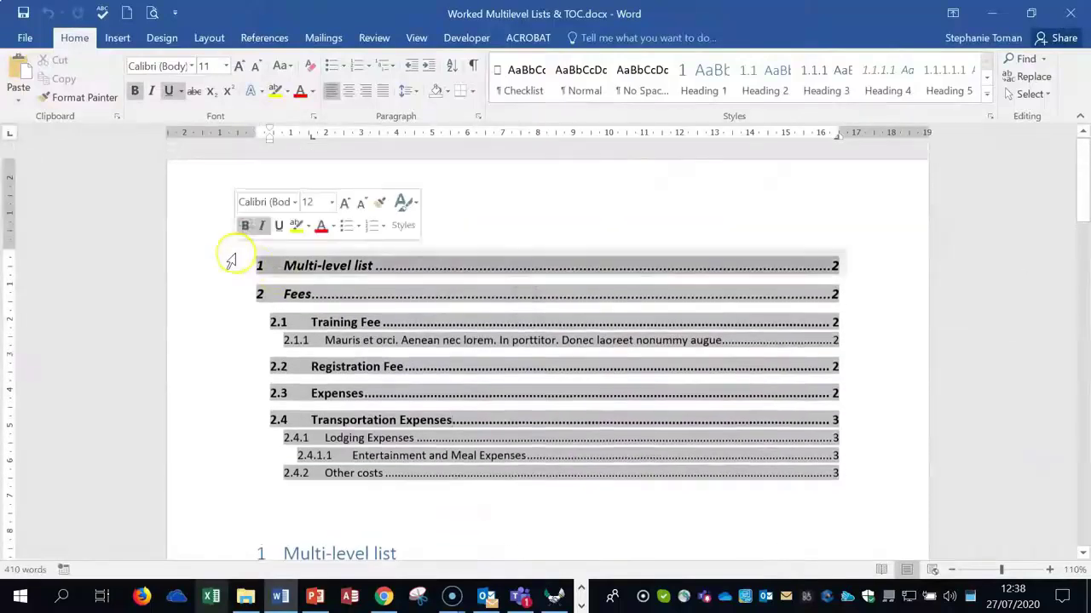
pyautogui.scroll(-8, 735, 366)
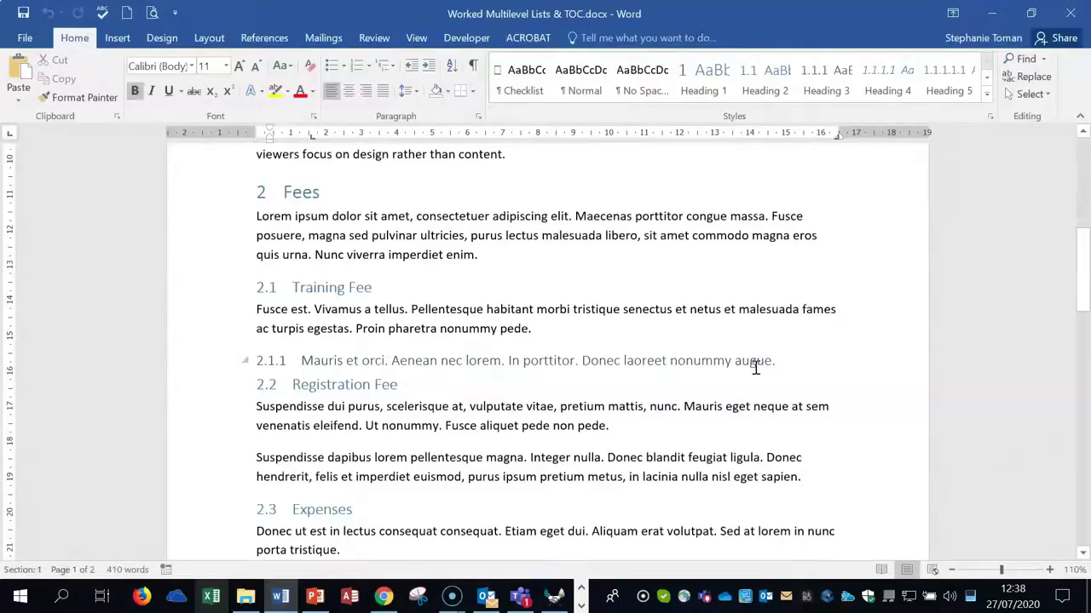
pyautogui.scroll(-10, 755, 367)
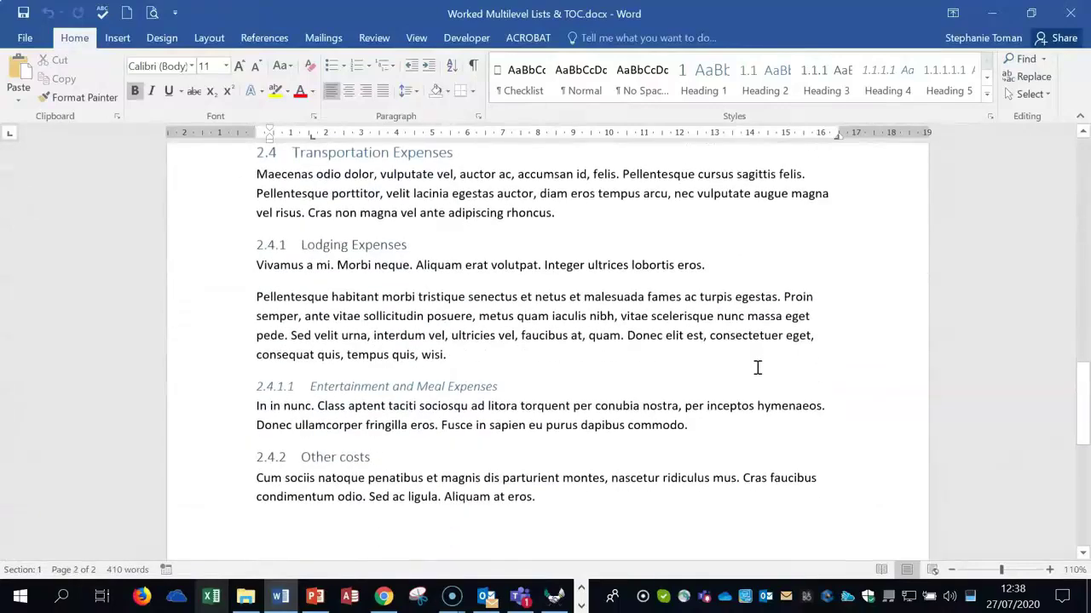
pyautogui.scroll(-3, 757, 367)
pyautogui.scroll(10, 758, 367)
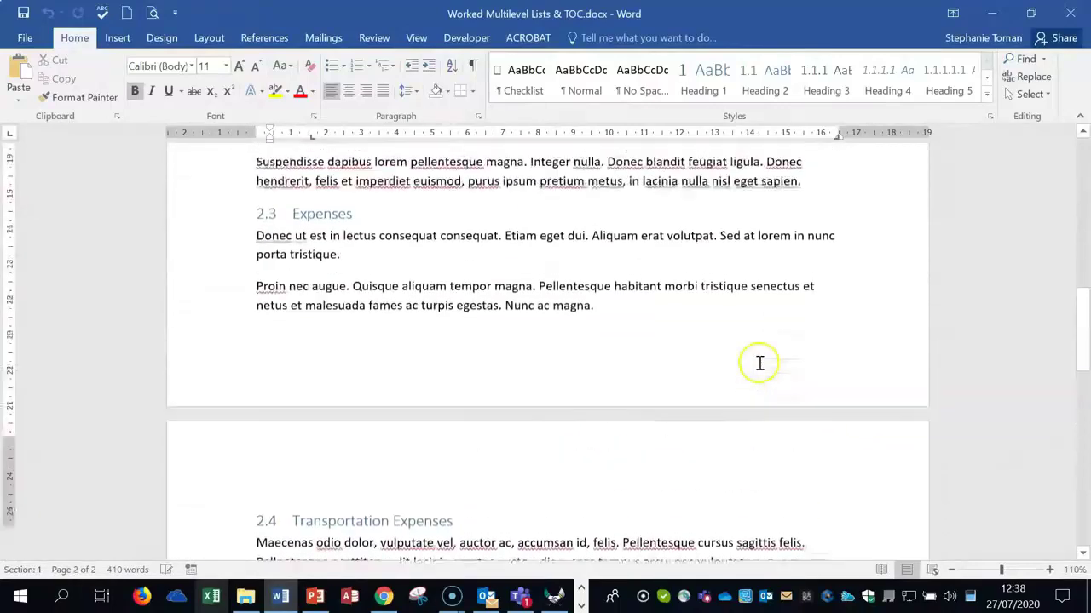
pyautogui.scroll(3, 759, 364)
pyautogui.click(1070, 13)
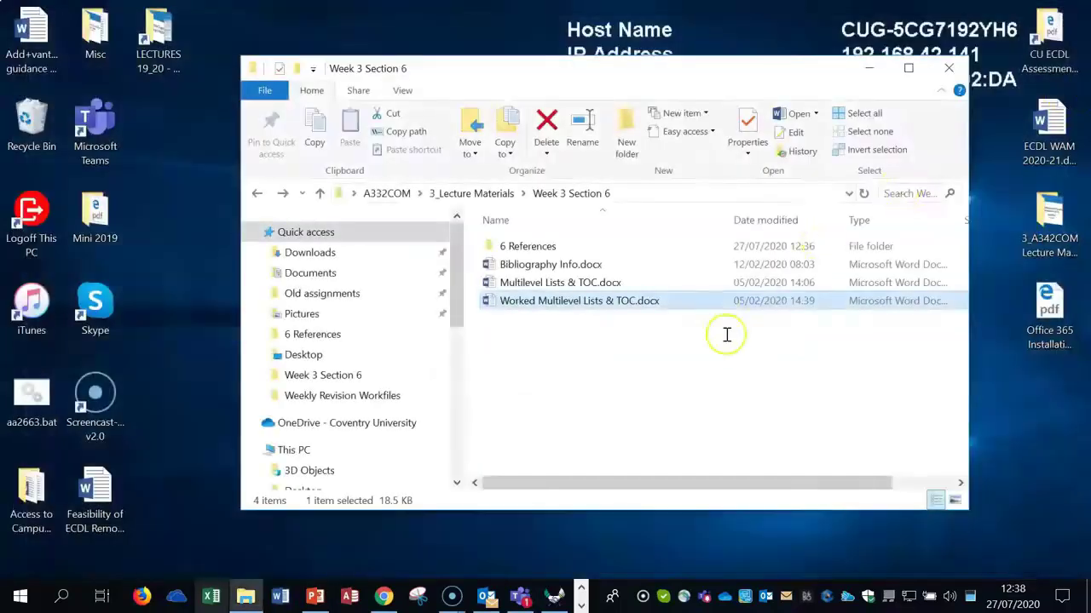
# Leave the Week 3 Section 6 folder and view the start of "6 Captions_Table of Figs Mark _Index.docx".
pyautogui.click(727, 335)
pyautogui.click(257, 194)
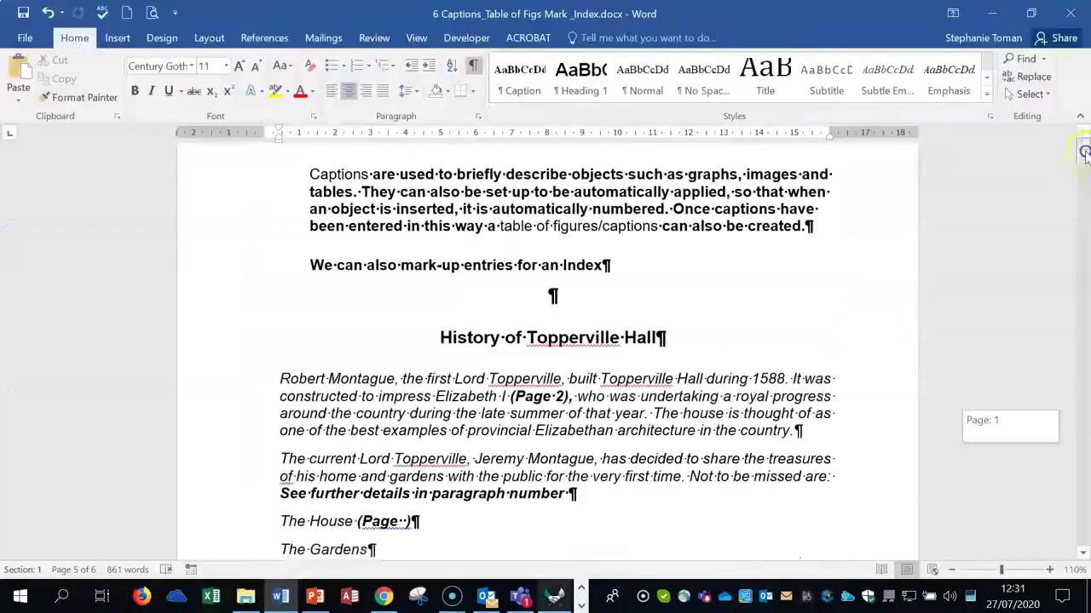
pyautogui.moveTo(1084, 153); pyautogui.dragTo(1084, 143)
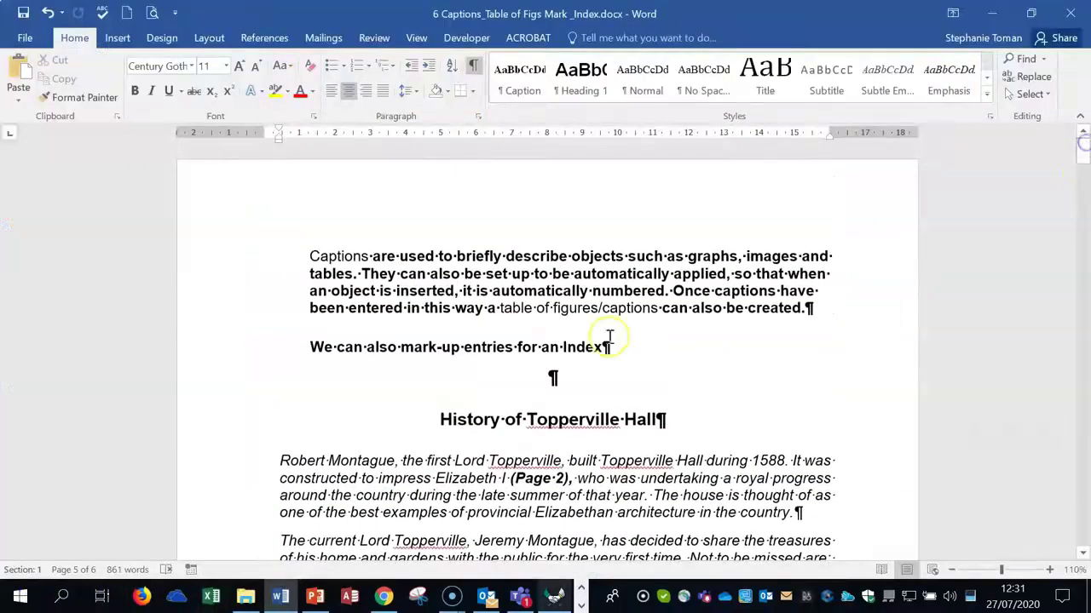